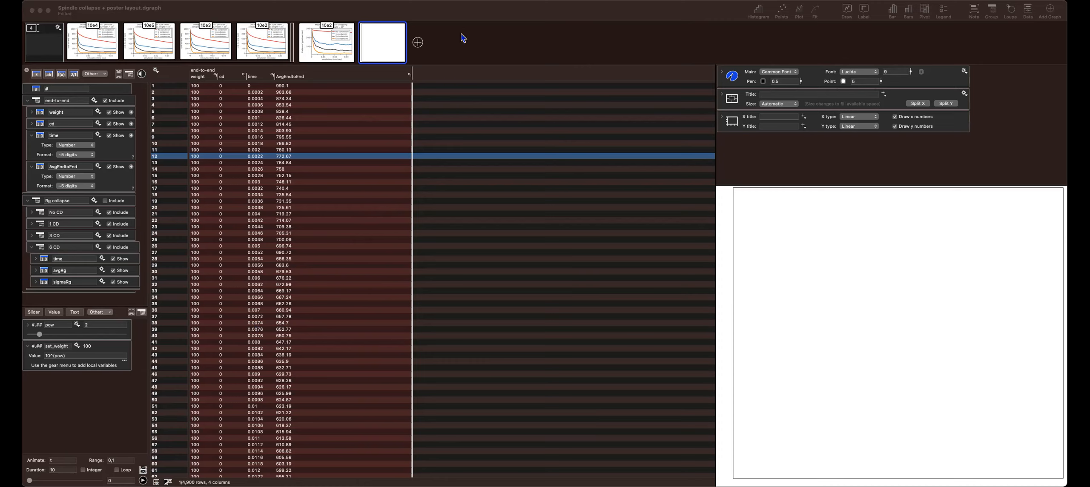
# Examine how the weight, cd, time and AvgEndtoEnd values are arranged down the rows of the end-to-end data table
pyautogui.click(369, 362)
pyautogui.scroll(-5, 369, 362)
pyautogui.scroll(-20, 369, 361)
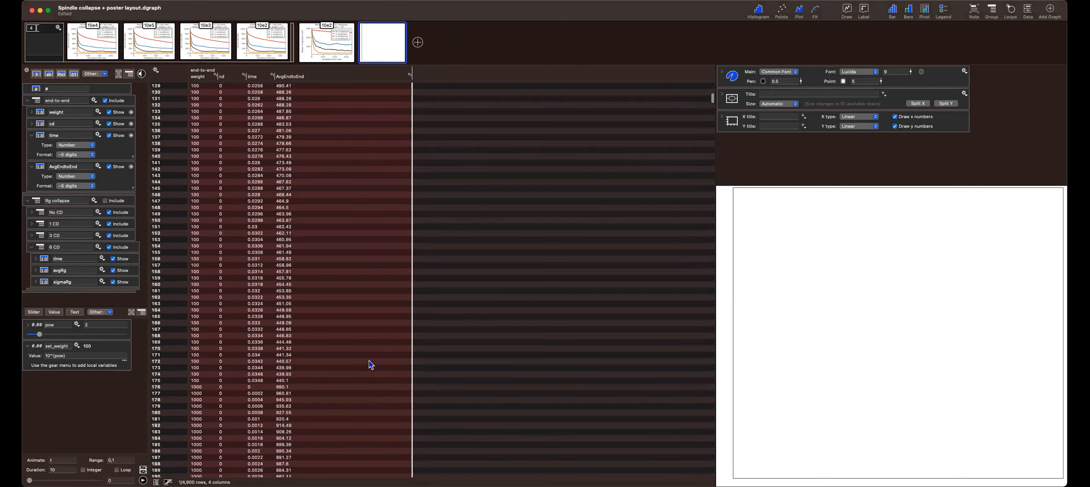
pyautogui.scroll(-20, 369, 361)
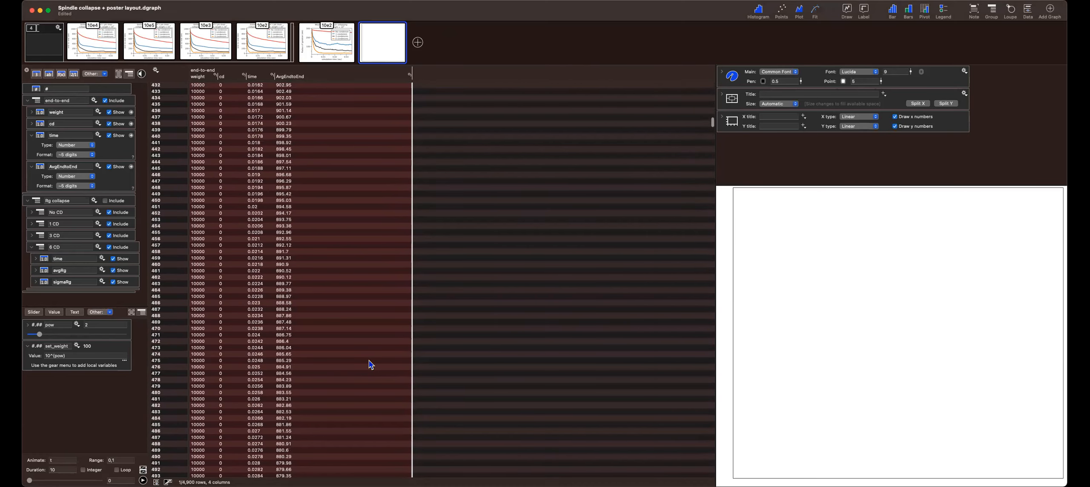
pyautogui.scroll(15, 369, 361)
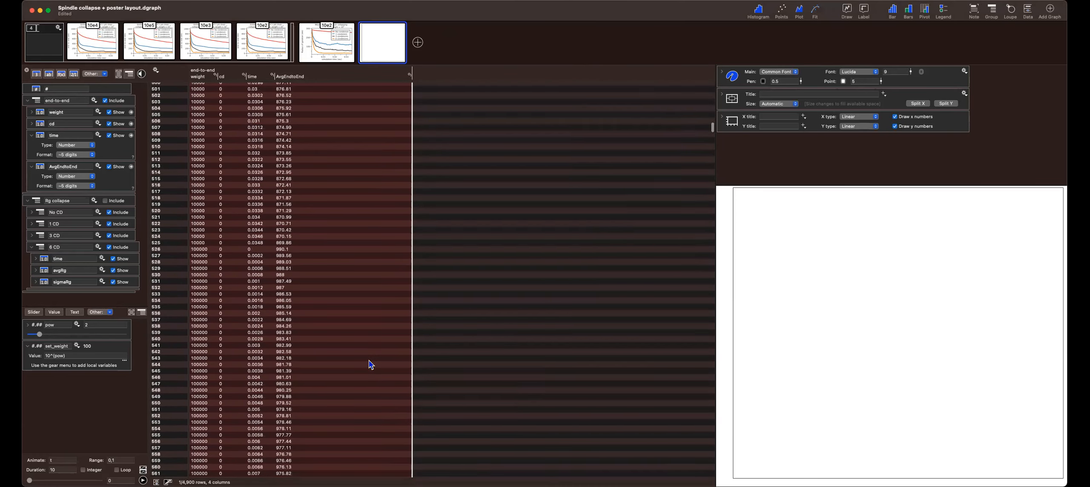
pyautogui.scroll(4, 368, 361)
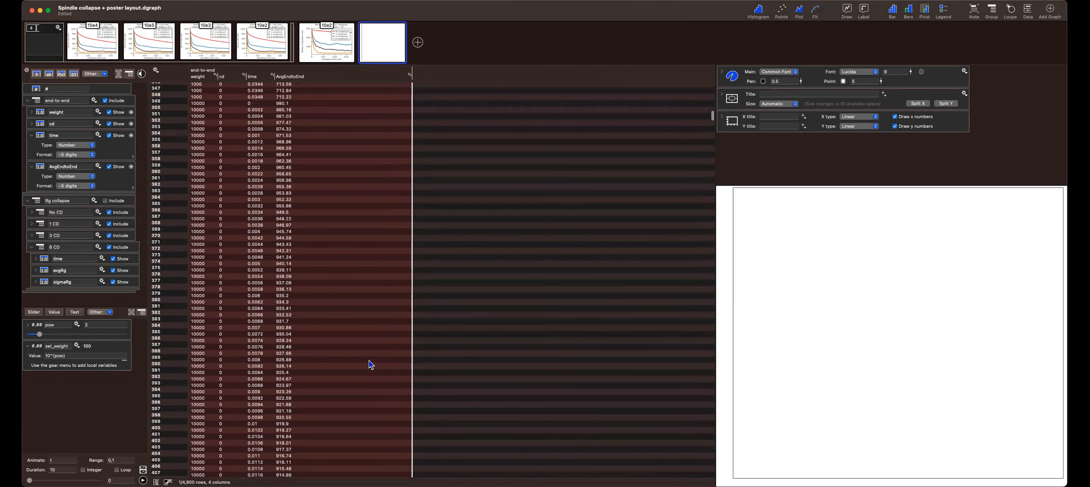
pyautogui.scroll(1, 369, 361)
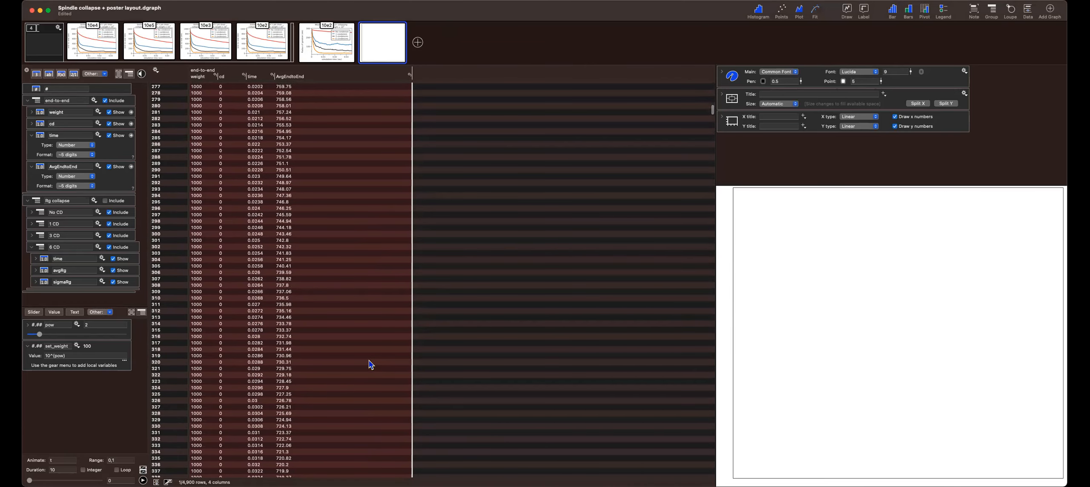
pyautogui.scroll(15, 368, 361)
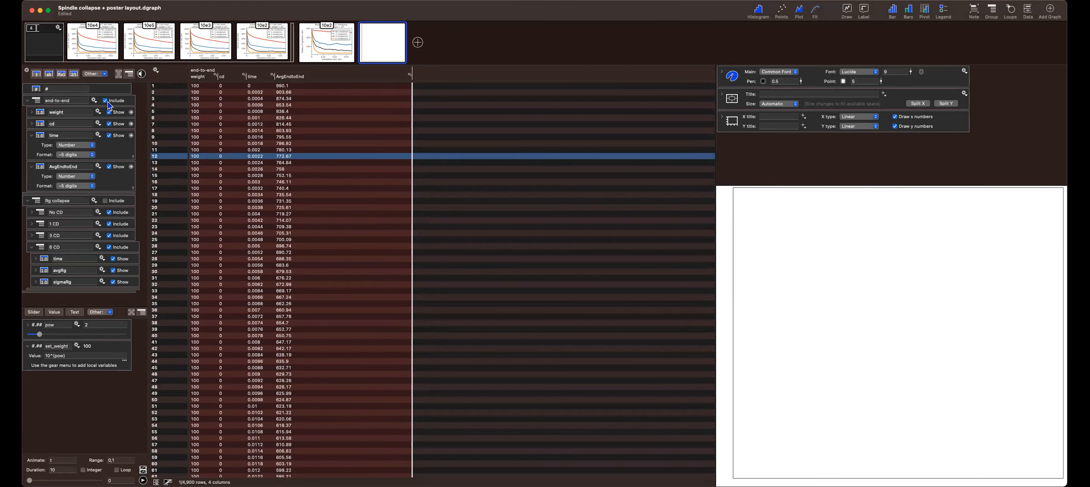
# Toggle the inclusion of the end-to-end and Rg collapse groups to compare their table columns, leaving only end-to-end included
pyautogui.click(106, 102)
pyautogui.click(106, 102)
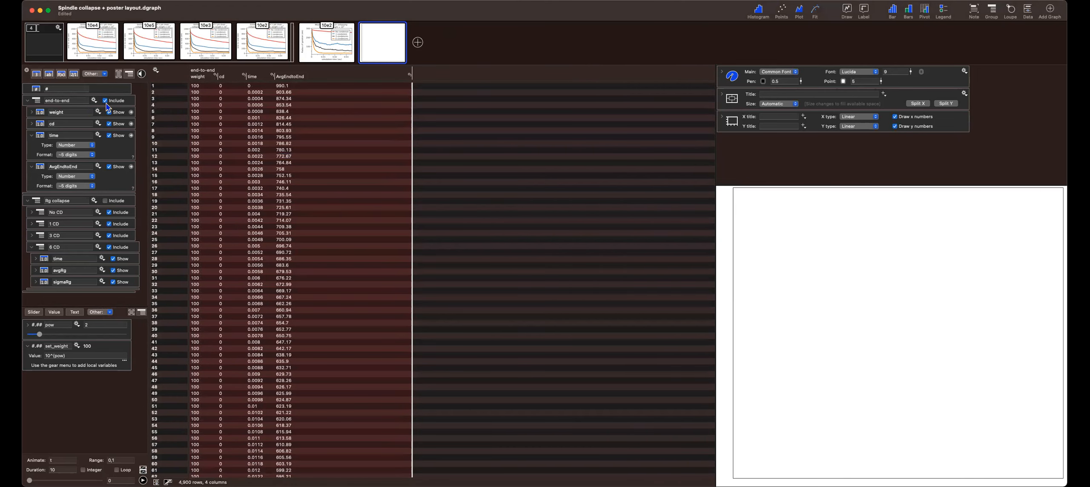
pyautogui.click(105, 201)
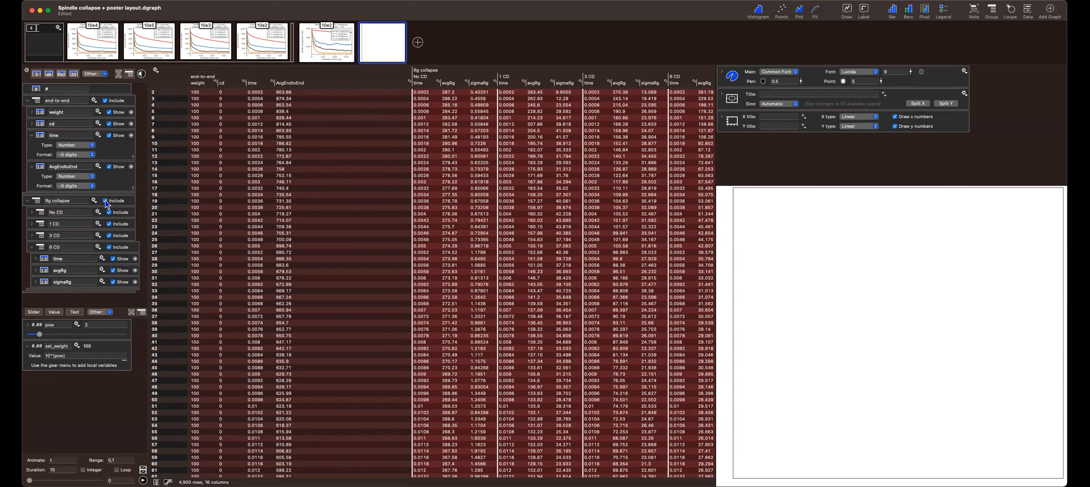
pyautogui.click(105, 201)
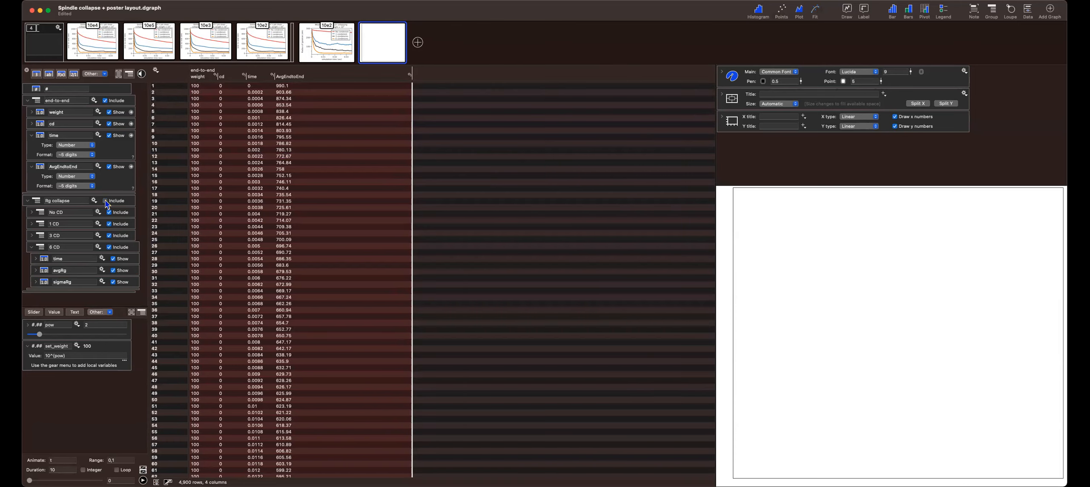
pyautogui.click(104, 201)
# Open the first graph in the strip, labelled 10x4, and widen the drawing area
pyautogui.click(92, 43)
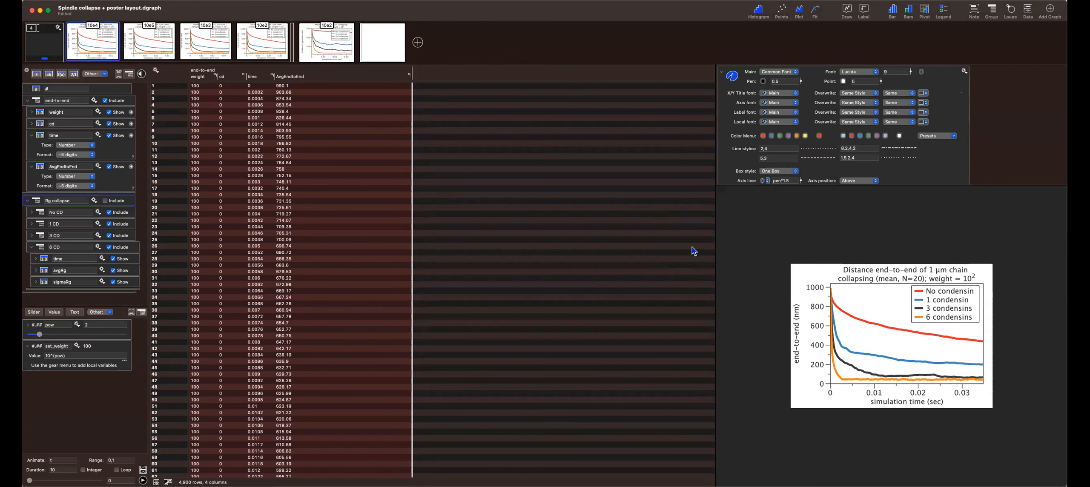
pyautogui.moveTo(713, 241); pyautogui.dragTo(493, 265)
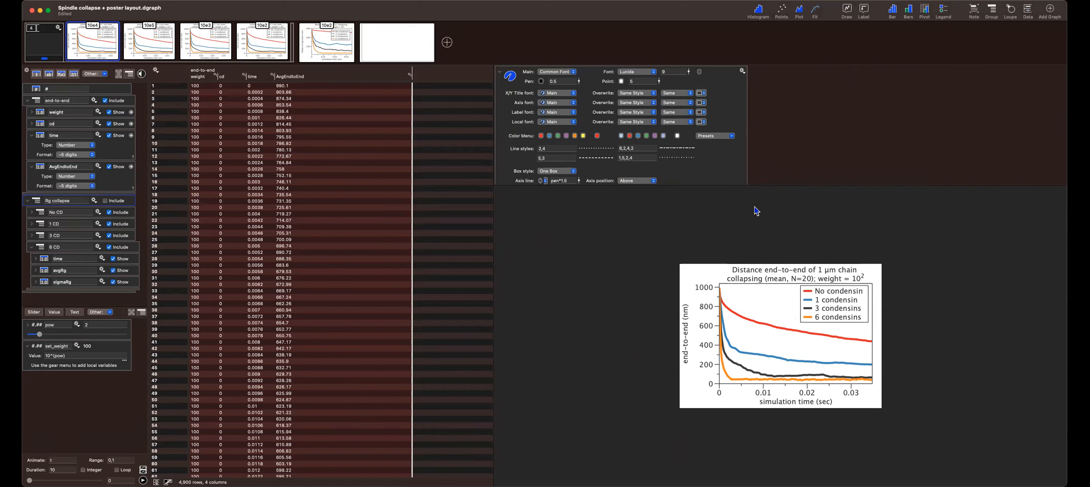
# Try the graph at Actual magnification and at 200%
pyautogui.rightClick(911, 323)
pyautogui.moveTo(931, 358)
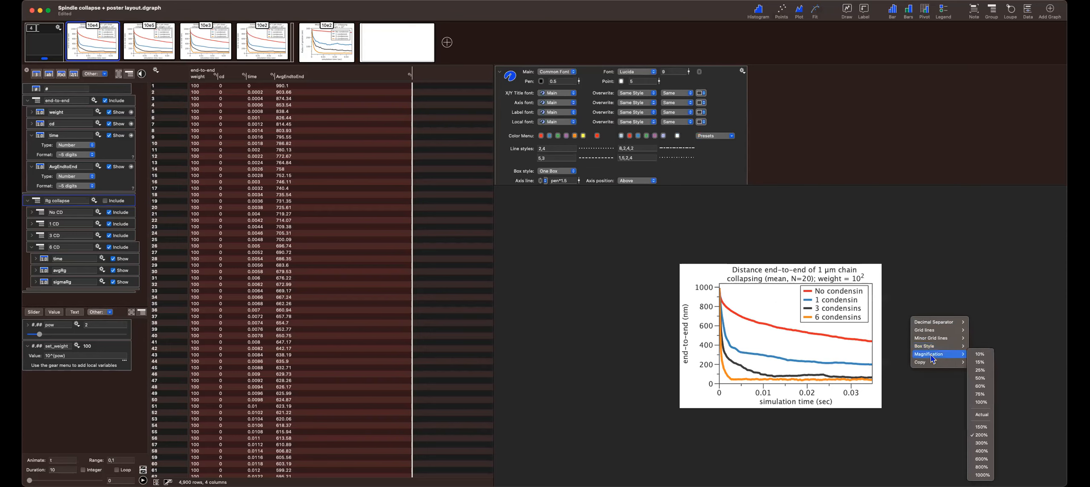
pyautogui.click(976, 415)
pyautogui.rightClick(889, 324)
pyautogui.moveTo(902, 358)
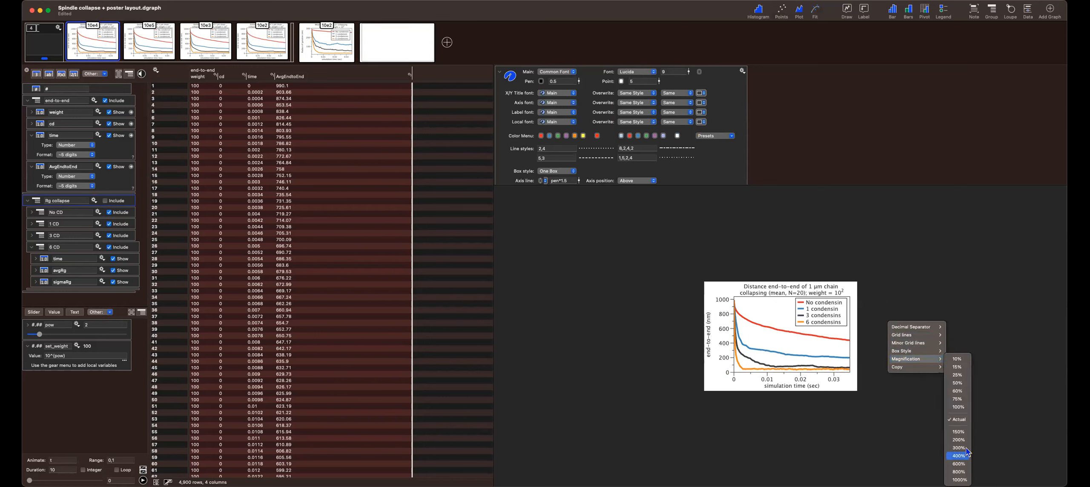
pyautogui.click(963, 441)
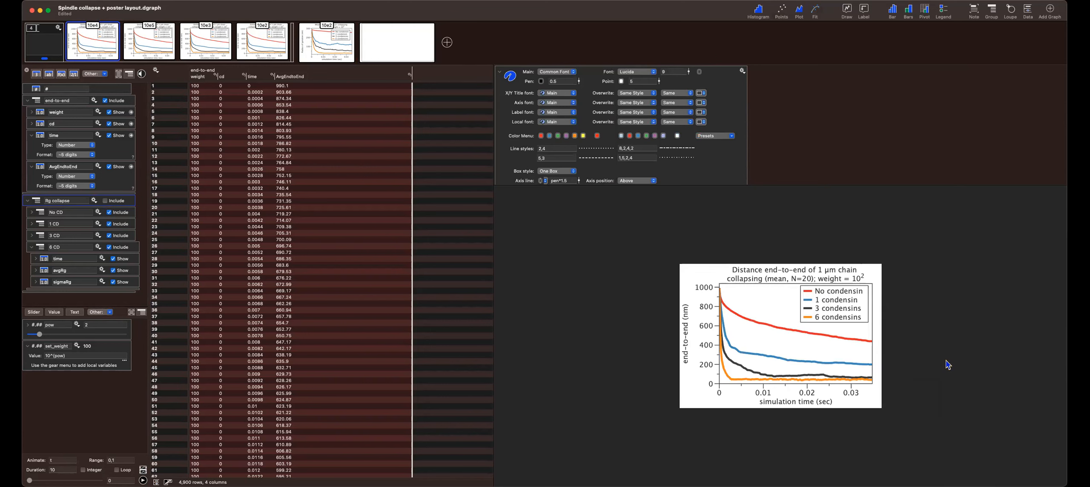
# Set the graph's magnification to 300%
pyautogui.rightClick(944, 347)
pyautogui.click(944, 346)
pyautogui.rightClick(943, 347)
pyautogui.moveTo(952, 361)
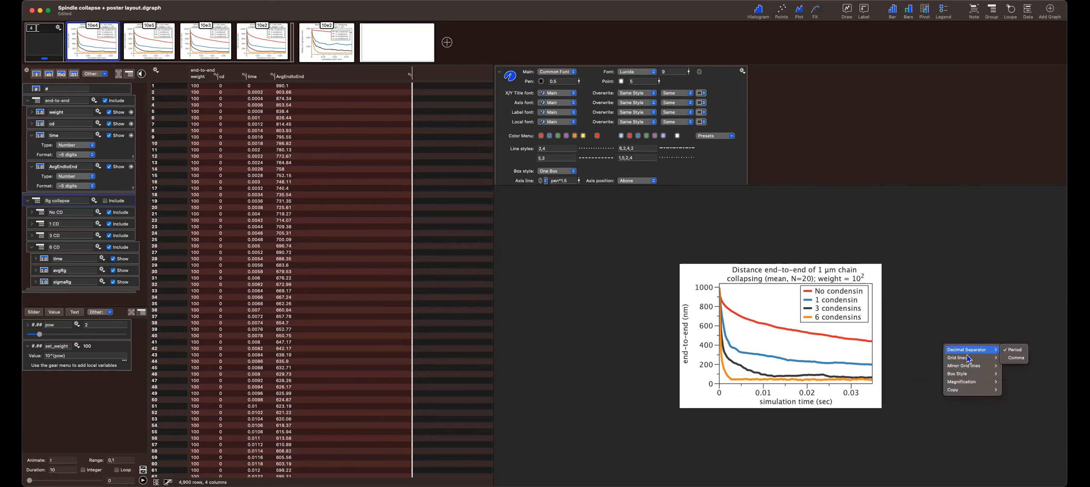
pyautogui.moveTo(964, 386)
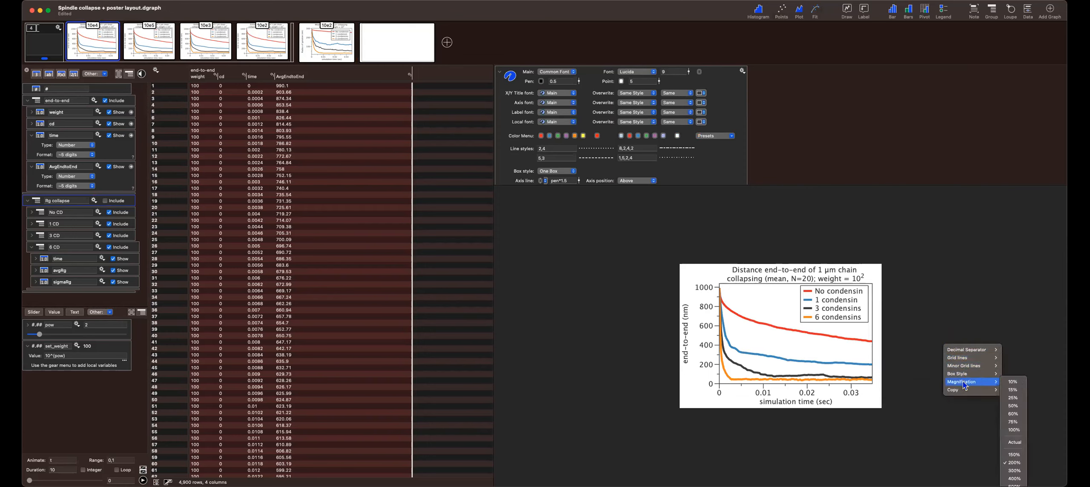
pyautogui.click(1020, 471)
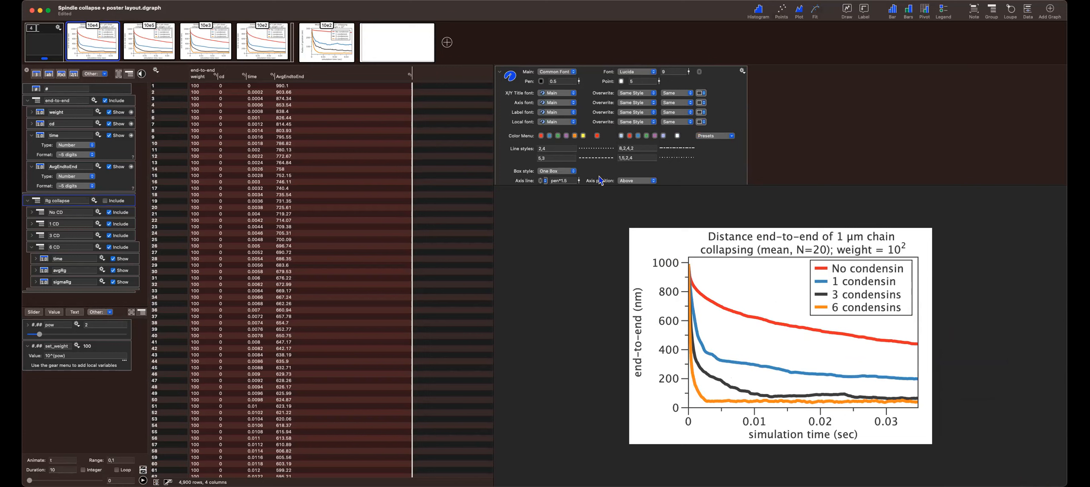
# Swap the places of the data table and the graph settings, and collapse all settings sections
pyautogui.click(168, 481)
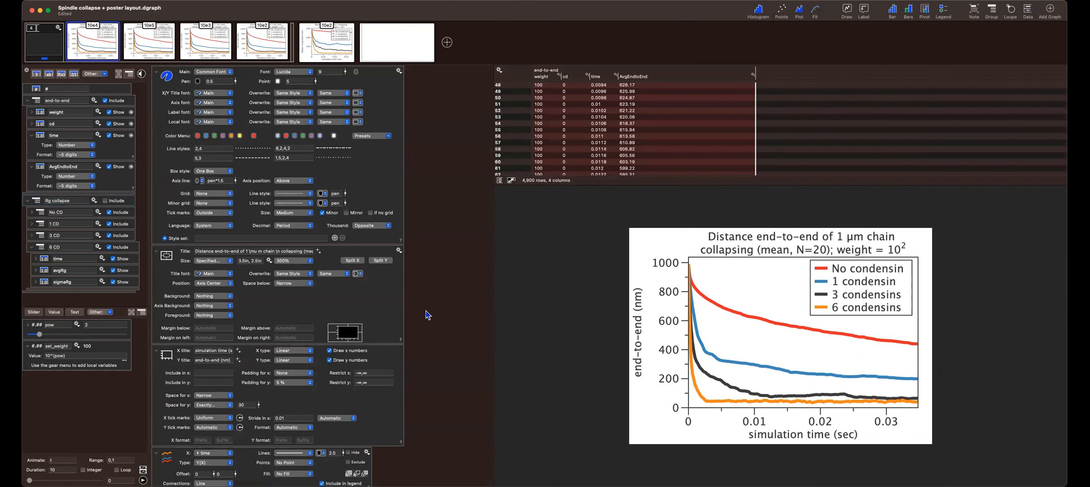
pyautogui.press('Left')
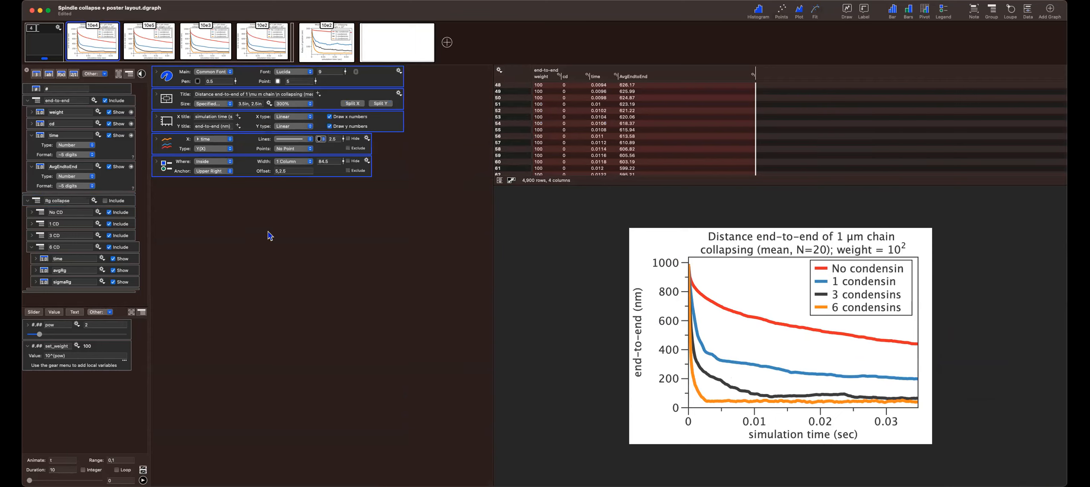
# Look over the graph's detailed axis settings and collapse them again
pyautogui.moveTo(92, 41)
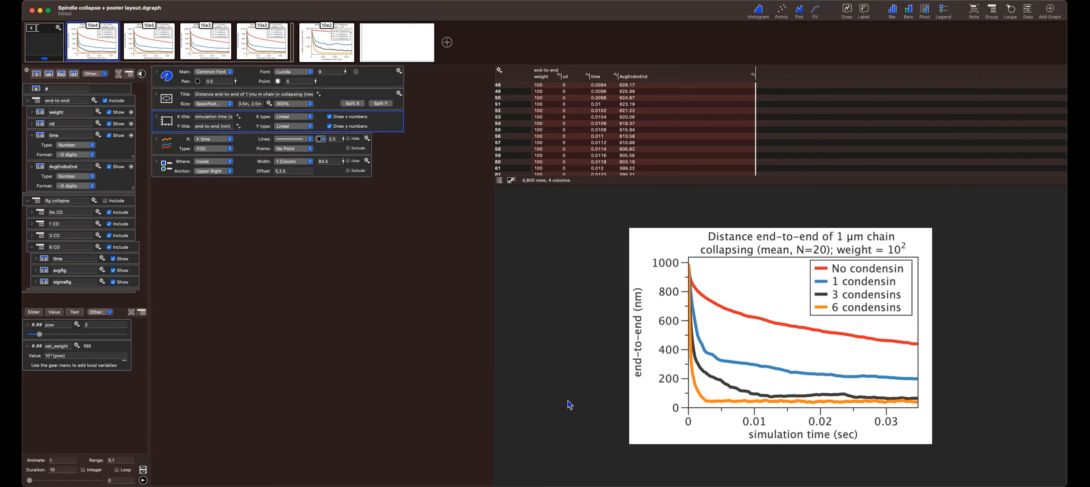
pyautogui.click(157, 117)
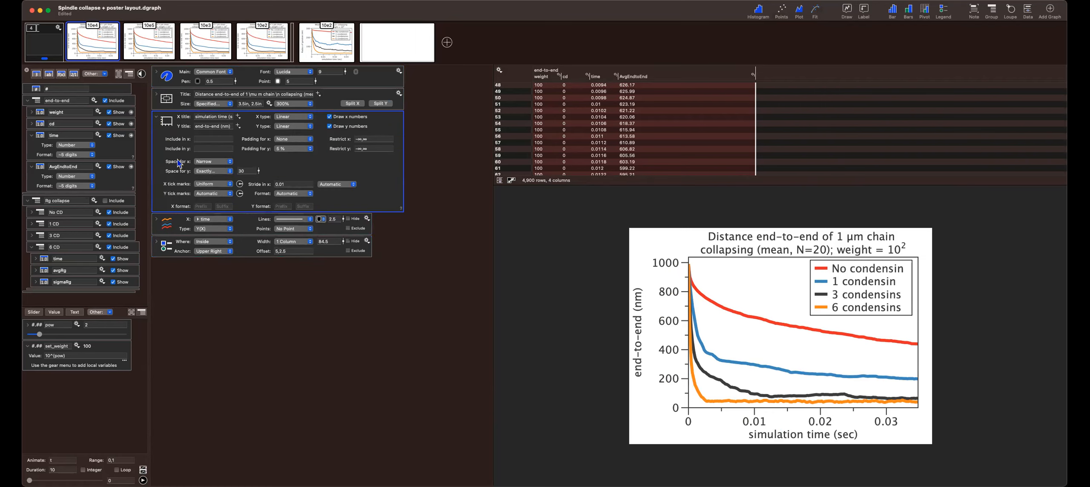
pyautogui.click(155, 116)
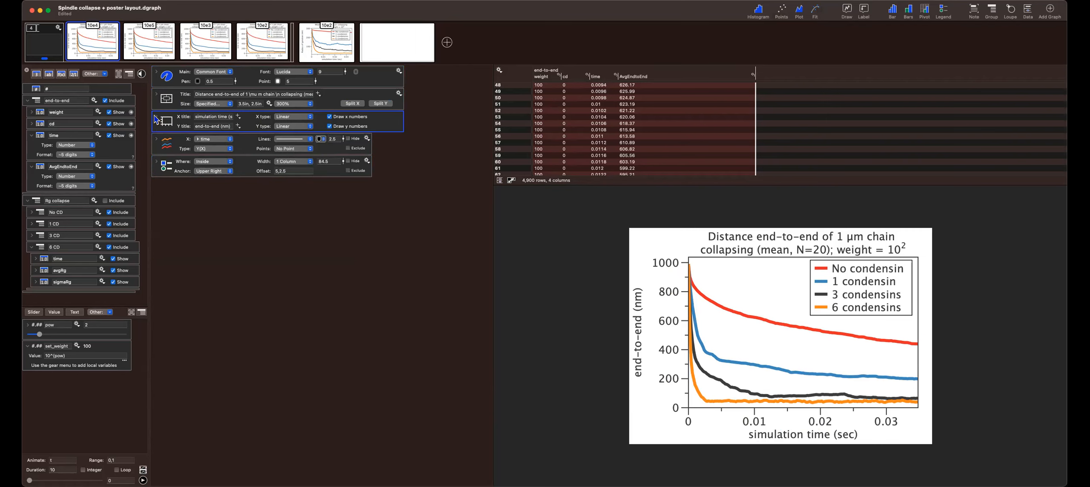
# Expand the plot and legend settings and all four AvgEndtoEnd series to inspect their weight and cd masks
pyautogui.click(157, 138)
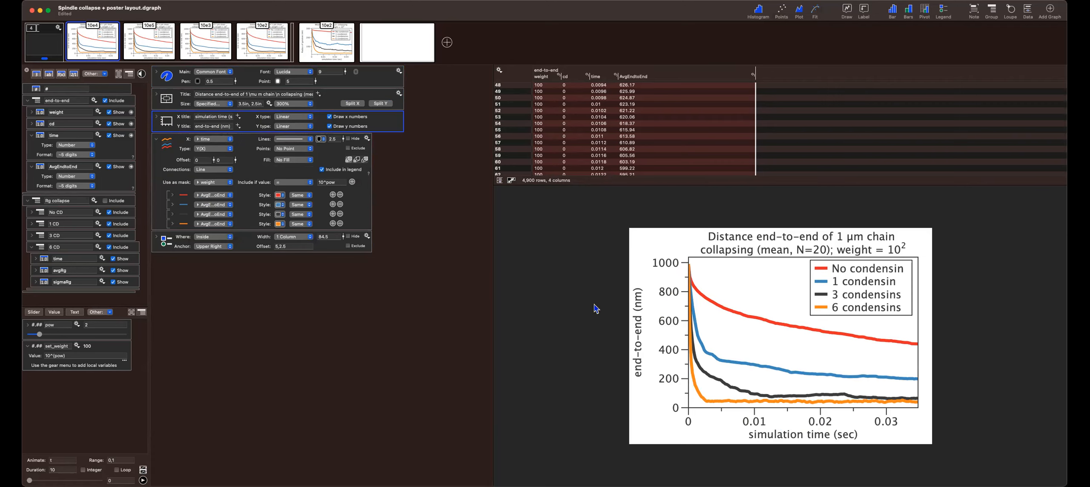
pyautogui.click(156, 238)
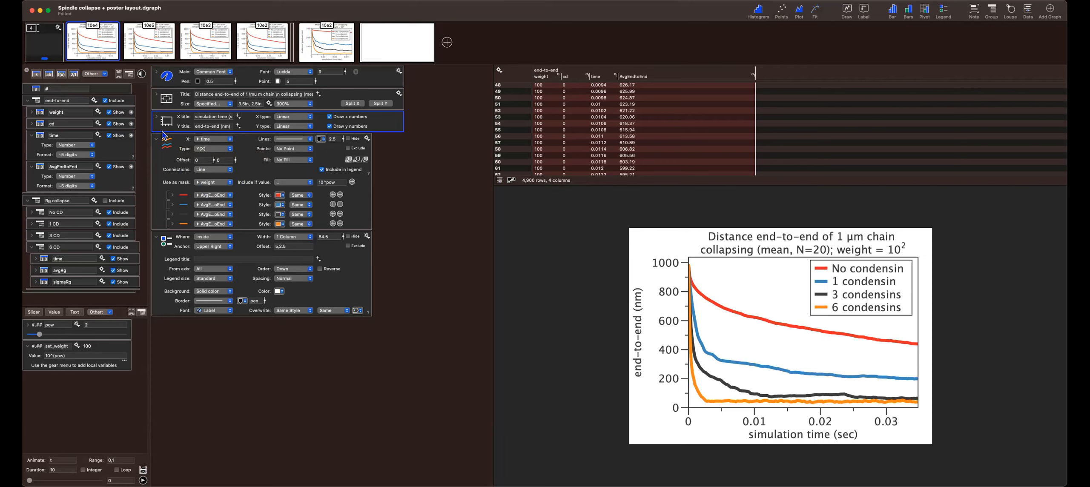
pyautogui.click(172, 196)
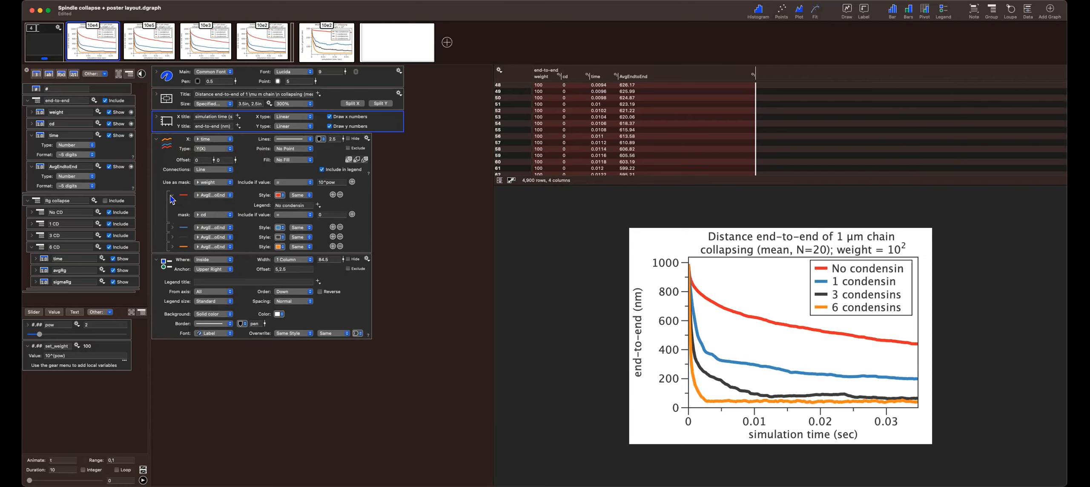
pyautogui.click(172, 227)
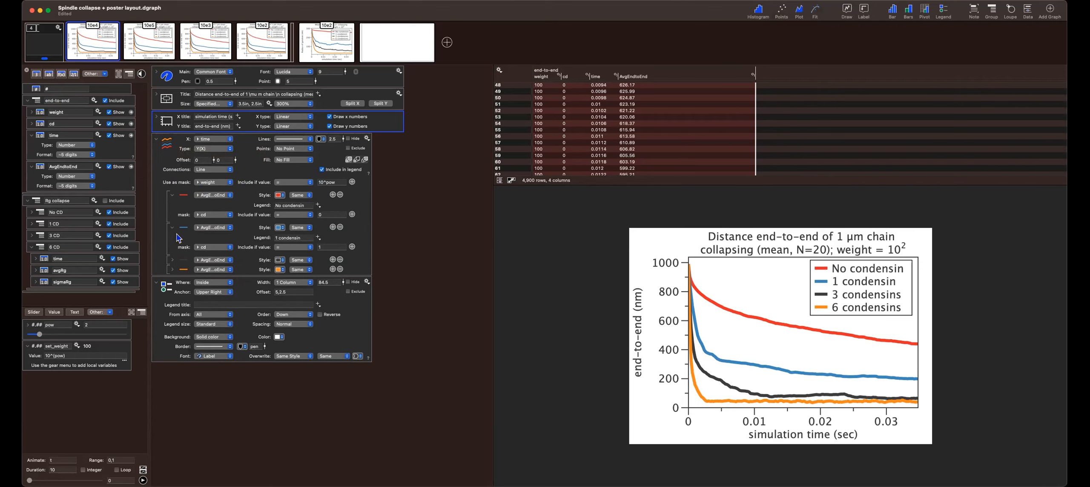
pyautogui.click(172, 262)
pyautogui.click(173, 293)
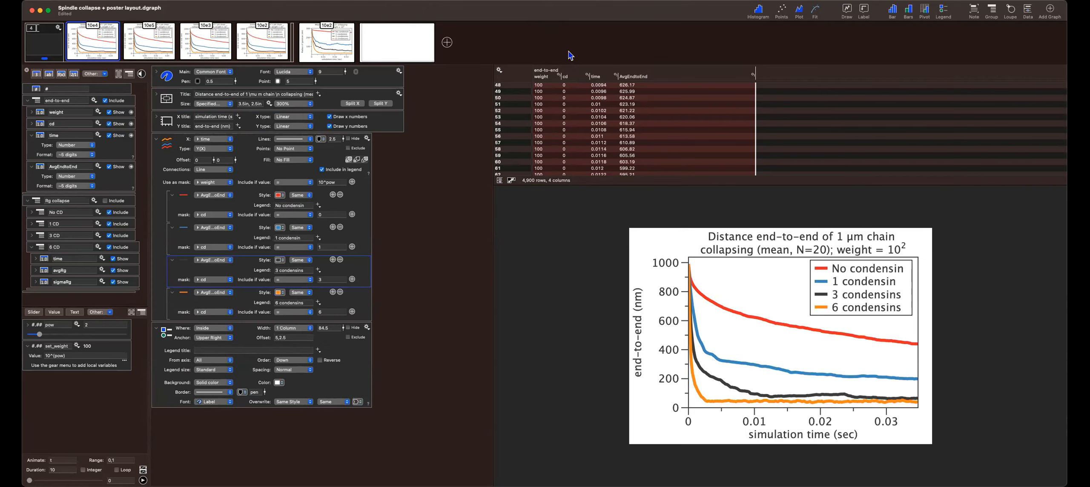
pyautogui.click(214, 275)
pyautogui.click(246, 205)
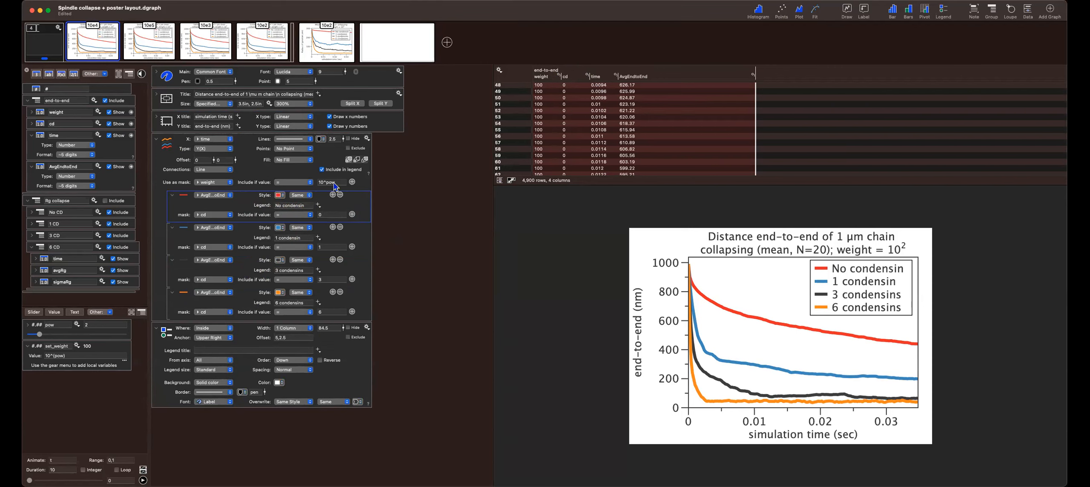
# Examine the end-to-end table rows to see how the weight and cd values used by the masks change
pyautogui.press('super+Tab')
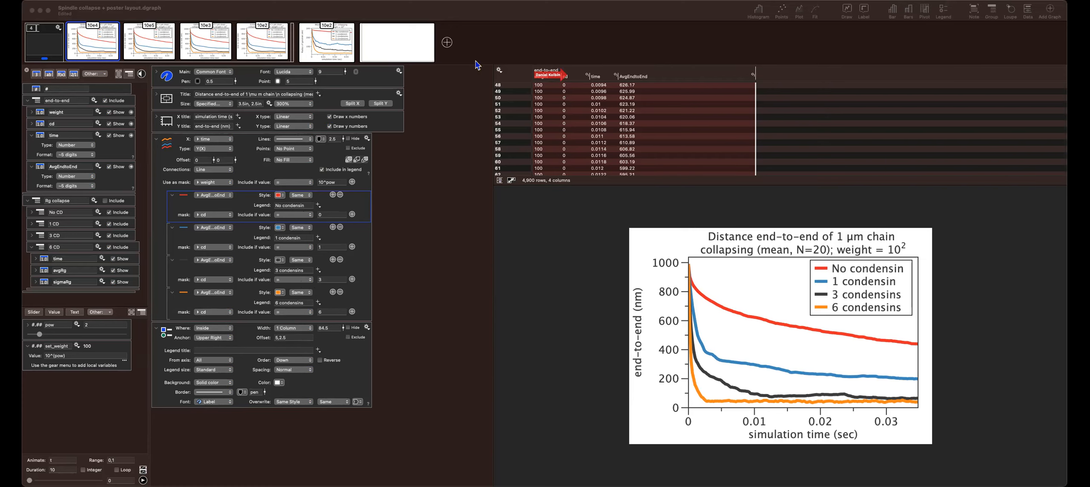
pyautogui.scroll(-5, 600, 155)
pyautogui.scroll(-10, 599, 154)
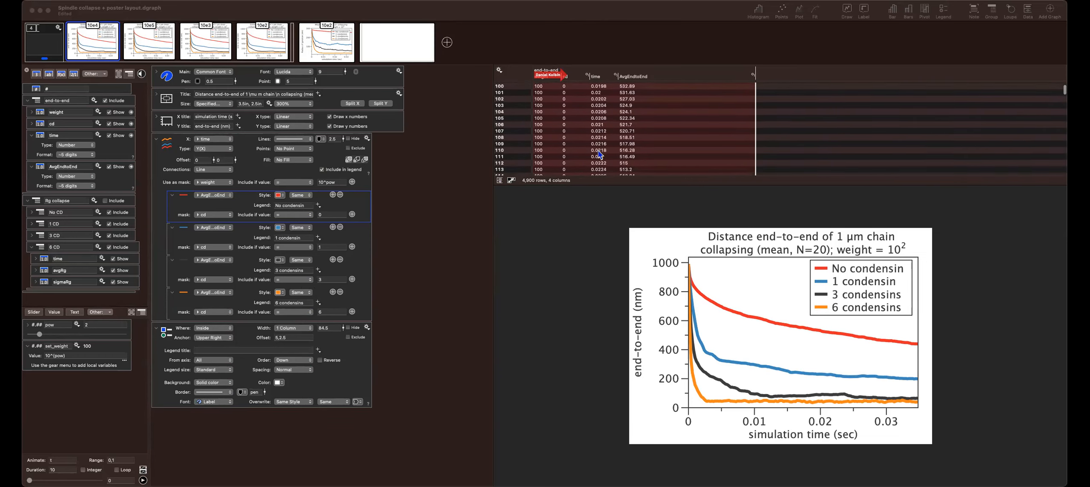
pyautogui.scroll(-20, 599, 154)
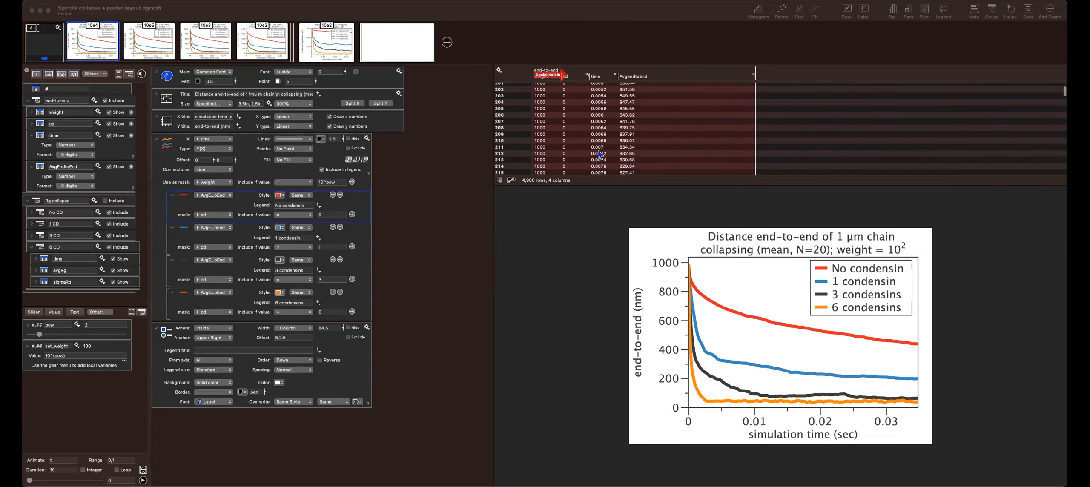
pyautogui.scroll(-20, 601, 155)
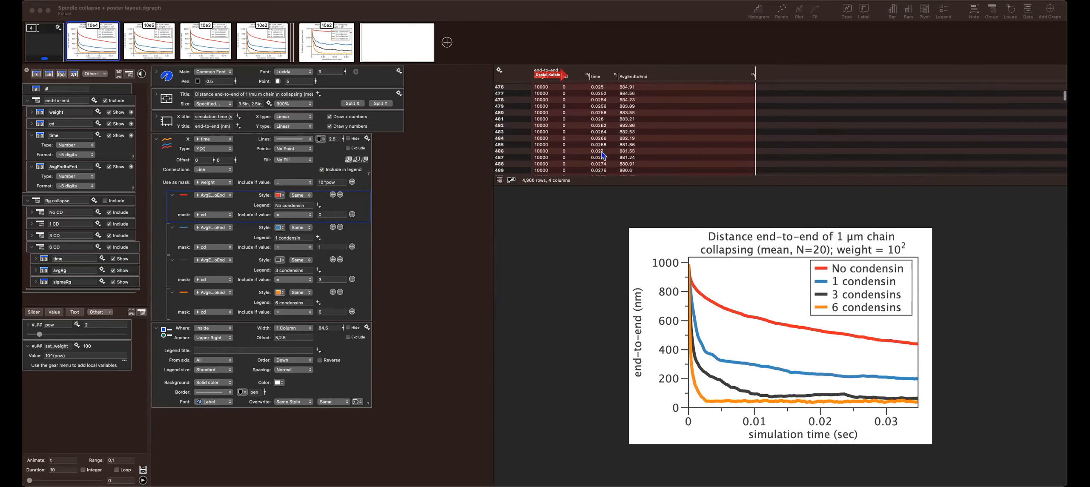
pyautogui.scroll(-20, 602, 155)
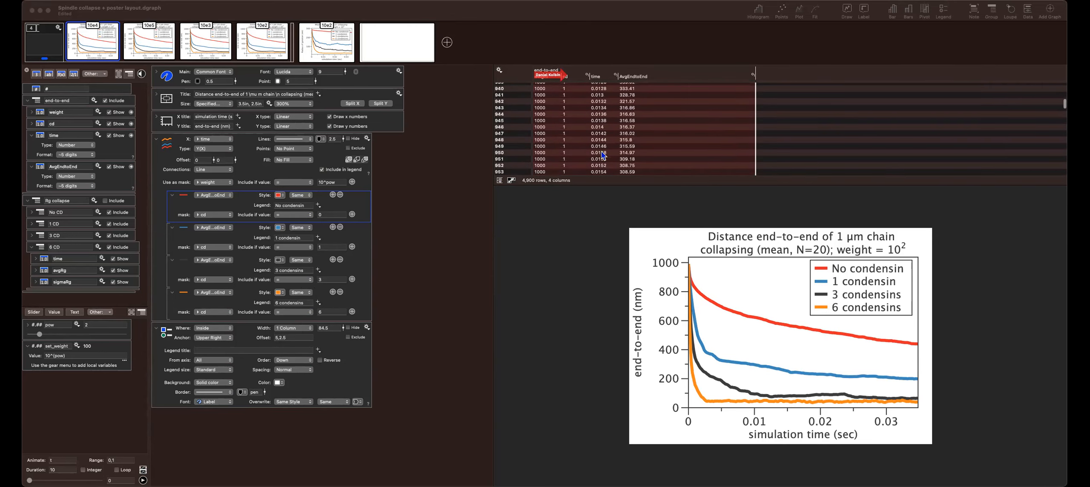
pyautogui.scroll(-20, 602, 155)
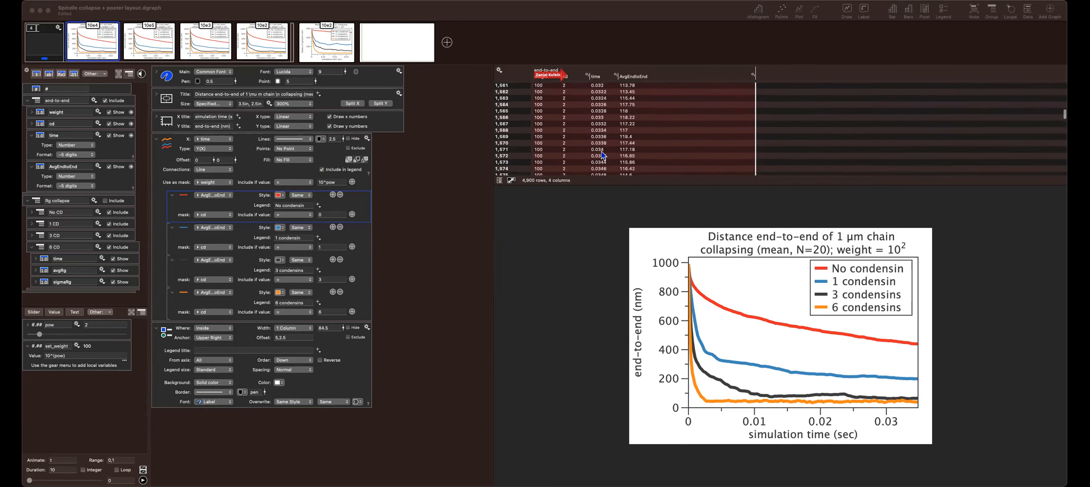
pyautogui.scroll(-20, 602, 155)
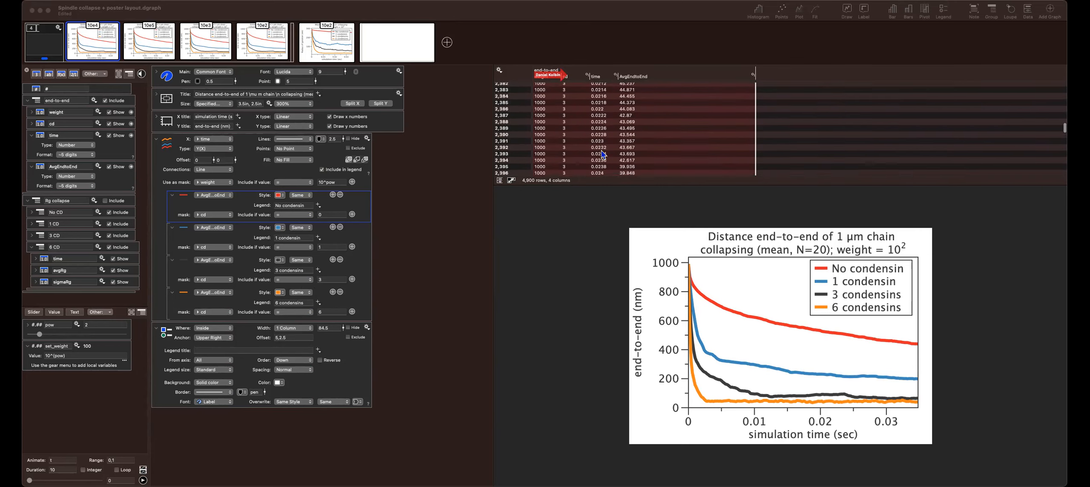
# Examine the remaining end-to-end table rows for how weight and cd values change across the simulation blocks
pyautogui.scroll(-20, 601, 151)
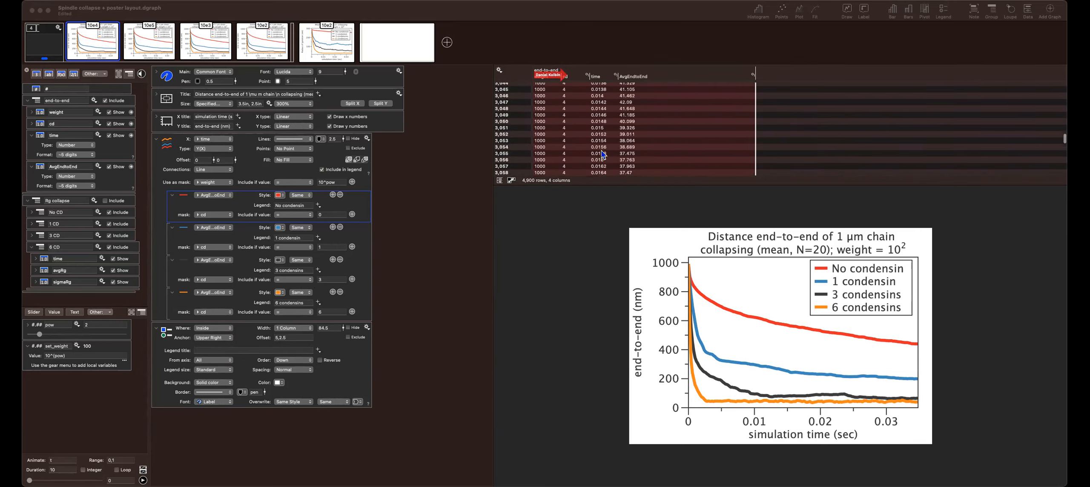
pyautogui.scroll(-20, 601, 149)
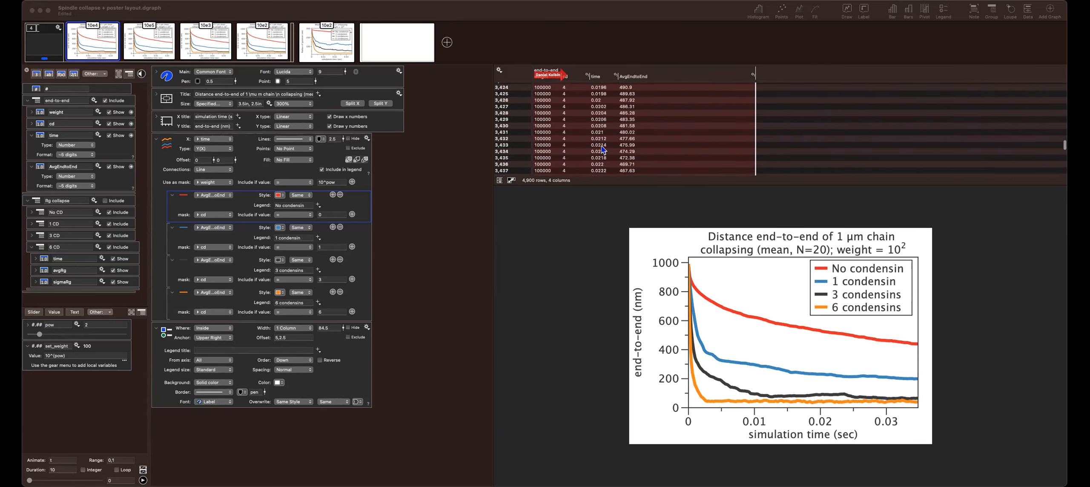
pyautogui.scroll(-20, 602, 149)
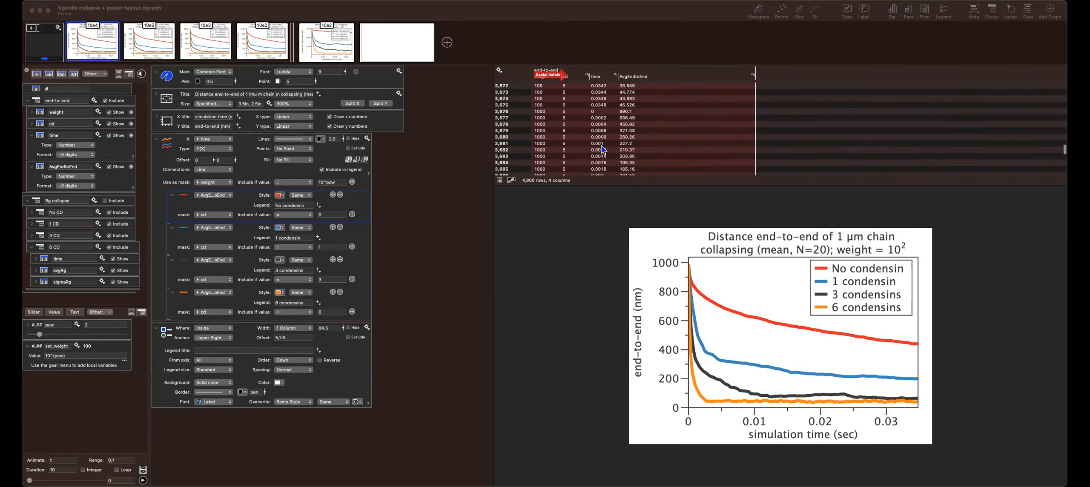
pyautogui.scroll(-20, 603, 128)
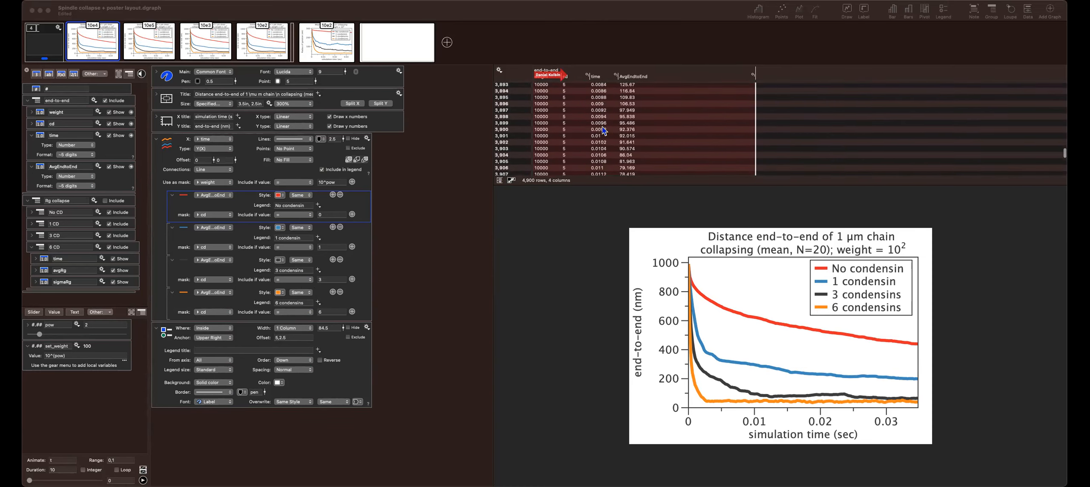
pyautogui.scroll(-20, 602, 124)
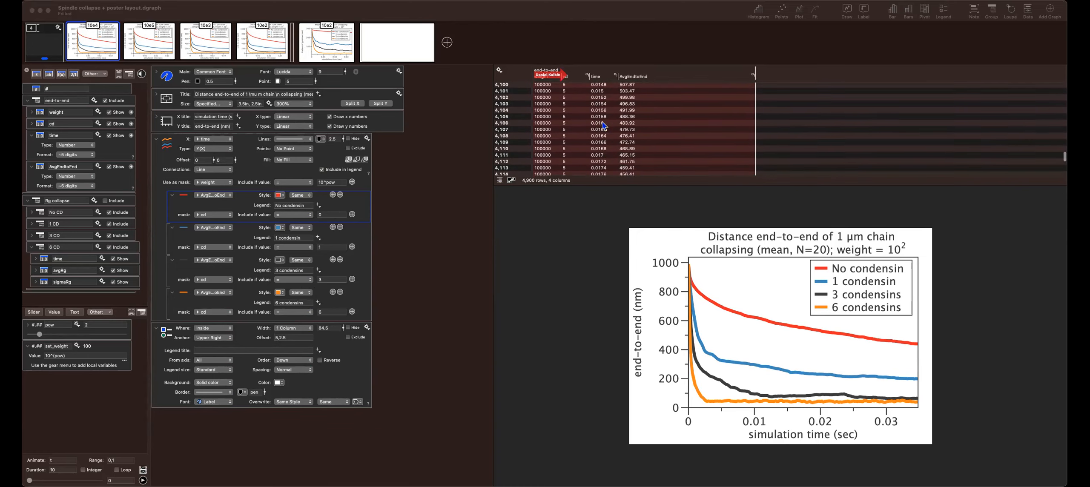
pyautogui.scroll(-20, 602, 119)
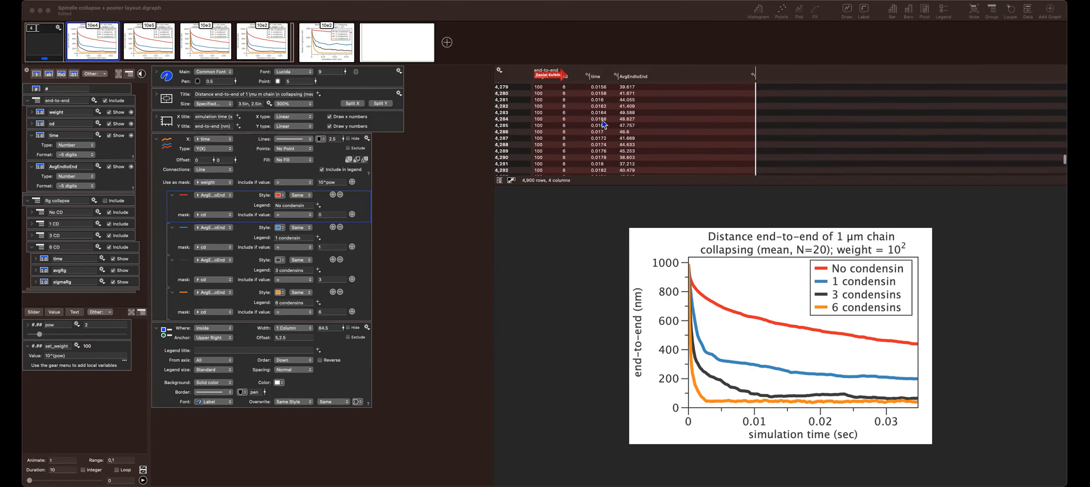
pyautogui.scroll(-15, 604, 115)
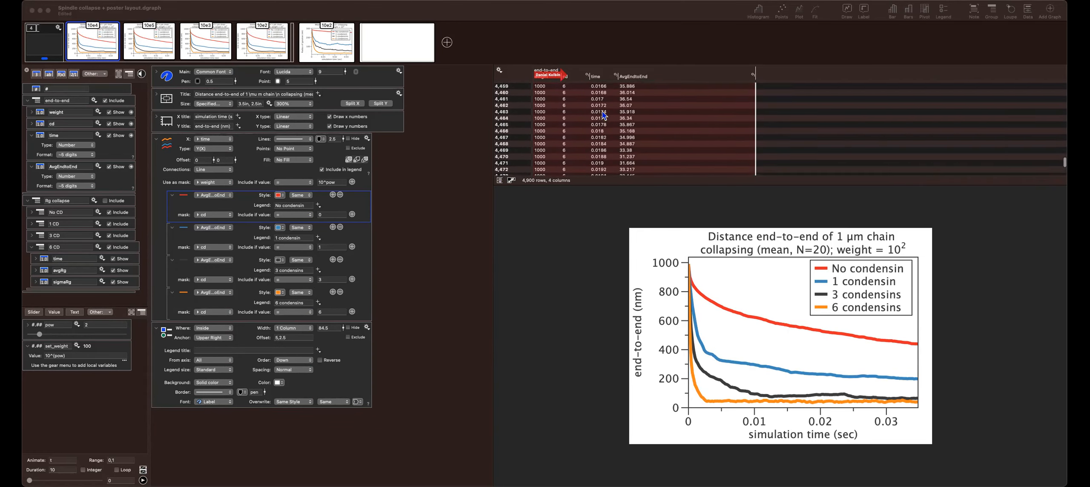
# Check which table columns are available as the plot's mask, leaving weight selected
pyautogui.click(410, 246)
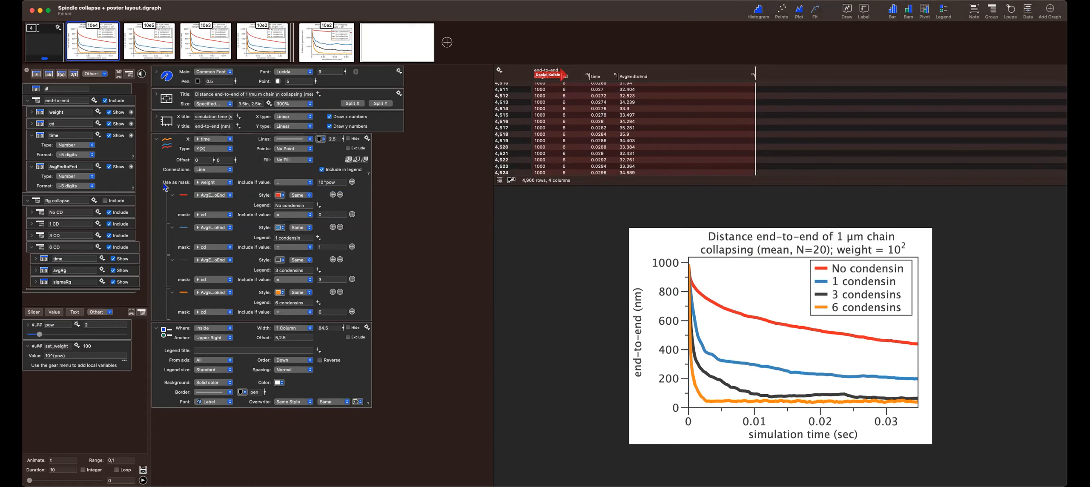
pyautogui.click(229, 183)
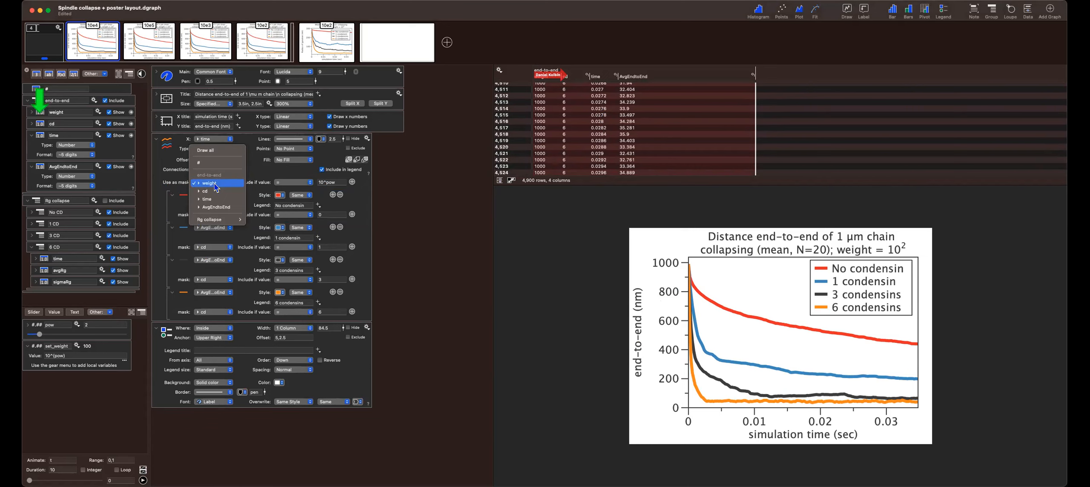
pyautogui.click(269, 176)
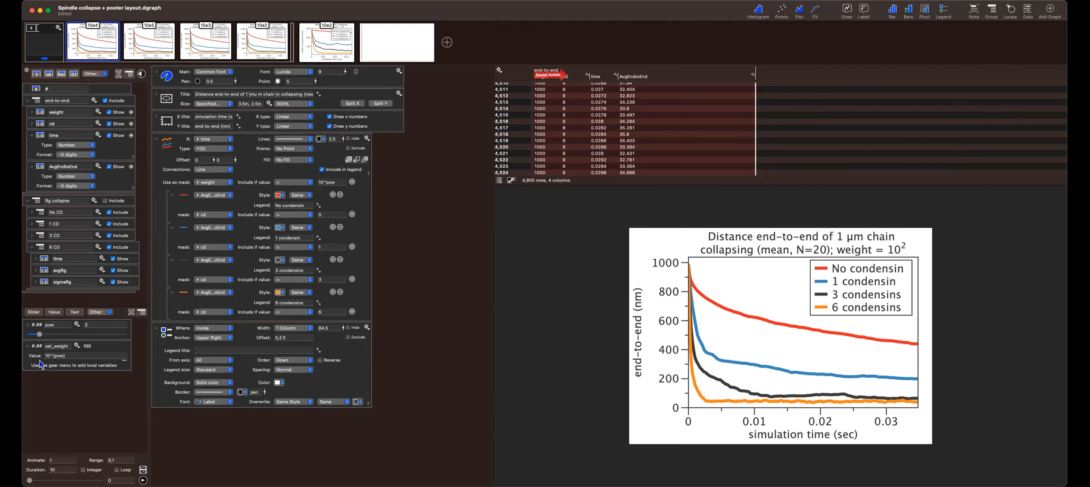
# Set the weight mask's include-if value to the set_weight variable instead of the power expression
pyautogui.click(68, 356)
pyautogui.click(335, 182)
pyautogui.write('set')
pyautogui.press('BackSpace')
pyautogui.press('BackSpace')
pyautogui.press('BackSpace')
pyautogui.write('ht')
pyautogui.press('Return')
# Expand the pow slider's settings and step pow up through 3 and 4 to 5
pyautogui.moveTo(42, 335); pyautogui.dragTo(36, 335)
pyautogui.click(28, 325)
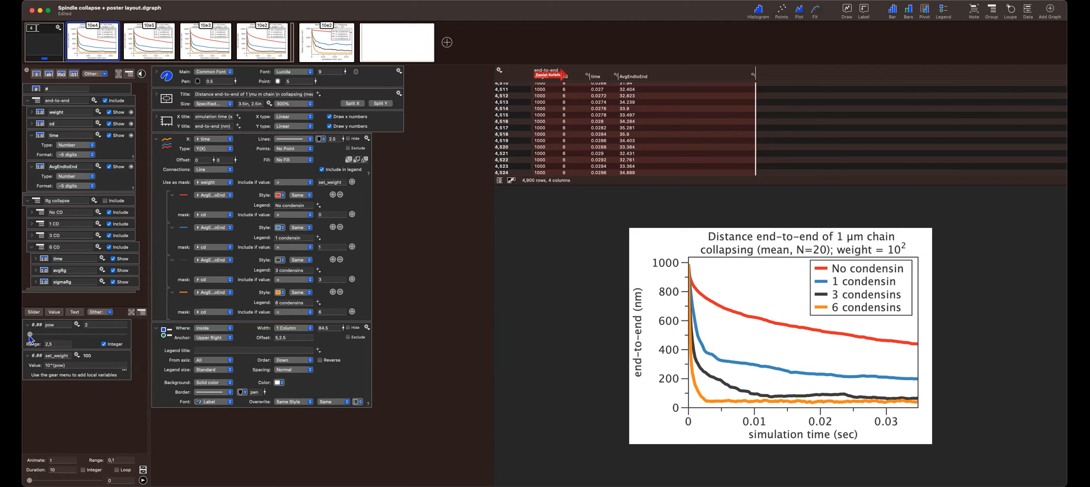
pyautogui.click(54, 335)
pyautogui.click(66, 333)
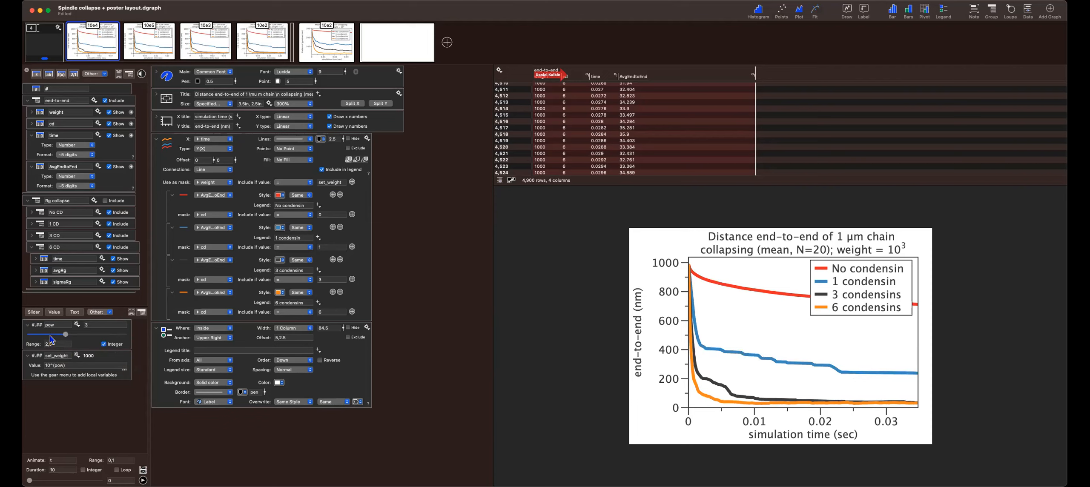
pyautogui.moveTo(65, 335); pyautogui.dragTo(82, 333)
pyautogui.click(96, 333)
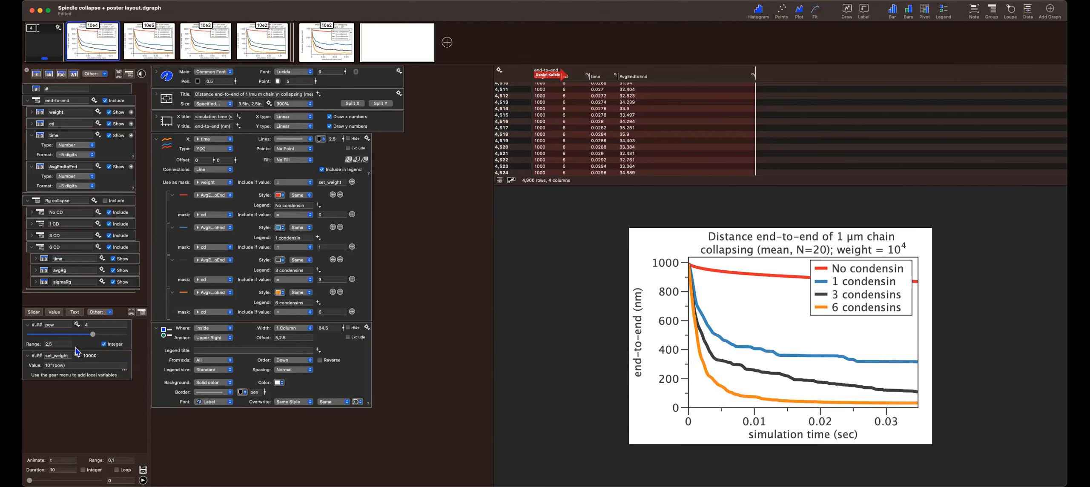
pyautogui.click(115, 334)
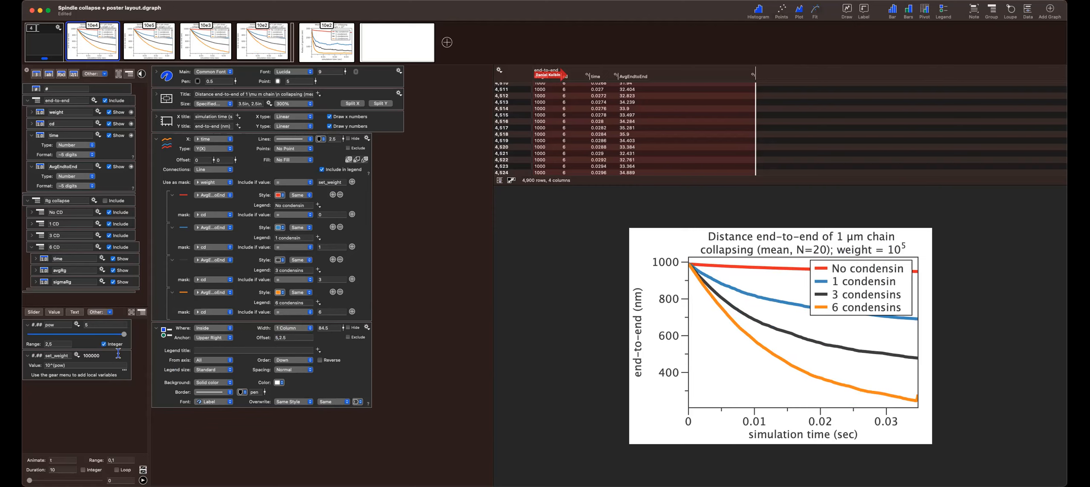
# Add a note to the set_weight variable beginning "rename to RESITSTANCE to match"
pyautogui.click(78, 356)
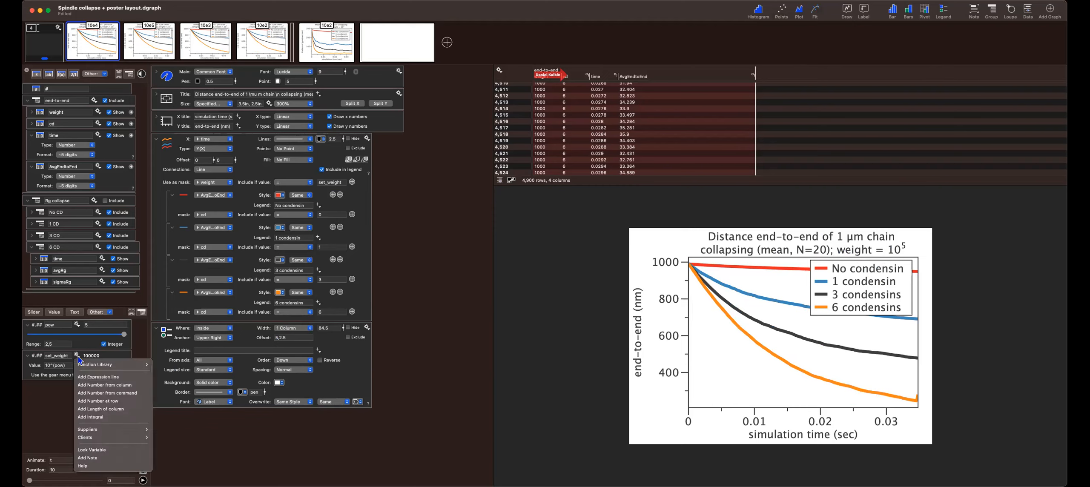
pyautogui.click(98, 459)
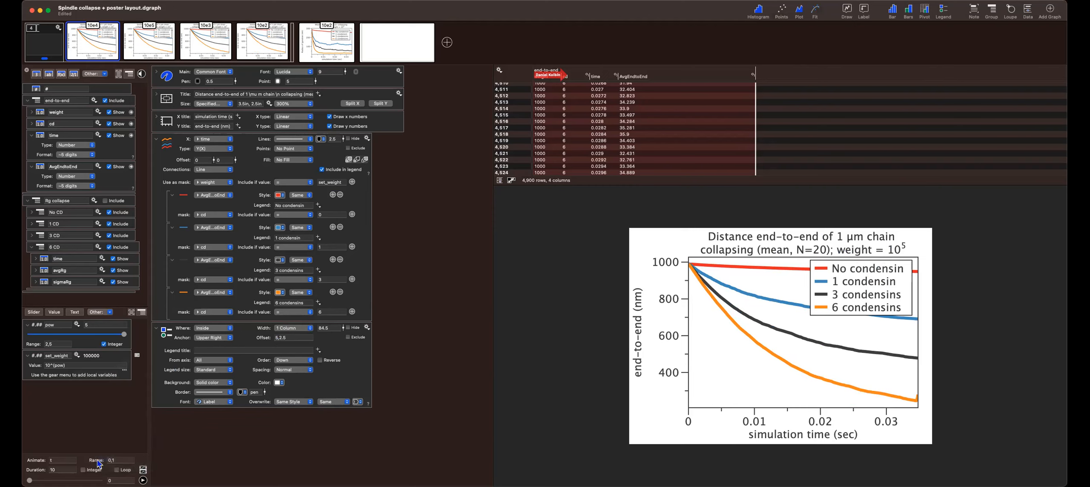
pyautogui.write('rem')
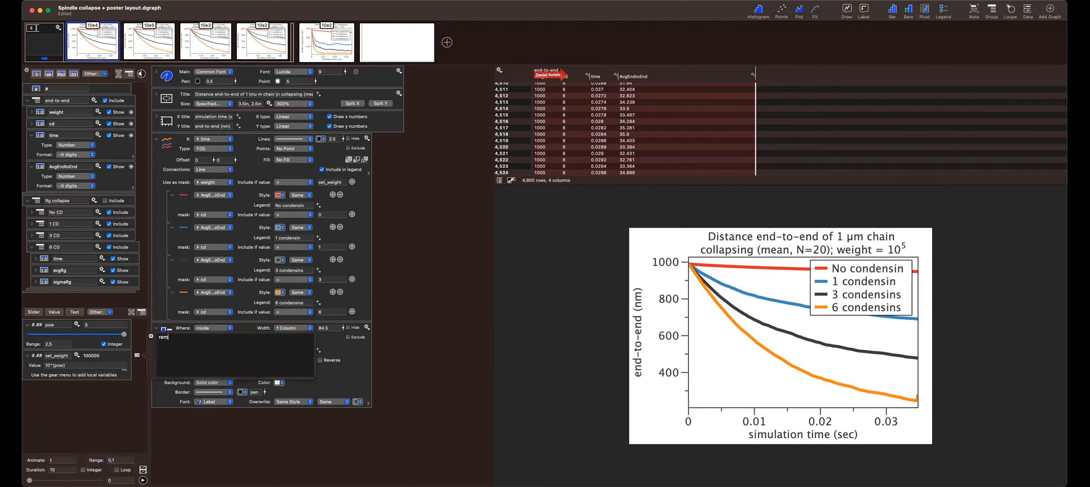
pyautogui.write('ename to RESITSTANCE to match papt')
pyautogui.press('BackSpace')
pyautogui.press('BackSpace')
pyautogui.press('BackSpace')
pyautogui.click(151, 336)
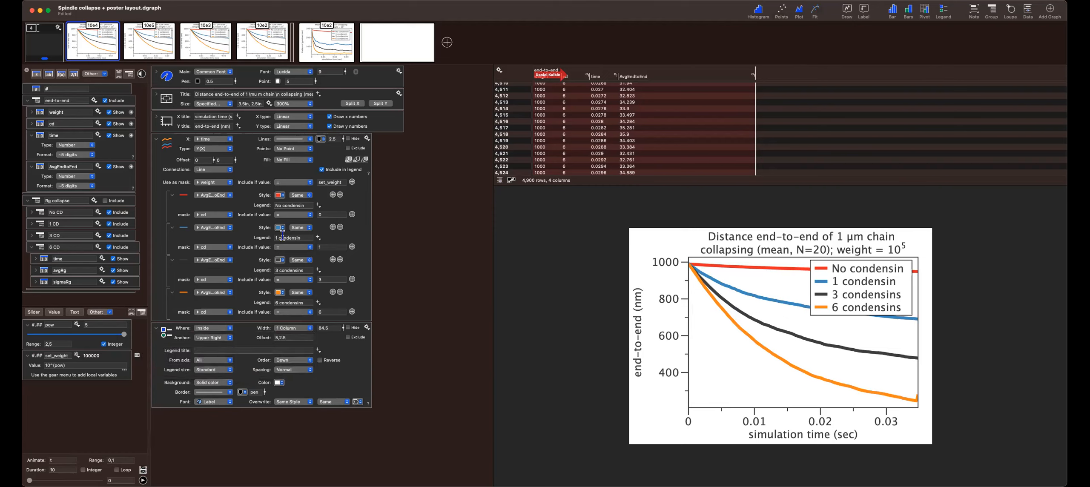
# Expand the axis settings and look at the variables and formatting that can be inserted in the Y title
pyautogui.click(374, 120)
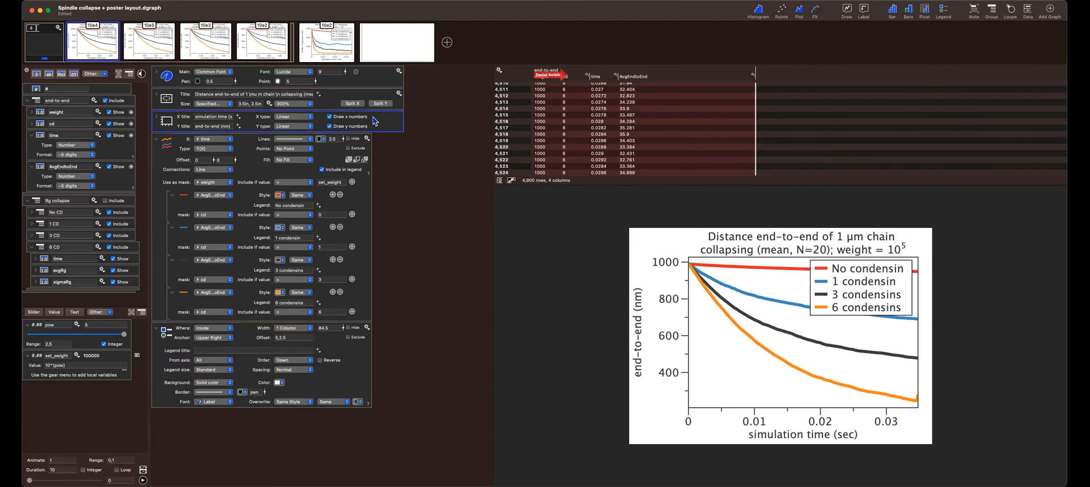
pyautogui.click(158, 116)
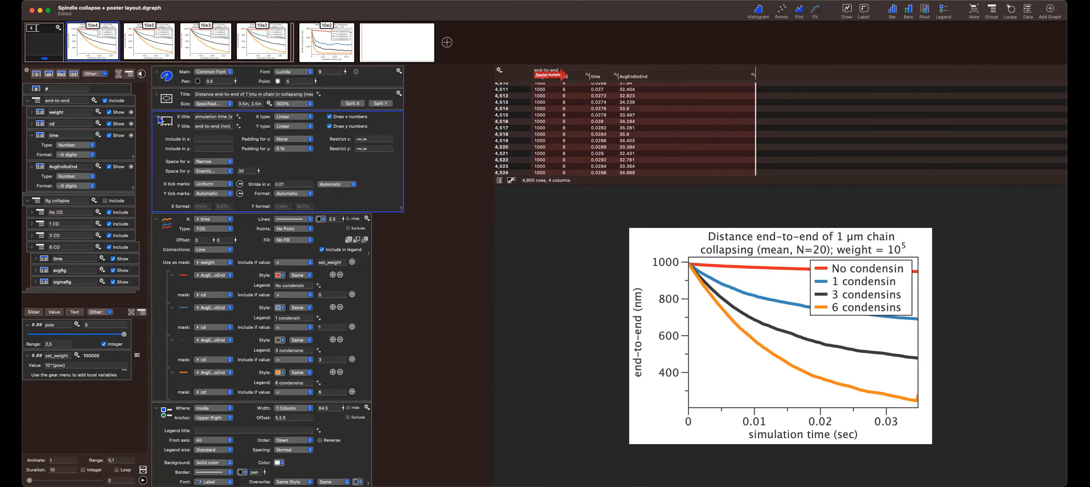
pyautogui.click(211, 124)
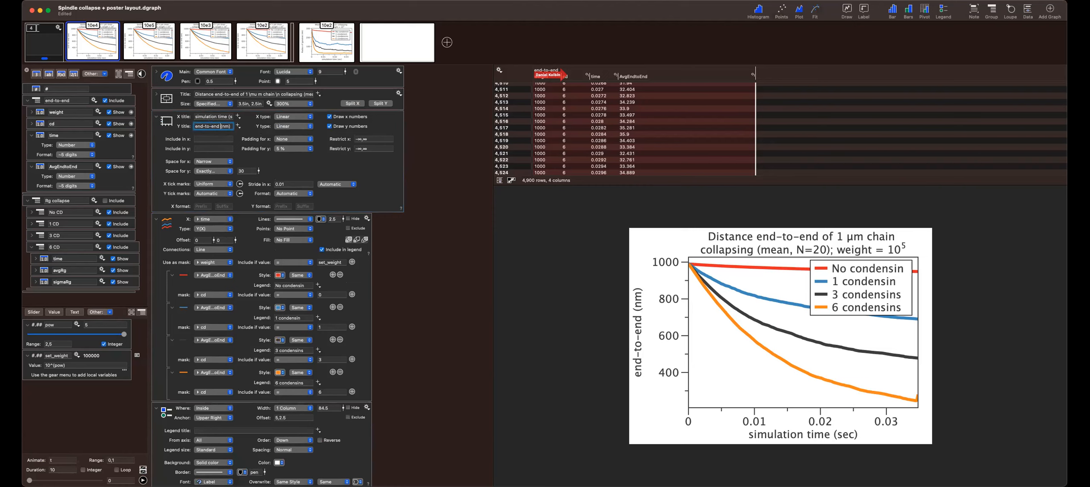
pyautogui.click(238, 126)
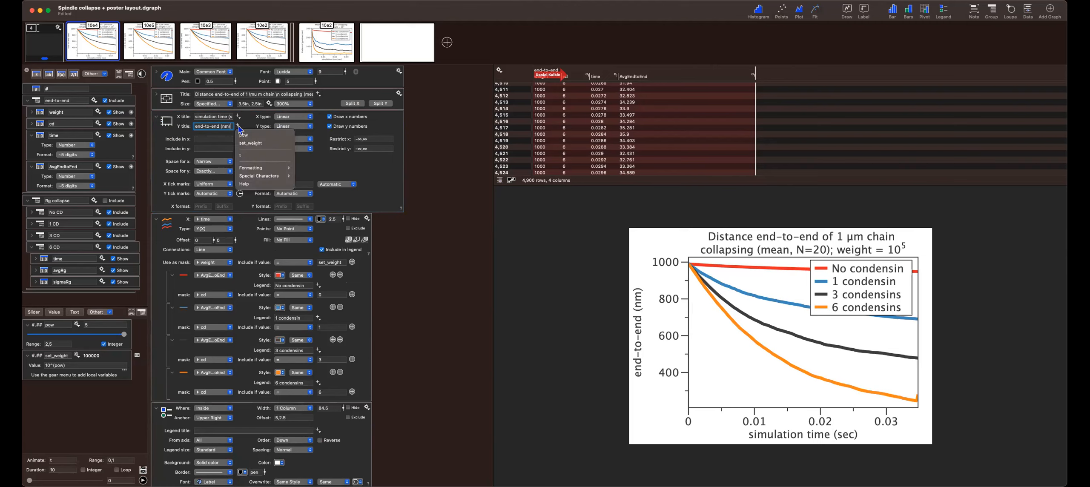
pyautogui.click(238, 127)
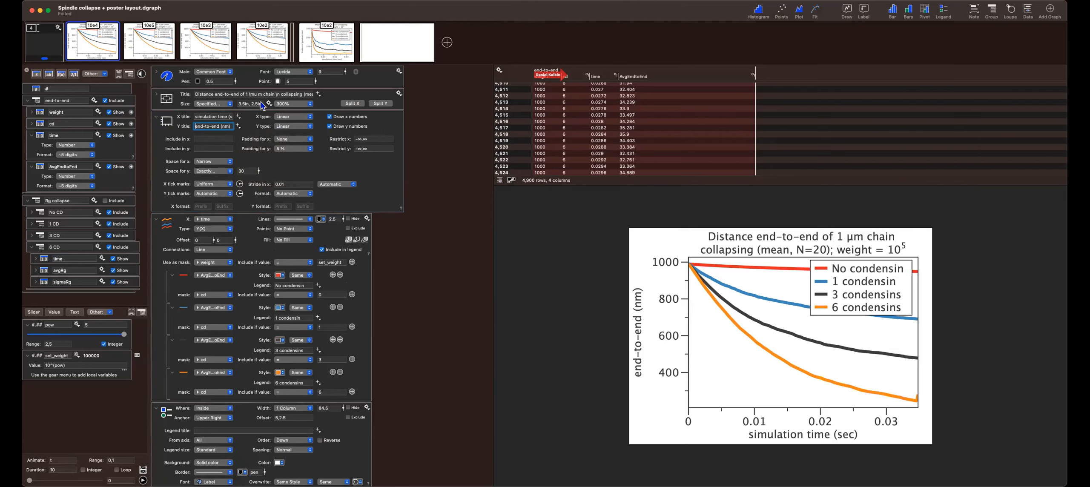
# Replace "weight" with "tether resistance" in the graph title
pyautogui.click(261, 94)
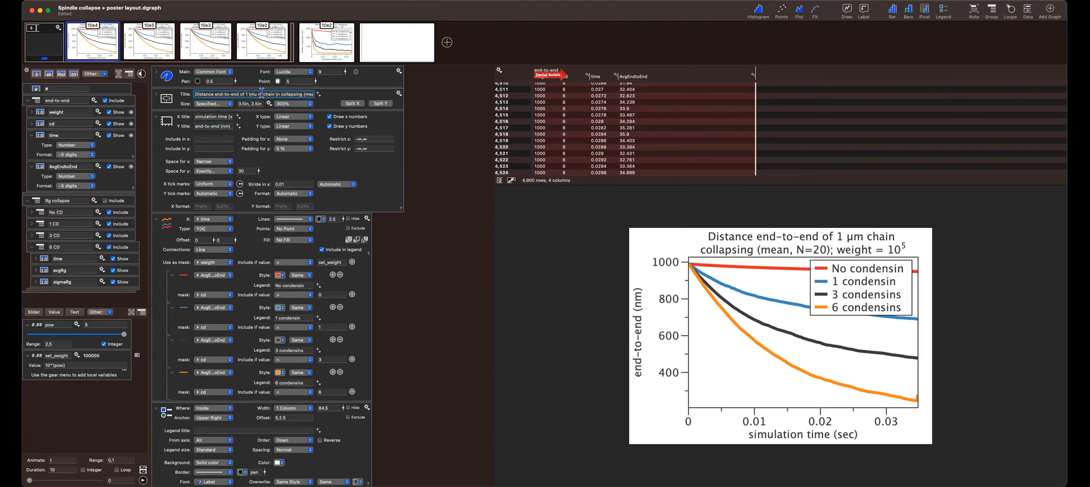
pyautogui.press('Right')
pyautogui.press('Right')
pyautogui.press('Right')
pyautogui.press('Right')
pyautogui.press('Right')
pyautogui.press('Right')
pyautogui.press('Right')
pyautogui.press('Right')
pyautogui.press('BackSpace')
pyautogui.press('BackSpace')
pyautogui.press('BackSpace')
pyautogui.press('BackSpace')
pyautogui.press('BackSpace')
pyautogui.press('BackSpace')
pyautogui.press('BackSpace')
pyautogui.write('te')
pyautogui.write('ther res')
pyautogui.write('istanc')
pyautogui.write('e')
pyautogui.press('Return')
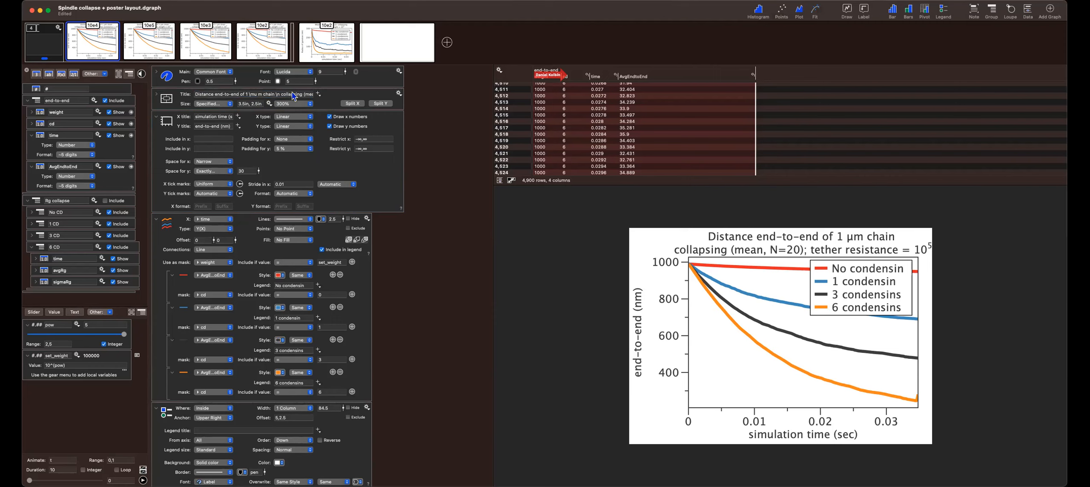
# Put the graph title's line break after "collapsing" and reword the start of the second line as "means (N=20)"
pyautogui.click(280, 92)
pyautogui.press('BackSpace')
pyautogui.press('BackSpace')
pyautogui.press('BackSpace')
pyautogui.press('BackSpace')
pyautogui.write('\\n')
pyautogui.press('Right')
pyautogui.press('Right')
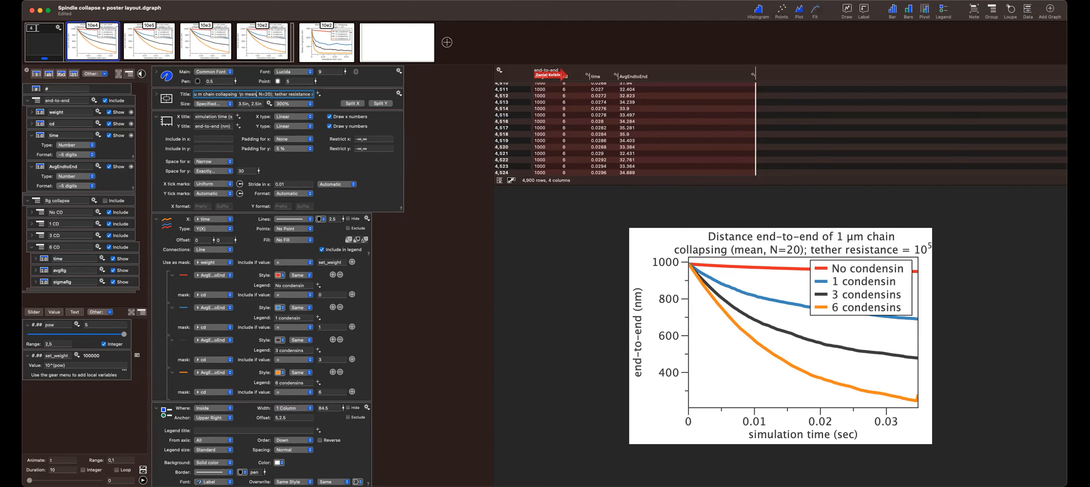
pyautogui.press('Delete')
pyautogui.press('Delete')
pyautogui.write('s ')
pyautogui.write('(')
pyautogui.press('Return')
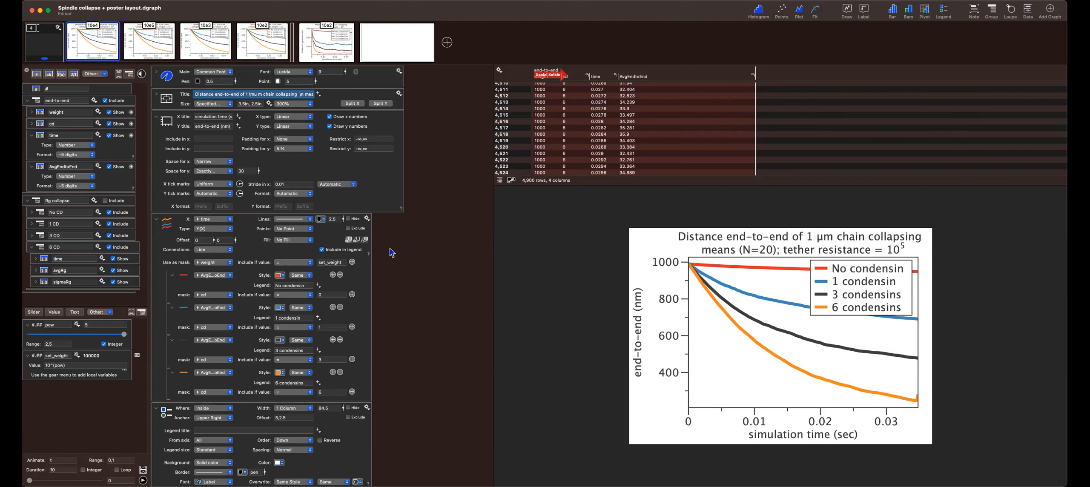
pyautogui.click(434, 236)
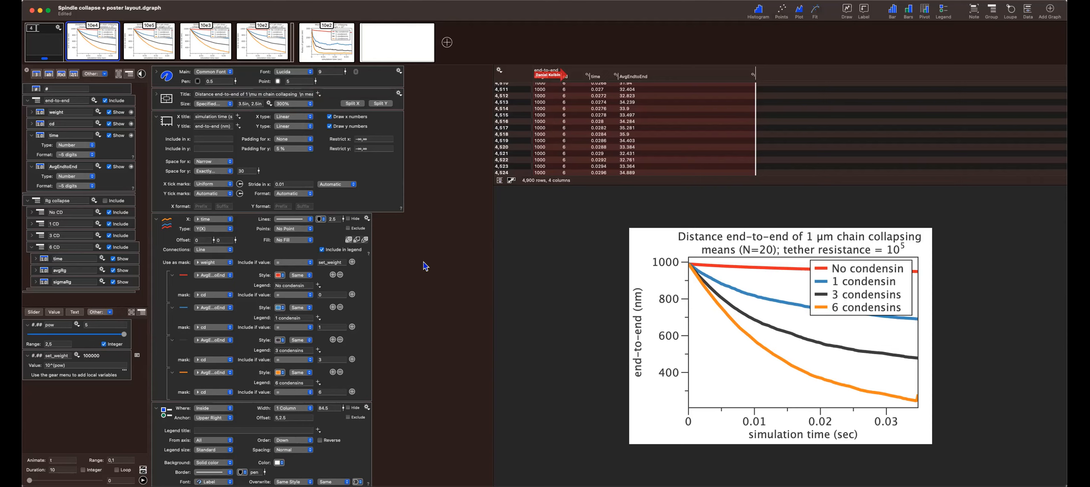
# Step the pow slider back down through 4 and 3 to 2
pyautogui.click(104, 333)
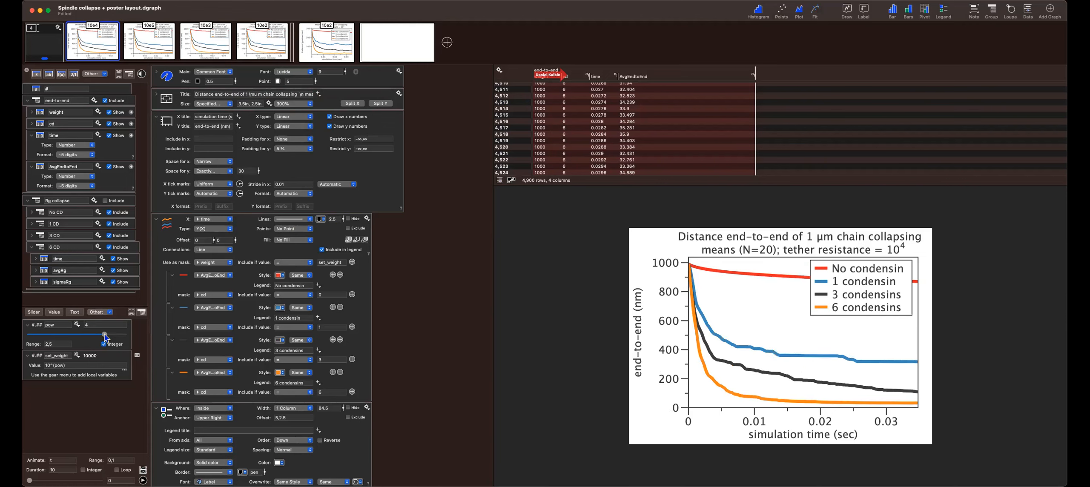
pyautogui.click(83, 334)
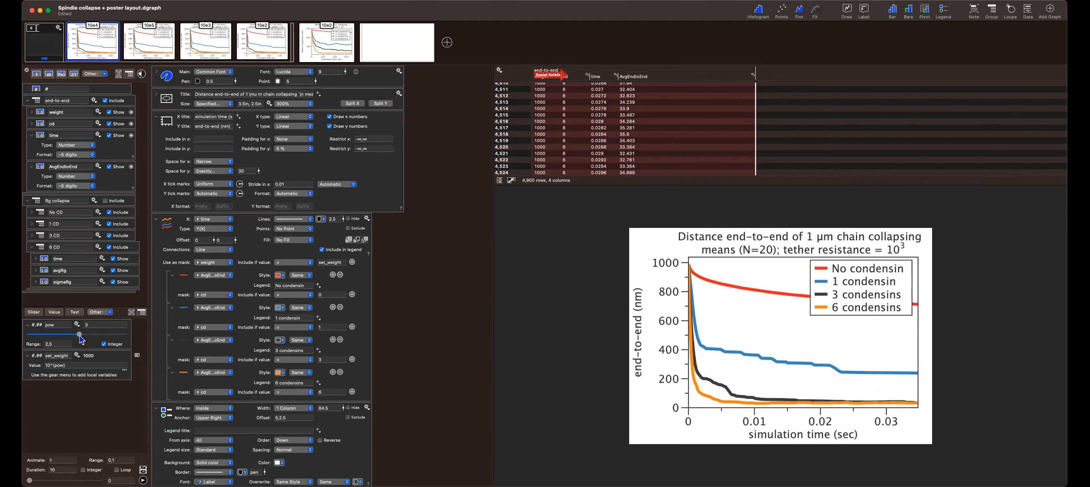
pyautogui.click(55, 334)
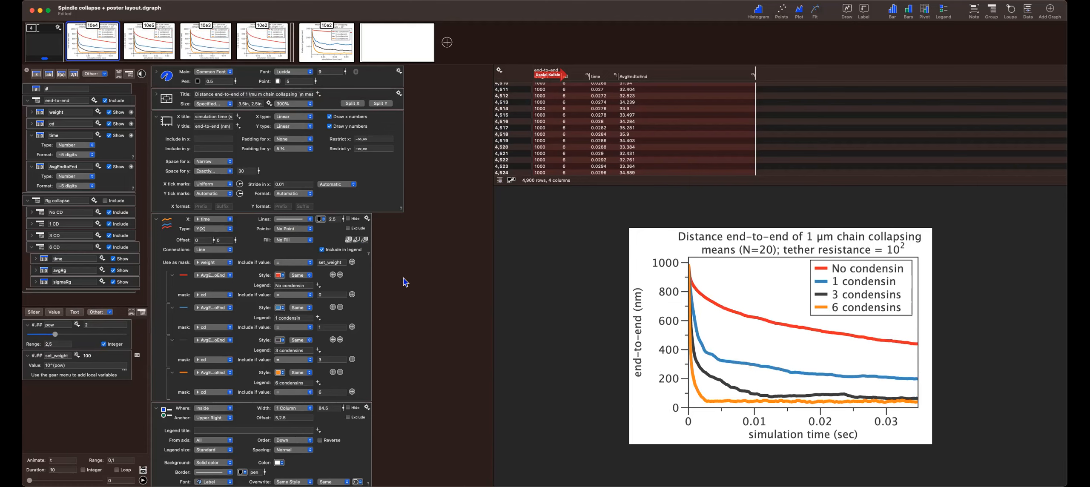
# Select all of the graph's settings sections and collapse them
pyautogui.press('super+a')
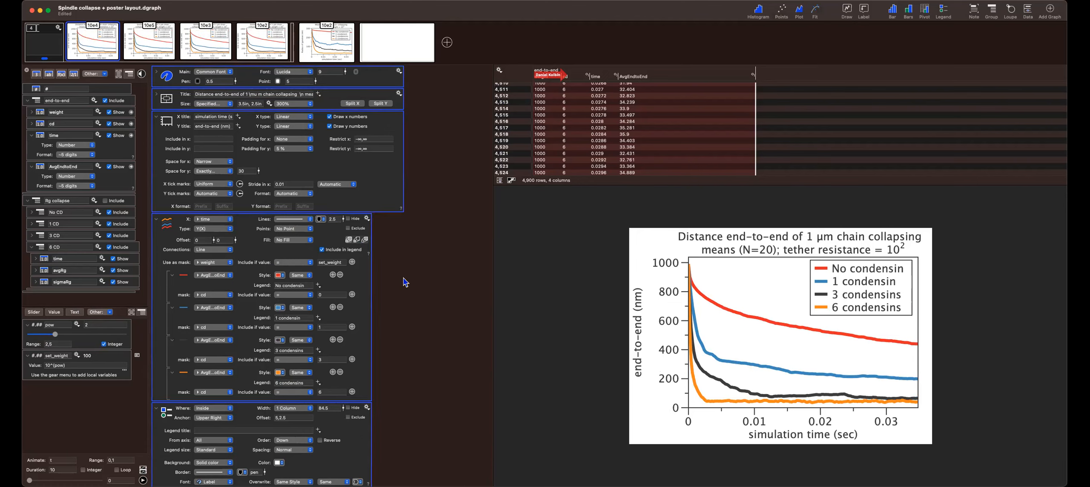
pyautogui.press('Left')
pyautogui.click(452, 181)
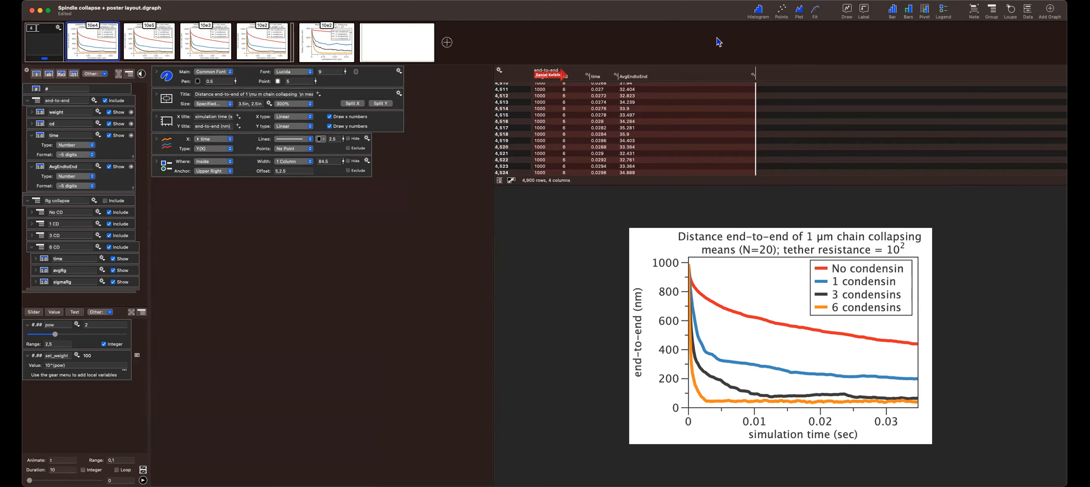
# Add a new empty graph after the existing ones in the file
pyautogui.click(722, 53)
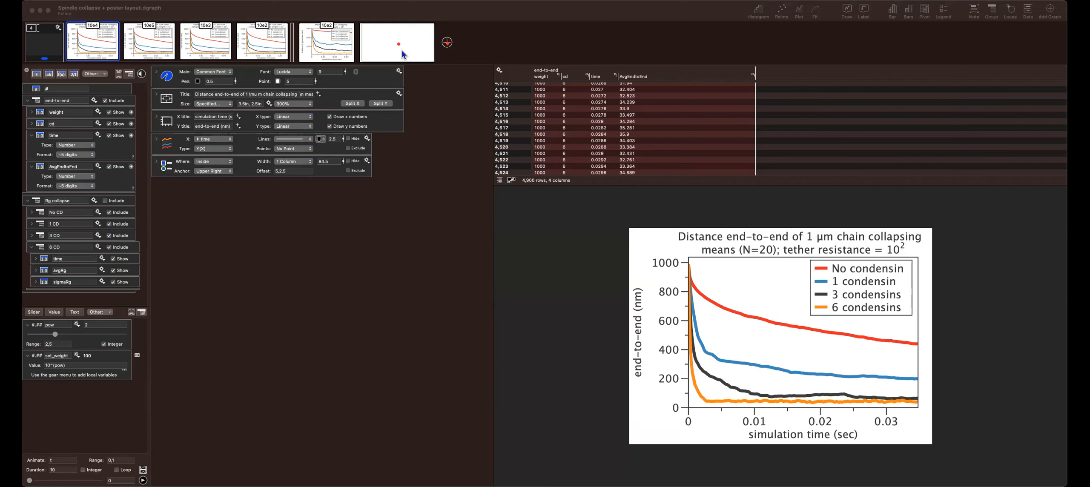
pyautogui.click(446, 43)
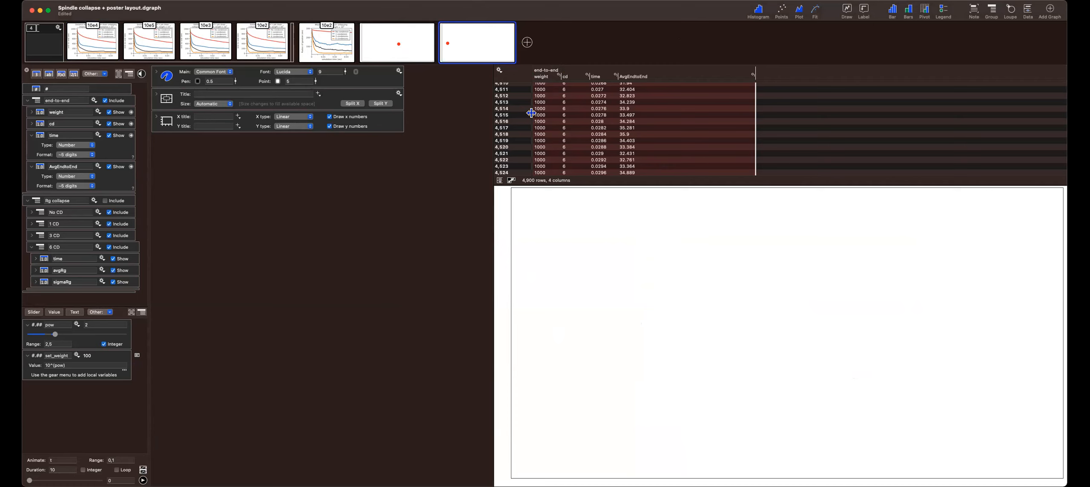
# Expand the empty graph's style, canvas and axis settings sections to review their options, and collapse them again
pyautogui.moveTo(418, 76); pyautogui.dragTo(343, 123)
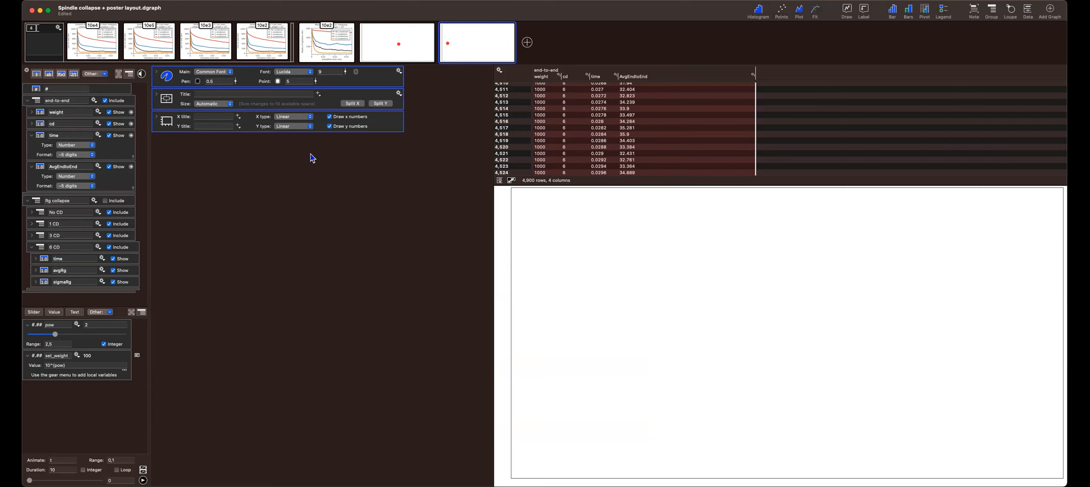
pyautogui.click(157, 73)
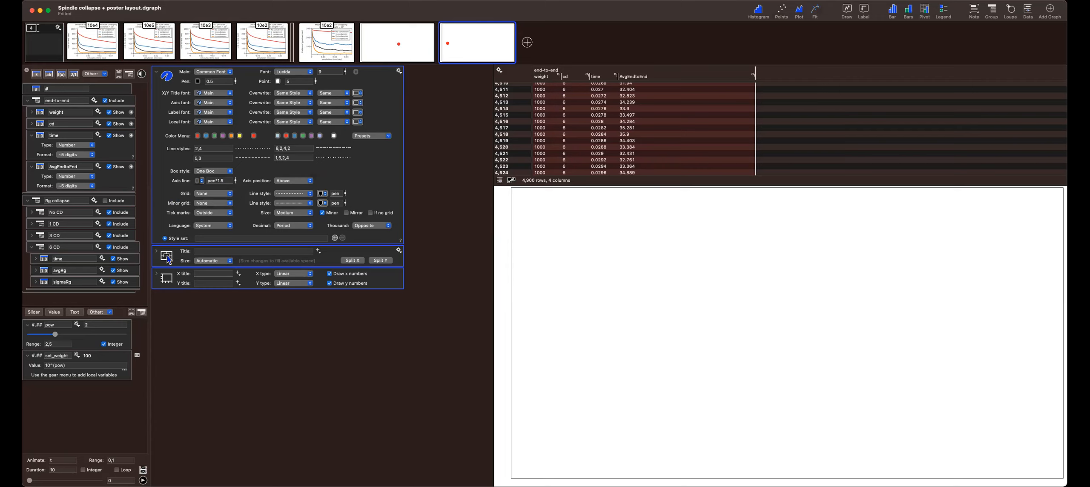
pyautogui.click(157, 254)
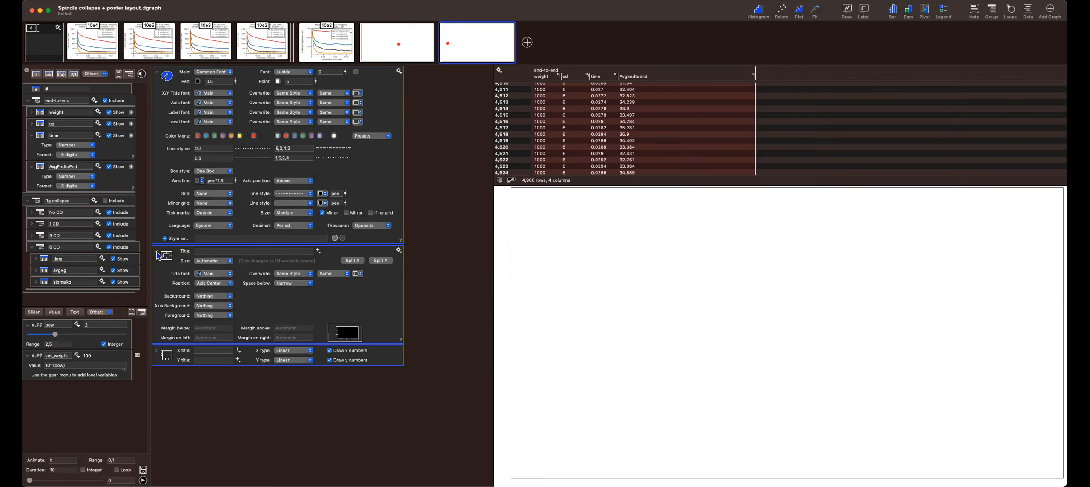
pyautogui.click(157, 255)
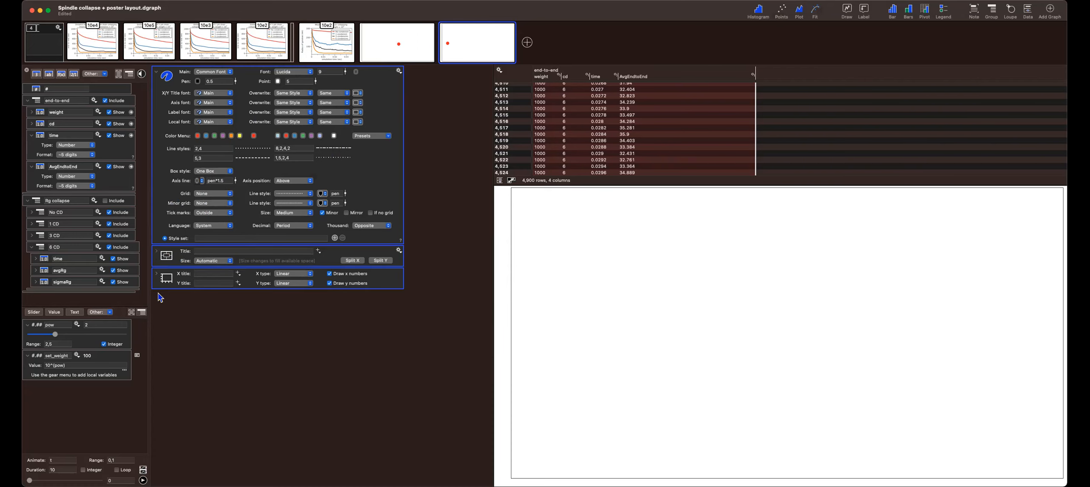
pyautogui.click(156, 274)
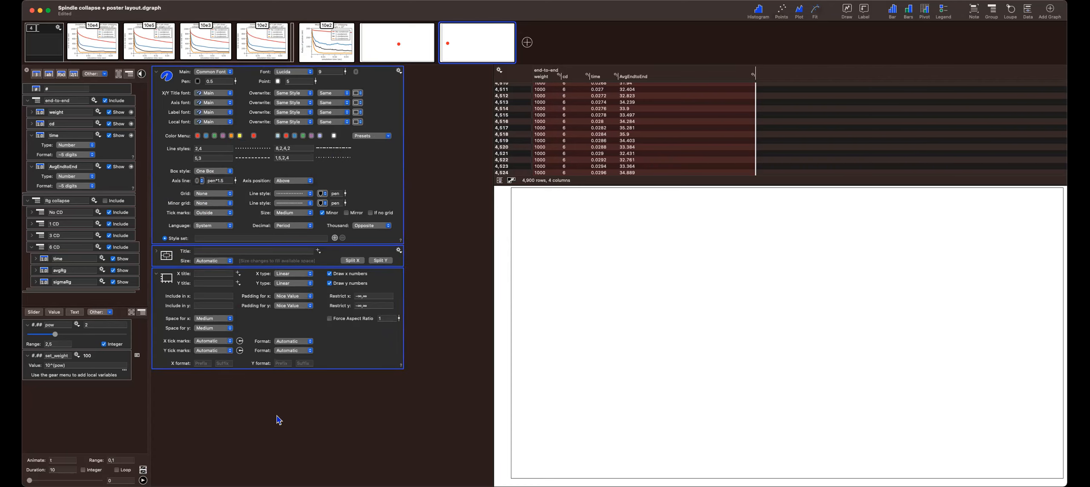
pyautogui.press('Left')
pyautogui.click(366, 303)
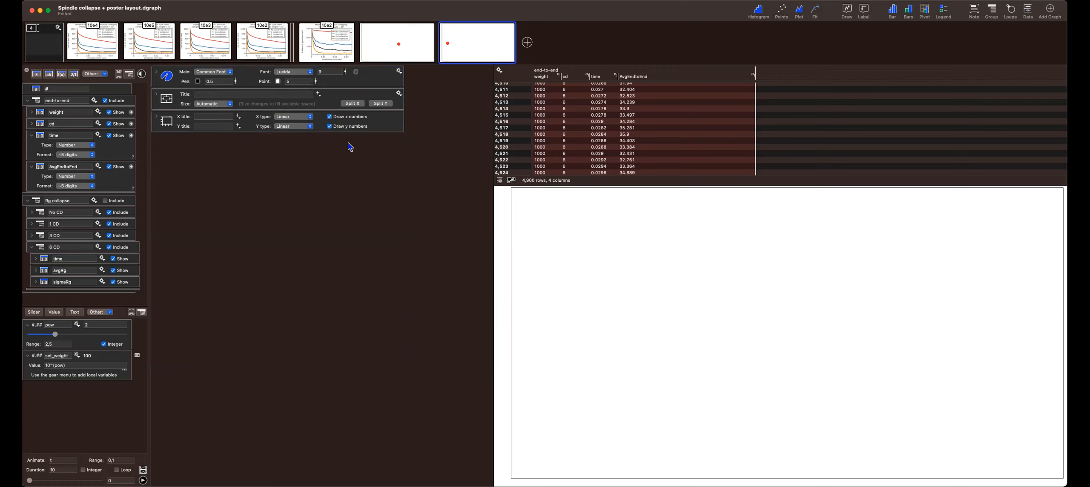
# Add a points plot command to the new graph
pyautogui.click(783, 15)
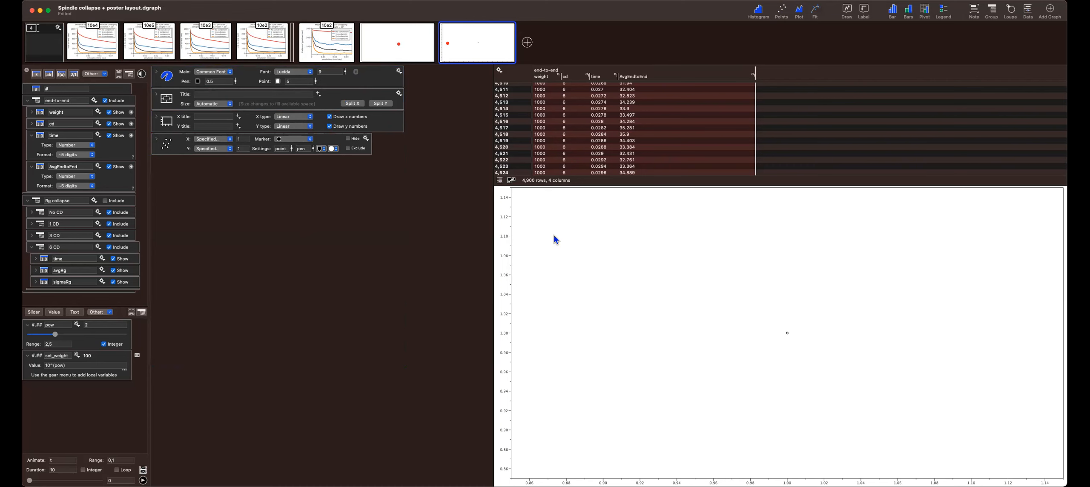
# Open the first end-to-end graph and examine the weight, cd and time values across the rows of the data table
pyautogui.click(105, 53)
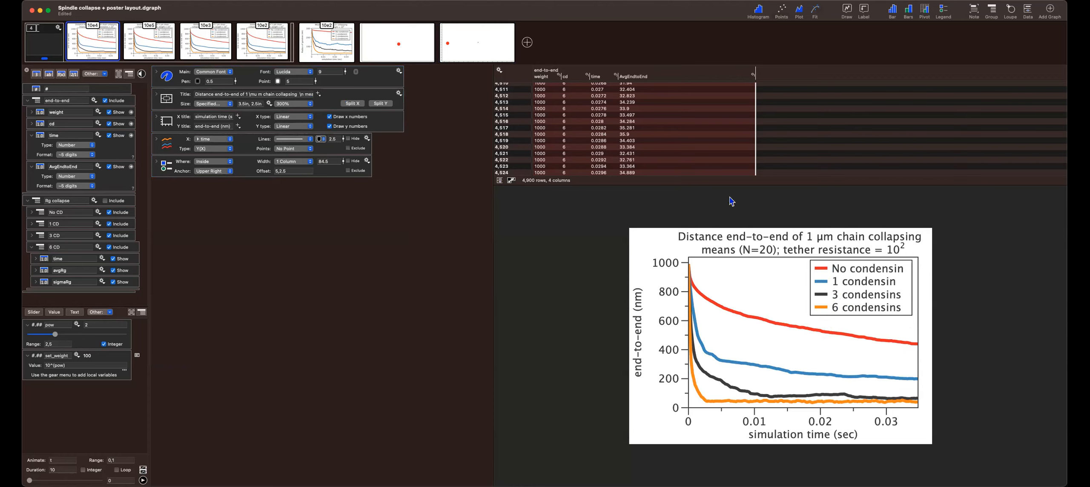
pyautogui.scroll(15, 575, 94)
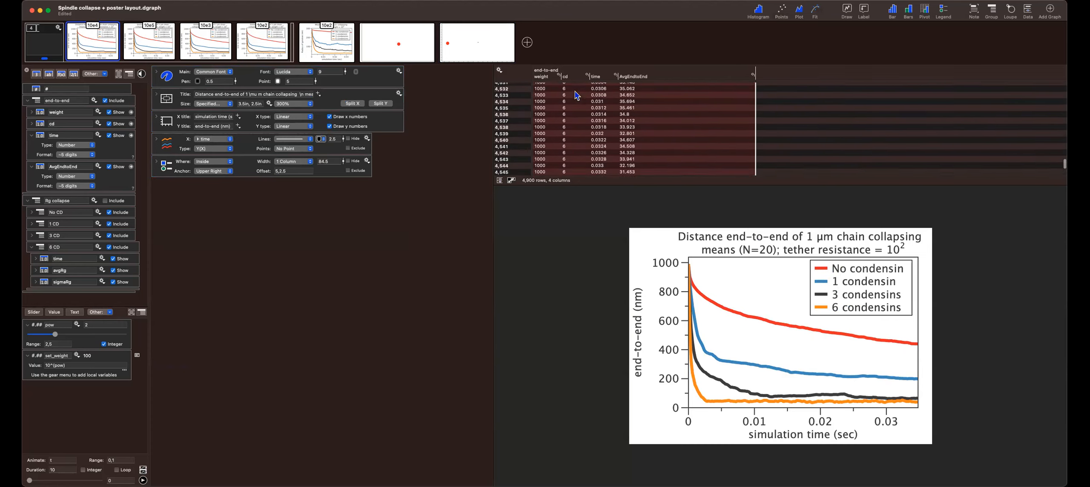
pyautogui.scroll(20, 575, 91)
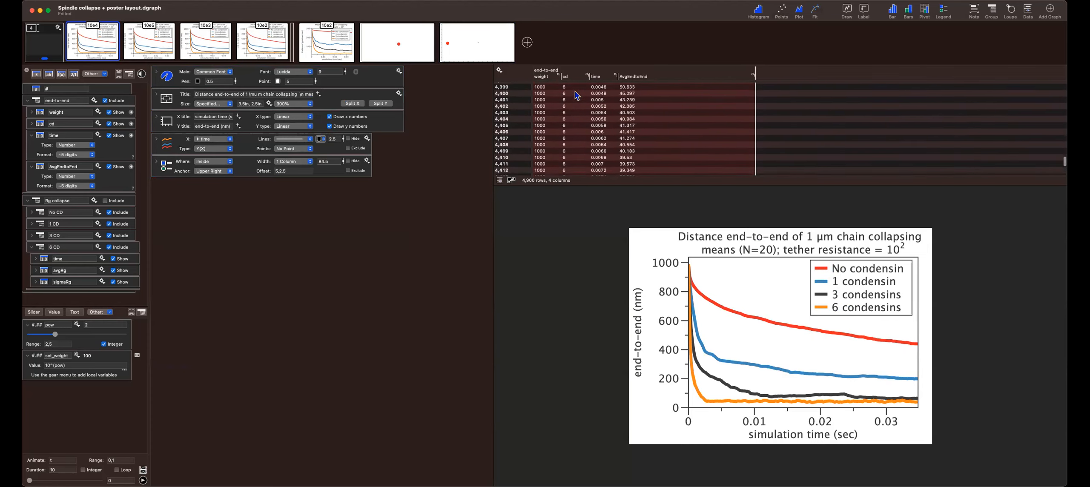
pyautogui.scroll(20, 576, 94)
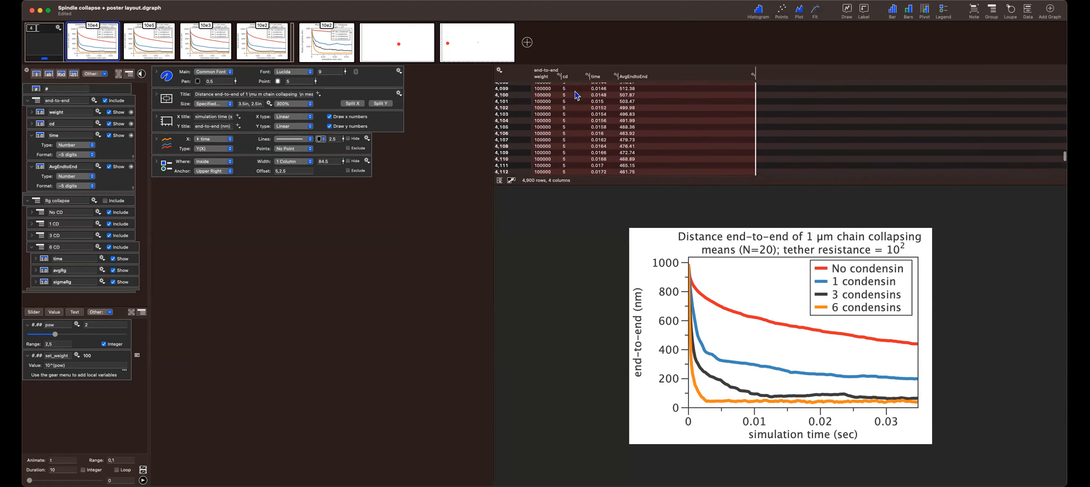
pyautogui.scroll(8, 576, 94)
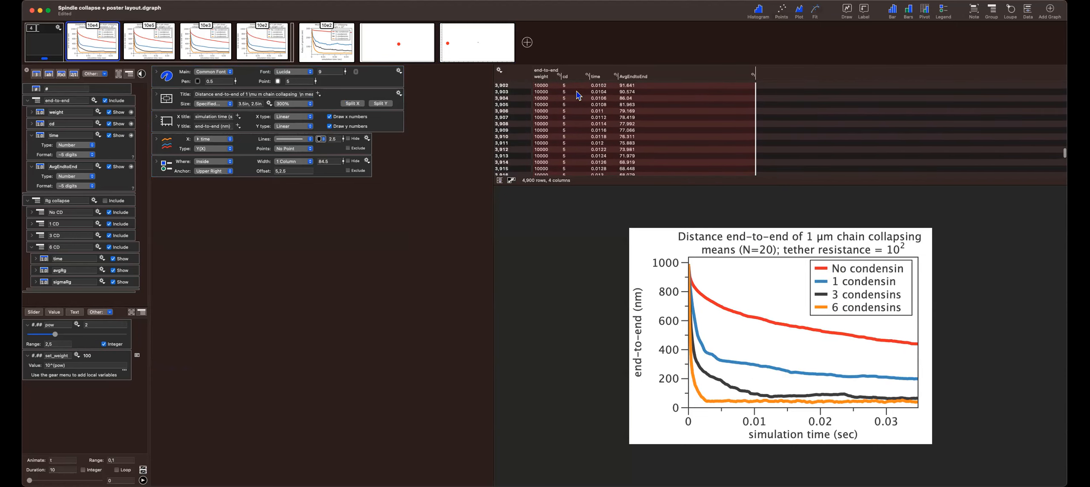
# Return to the new points graph and delete the leftover untitled graph before it
pyautogui.moveTo(404, 50)
pyautogui.moveTo(441, 56)
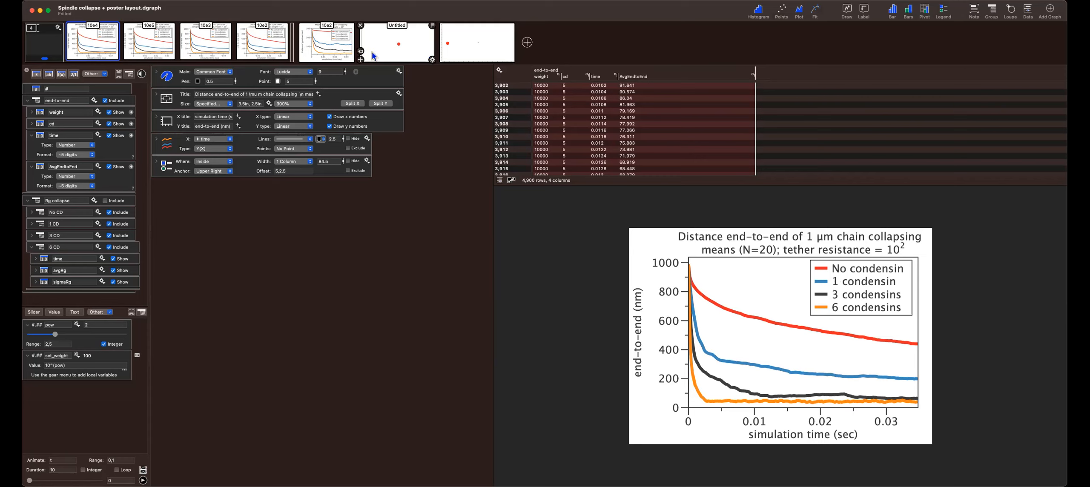
pyautogui.click(479, 55)
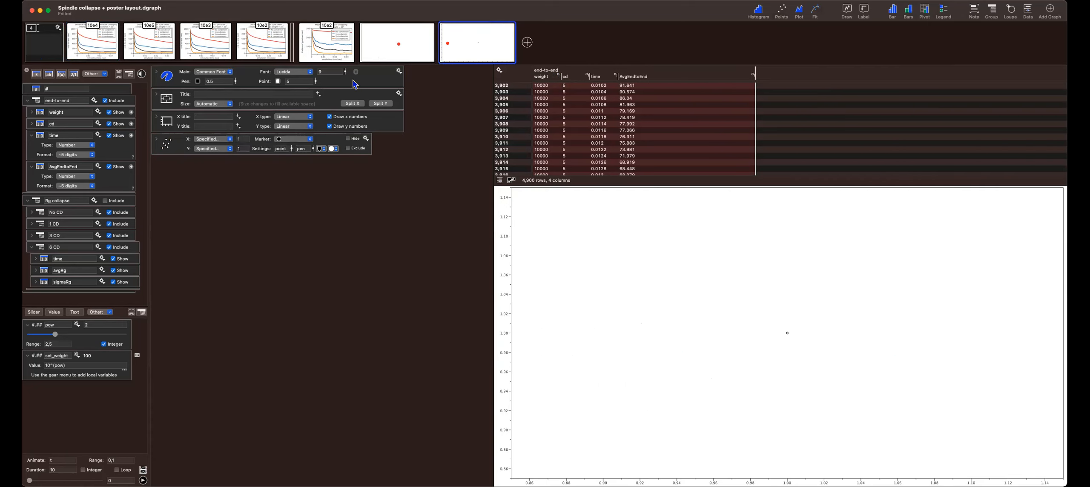
pyautogui.click(360, 25)
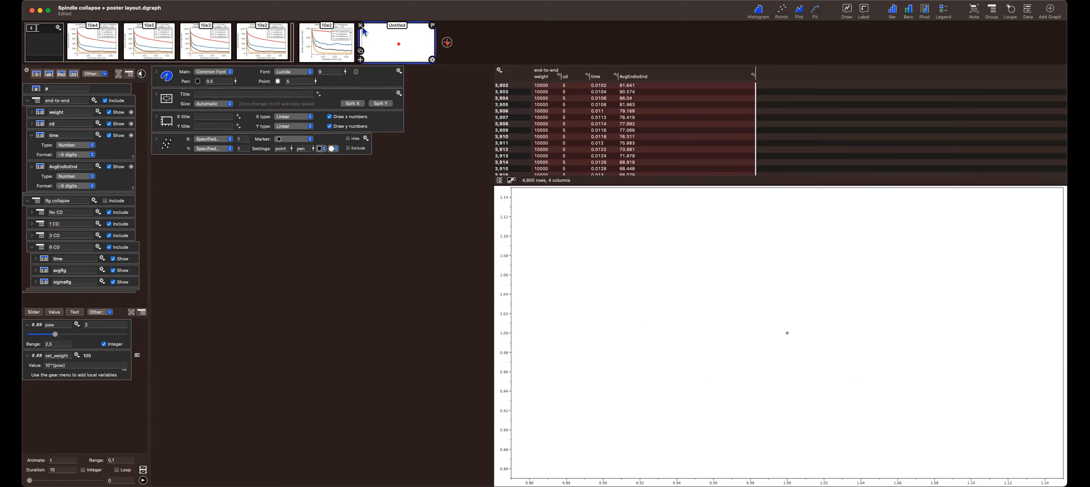
# Rename the new graph as "Final end-to-end distance"
pyautogui.doubleClick(392, 25)
pyautogui.write('Fina')
pyautogui.write('l end-to')
pyautogui.write('-end d')
pyautogui.write('istance')
pyautogui.press('Return')
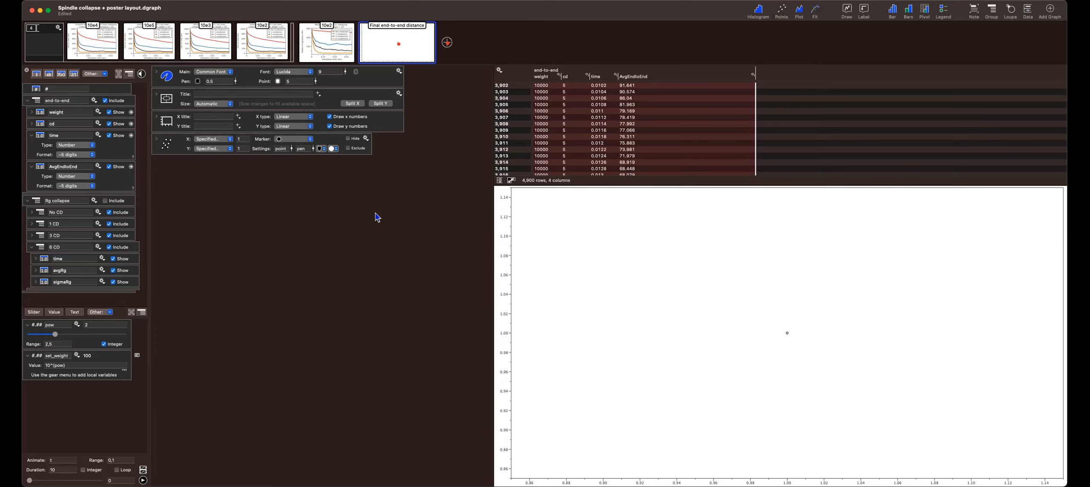
# Show the points plot's full settings and use the end-to-end cd column as its X values
pyautogui.click(156, 139)
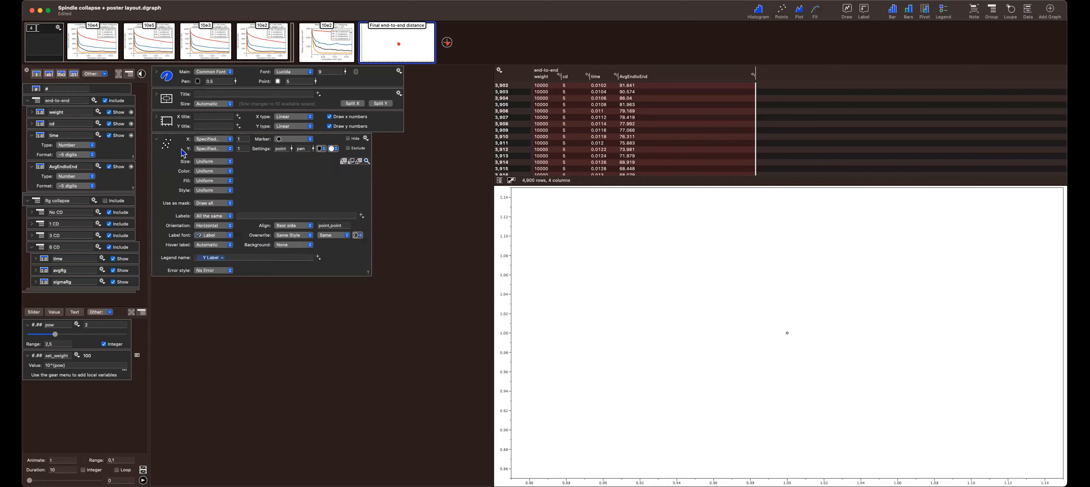
pyautogui.click(229, 140)
pyautogui.moveTo(226, 161)
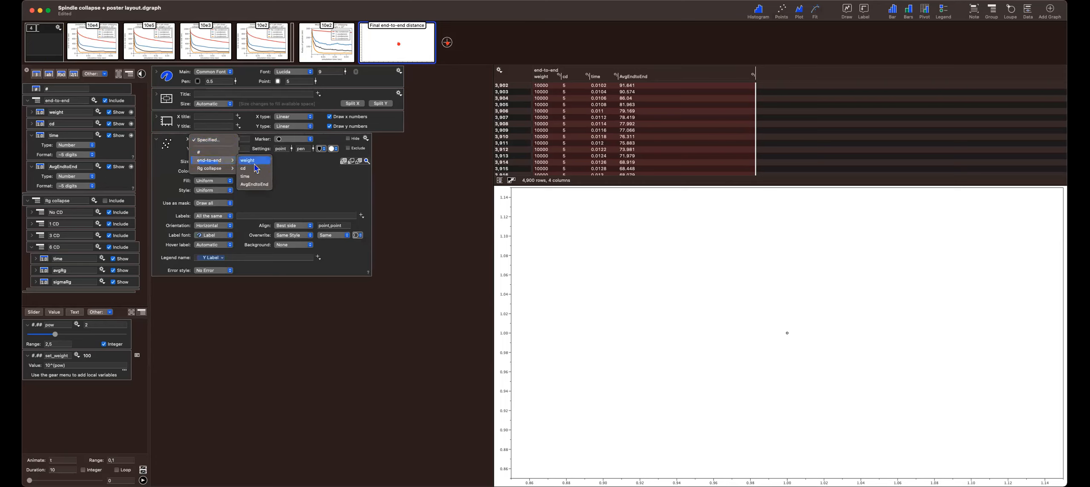
pyautogui.click(254, 169)
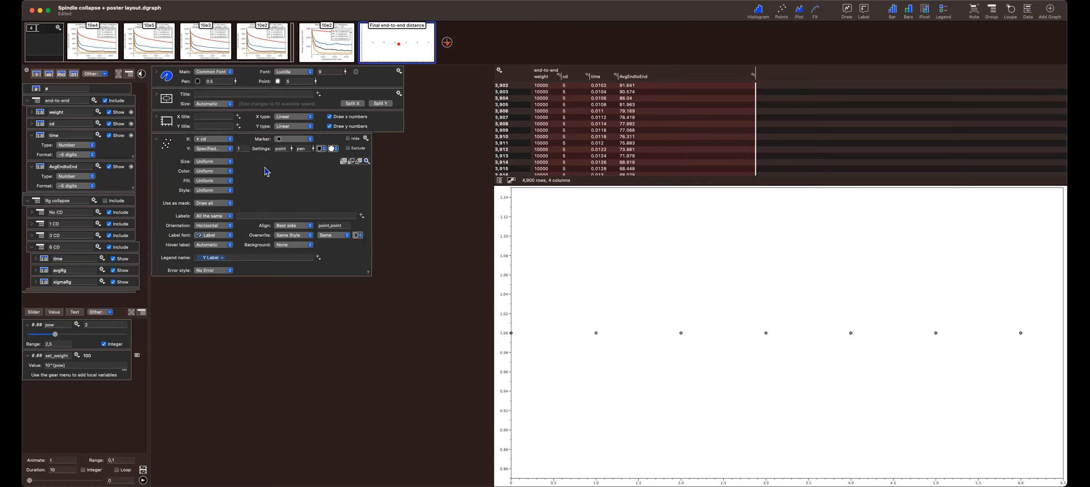
# Expand the graph's style settings and set the pen width to 1 and the point size to 15
pyautogui.moveTo(170, 47)
pyautogui.click(156, 72)
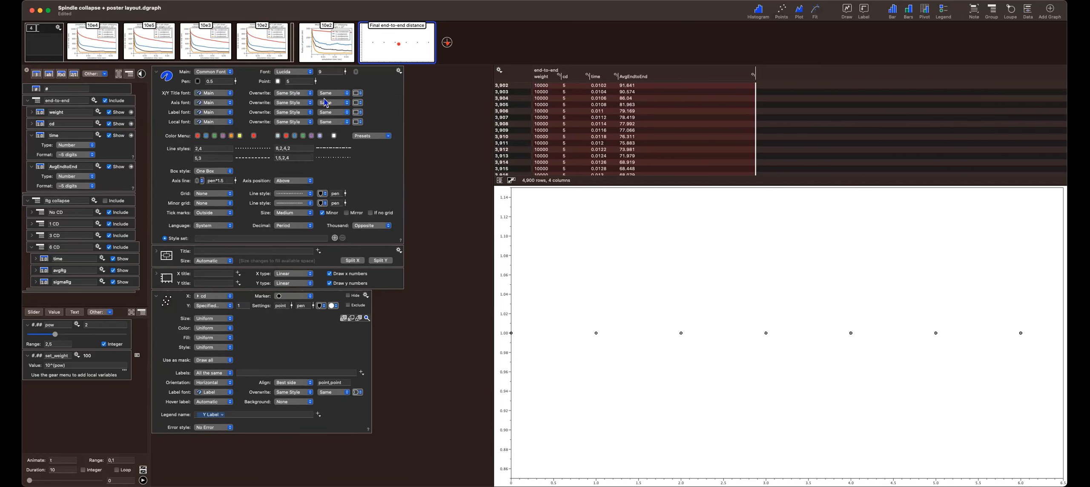
pyautogui.click(348, 106)
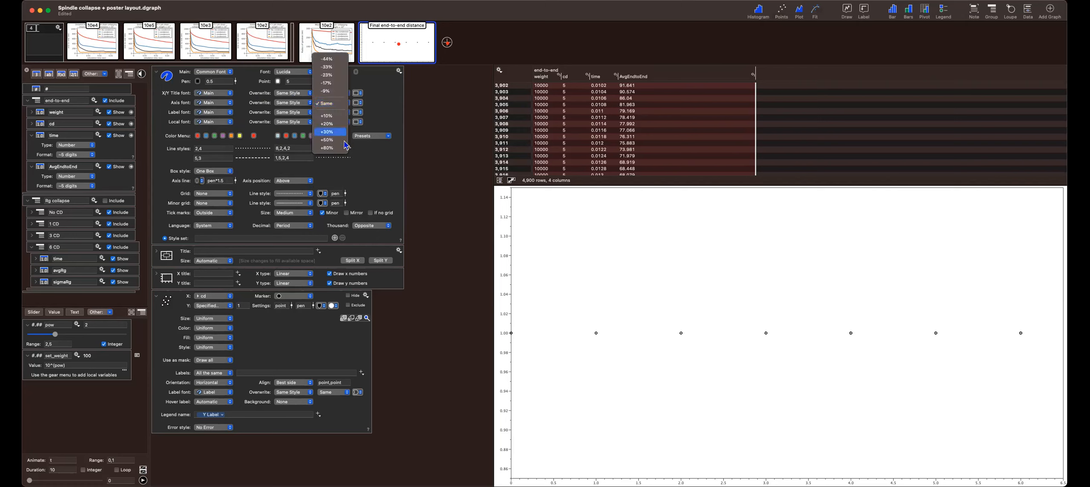
pyautogui.click(444, 148)
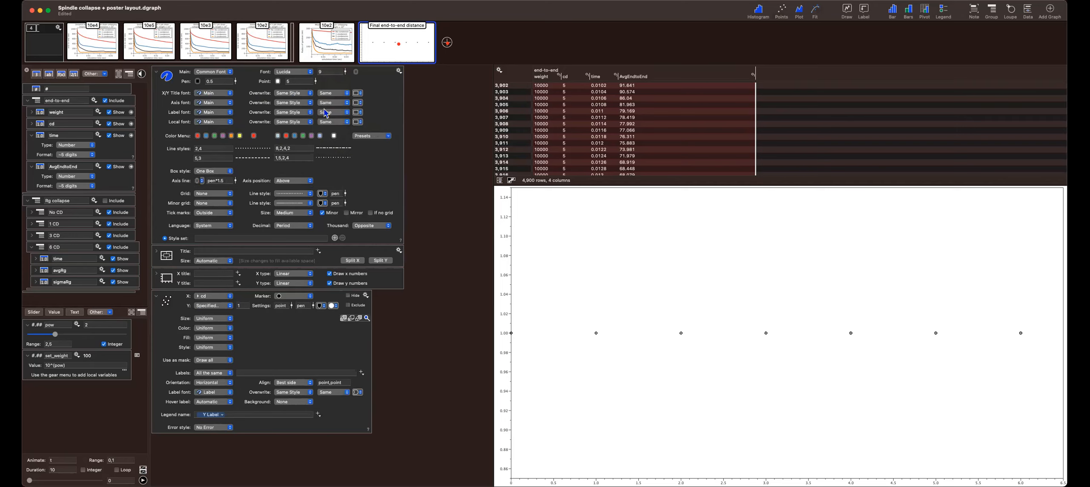
pyautogui.click(235, 81)
pyautogui.moveTo(236, 85)
pyautogui.mouseDown()
pyautogui.moveTo(236, 71)
pyautogui.moveTo(237, 86)
pyautogui.mouseUp()
pyautogui.click(224, 81)
pyautogui.press('BackSpace')
pyautogui.press('BackSpace')
pyautogui.click(302, 81)
pyautogui.write('5')
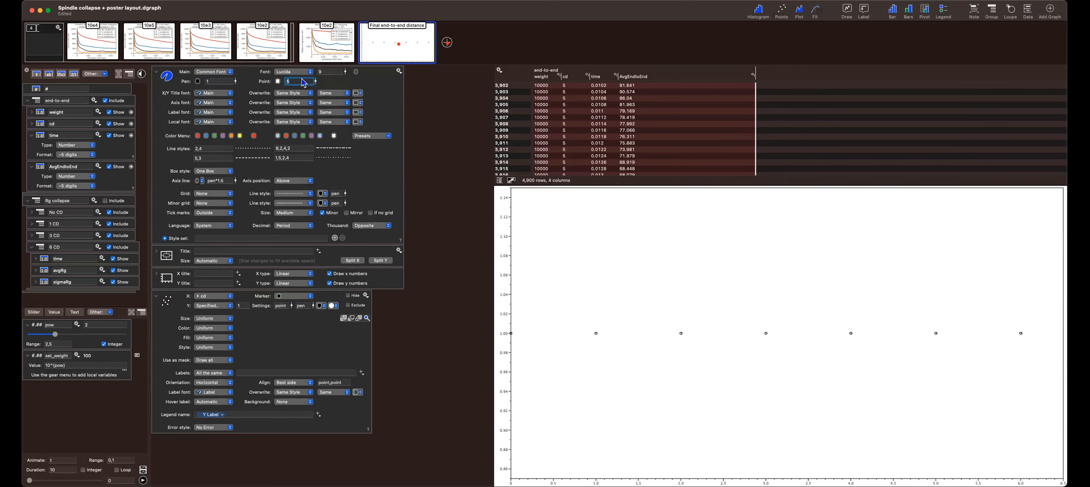
pyautogui.press('Return')
pyautogui.click(425, 297)
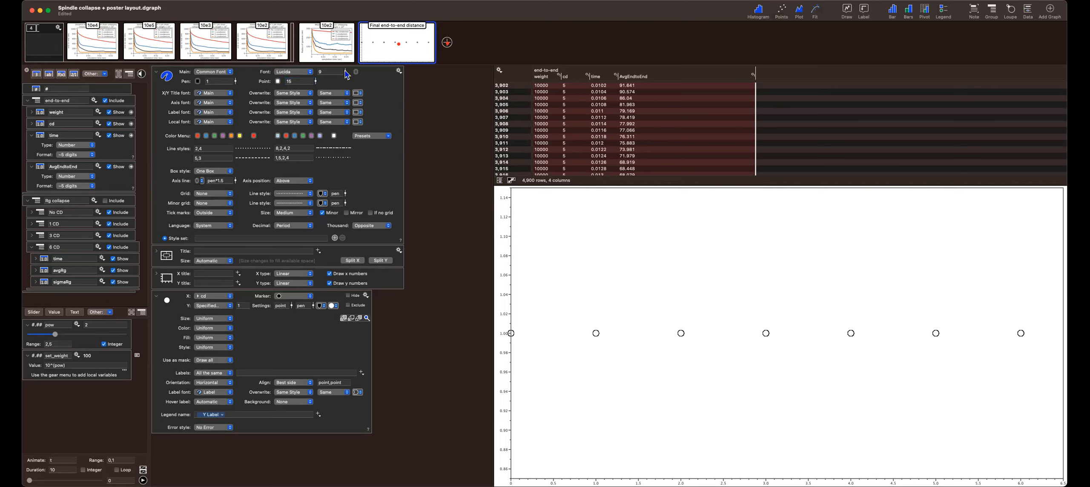
# Set the graph's main font size to 20, compare with the radius of gyration graph, and raise the size to 35
pyautogui.click(330, 71)
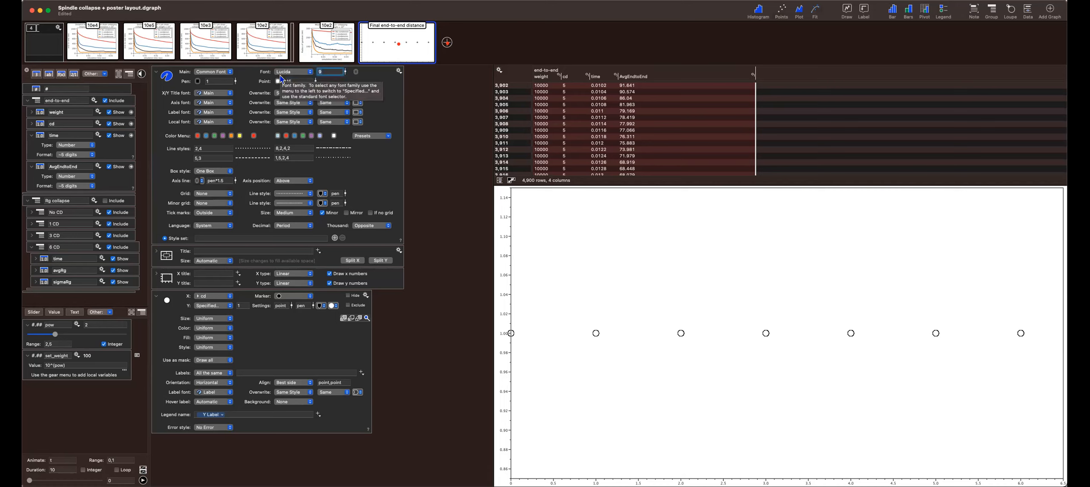
pyautogui.write('20')
pyautogui.press('Return')
pyautogui.click(331, 43)
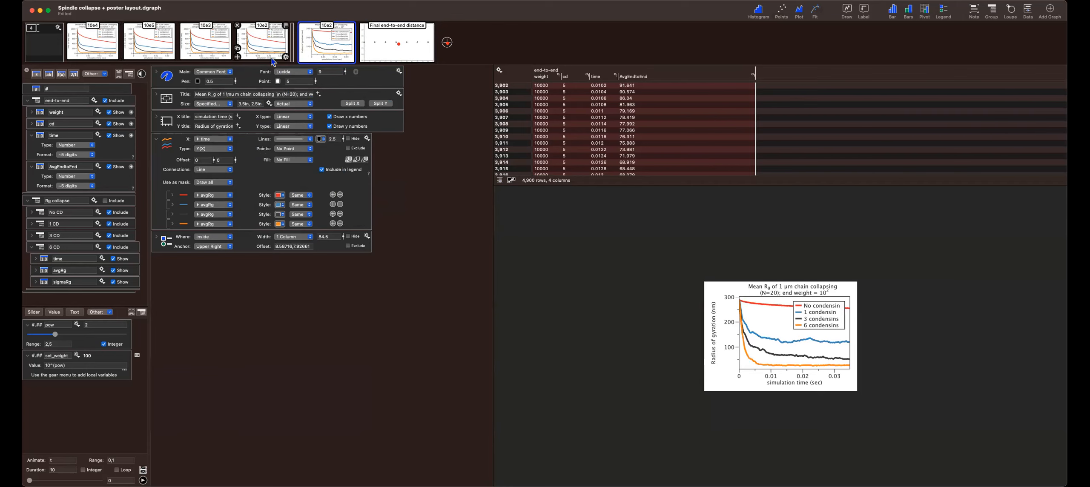
pyautogui.click(388, 48)
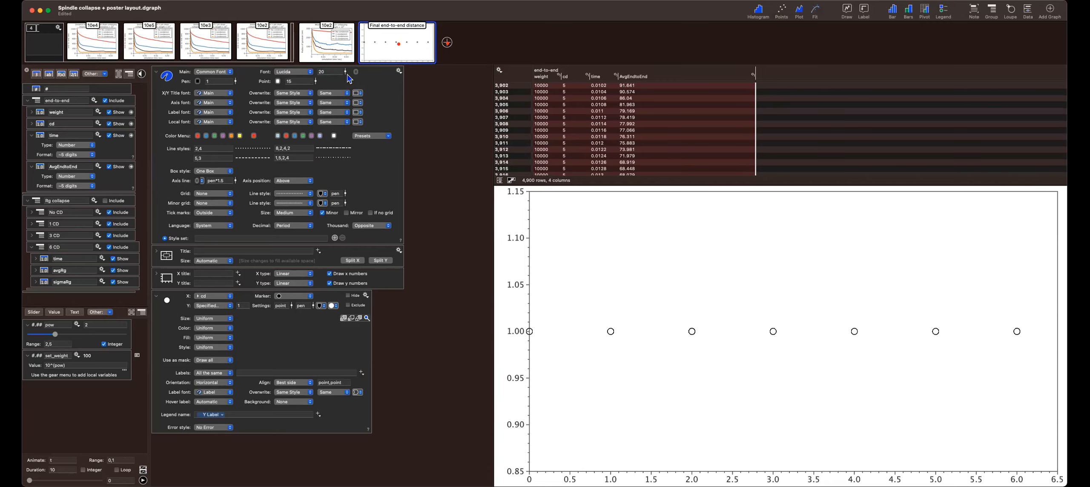
pyautogui.moveTo(345, 72); pyautogui.dragTo(347, 66)
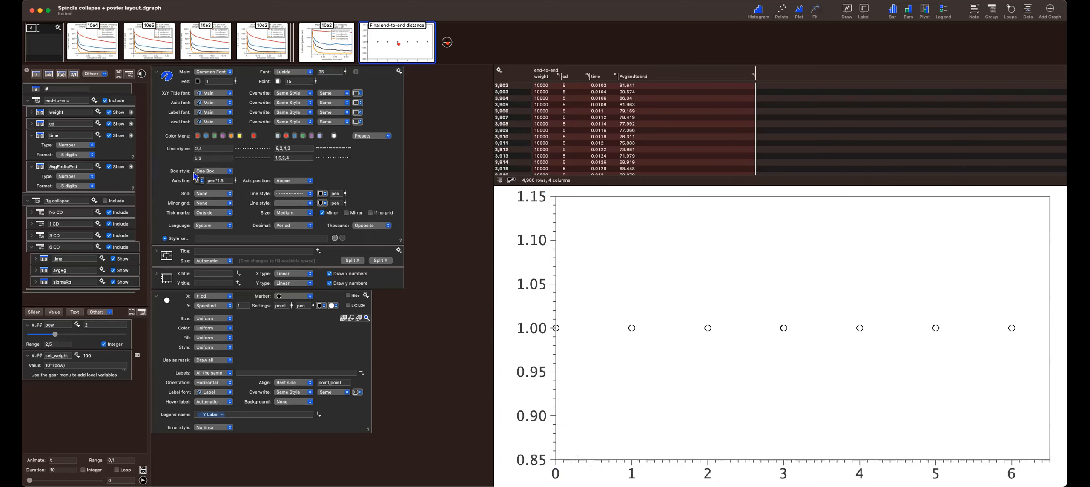
# Set the graph's tick marks to None
pyautogui.click(275, 204)
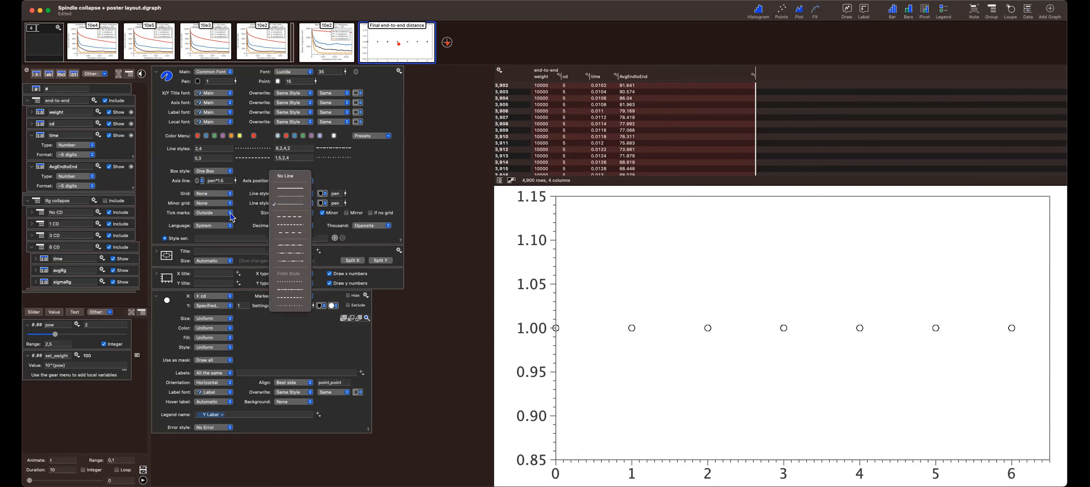
pyautogui.click(230, 213)
pyautogui.click(230, 213)
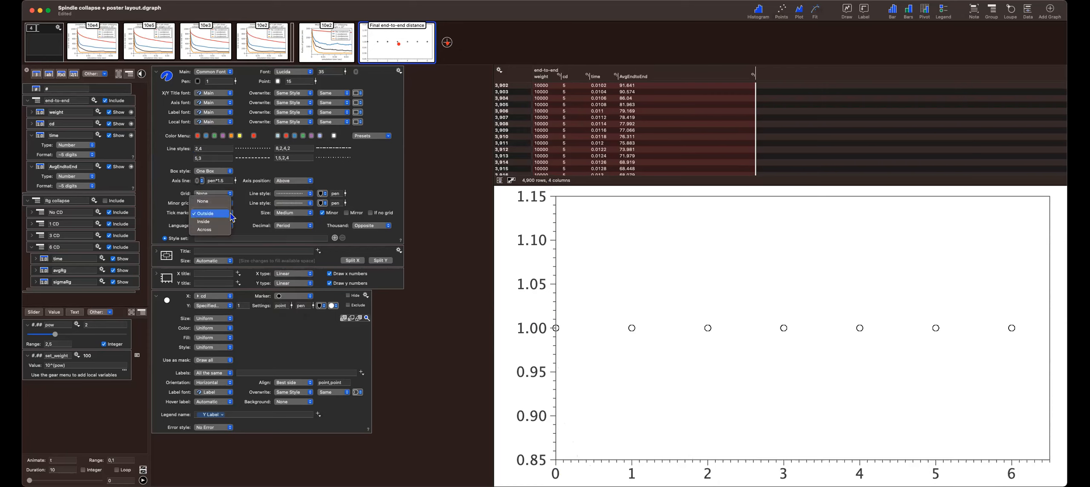
pyautogui.click(221, 201)
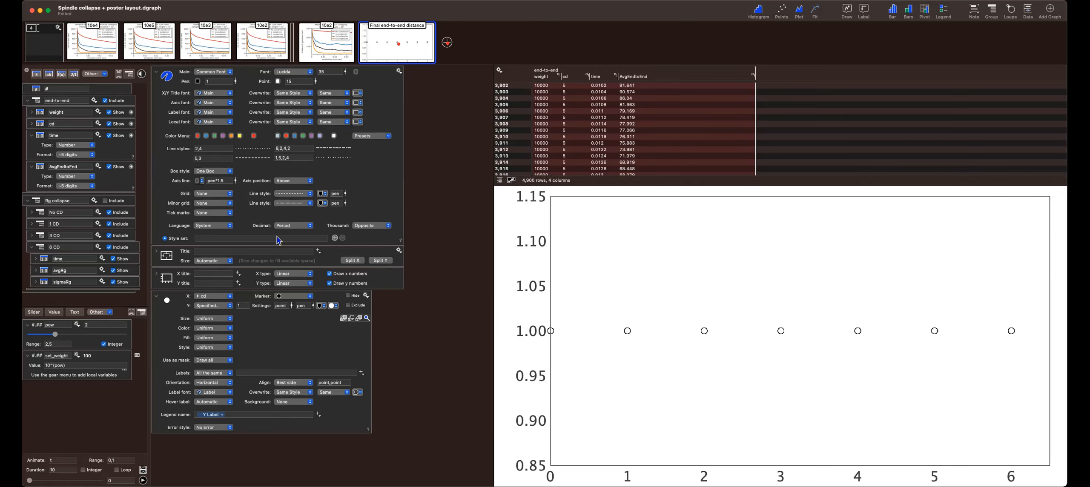
# Expand the axis settings and extend the x axis by including the value -0.2 in x
pyautogui.click(157, 275)
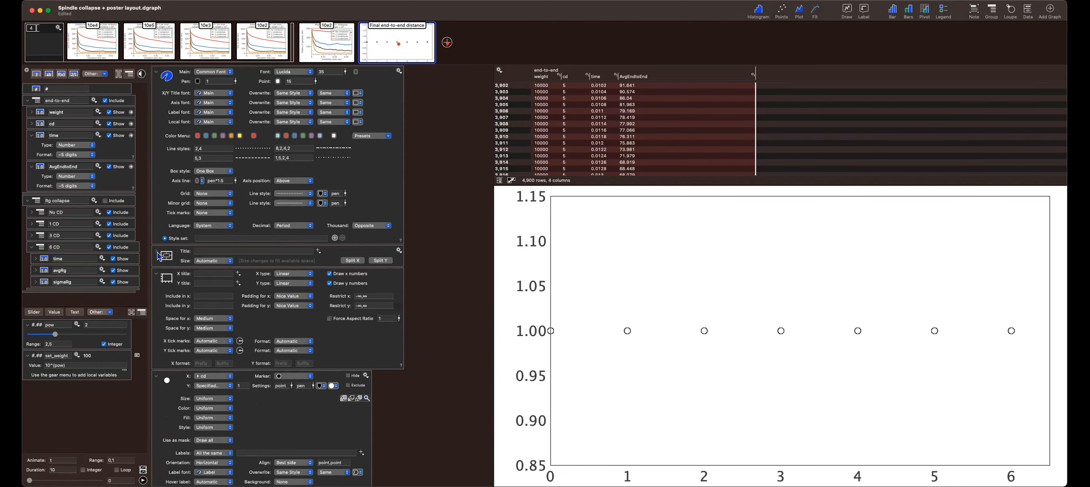
pyautogui.click(205, 295)
pyautogui.click(373, 296)
pyautogui.click(312, 298)
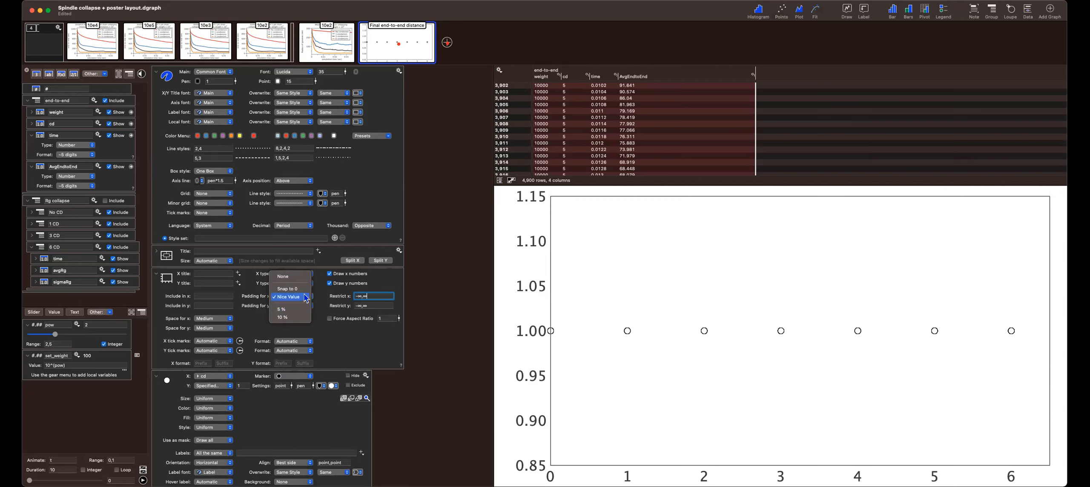
pyautogui.click(318, 327)
pyautogui.click(214, 296)
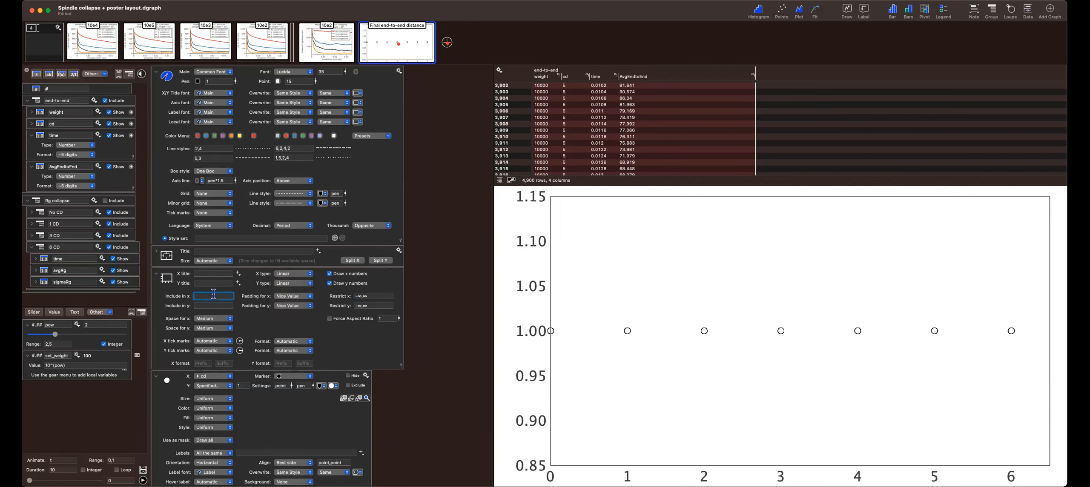
pyautogui.write('0.2')
pyautogui.press('Return')
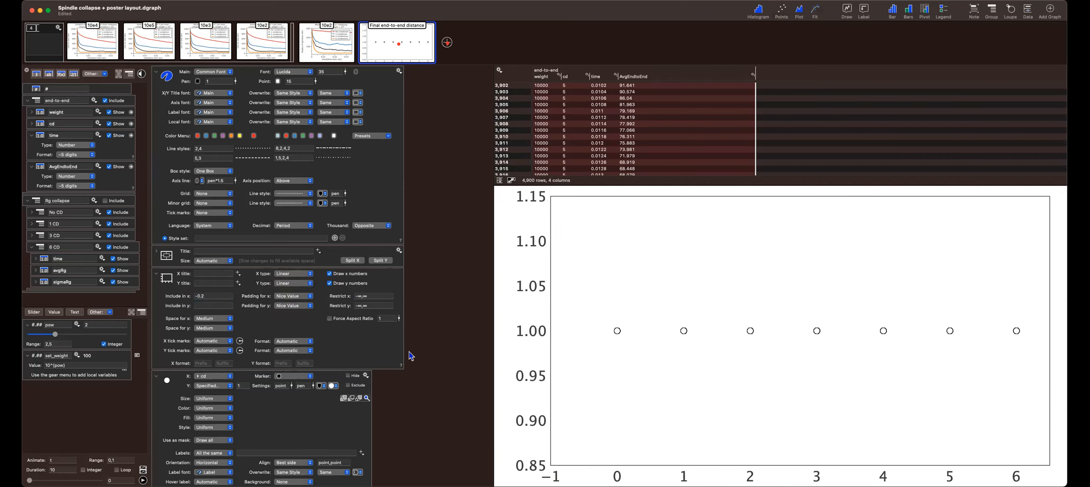
# Compare the None and Snap to 0 padding options for the x axis and set the x padding to None
pyautogui.click(309, 296)
pyautogui.click(298, 277)
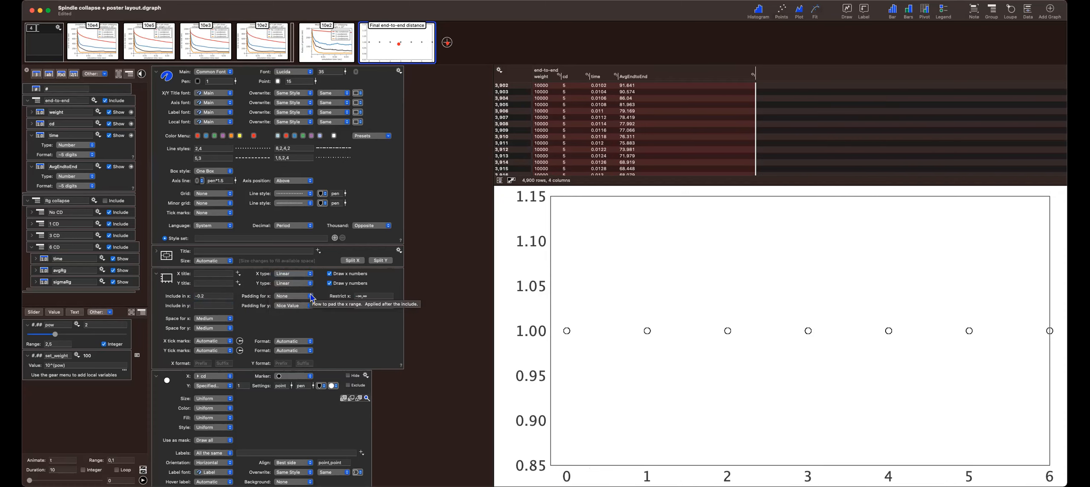
pyautogui.click(312, 297)
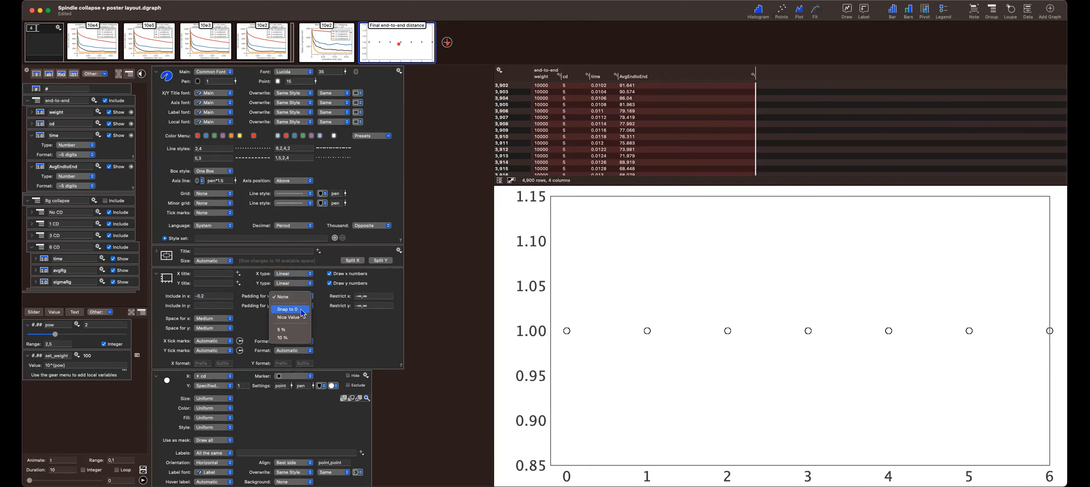
pyautogui.click(301, 310)
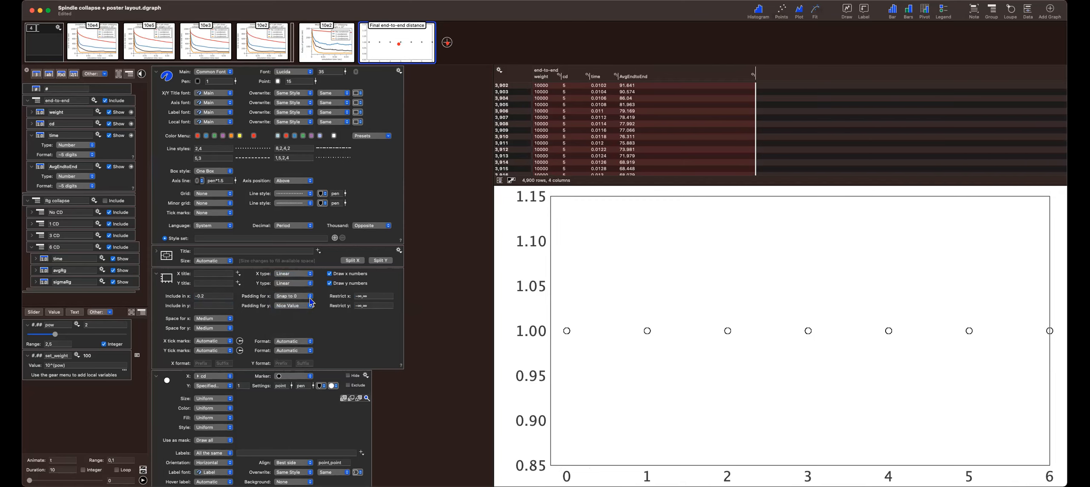
pyautogui.click(310, 297)
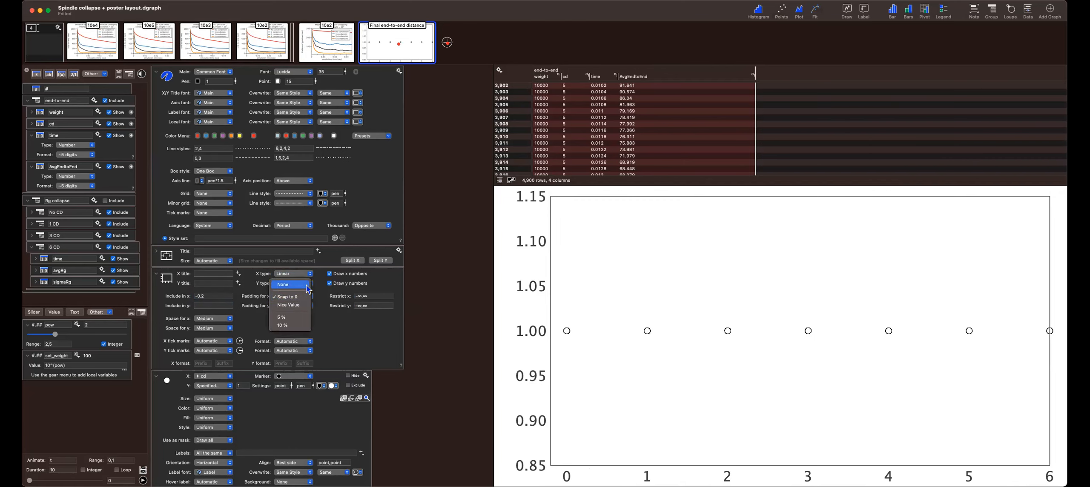
pyautogui.click(309, 286)
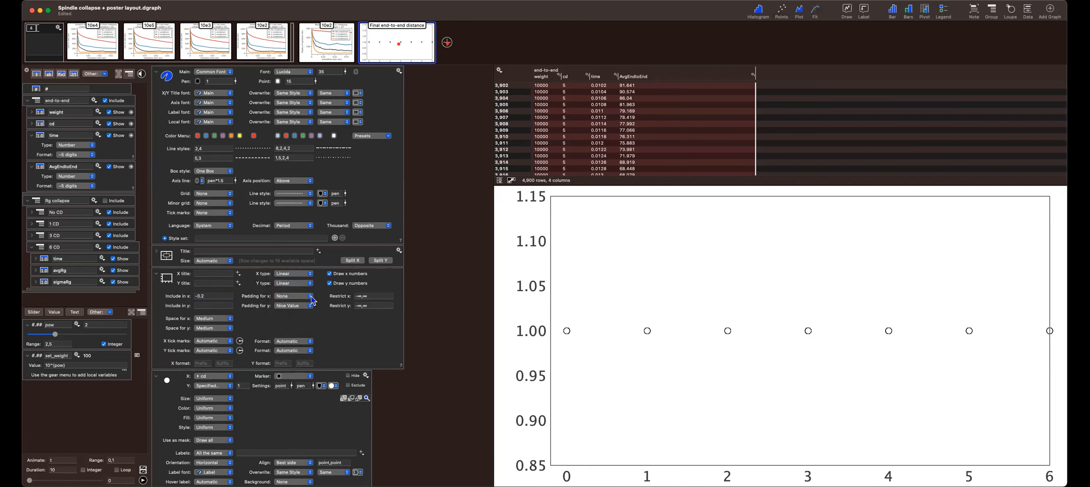
pyautogui.click(312, 331)
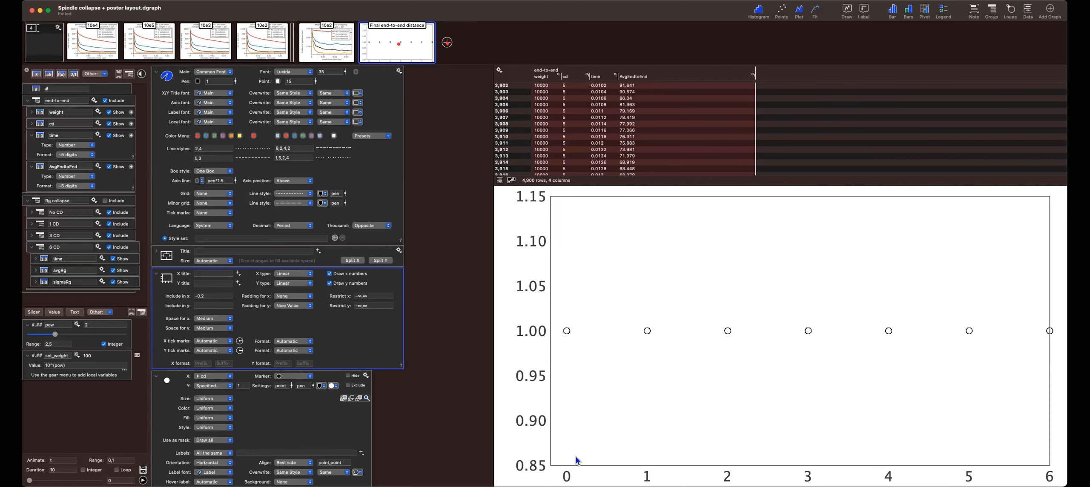
# Widen the x axis by including the values -0.3, 6.3 in x, and extend them to -0.4, 6.4
pyautogui.click(208, 296)
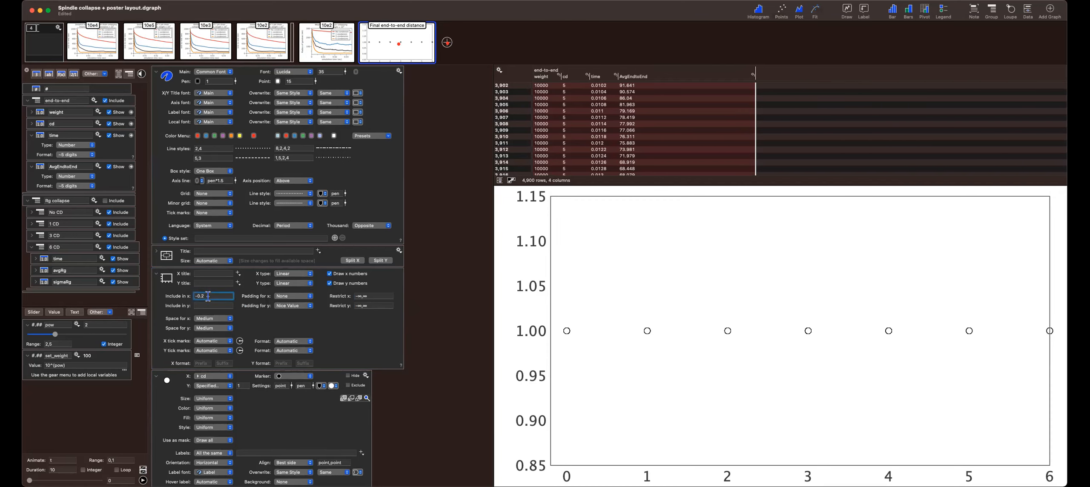
pyautogui.press('BackSpace')
pyautogui.click(458, 348)
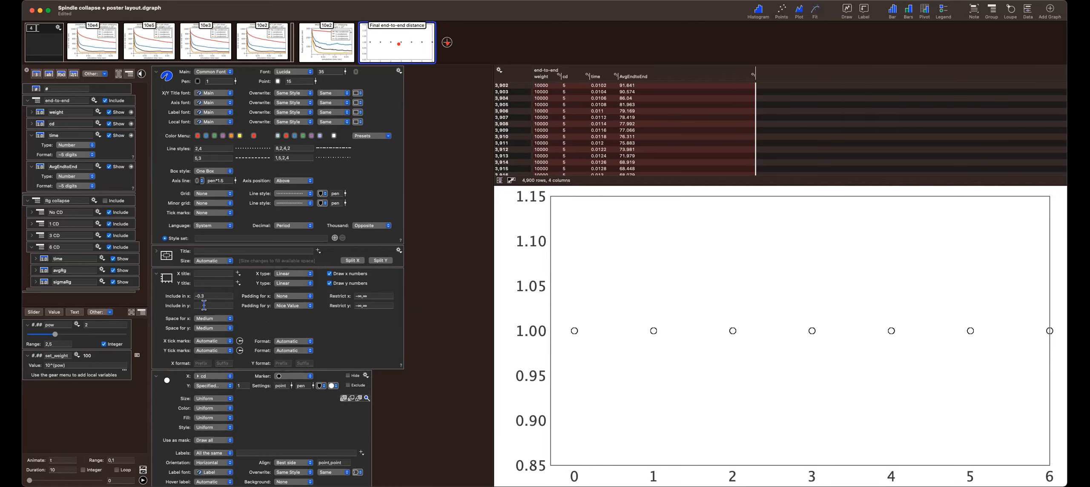
pyautogui.click(216, 296)
pyautogui.write(', 6.3')
pyautogui.press('Return')
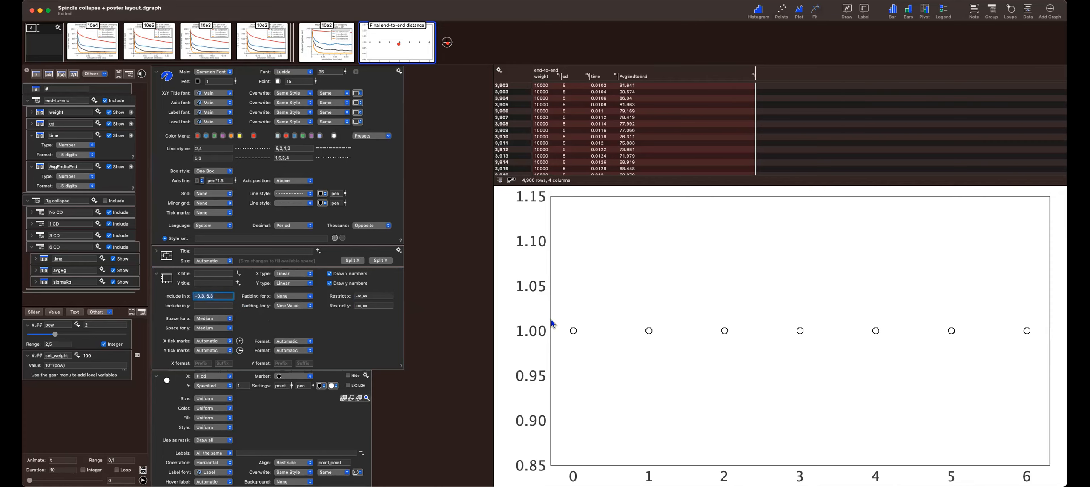
pyautogui.click(214, 294)
pyautogui.press('BackSpace')
pyautogui.press('BackSpace')
pyautogui.write('4')
pyautogui.press('Return')
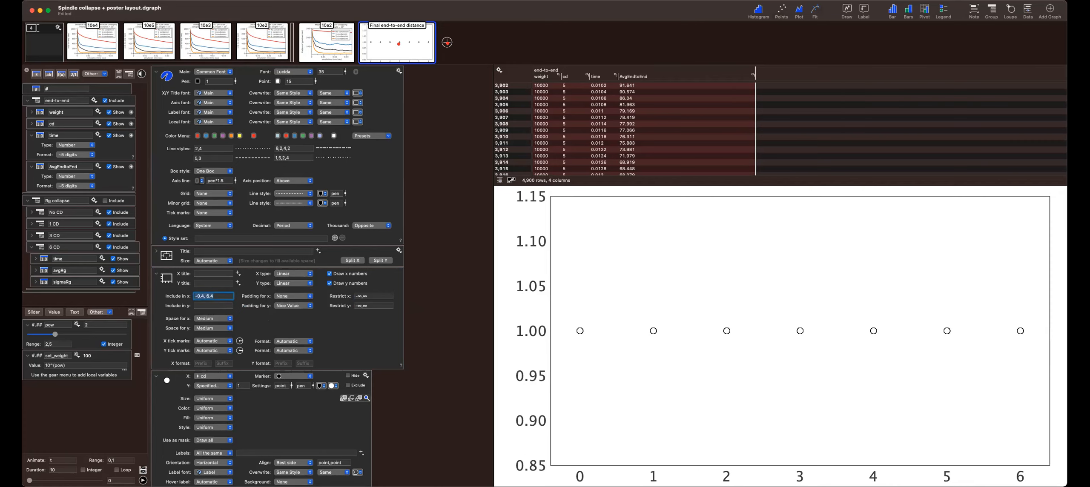
pyautogui.click(407, 398)
# Title the x axis "Number of condensins", correcting the spelling of the last word
pyautogui.click(203, 274)
pyautogui.write('Condenins')
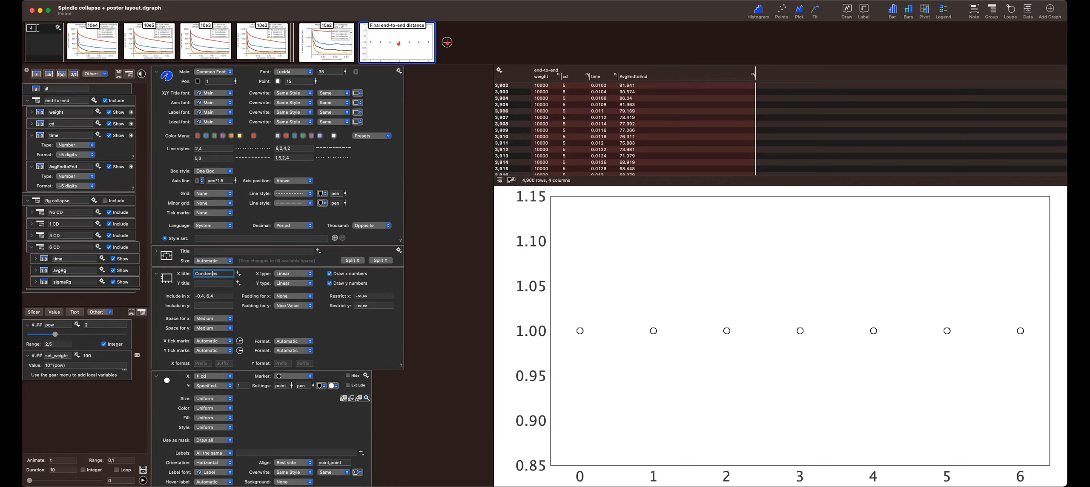
pyautogui.press('BackSpace')
pyautogui.write('Number of')
pyautogui.press('Return')
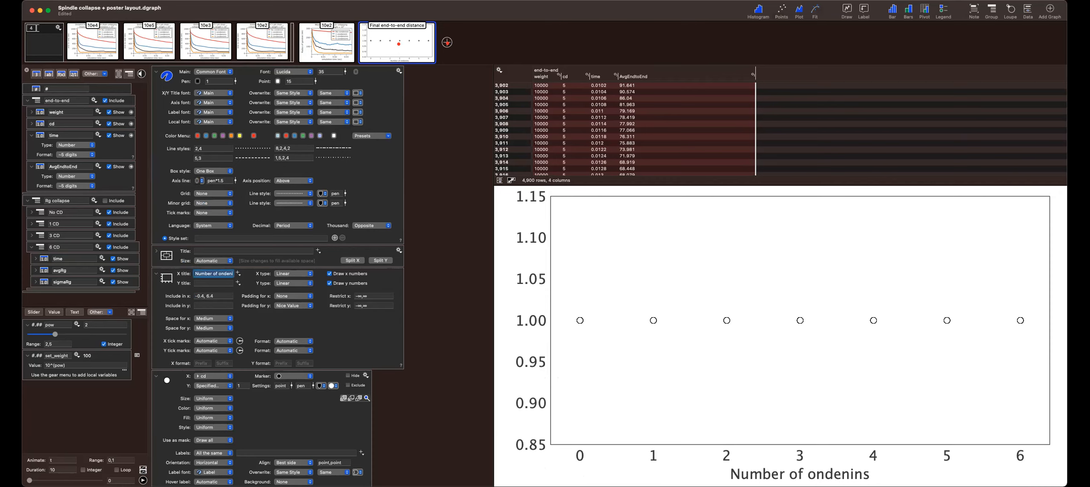
pyautogui.press('Left')
pyautogui.write('c')
pyautogui.press('Return')
pyautogui.press('Right')
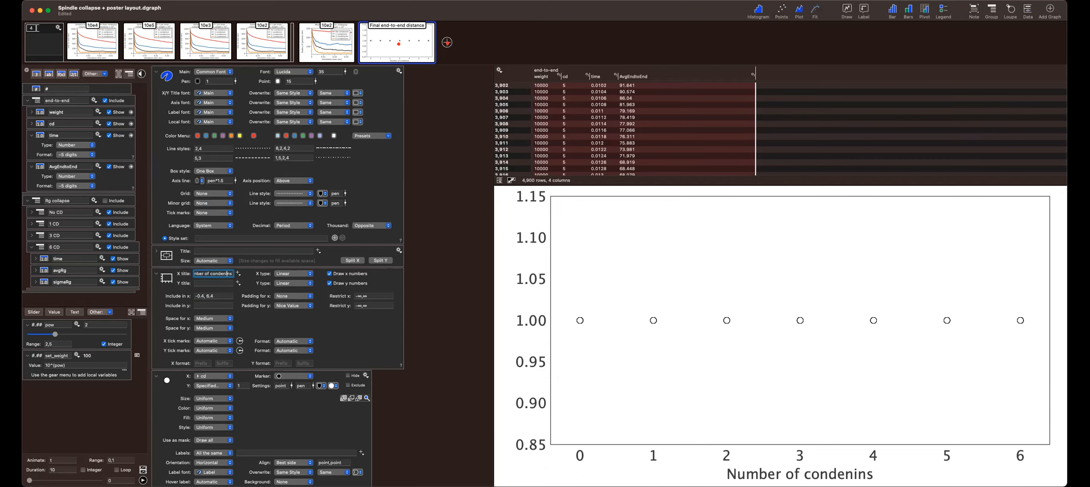
pyautogui.press('Left')
pyautogui.press('Left')
pyautogui.press('Left')
pyautogui.write('s')
pyautogui.press('Return')
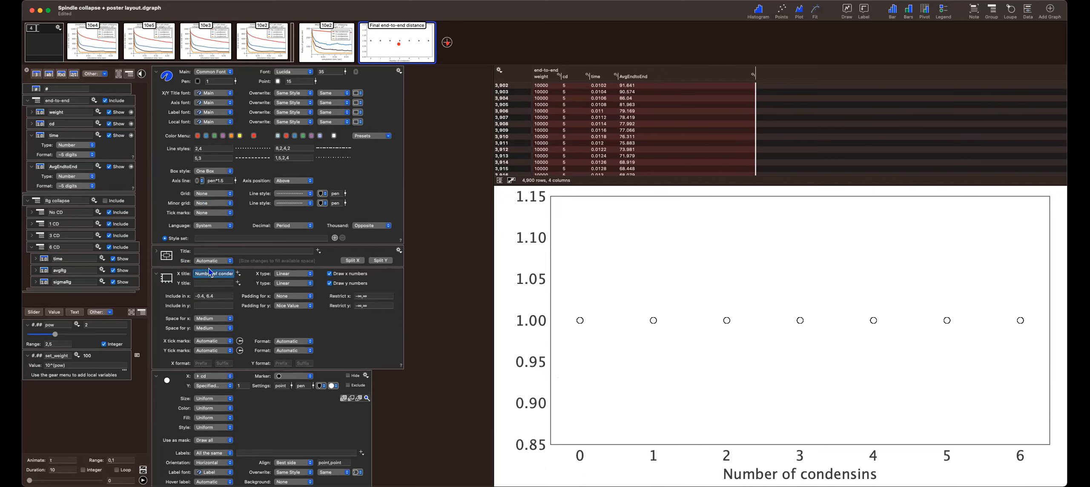
pyautogui.click(441, 360)
# Title the y axis "Final end-to-end distance (nm)"
pyautogui.click(211, 283)
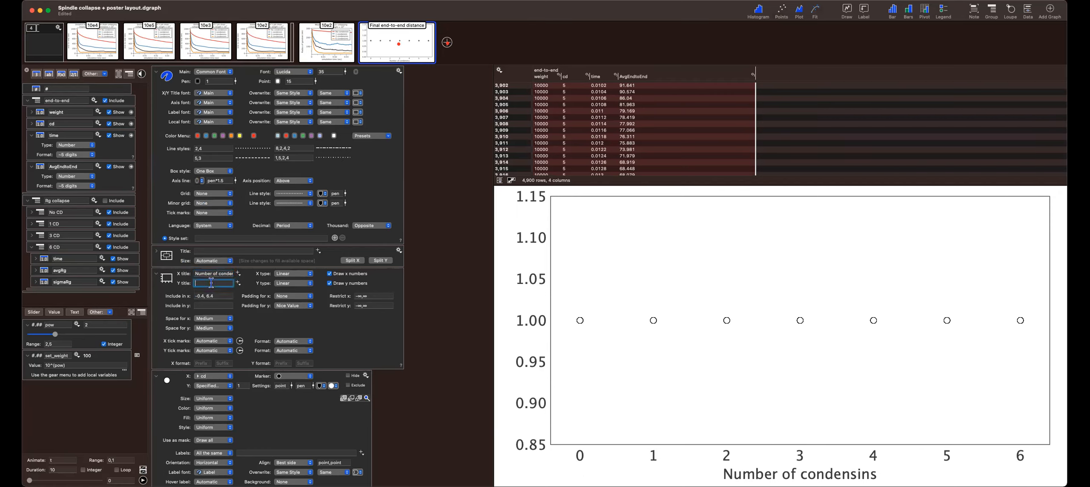
pyautogui.write('Finae end-to-e')
pyautogui.write('nd distance (nm)')
pyautogui.press('Return')
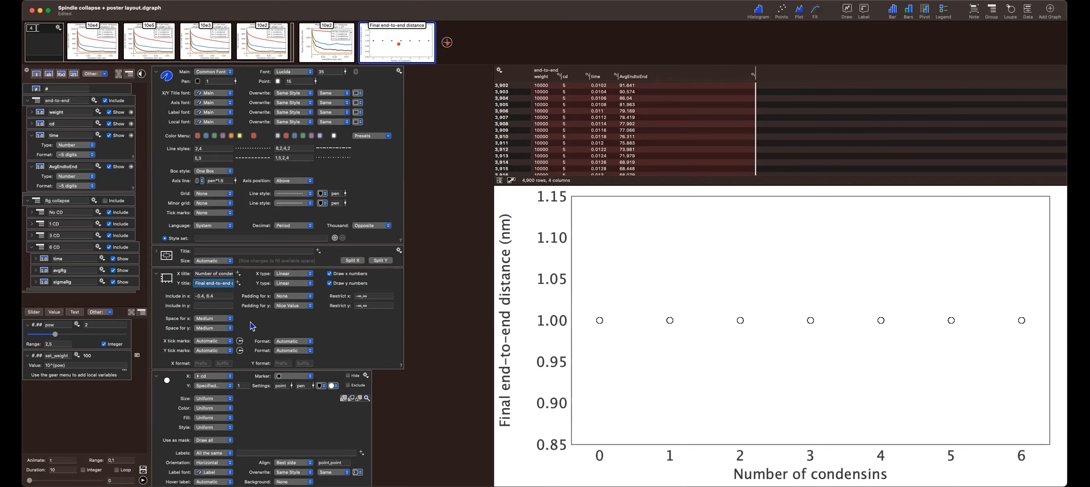
# Check the spacing options for the x axis numbers and try the Narrow space for the y axis numbers
pyautogui.click(230, 319)
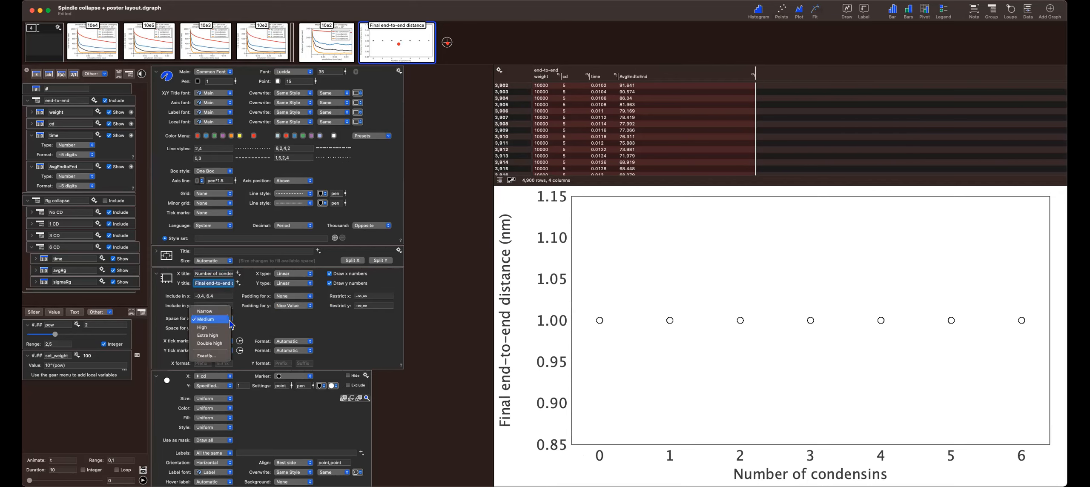
pyautogui.click(230, 320)
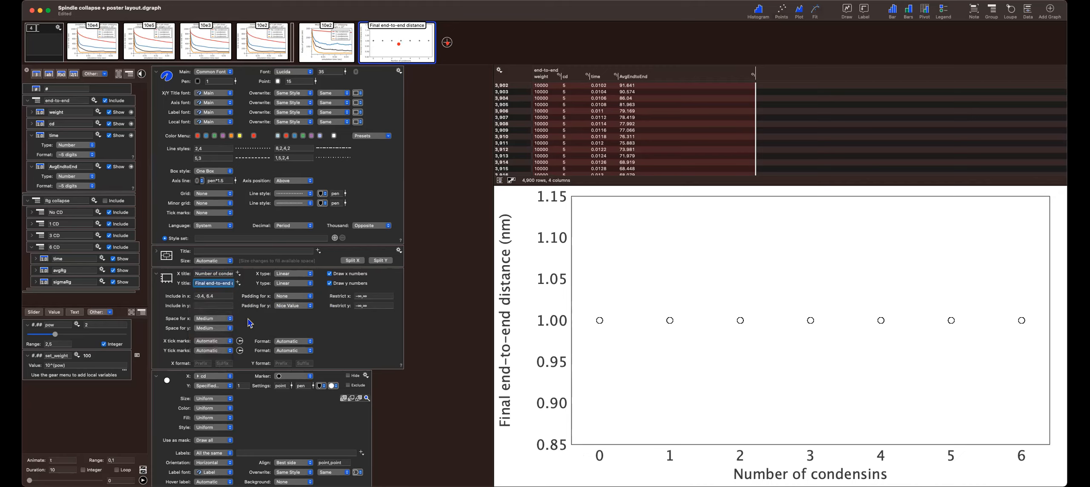
pyautogui.click(230, 329)
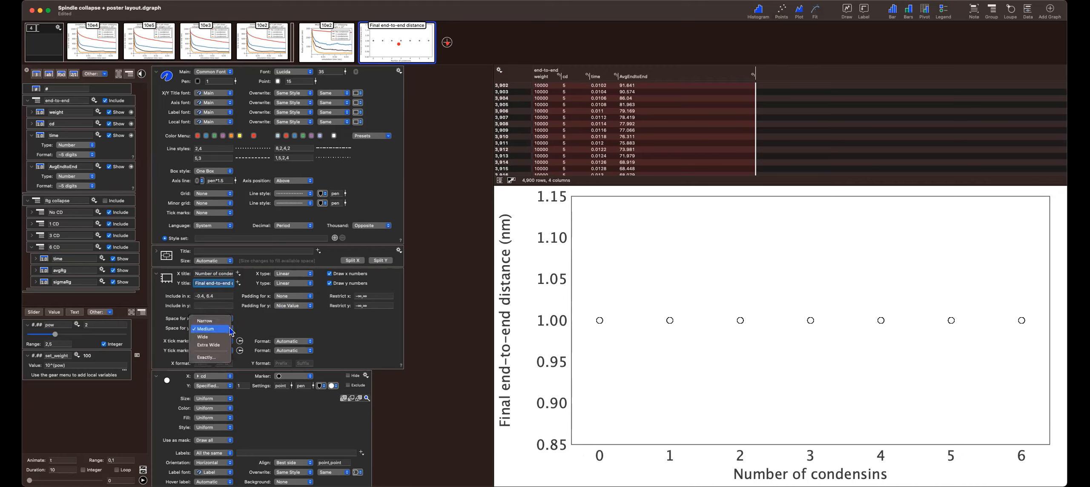
pyautogui.click(220, 323)
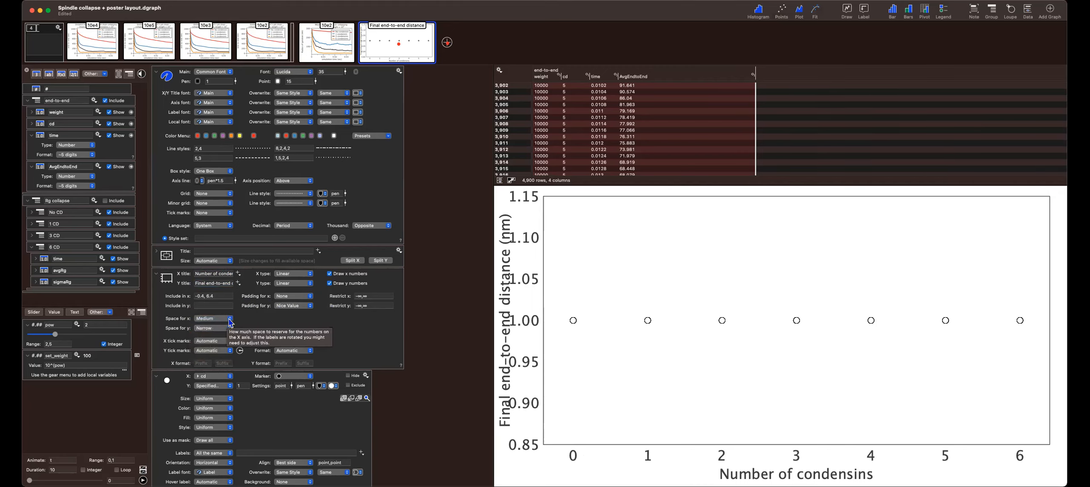
# Try exact spaces of 30 and 38 for the x axis numbers, and return the space for x to Medium
pyautogui.click(229, 319)
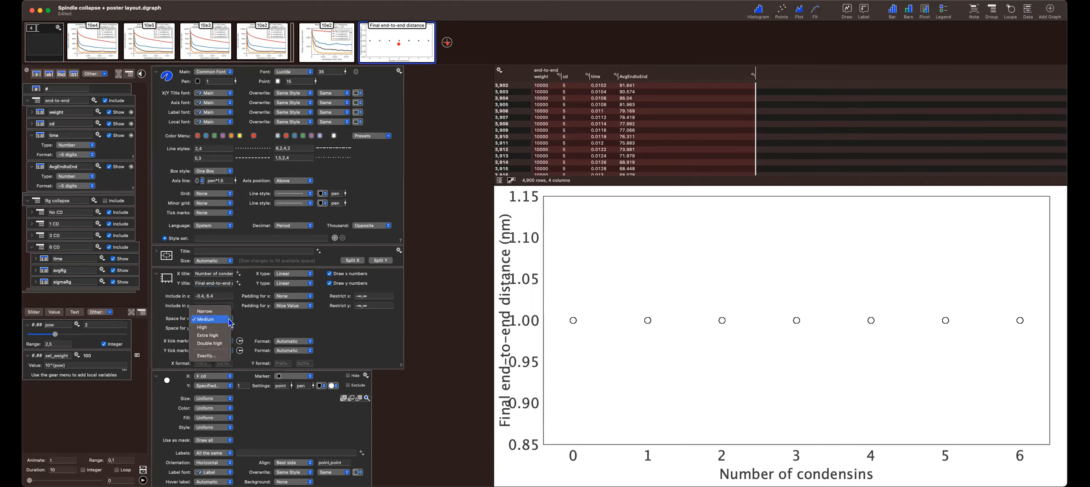
pyautogui.click(218, 358)
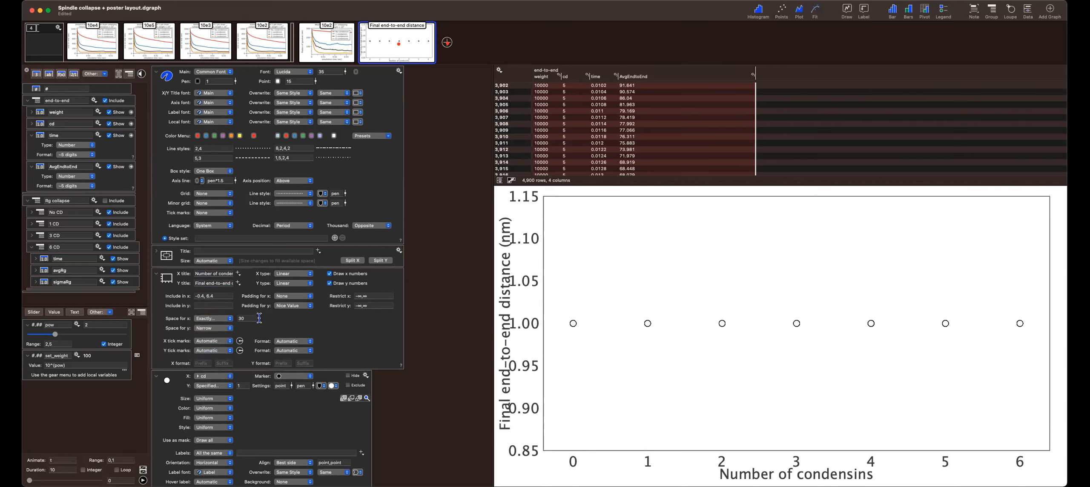
pyautogui.click(271, 321)
pyautogui.click(452, 349)
pyautogui.moveTo(259, 318); pyautogui.dragTo(261, 315)
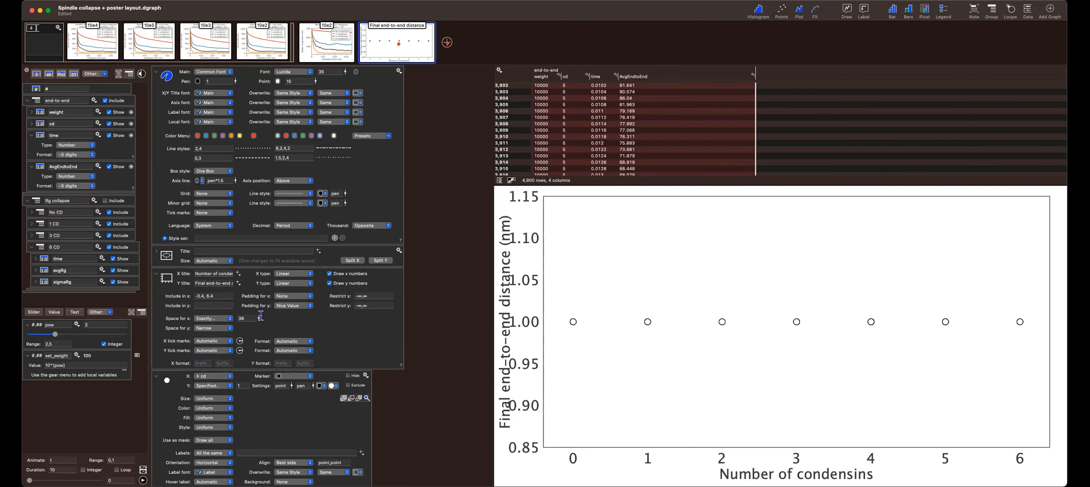
pyautogui.click(296, 327)
pyautogui.click(230, 318)
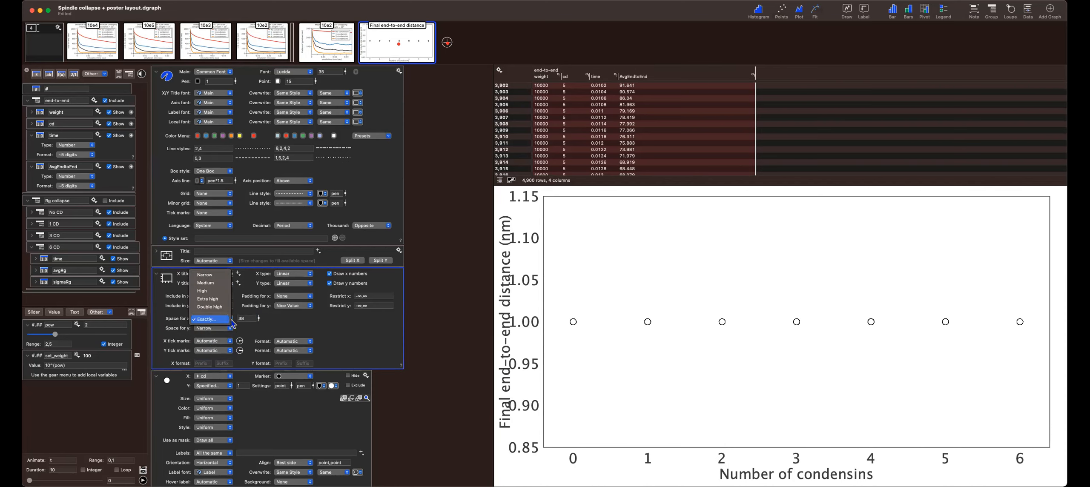
pyautogui.click(215, 287)
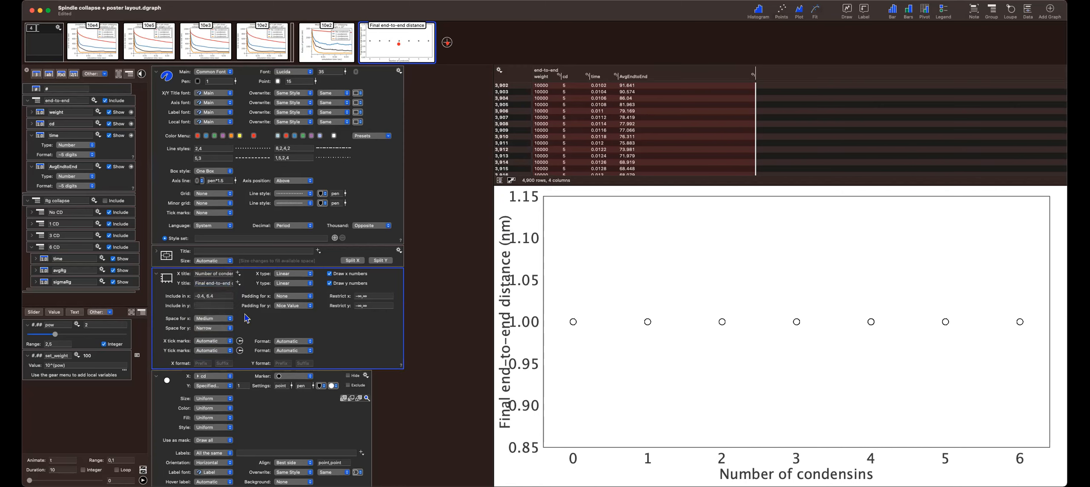
# Set the space for the y axis numbers to Exactly, try out other amounts, and settle on 100
pyautogui.click(229, 328)
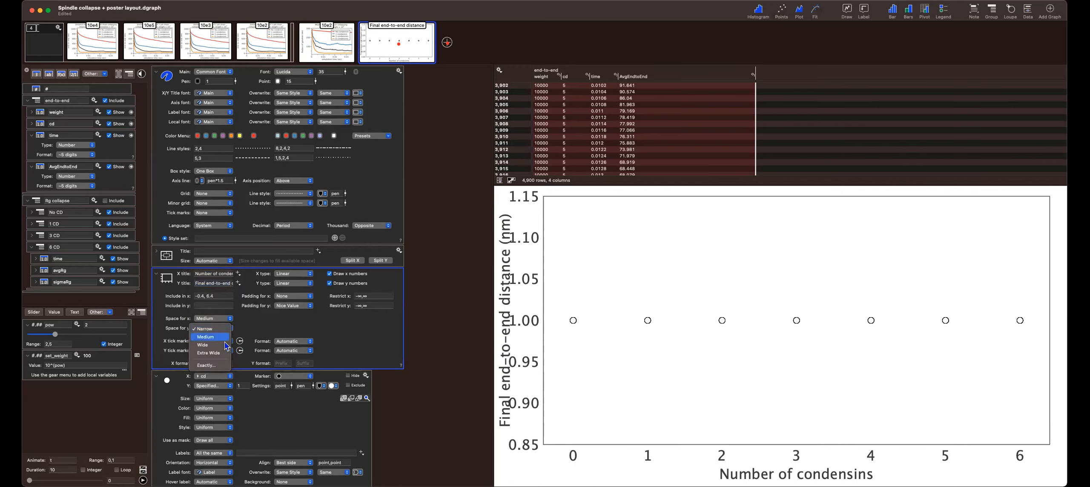
pyautogui.click(208, 366)
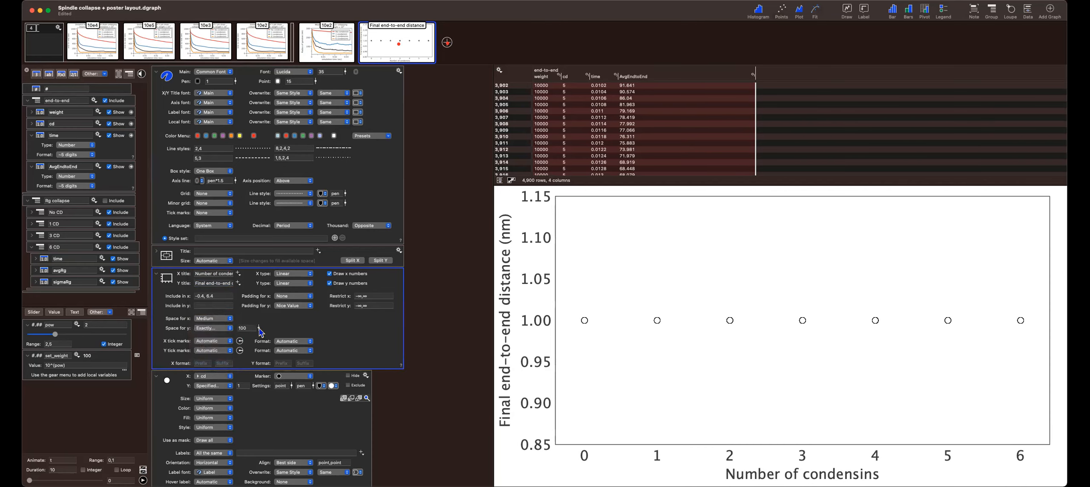
pyautogui.click(453, 343)
pyautogui.moveTo(260, 331)
pyautogui.mouseDown()
pyautogui.moveTo(266, 365)
pyautogui.moveTo(264, 327)
pyautogui.mouseUp()
pyautogui.doubleClick(251, 328)
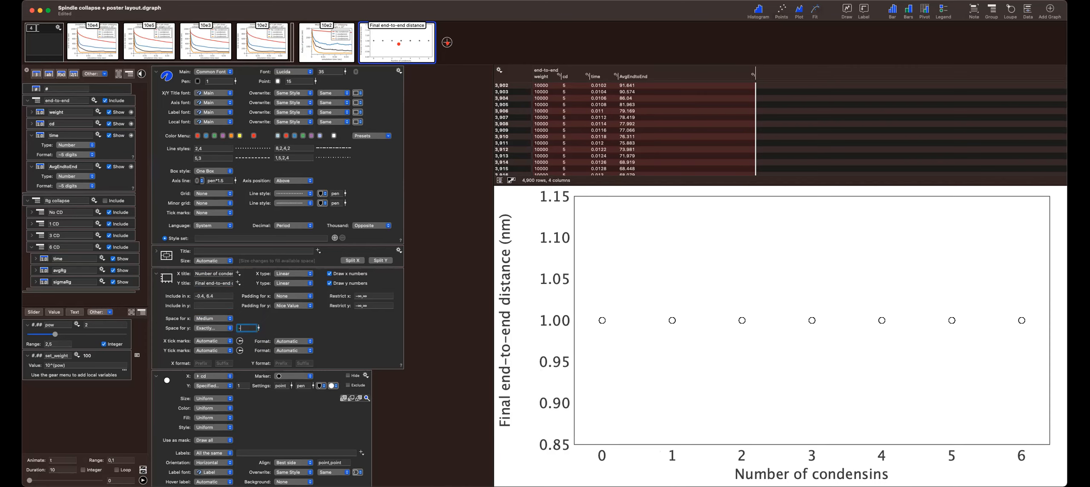
pyautogui.write('-150')
pyautogui.press('Return')
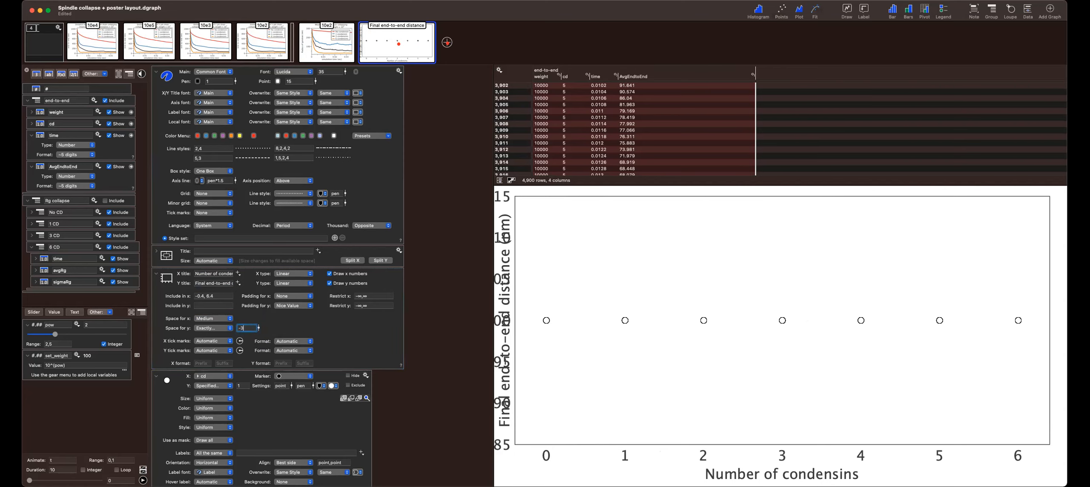
pyautogui.write('-300')
pyautogui.press('Return')
pyautogui.write('150')
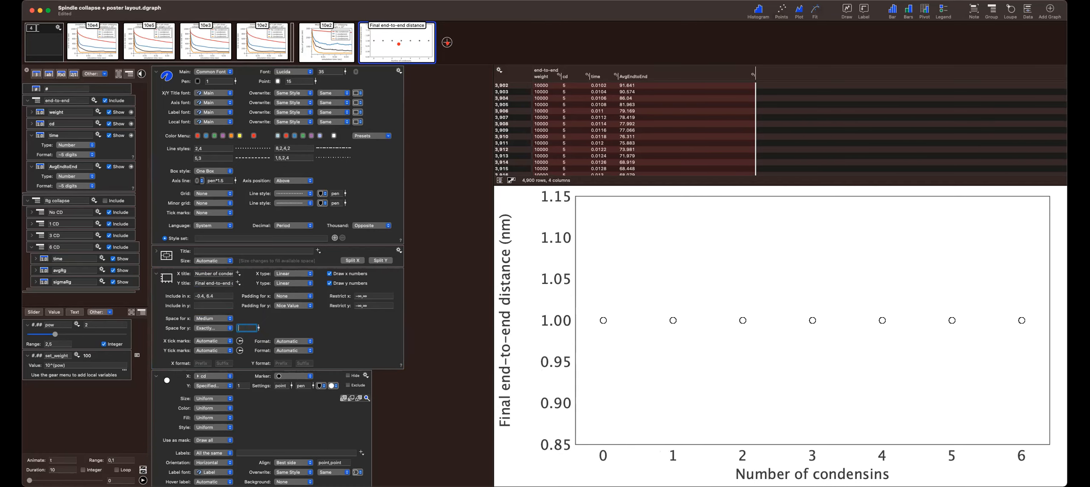
pyautogui.write('0')
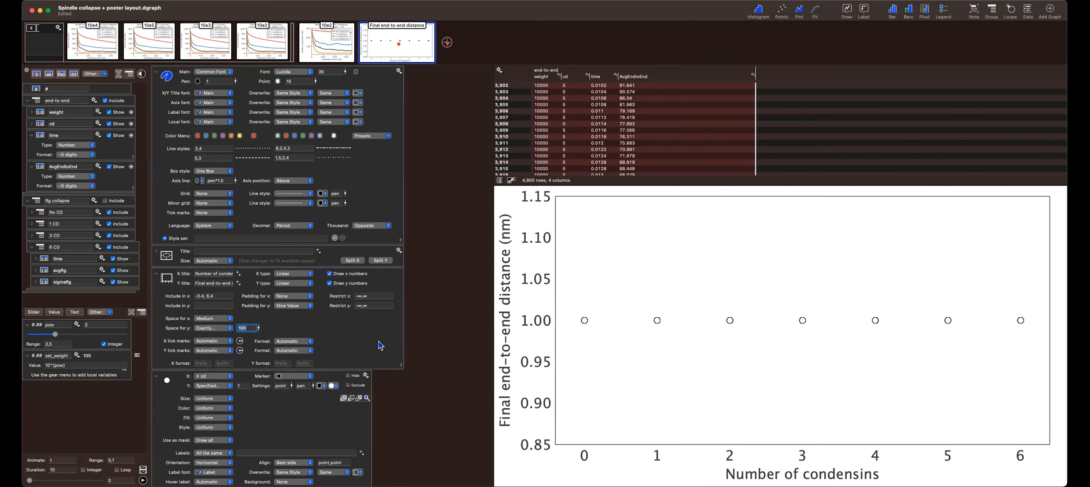
pyautogui.click(418, 333)
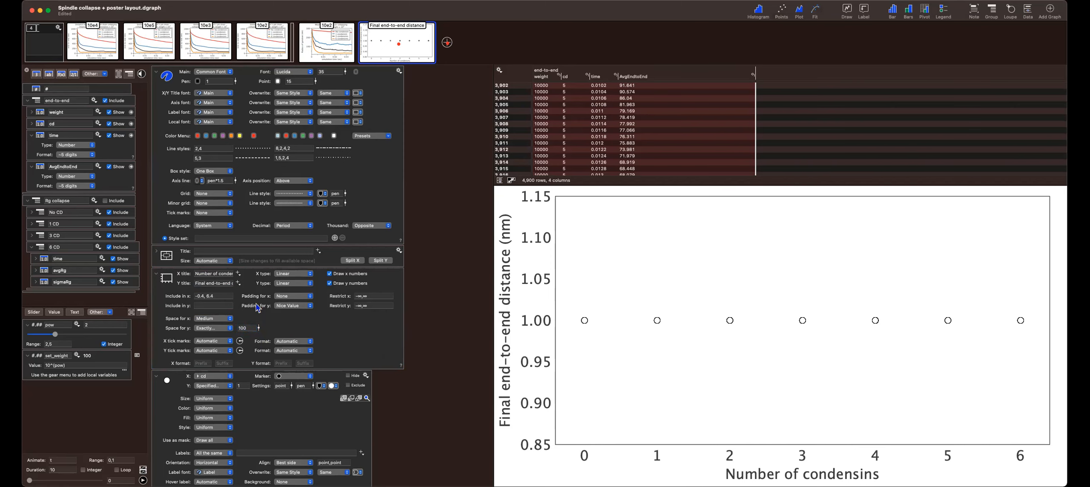
# Collapse the axis settings and plot the AvgEndtoEnd column of the end-to-end data as the points' y values
pyautogui.click(166, 278)
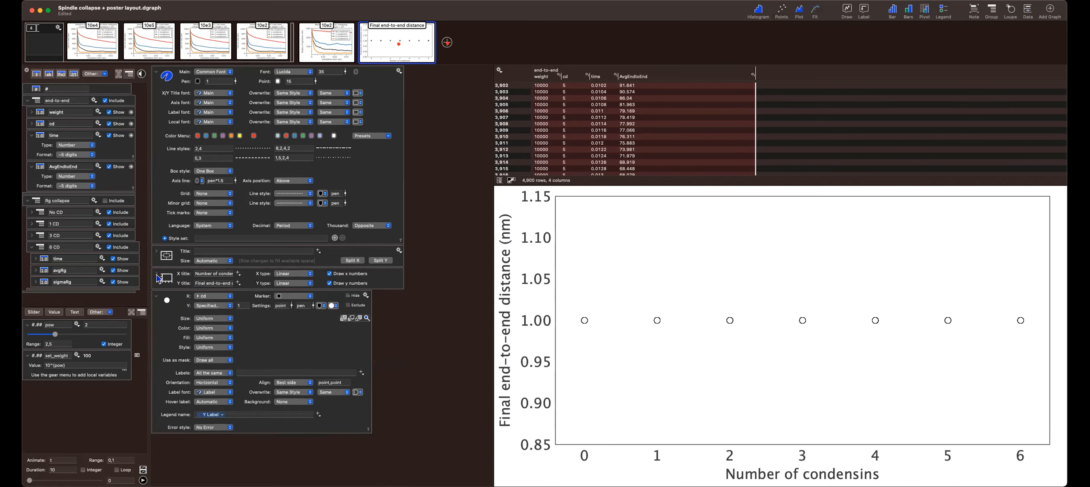
pyautogui.click(231, 308)
pyautogui.moveTo(232, 330)
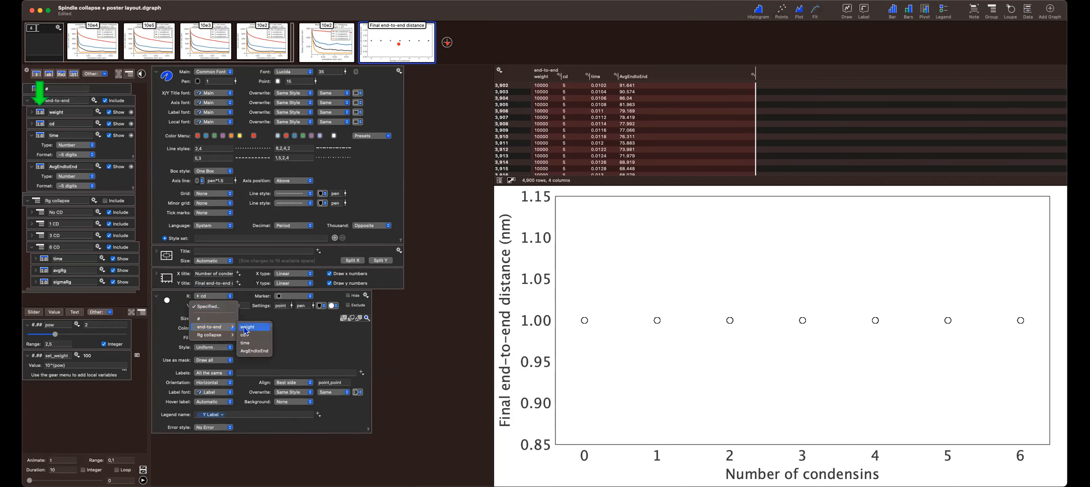
pyautogui.click(254, 350)
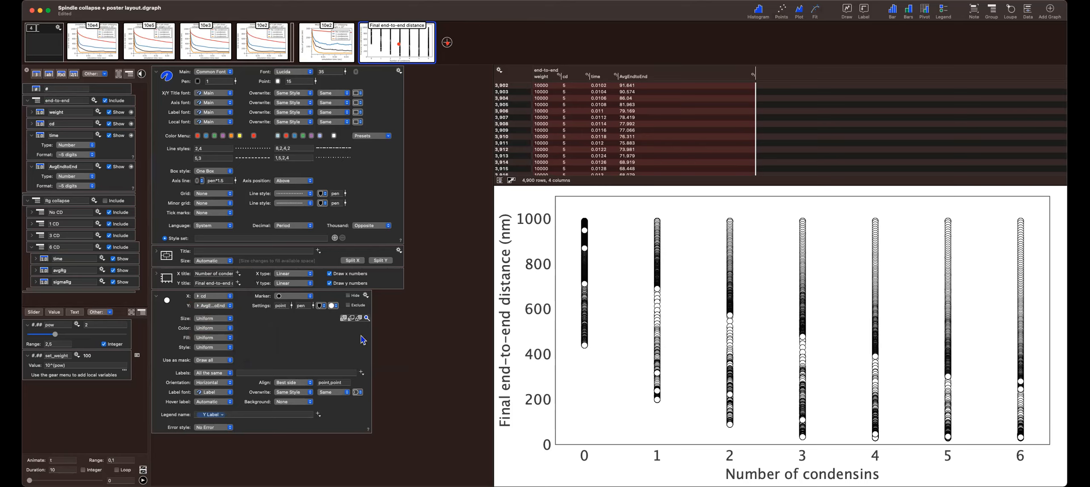
# Mask the plotted points by the time column of the end-to-end data
pyautogui.click(231, 361)
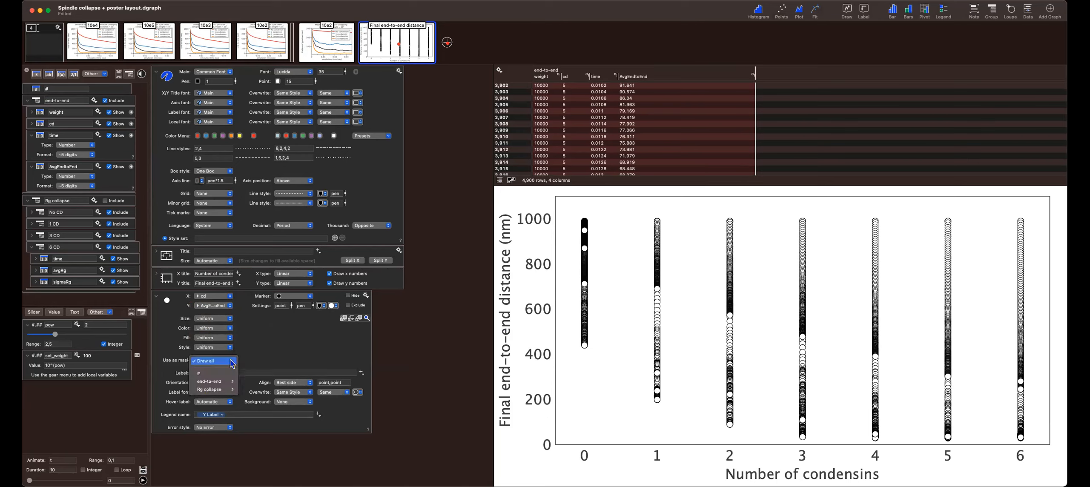
pyautogui.moveTo(226, 382)
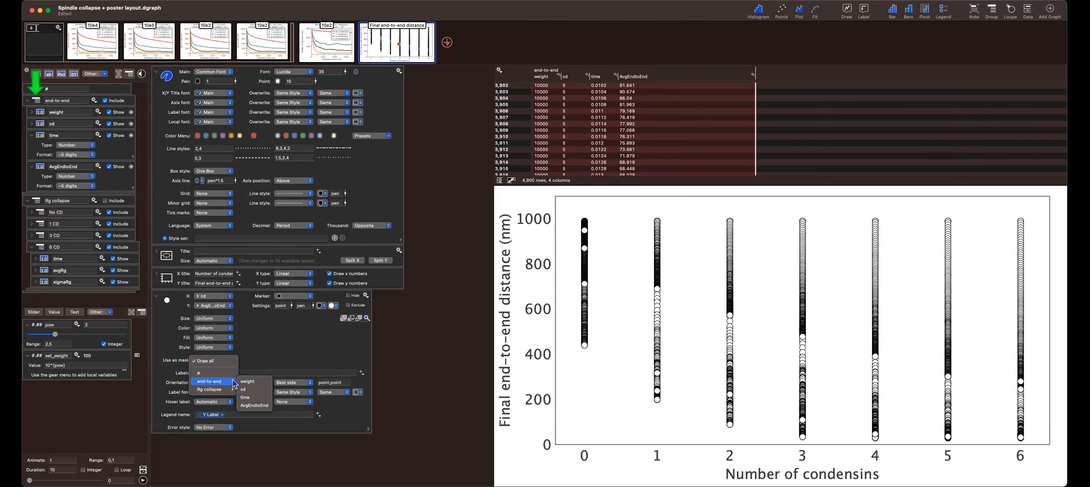
pyautogui.click(250, 397)
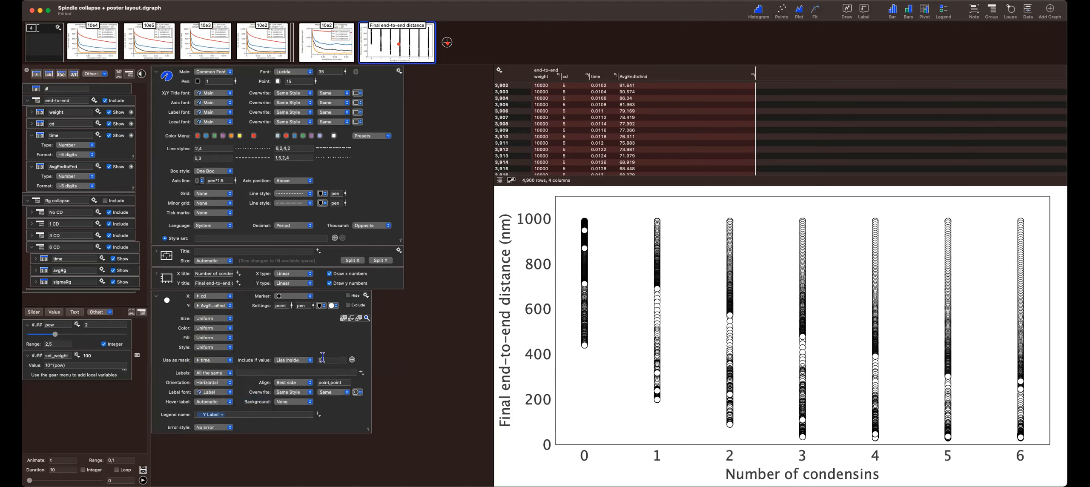
# Examine how the time values run within each weight and cd group in the end-to-end data table
pyautogui.scroll(-4, 645, 106)
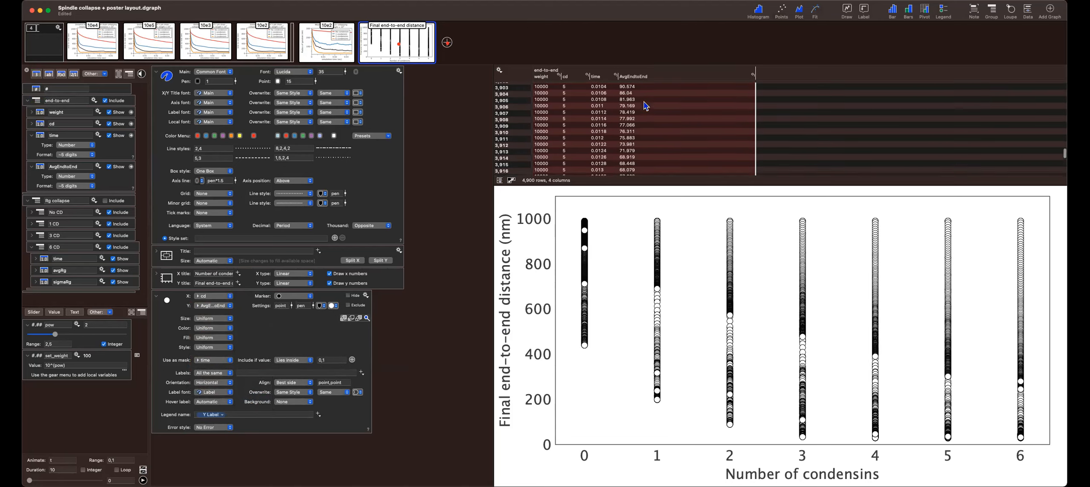
pyautogui.scroll(-20, 646, 106)
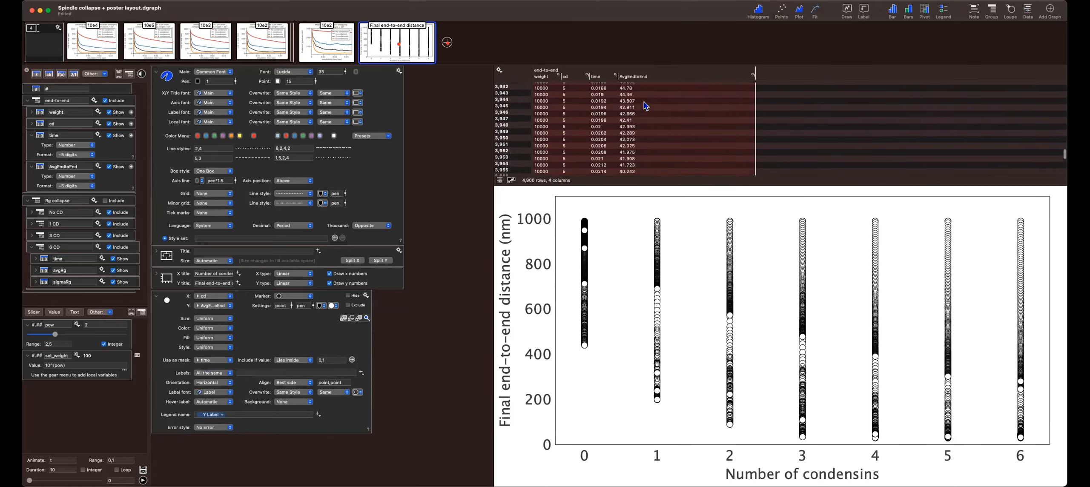
pyautogui.scroll(-20, 646, 106)
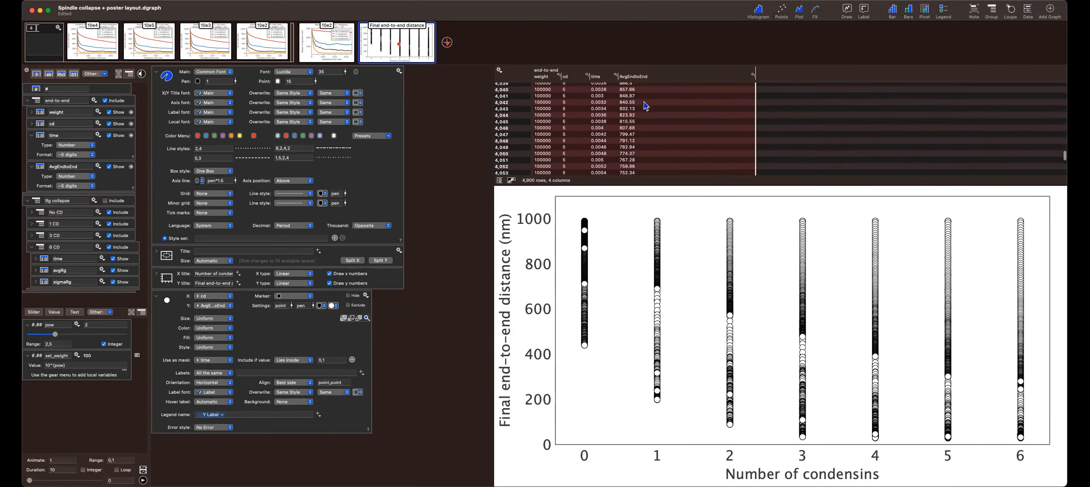
pyautogui.scroll(-5, 645, 106)
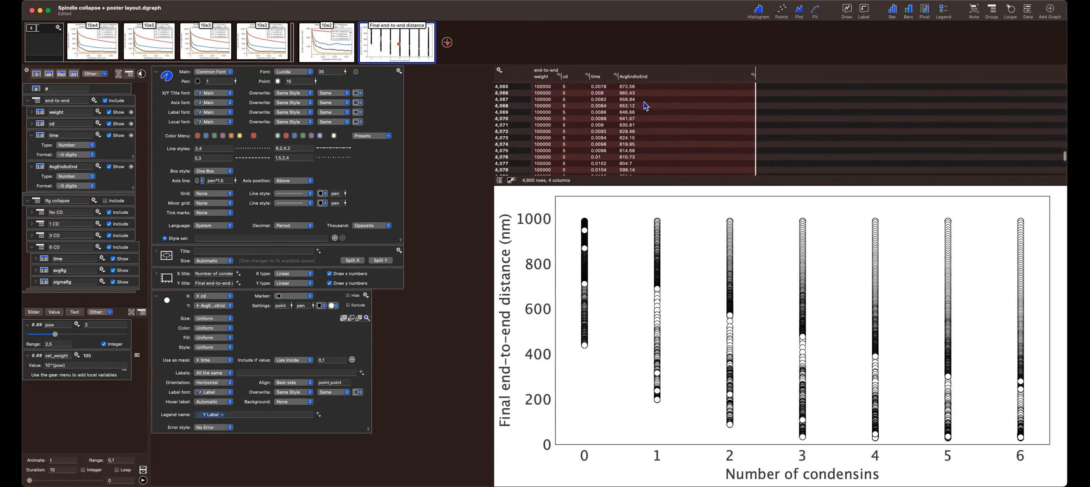
pyautogui.scroll(2, 646, 106)
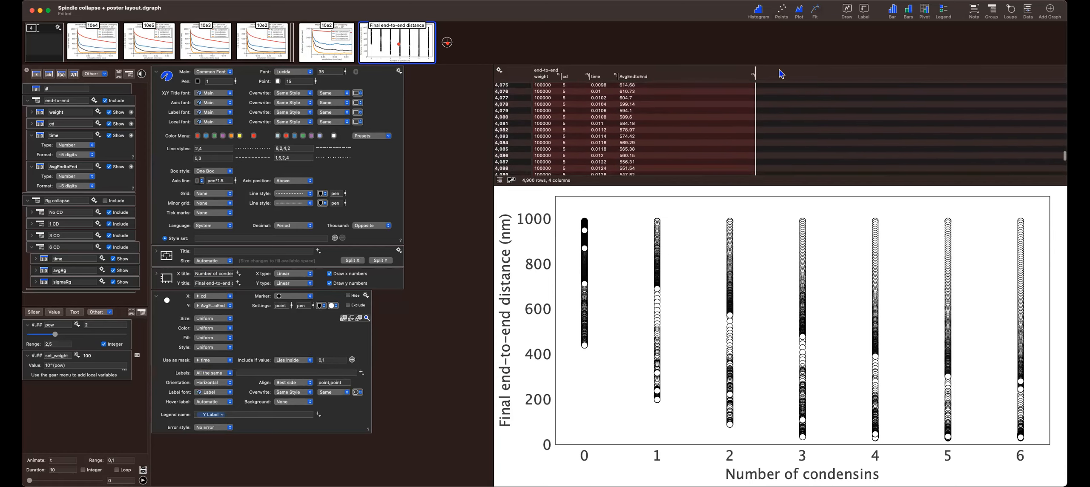
pyautogui.scroll(1, 682, 127)
pyautogui.scroll(20, 683, 126)
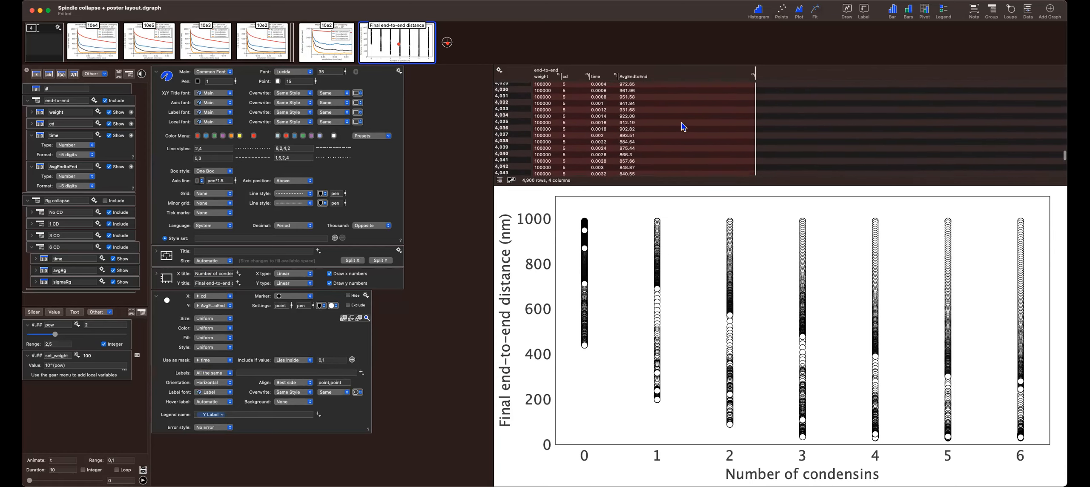
pyautogui.scroll(1, 681, 122)
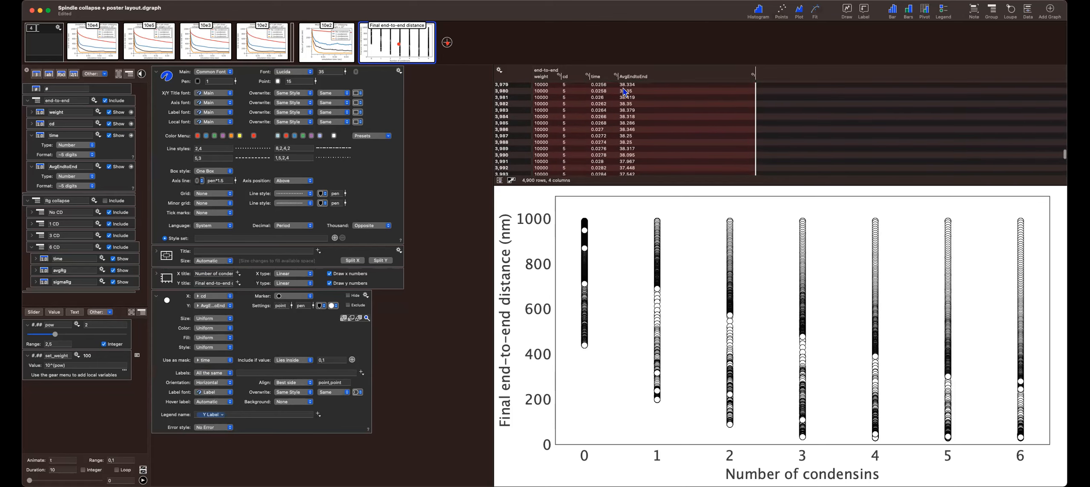
pyautogui.click(601, 79)
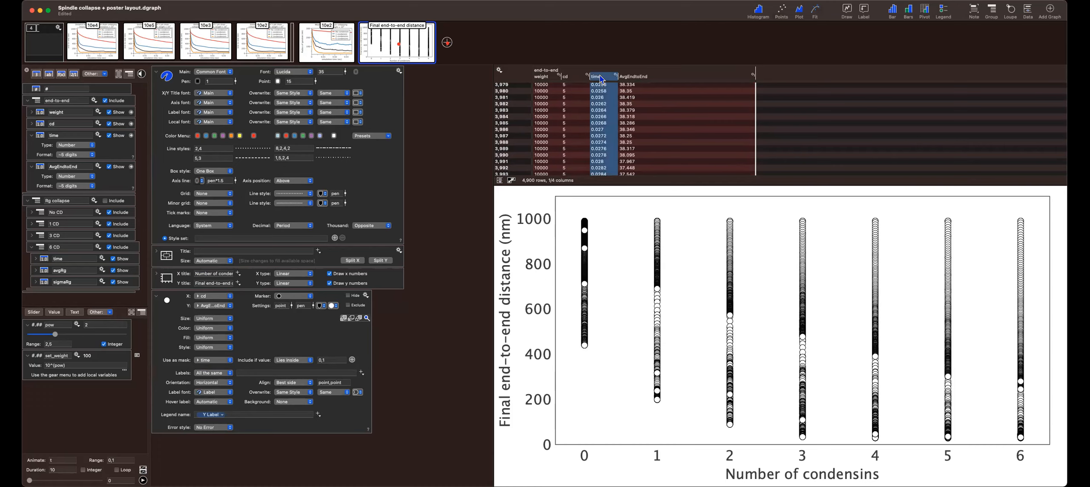
pyautogui.click(601, 79)
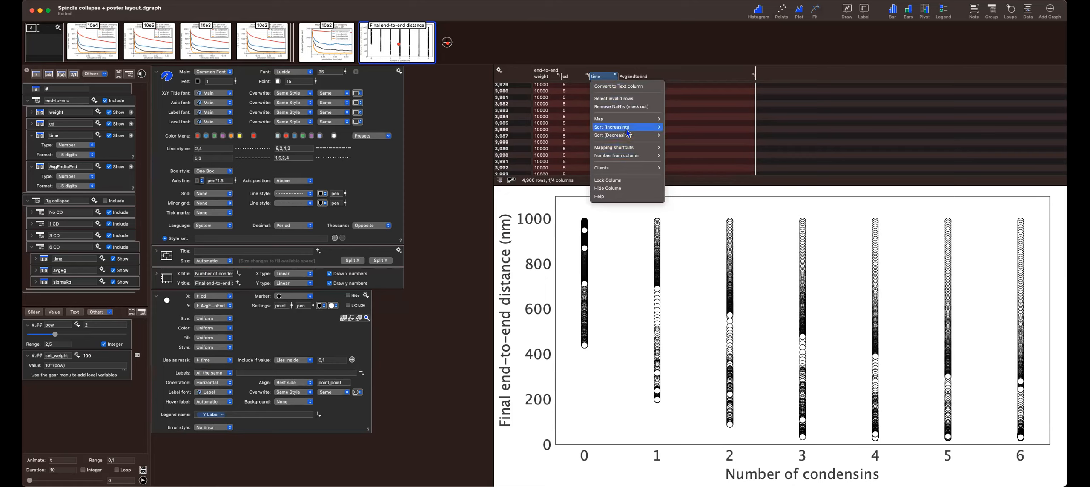
pyautogui.moveTo(626, 129)
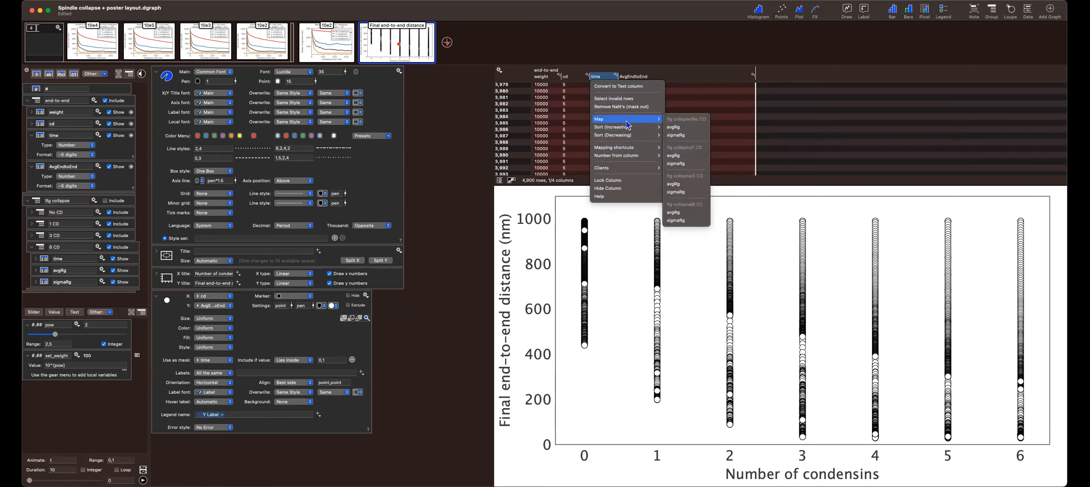
pyautogui.moveTo(630, 170)
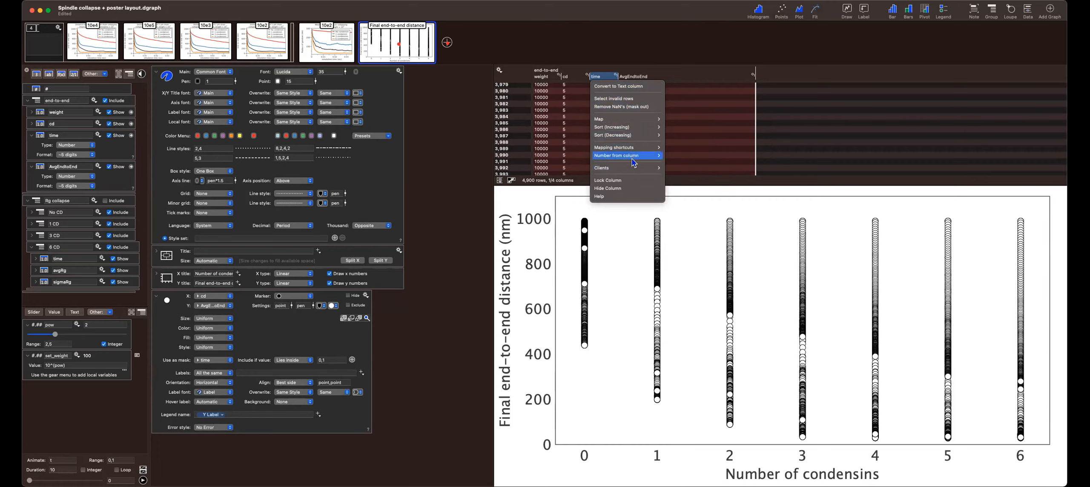
pyautogui.click(445, 191)
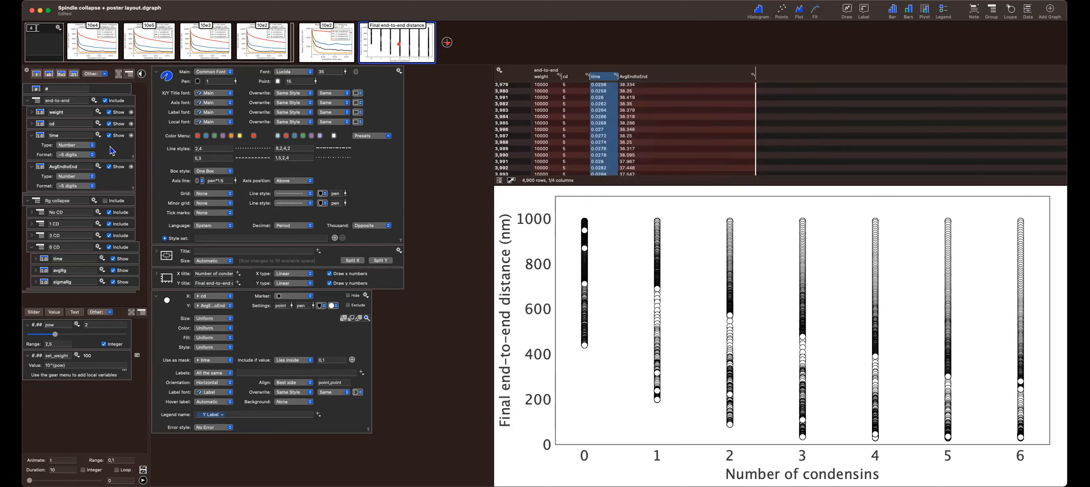
# Create a variable holding the maximum of the end-to-end time column and show its settings
pyautogui.click(99, 136)
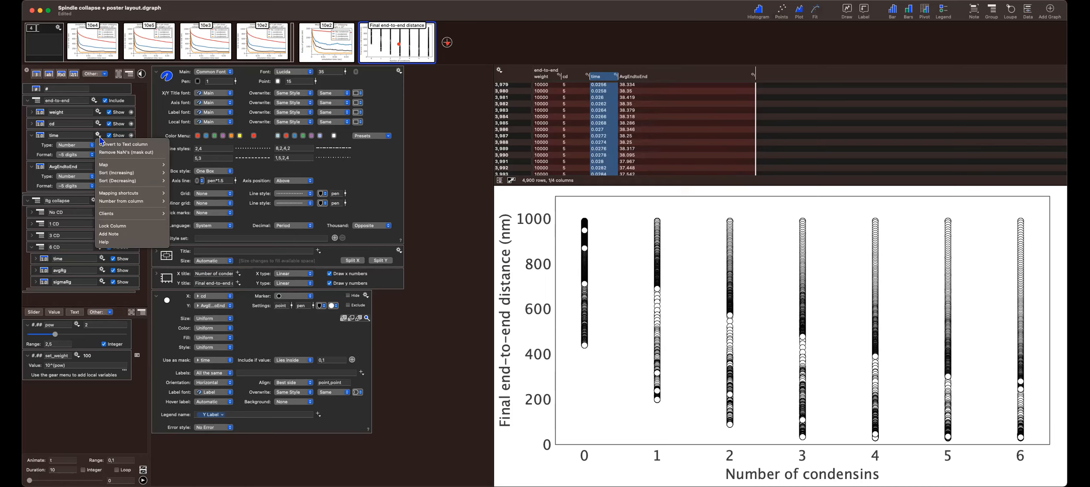
pyautogui.moveTo(120, 166)
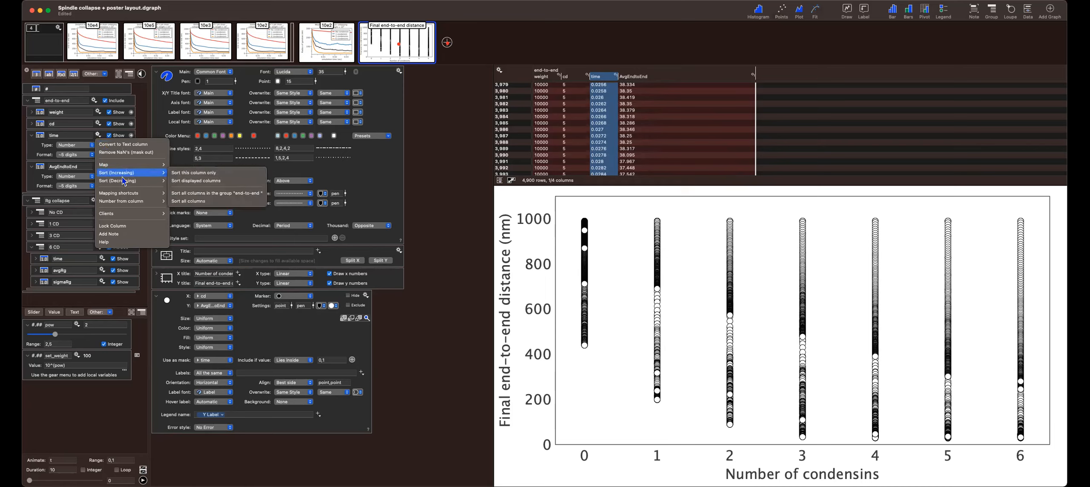
pyautogui.moveTo(123, 184)
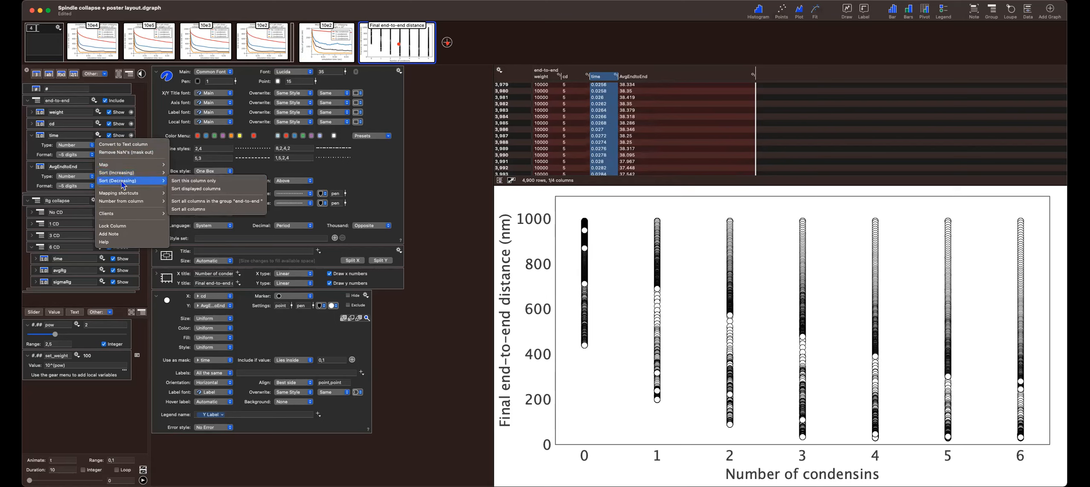
pyautogui.moveTo(130, 207)
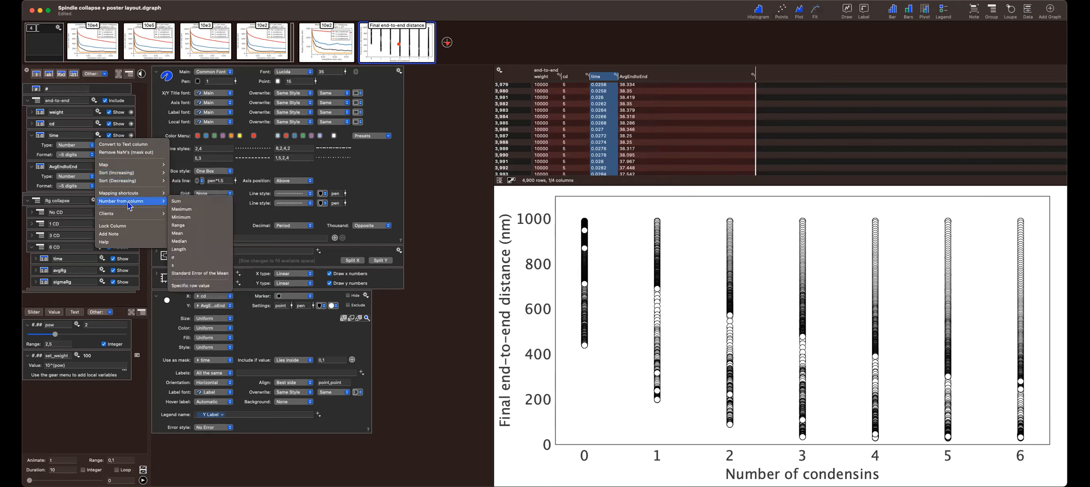
pyautogui.click(188, 211)
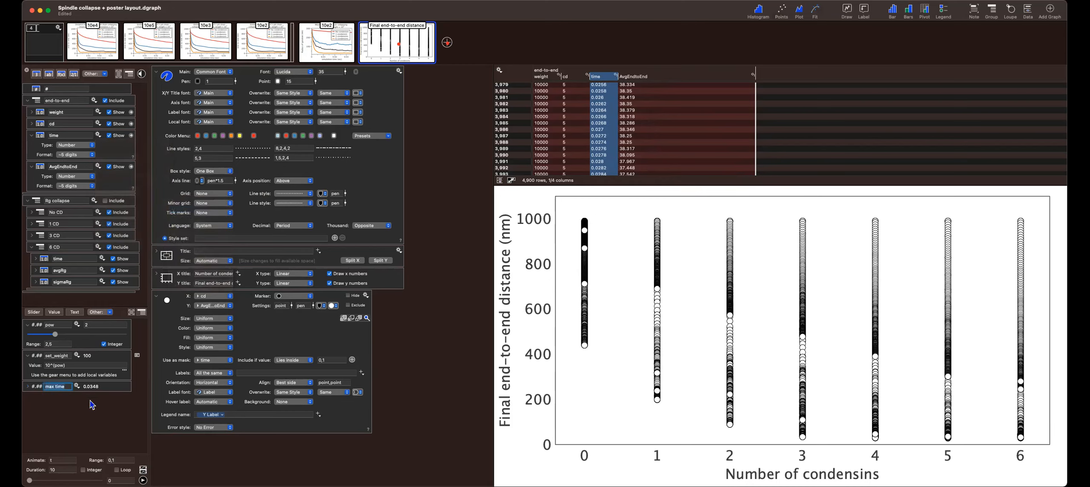
pyautogui.click(29, 387)
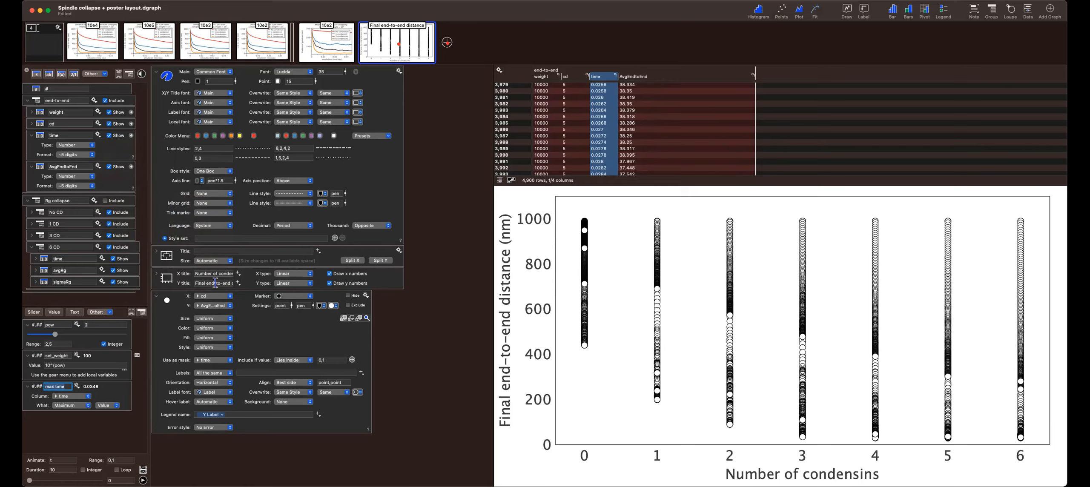
# Change the points' time mask condition to equals (=)
pyautogui.click(268, 332)
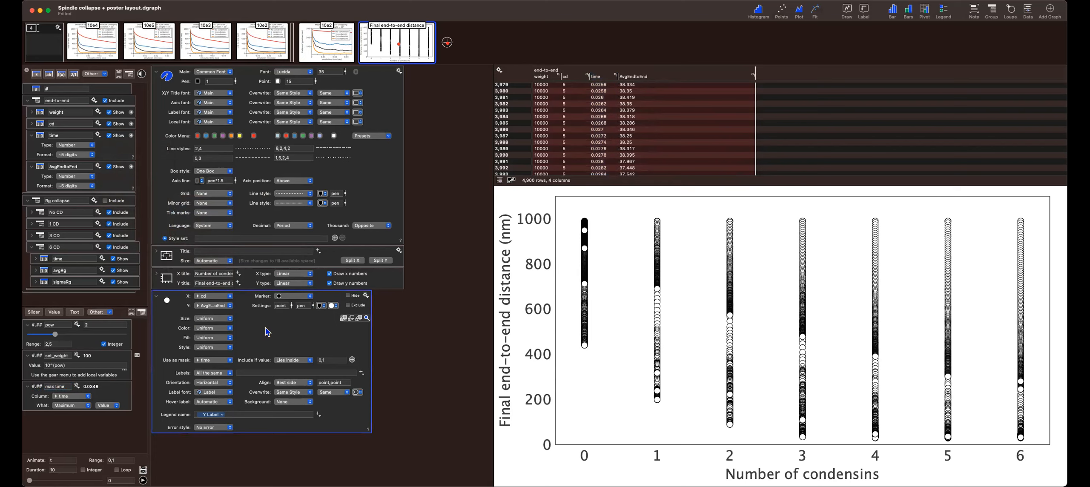
pyautogui.click(311, 361)
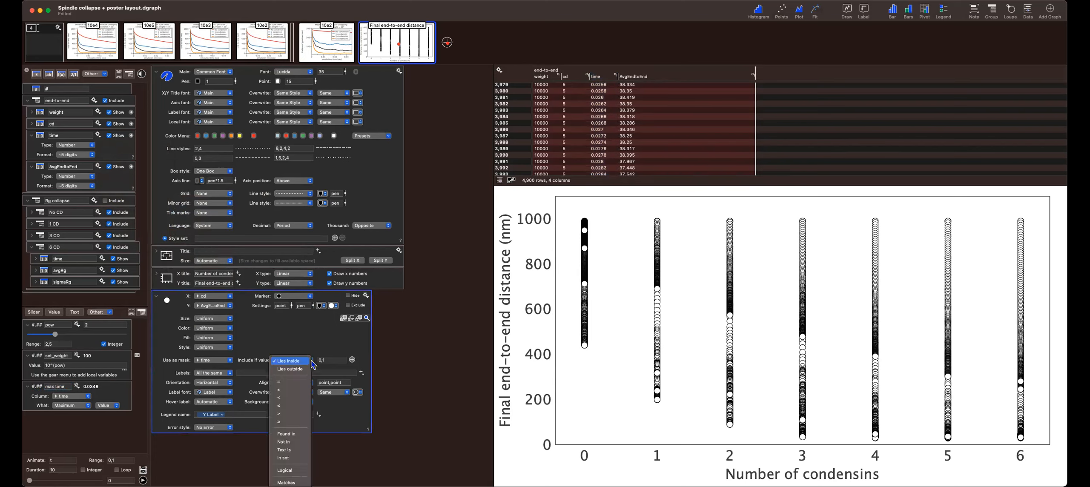
pyautogui.click(300, 382)
pyautogui.click(329, 363)
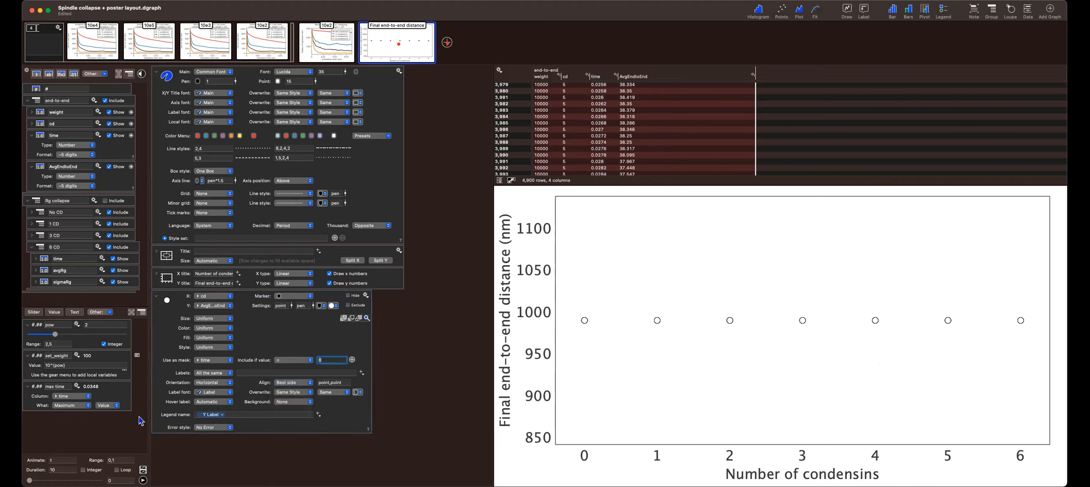
# Rename the maximum time variable to max_time and enter max_time as the comparison value of the points' mask
pyautogui.click(65, 385)
pyautogui.doubleClick(68, 385)
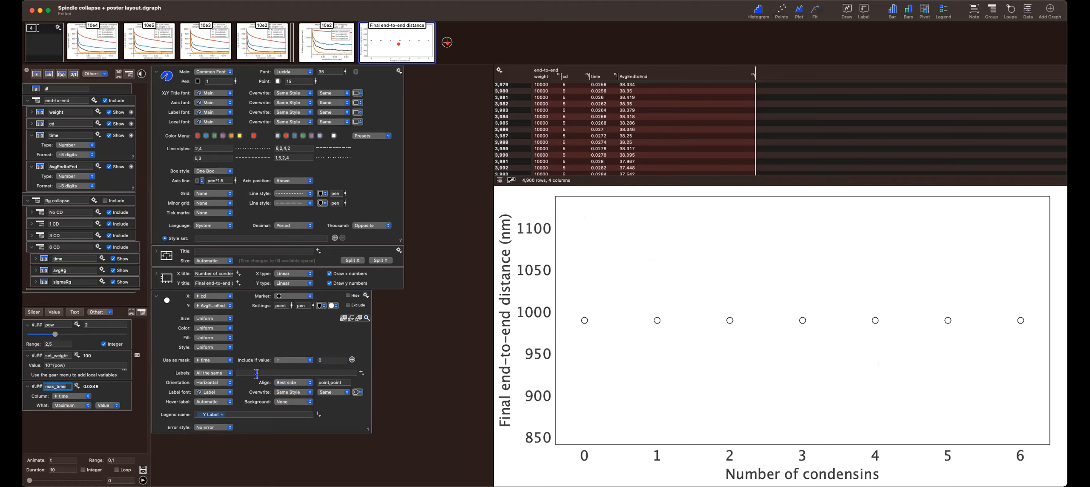
pyautogui.click(333, 361)
pyautogui.write('max_time')
pyautogui.press('Return')
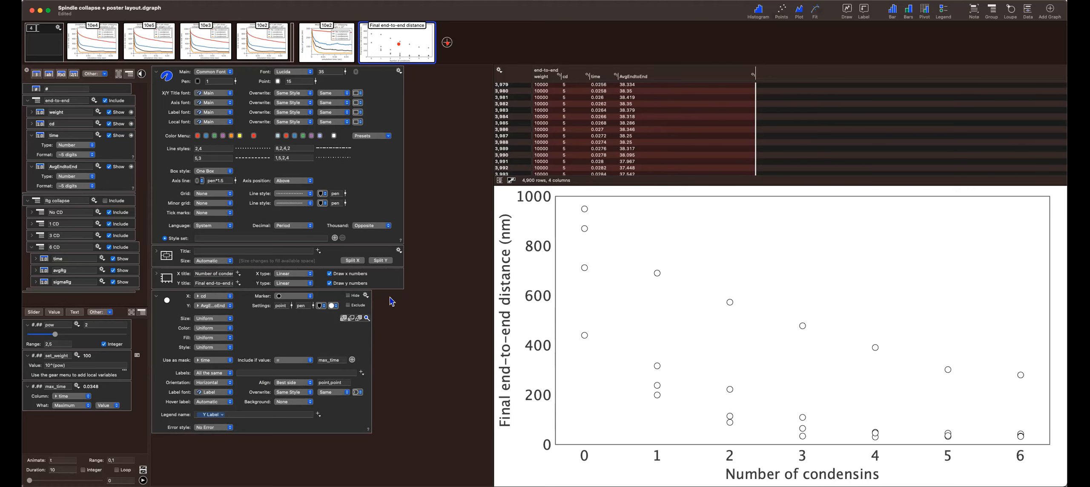
# Collapse all of the graph's settings blocks and expand only the points block
pyautogui.press('super+a')
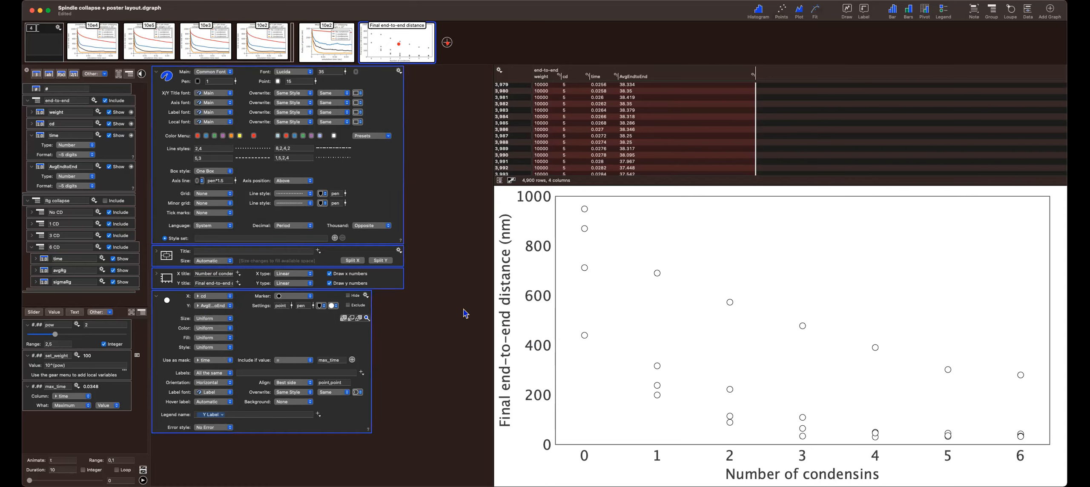
pyautogui.press('Left')
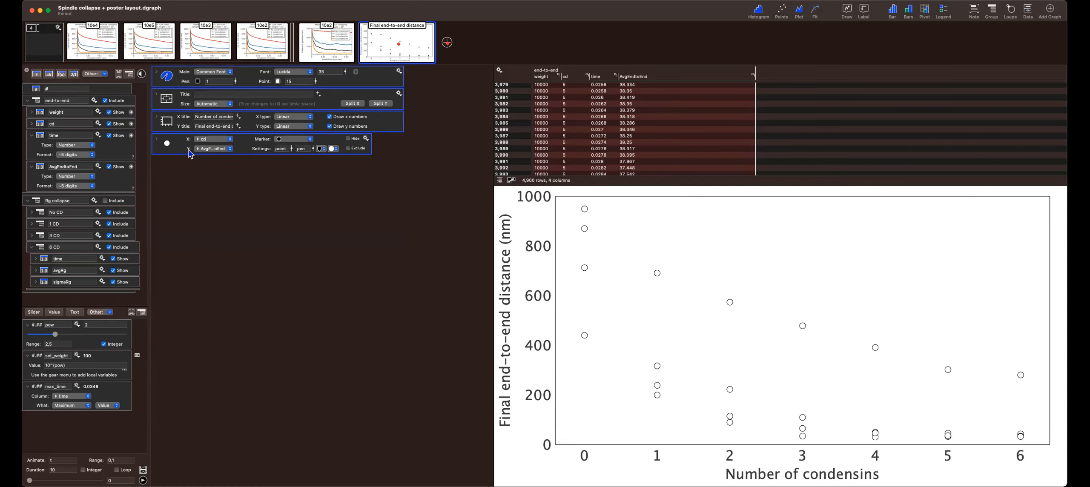
pyautogui.click(156, 141)
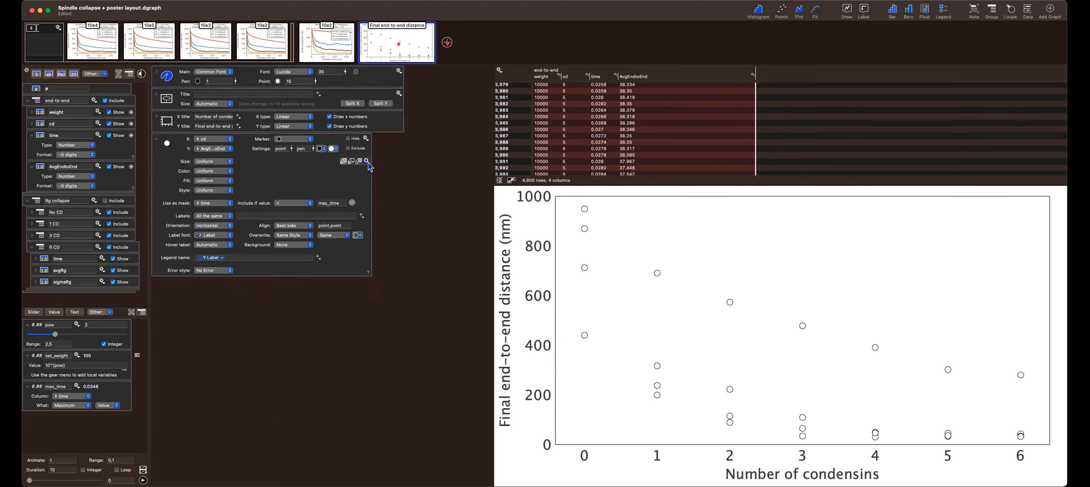
# Make three copies of the masked points block and collapse all the settings blocks
pyautogui.moveTo(282, 184); pyautogui.dragTo(298, 433)
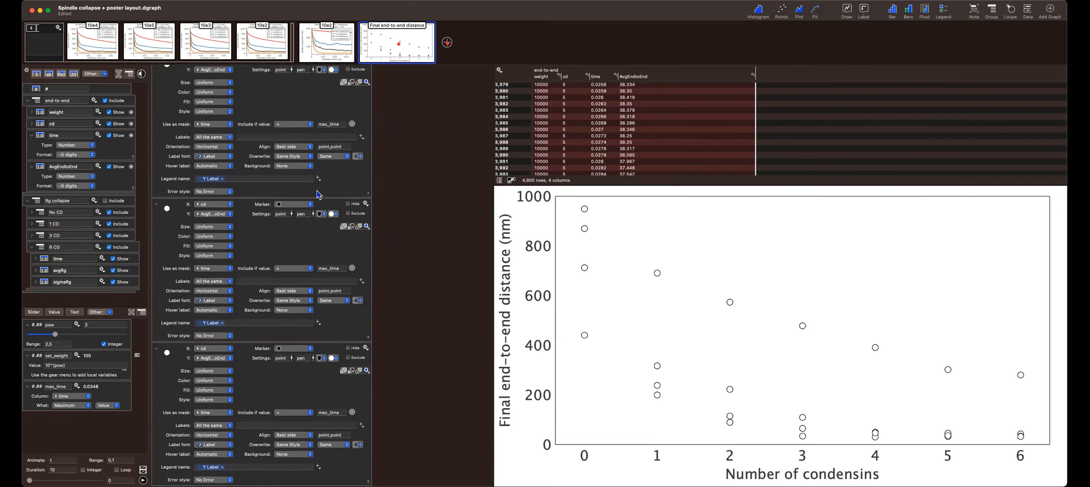
pyautogui.press('super+a')
pyautogui.press('Left')
pyautogui.click(387, 211)
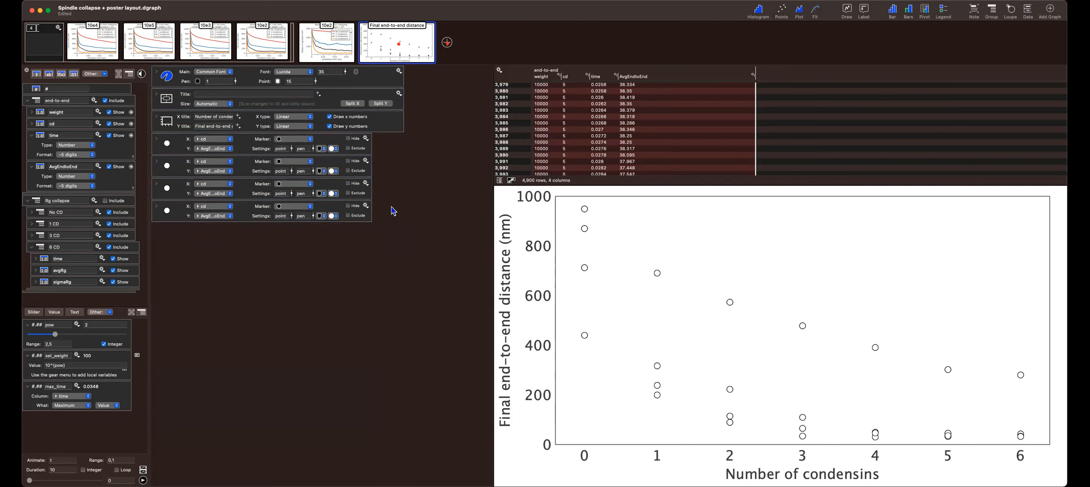
# Expand the first points block and add a second mask condition on the end-to-end weight column
pyautogui.click(158, 139)
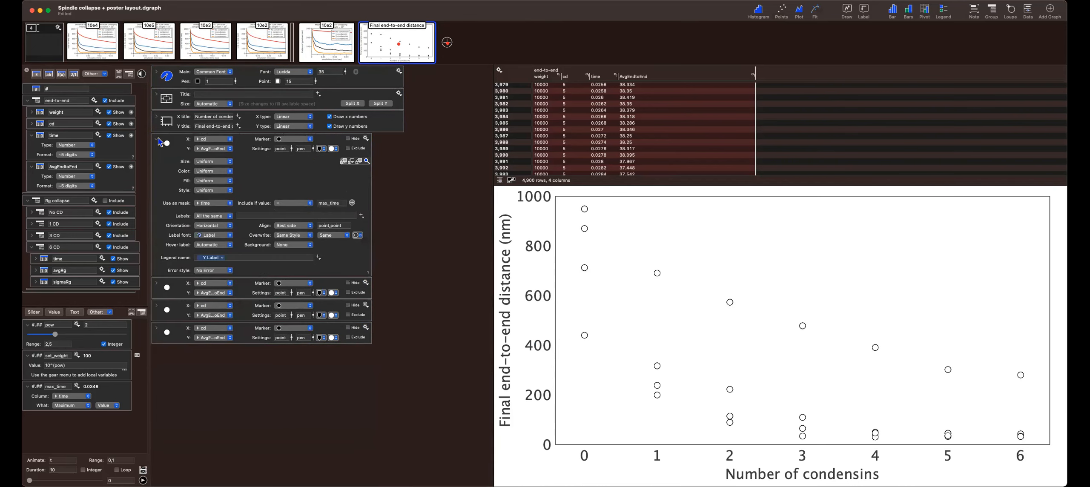
pyautogui.click(158, 140)
pyautogui.click(158, 141)
pyautogui.click(352, 203)
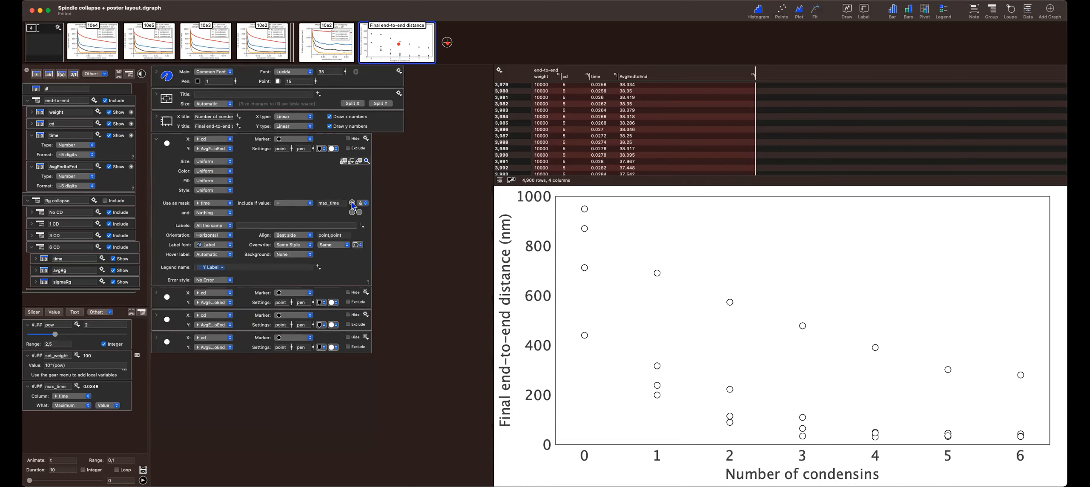
pyautogui.click(232, 215)
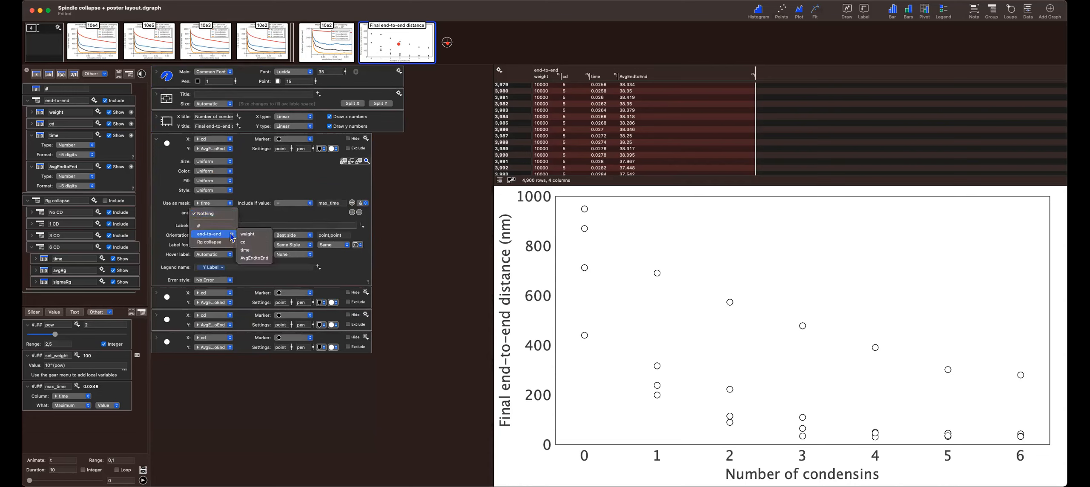
pyautogui.click(250, 234)
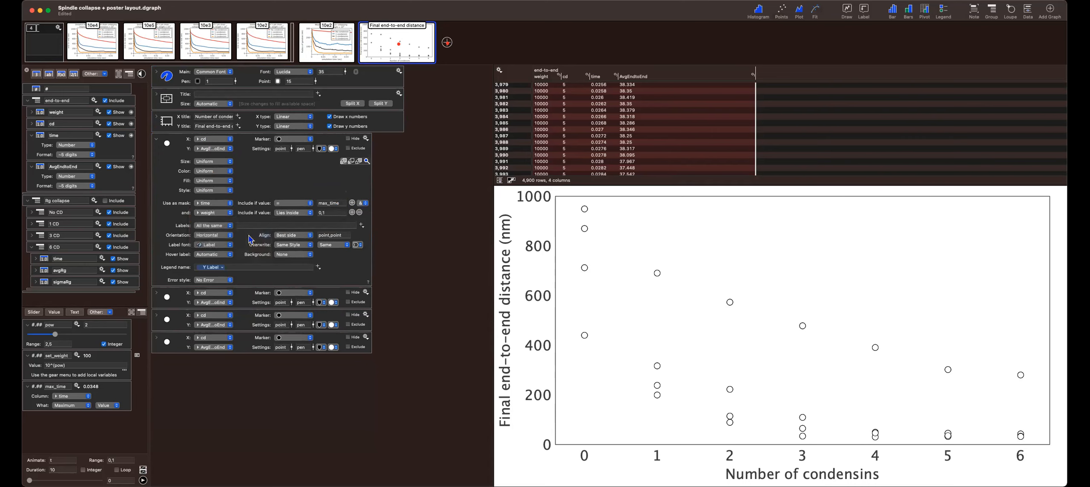
# Try to enter 10^2 as the value of the weight condition while it is set to Lies inside
pyautogui.click(328, 213)
pyautogui.press('BackSpace')
pyautogui.press('BackSpace')
pyautogui.press('BackSpace')
pyautogui.write('10')
pyautogui.press('Return')
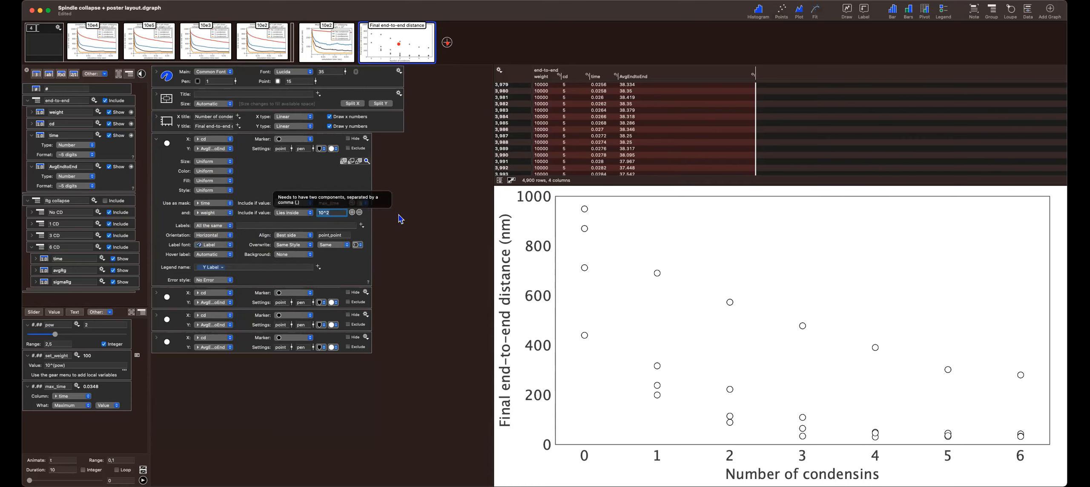
pyautogui.click(331, 212)
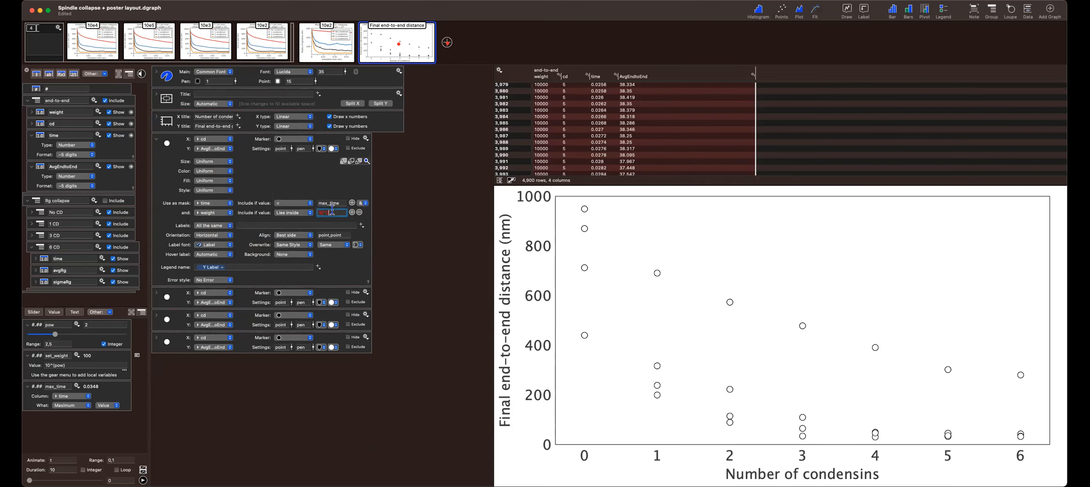
pyautogui.press('BackSpace')
pyautogui.moveTo(159, 48)
pyautogui.write('p')
pyautogui.press('BackSpace')
# Open the 10x5 graph, collapse its settings blocks and expand the plot block to examine how its weight mask is written
pyautogui.click(158, 44)
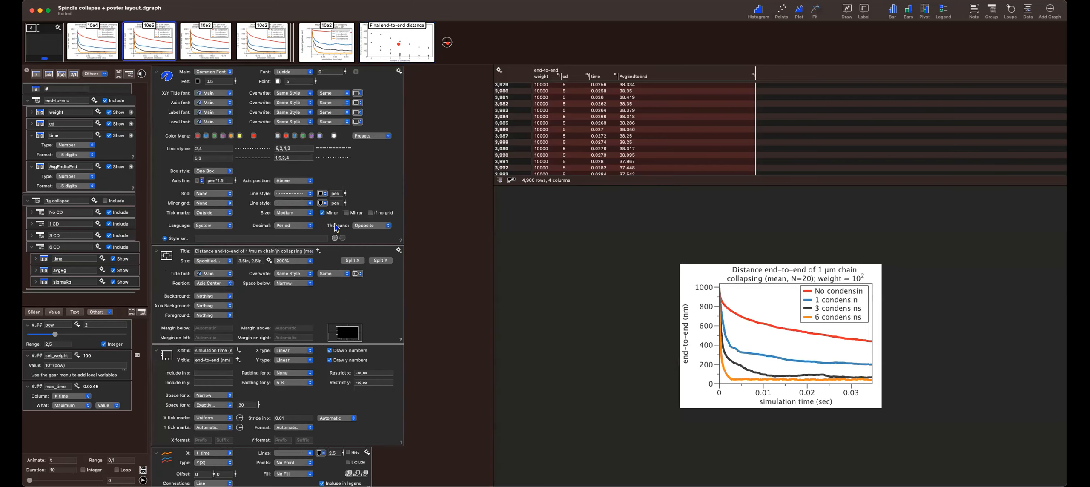
pyautogui.press('super+a')
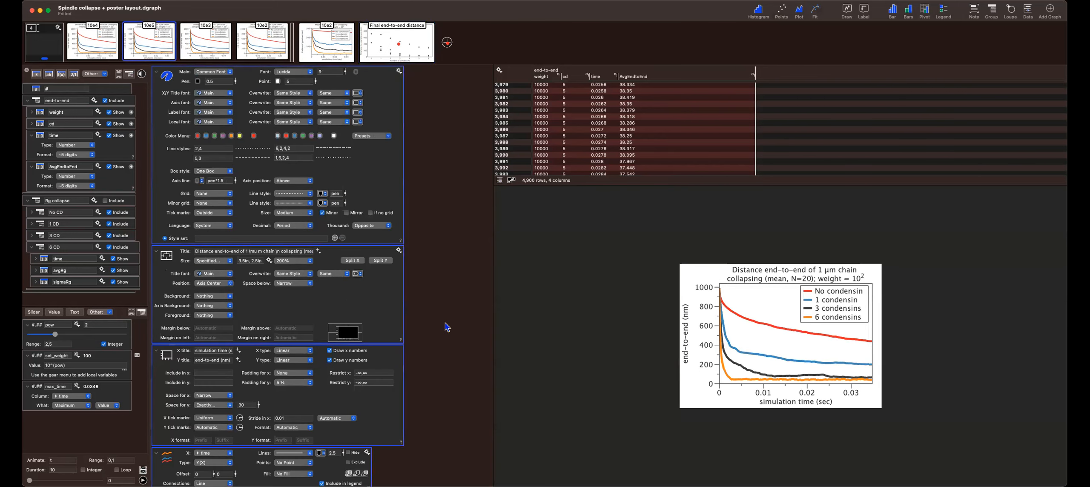
pyautogui.press('Left')
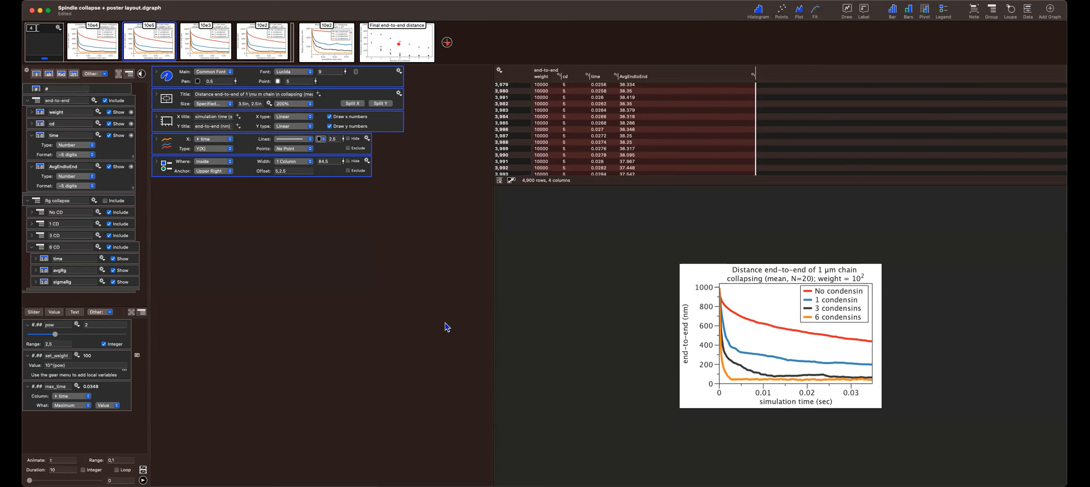
pyautogui.click(157, 141)
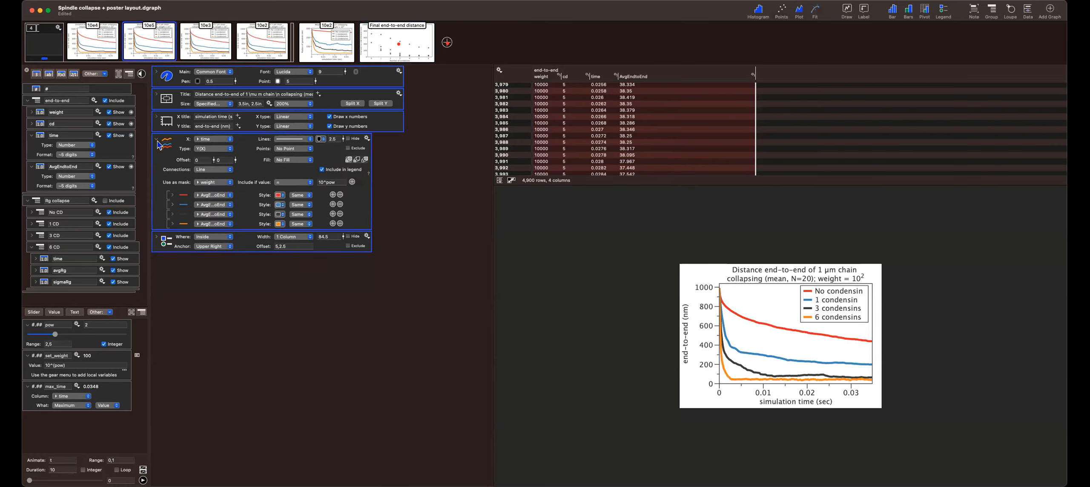
pyautogui.click(335, 182)
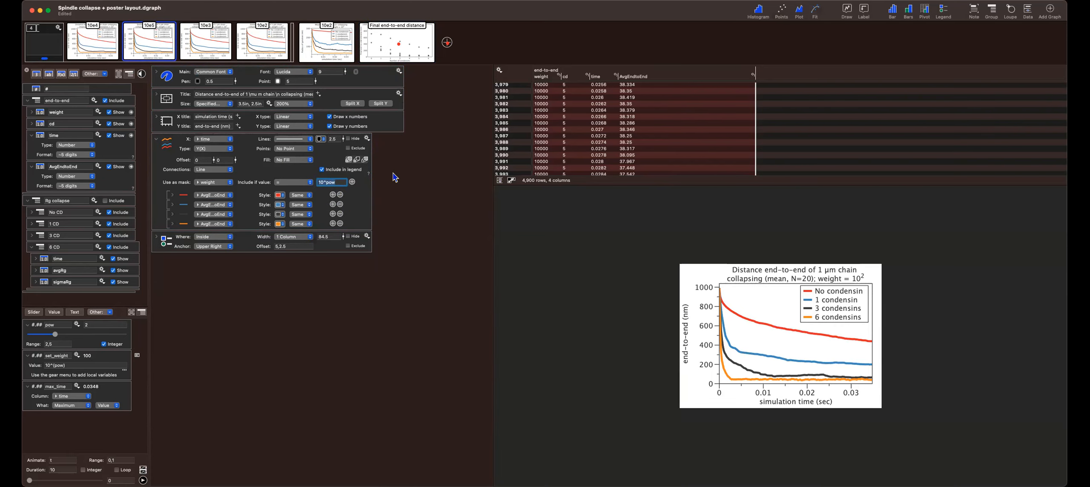
# Return to the Final end-to-end distance graph and set the first points block's weight condition to equals (=) 10^2
pyautogui.click(371, 49)
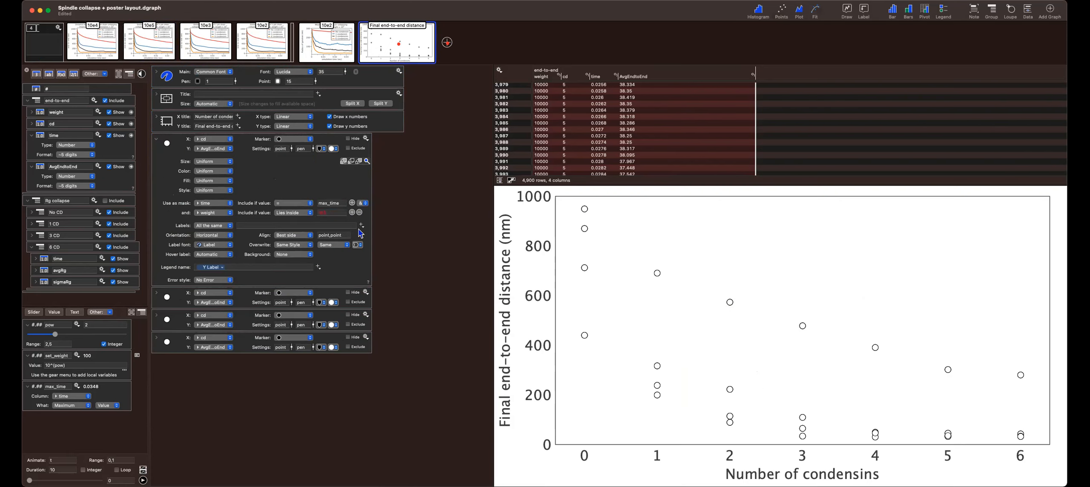
pyautogui.click(335, 213)
pyautogui.click(312, 215)
pyautogui.click(301, 235)
pyautogui.write('0')
pyautogui.press('BackSpace')
pyautogui.press('Return')
# Expand the second points block and add a second mask condition on the end-to-end weight column
pyautogui.click(157, 293)
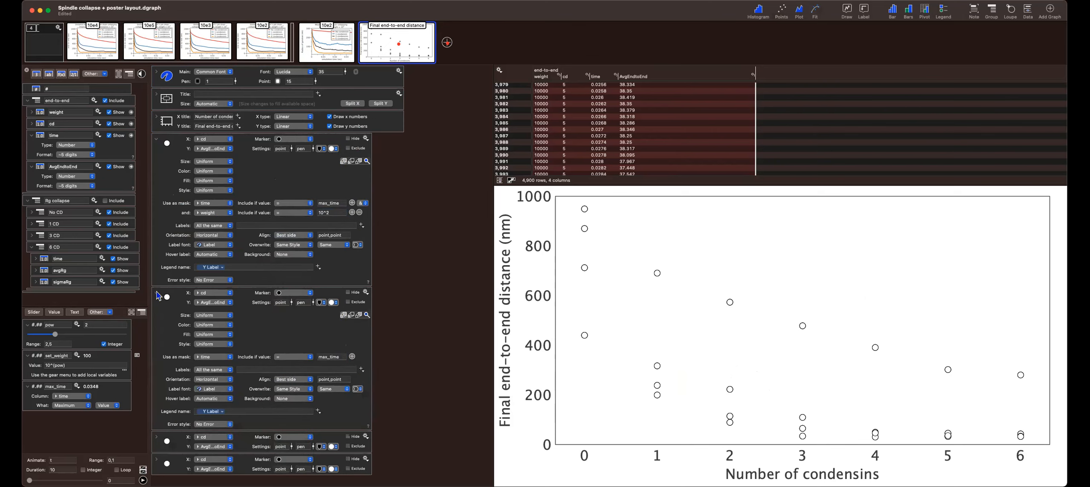
pyautogui.click(331, 212)
pyautogui.press('super+a')
pyautogui.click(351, 357)
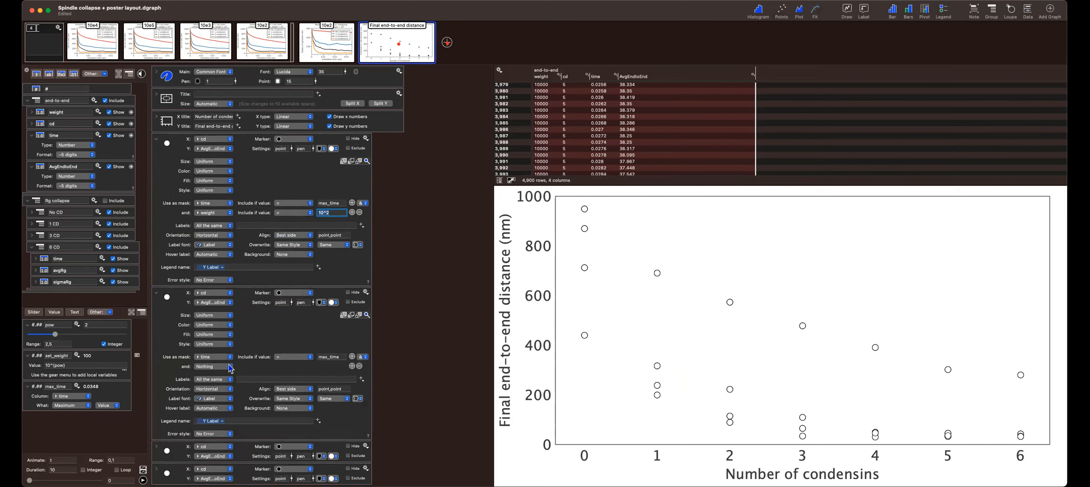
pyautogui.click(334, 339)
pyautogui.click(213, 366)
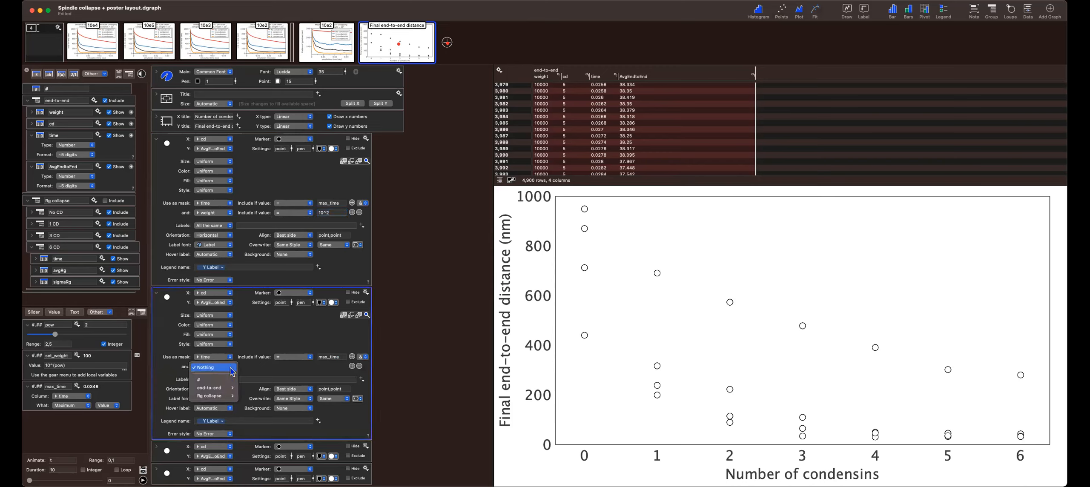
pyautogui.moveTo(222, 388)
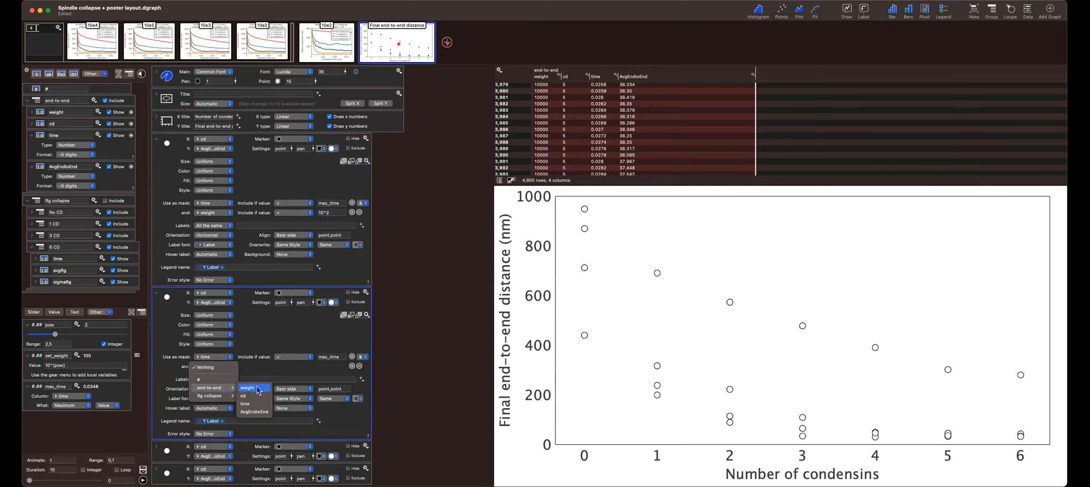
pyautogui.click(257, 387)
# Set the second points block's weight condition to equals (=) 10^3
pyautogui.click(309, 365)
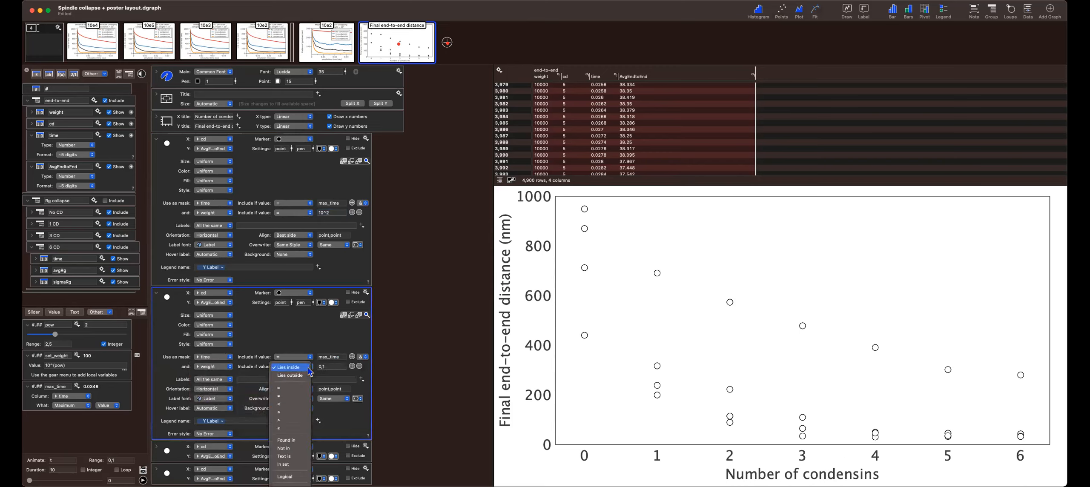
pyautogui.click(289, 388)
pyautogui.doubleClick(326, 367)
pyautogui.write('10^2')
pyautogui.press('BackSpace')
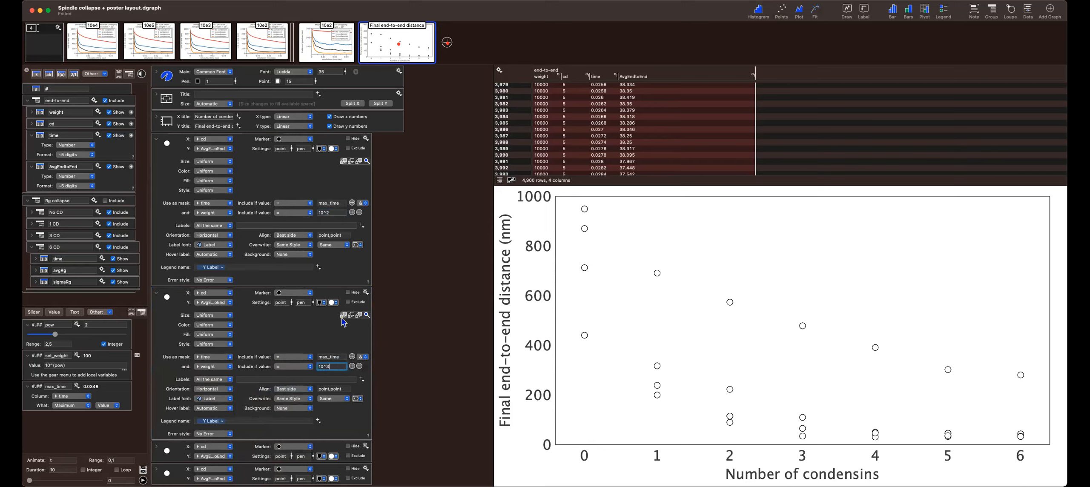
# Try a triangle marker for the second points block
pyautogui.click(335, 304)
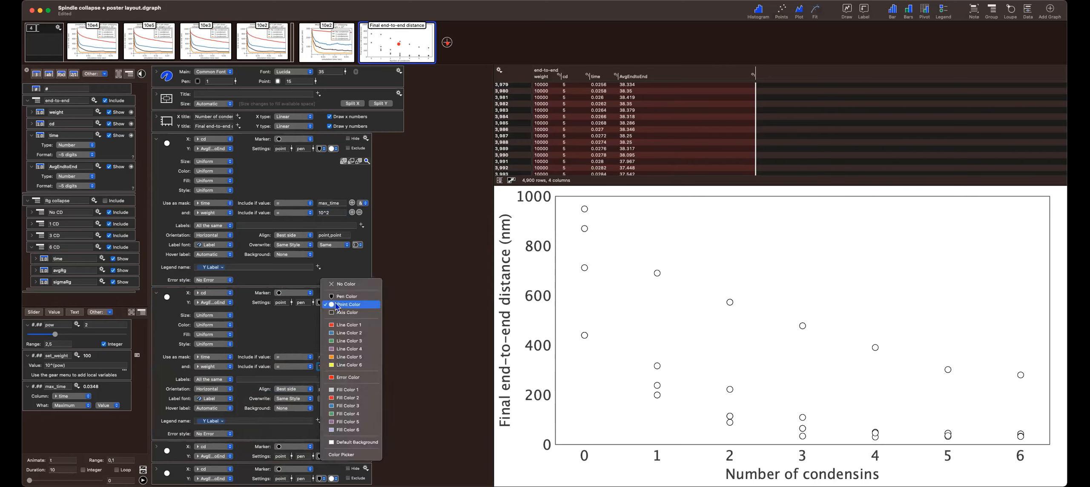
pyautogui.click(300, 330)
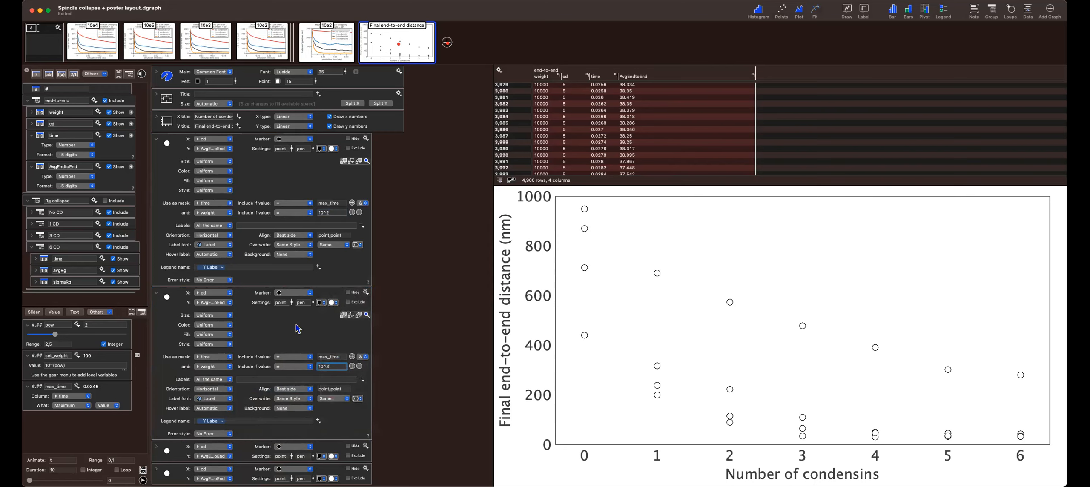
pyautogui.click(311, 294)
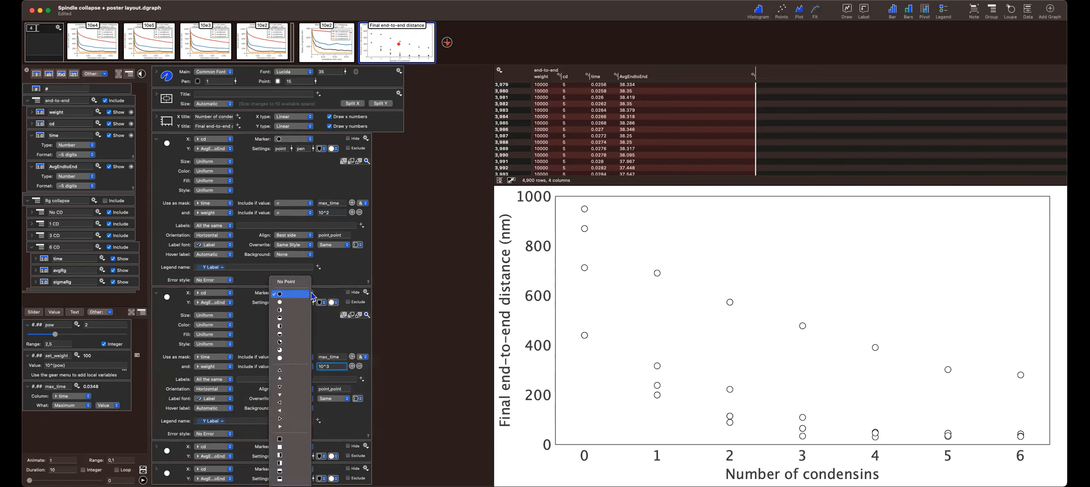
pyautogui.click(298, 374)
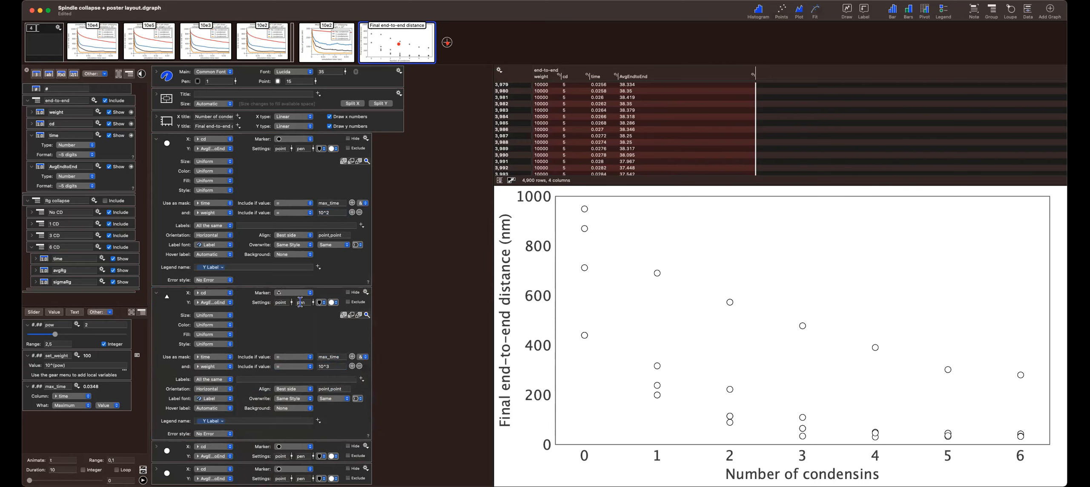
pyautogui.click(324, 340)
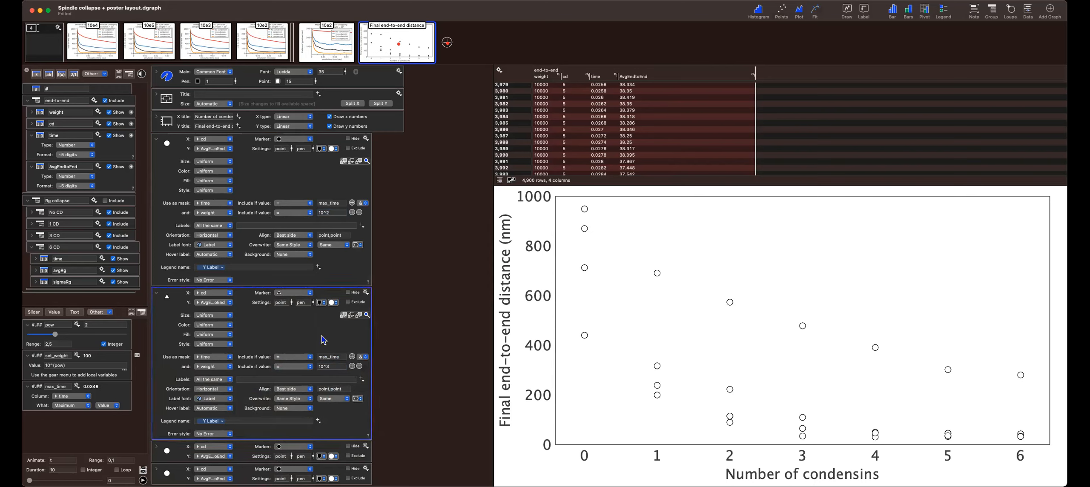
# Set the second points block's marker to an outlined square
pyautogui.click(312, 294)
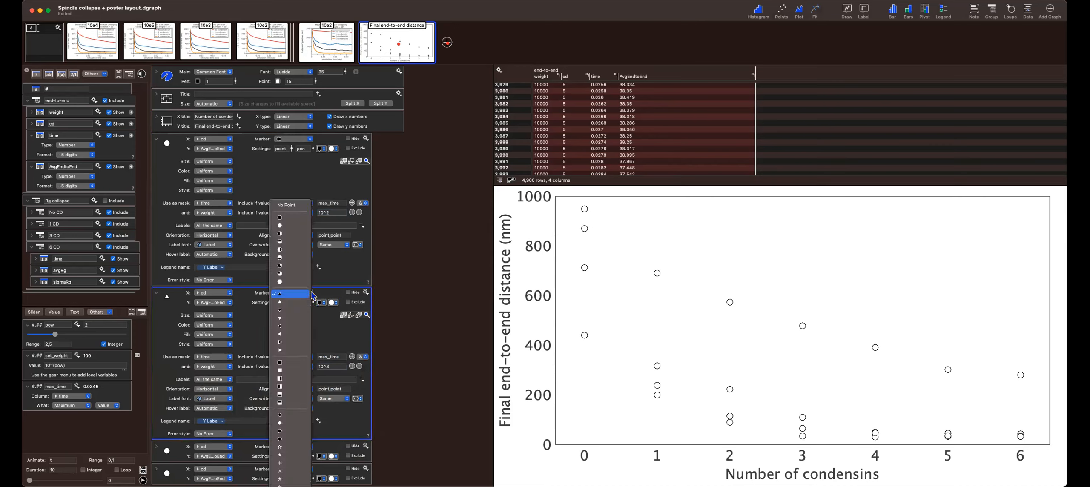
pyautogui.click(290, 372)
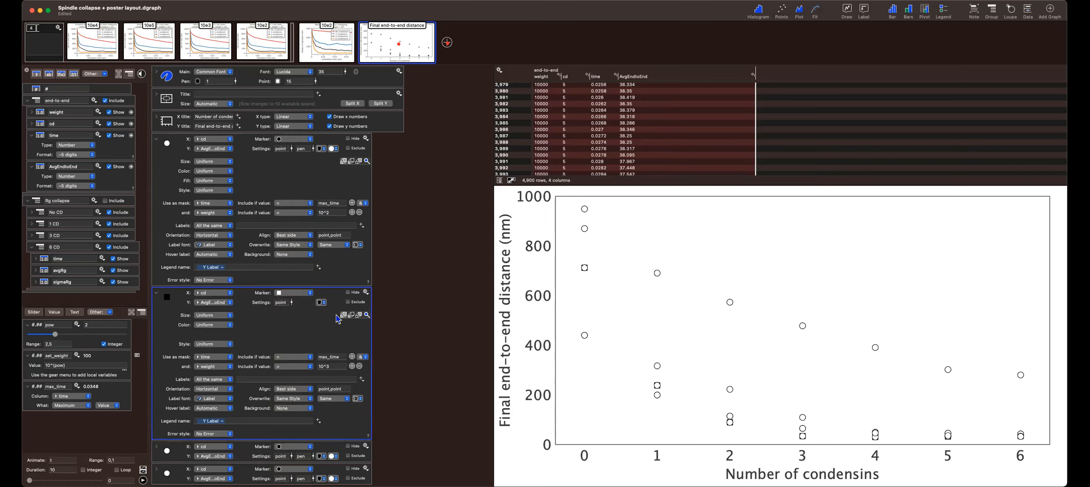
pyautogui.click(308, 293)
pyautogui.click(298, 288)
pyautogui.click(438, 323)
# Delete the two remaining collapsed points blocks below the square-marker block
pyautogui.scroll(-1, 428, 326)
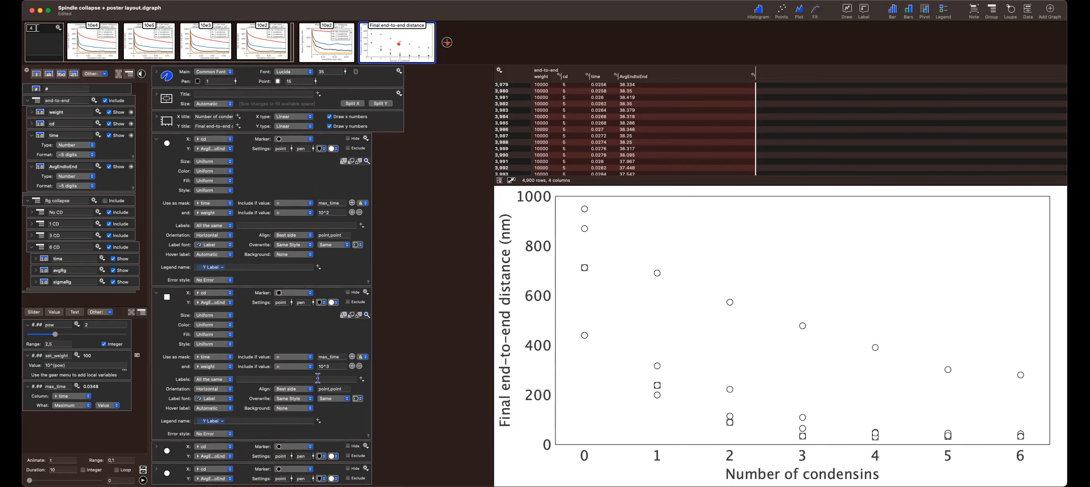
pyautogui.moveTo(390, 432); pyautogui.dragTo(346, 486)
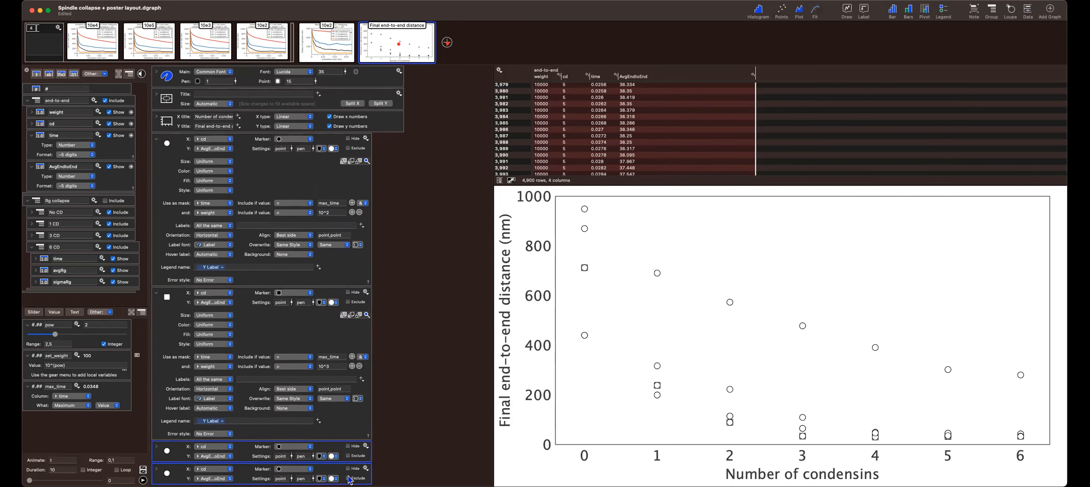
pyautogui.press('Delete')
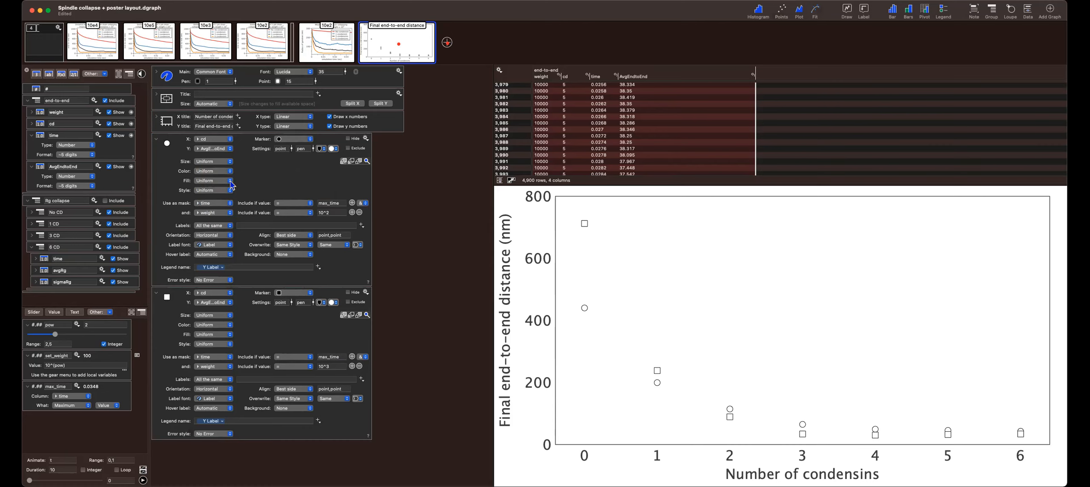
# Add a plot block to the graph, expand its settings and move it above the first points block
pyautogui.click(265, 182)
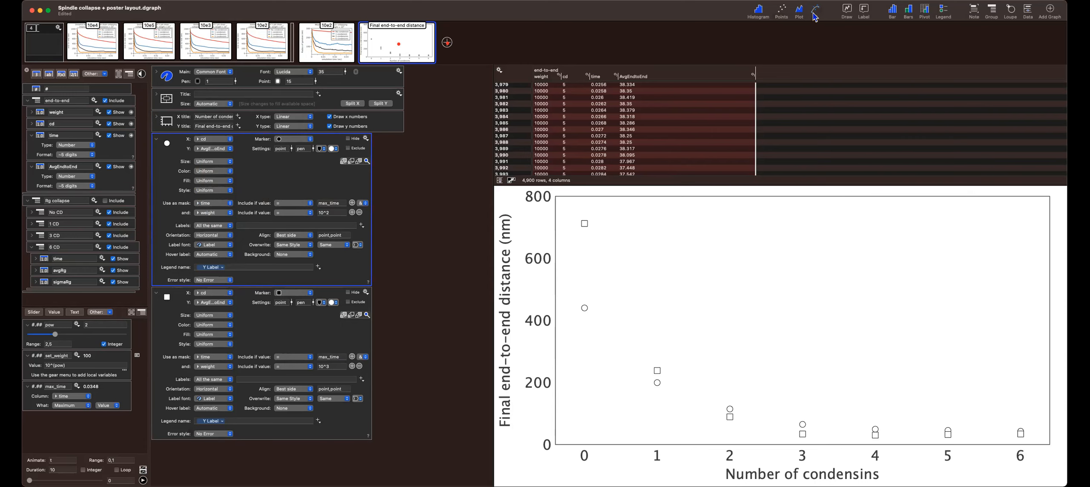
pyautogui.click(800, 12)
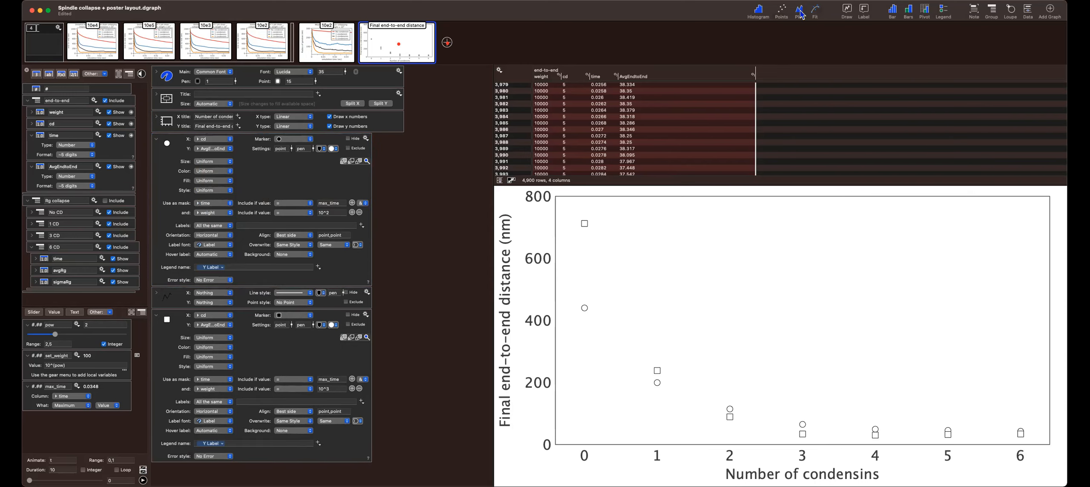
pyautogui.click(156, 293)
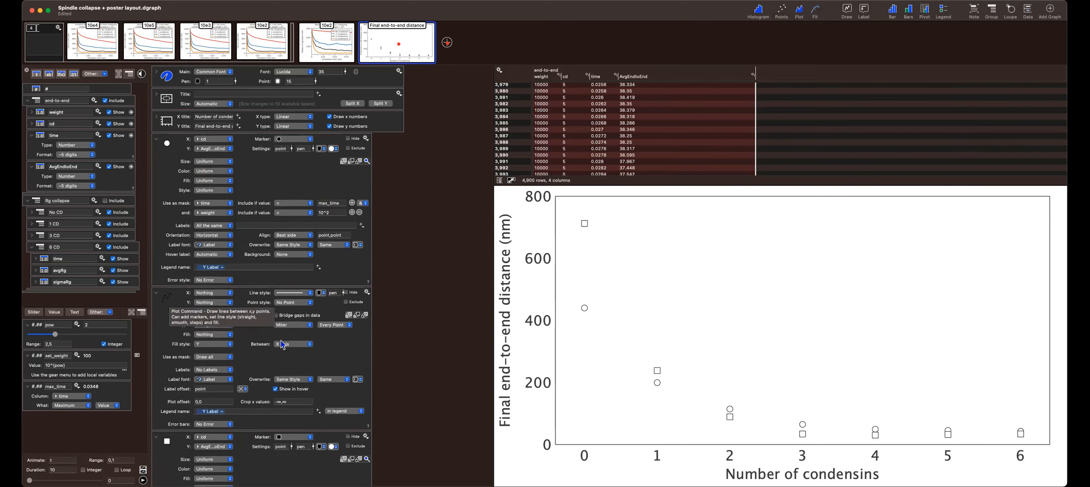
pyautogui.scroll(-5, 448, 330)
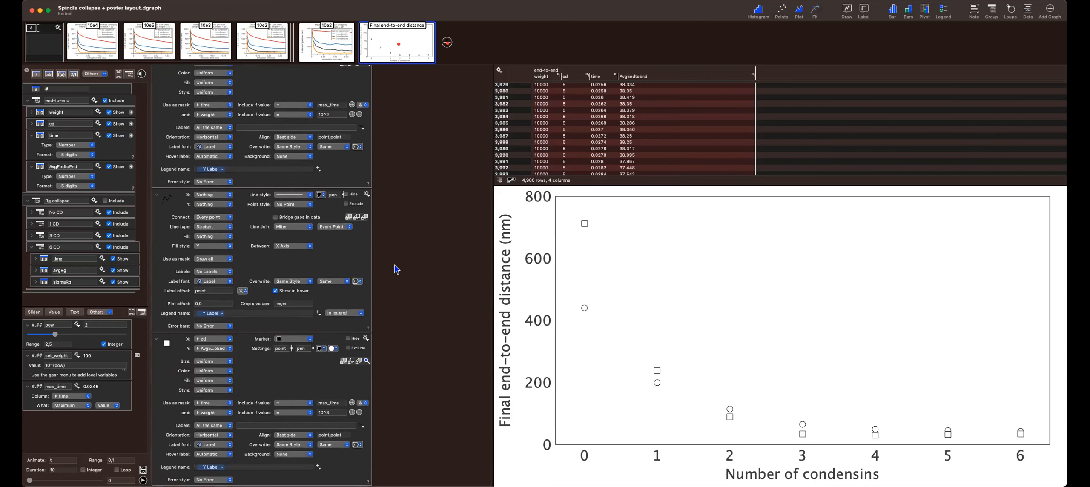
pyautogui.scroll(4, 392, 258)
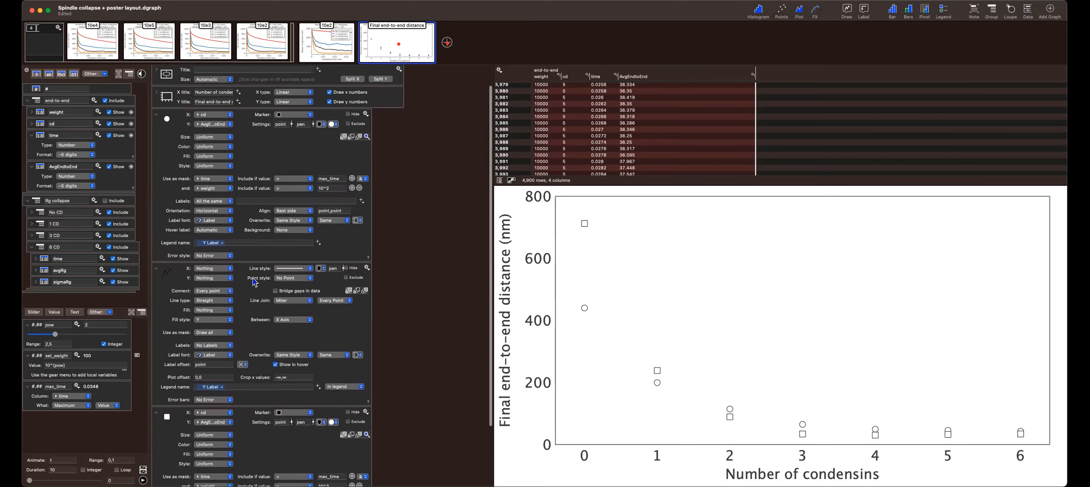
pyautogui.moveTo(166, 272); pyautogui.dragTo(165, 114)
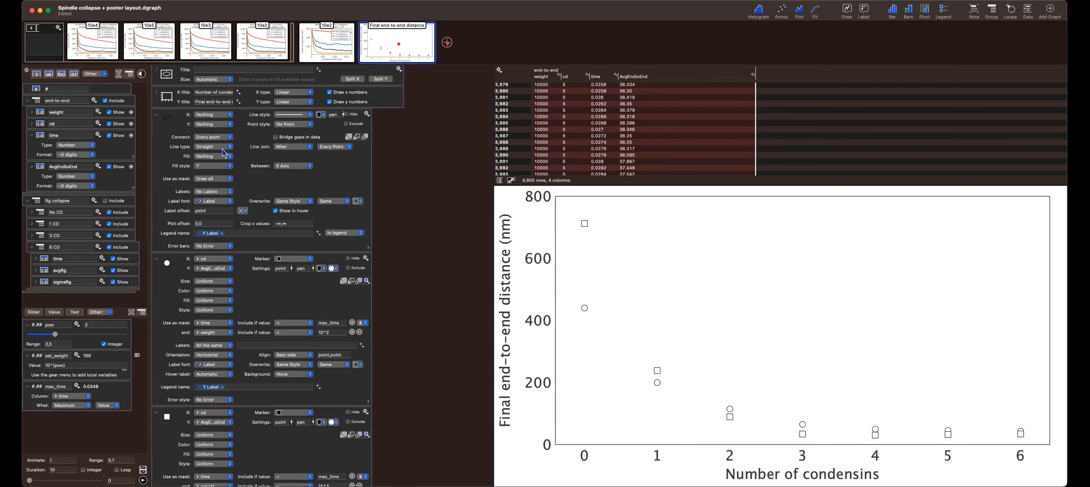
# Assign the end-to-end columns cd as X and AvgEndtoEnd as Y in the new plot block
pyautogui.click(231, 115)
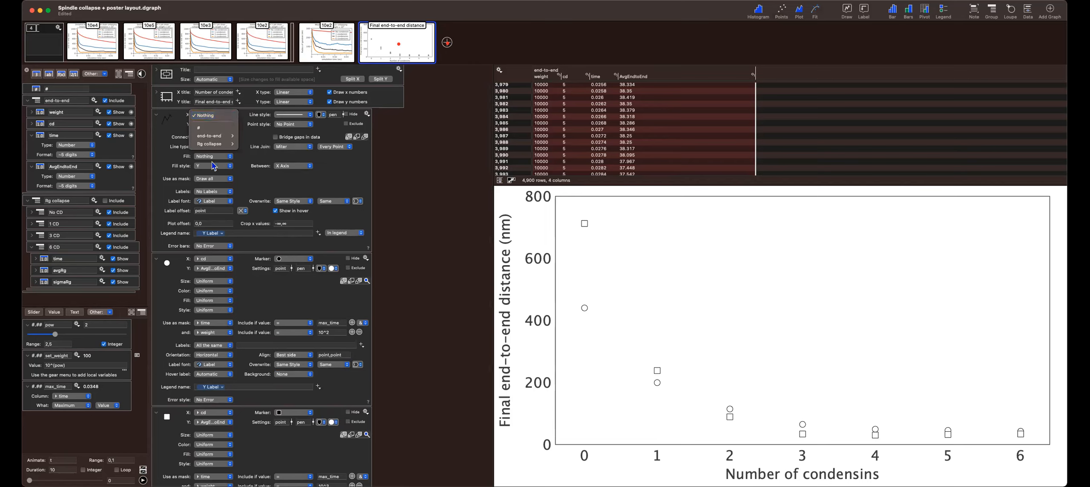
pyautogui.moveTo(219, 139)
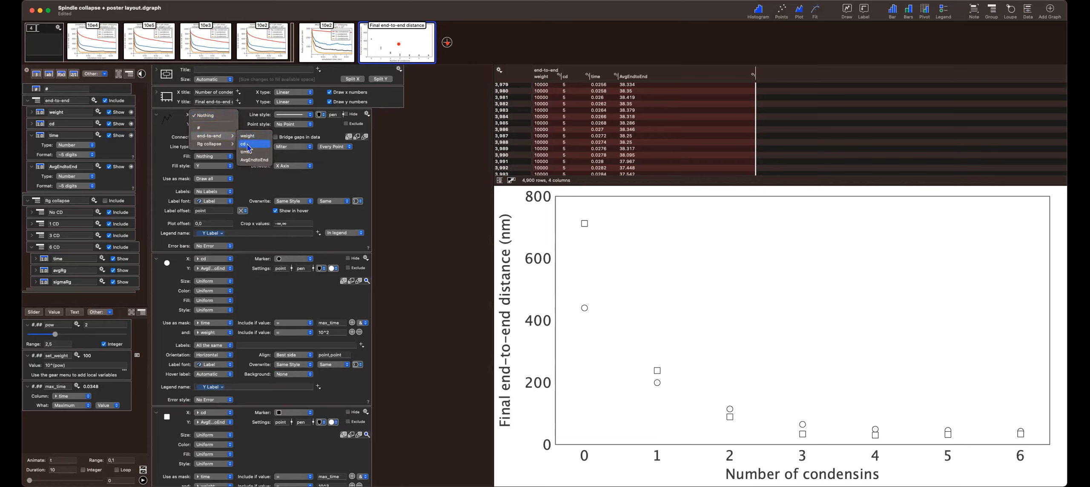
pyautogui.click(248, 146)
pyautogui.click(232, 126)
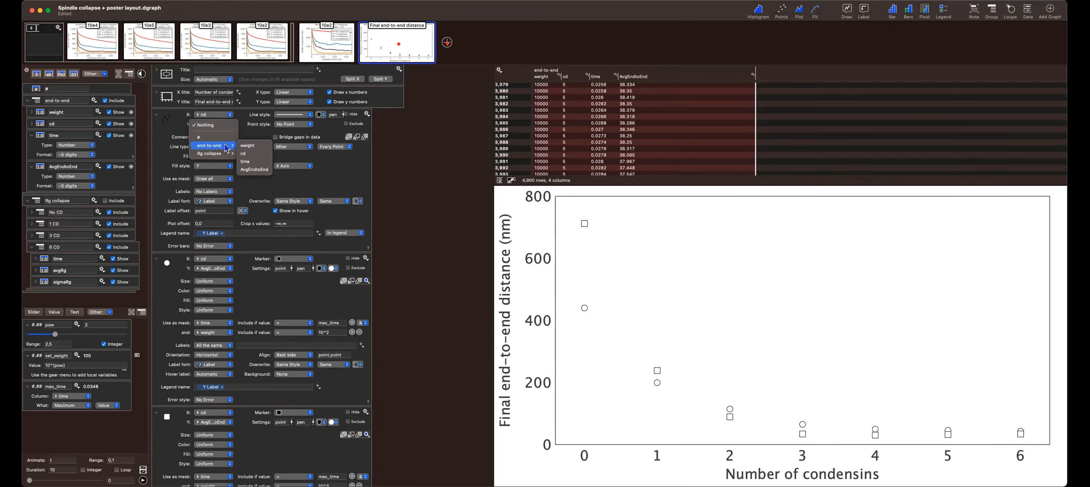
pyautogui.moveTo(222, 145)
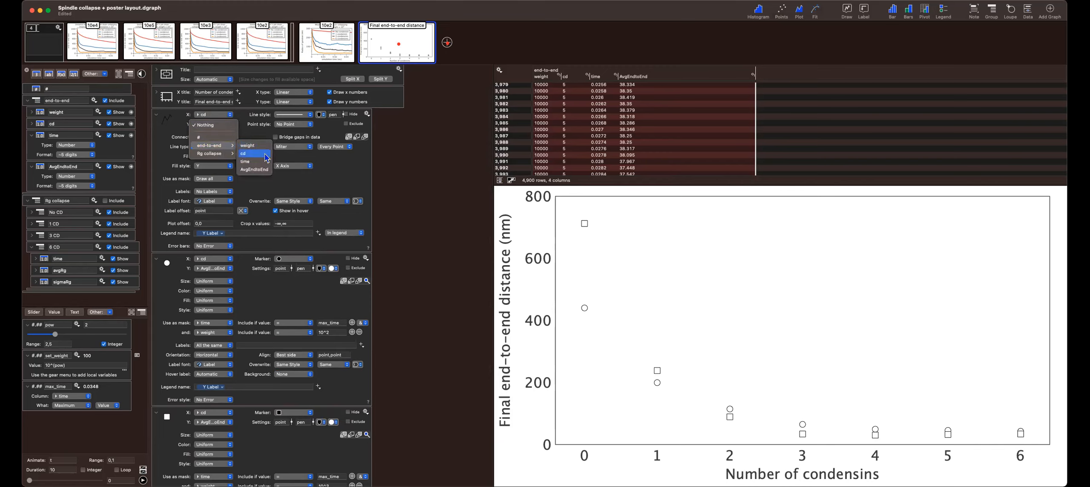
pyautogui.click(255, 170)
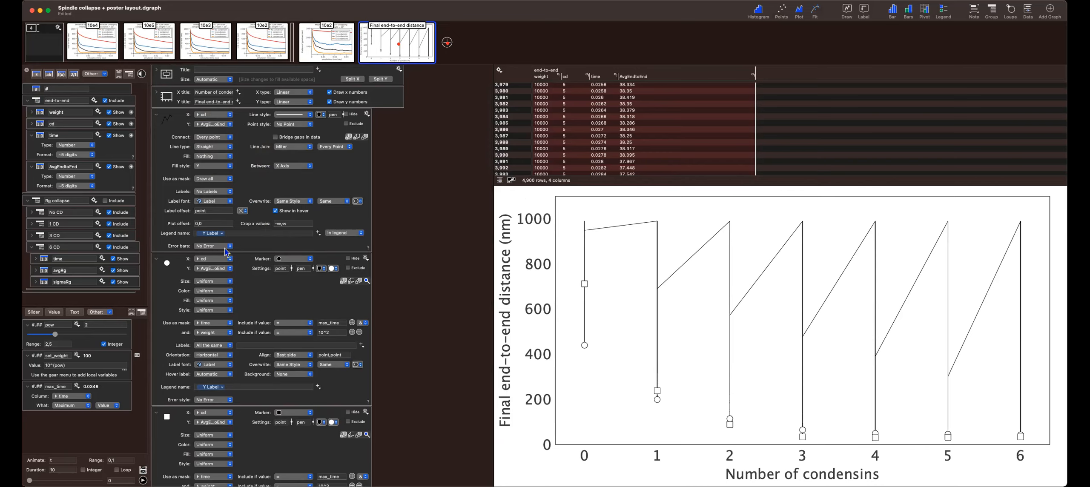
# Copy the mask from the circle-marker points block and paste it into the plot block
pyautogui.click(366, 259)
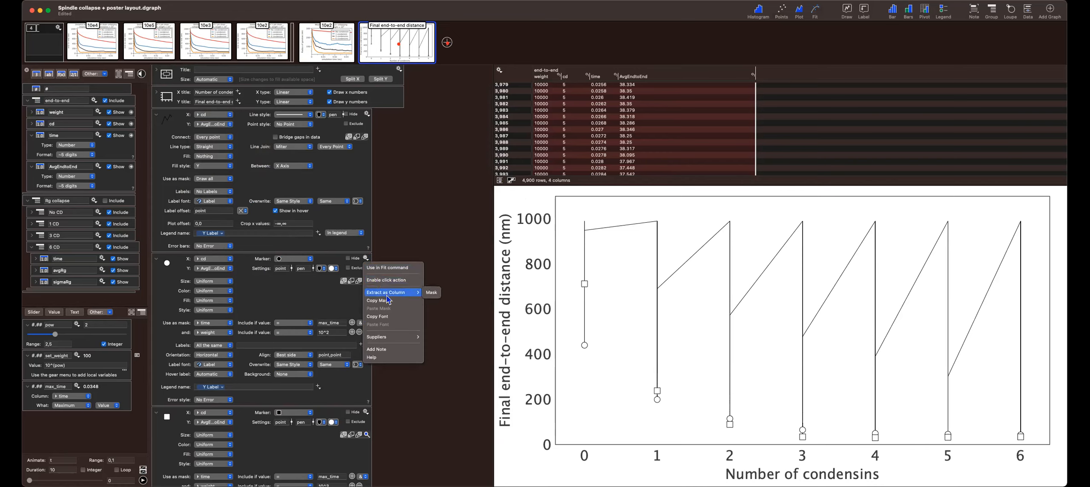
pyautogui.moveTo(389, 293)
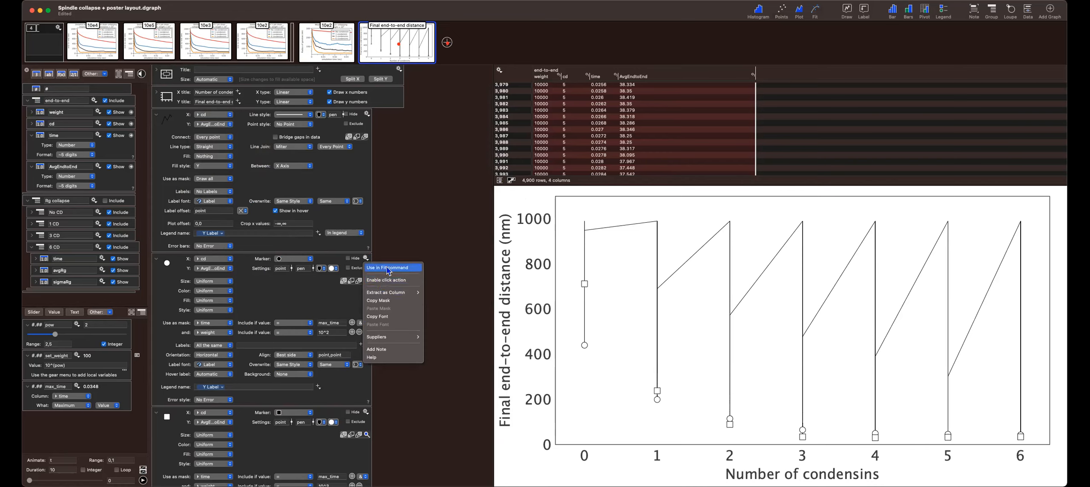
pyautogui.click(393, 300)
pyautogui.click(367, 114)
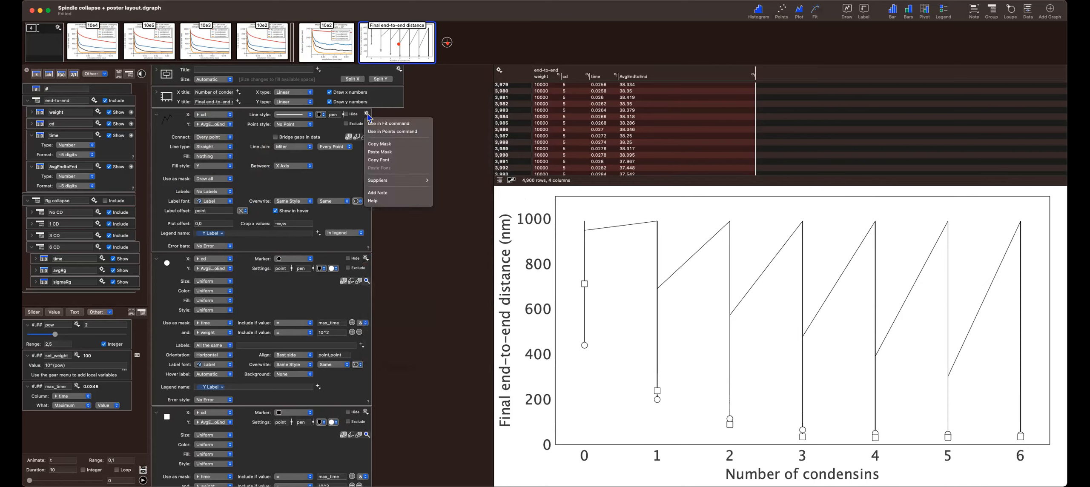
pyautogui.click(376, 152)
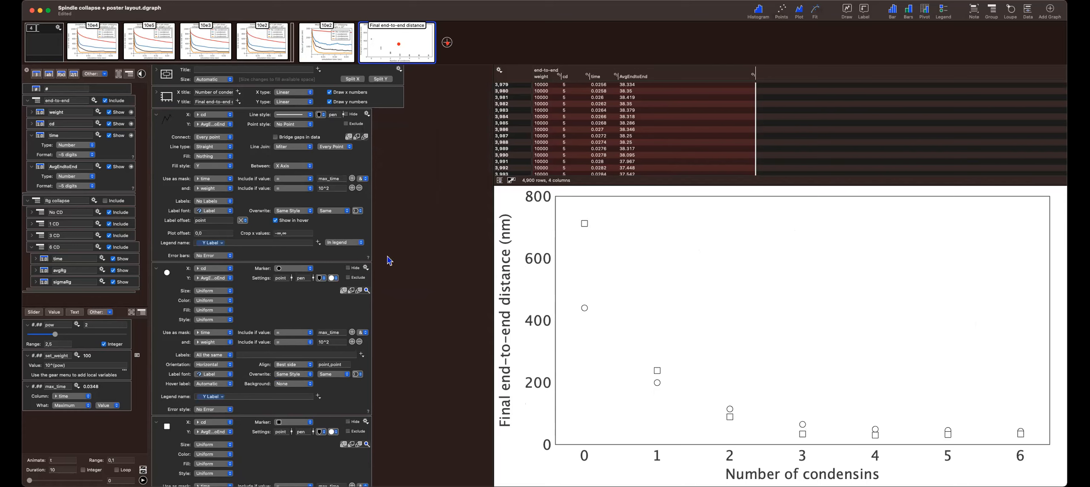
# Delete both points blocks and set the plot block's point style to an outlined circle
pyautogui.moveTo(405, 303)
pyautogui.mouseDown()
pyautogui.moveTo(346, 367)
pyautogui.moveTo(410, 464)
pyautogui.moveTo(304, 458)
pyautogui.moveTo(222, 486)
pyautogui.mouseUp()
pyautogui.press('Delete')
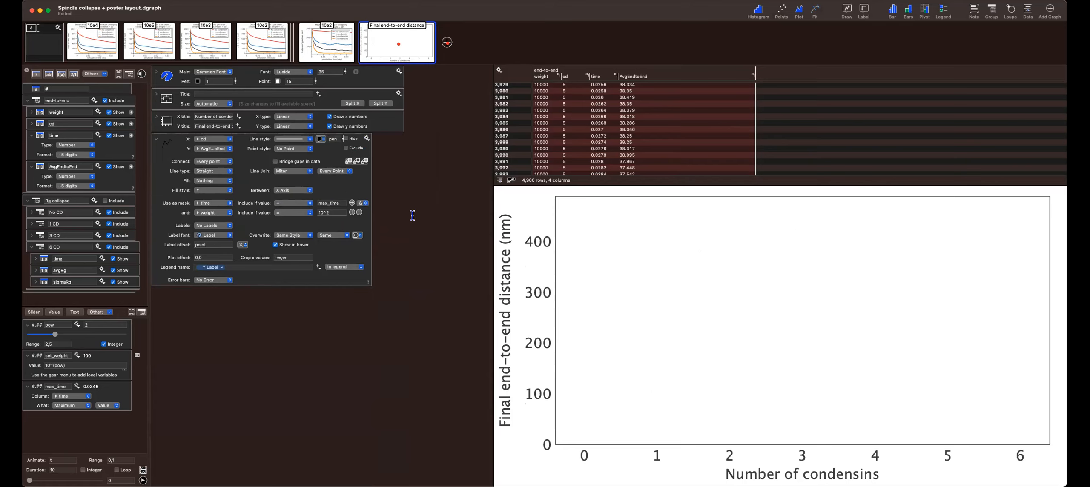
pyautogui.click(310, 149)
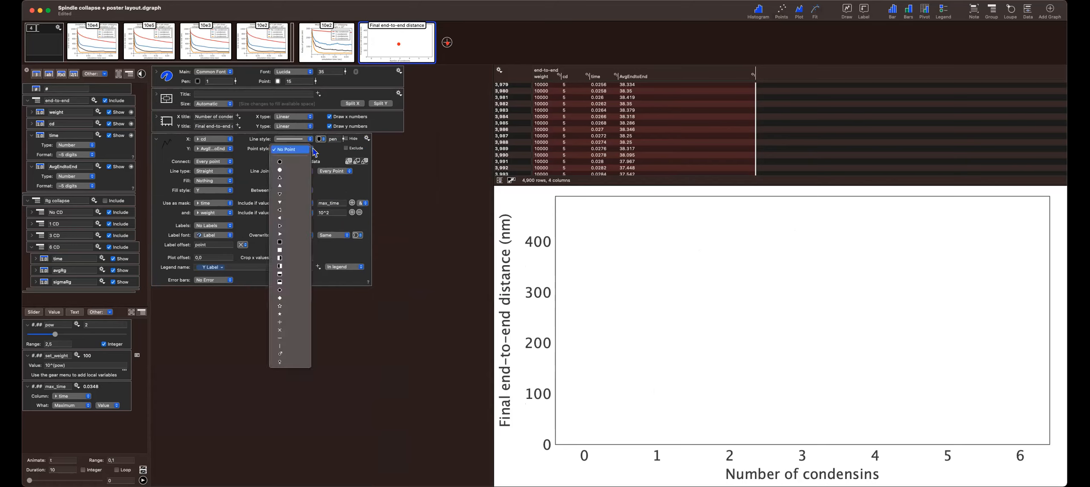
pyautogui.click(293, 173)
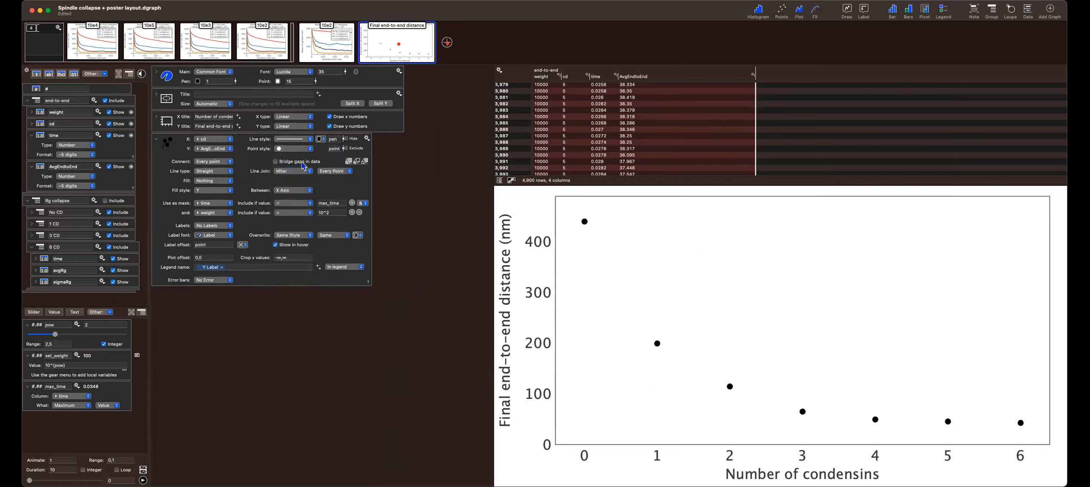
pyautogui.click(312, 149)
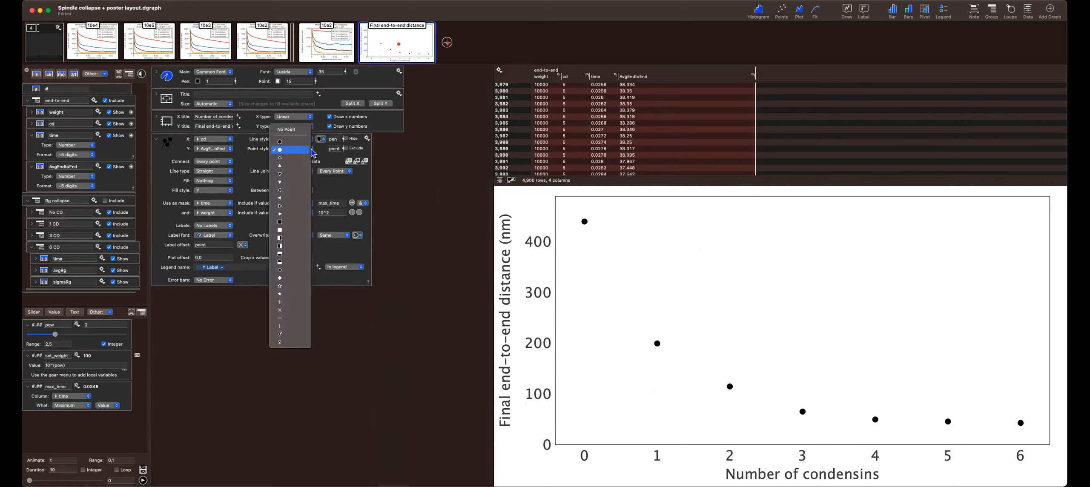
pyautogui.click(290, 142)
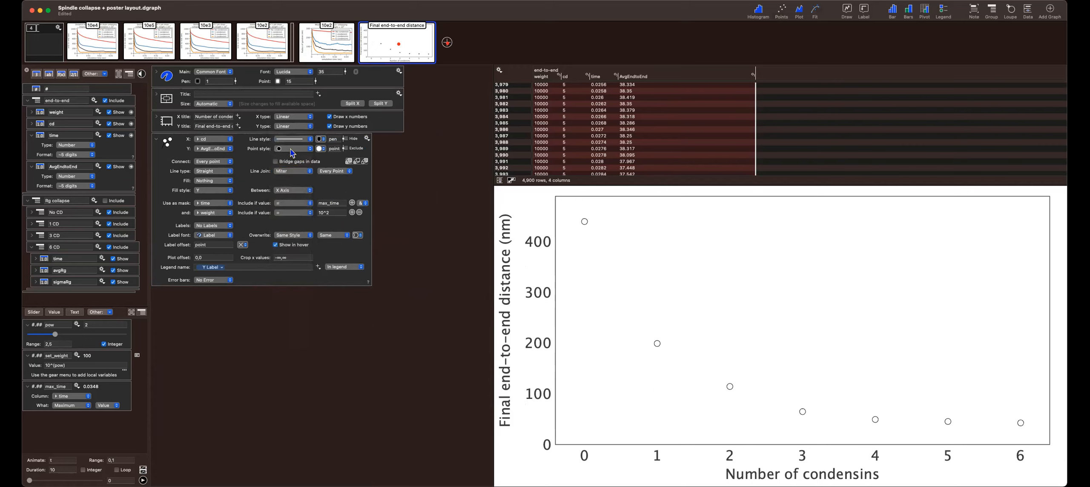
# Set the plot to connect points if x increases, with gaps in the data bridged
pyautogui.click(228, 162)
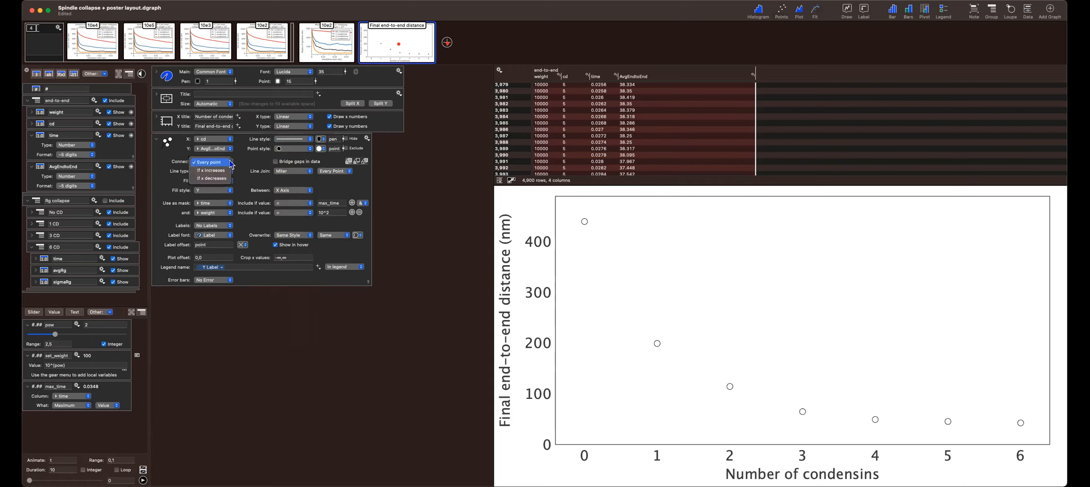
pyautogui.click(227, 179)
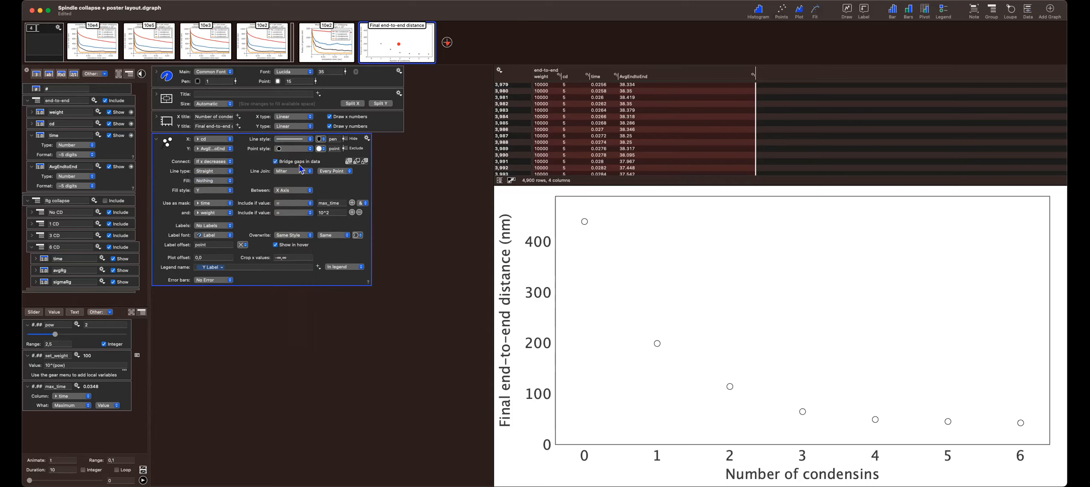
pyautogui.click(229, 161)
pyautogui.click(228, 156)
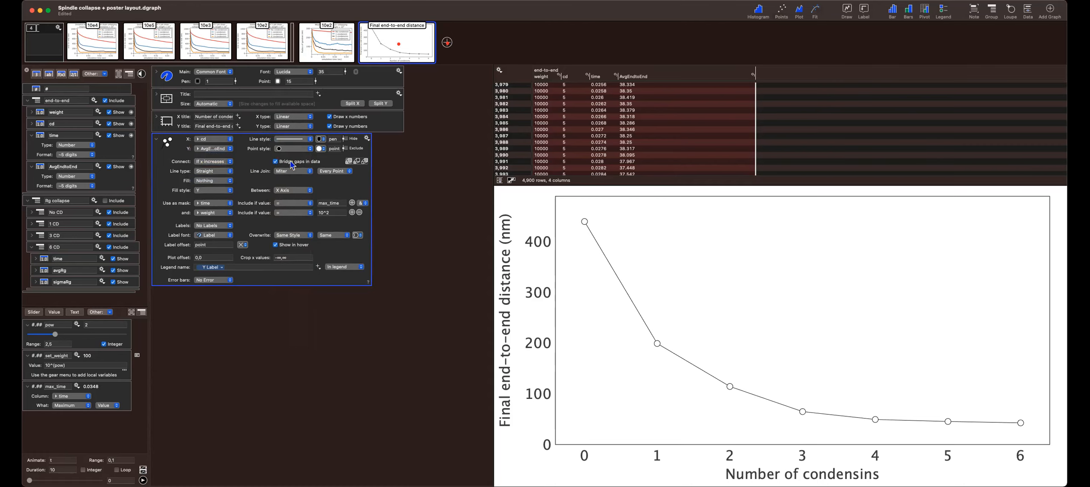
pyautogui.click(274, 161)
pyautogui.click(275, 162)
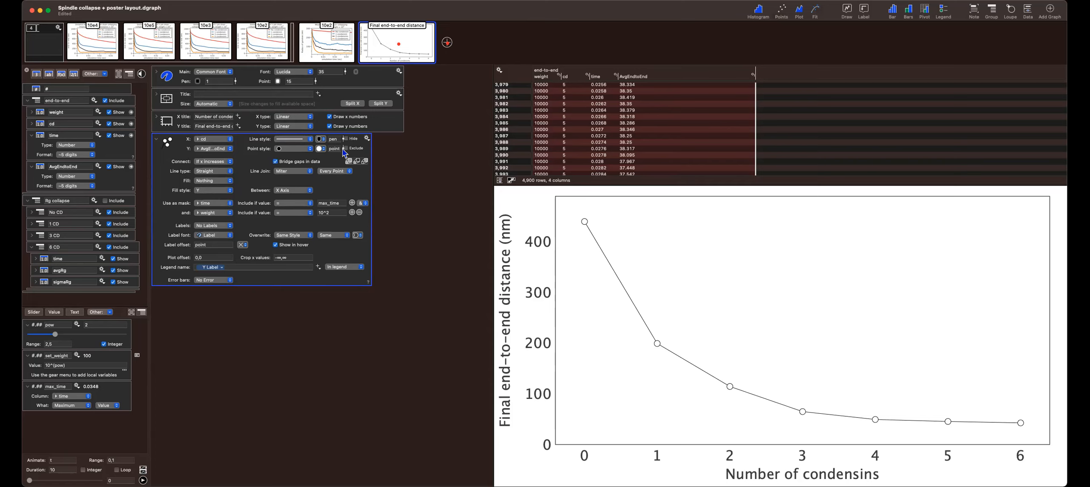
# Style the plot with points of size 24 and a finely dotted line of pen width 5
pyautogui.moveTo(342, 149); pyautogui.dragTo(343, 142)
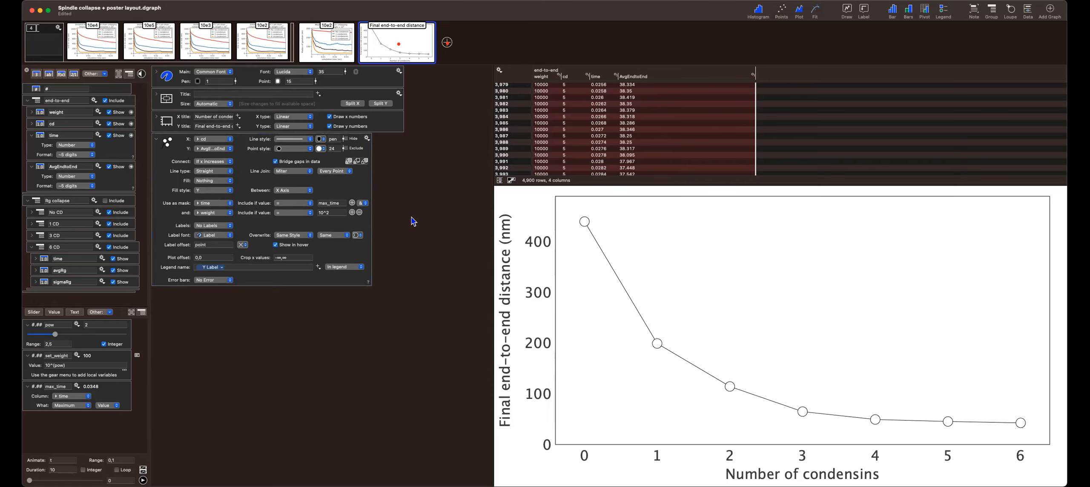
pyautogui.click(310, 141)
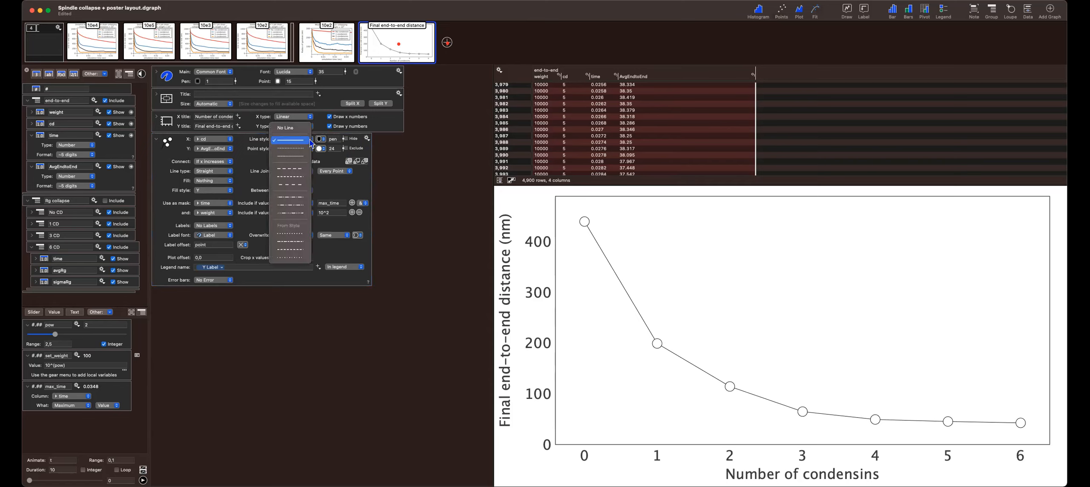
pyautogui.click(304, 150)
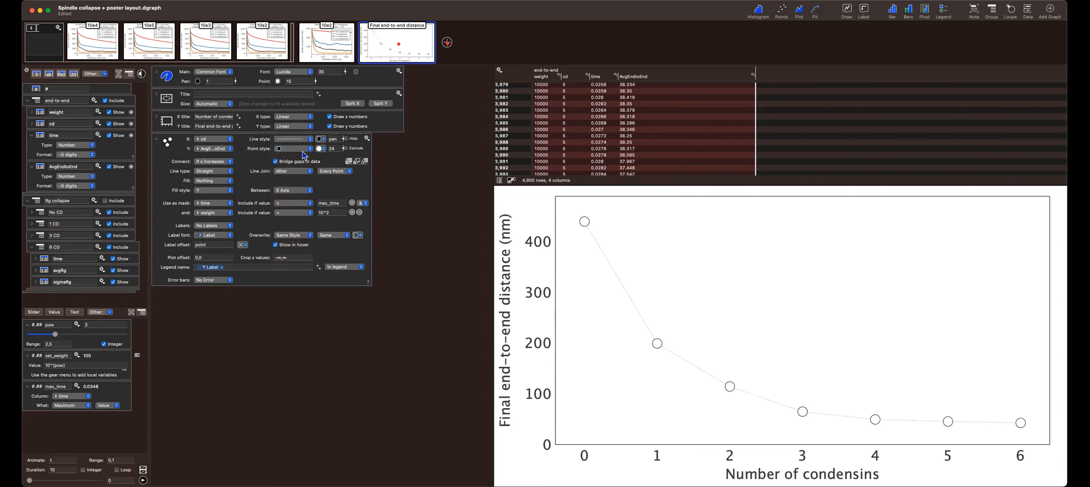
pyautogui.moveTo(343, 140); pyautogui.dragTo(343, 131)
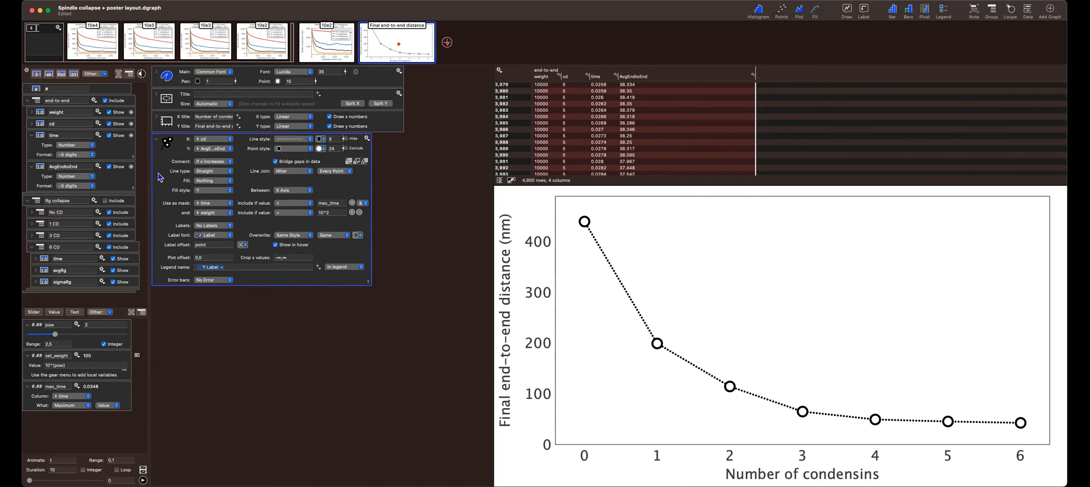
# Duplicate the styled plot block three times and collapse all four plot blocks
pyautogui.moveTo(159, 177); pyautogui.dragTo(176, 468)
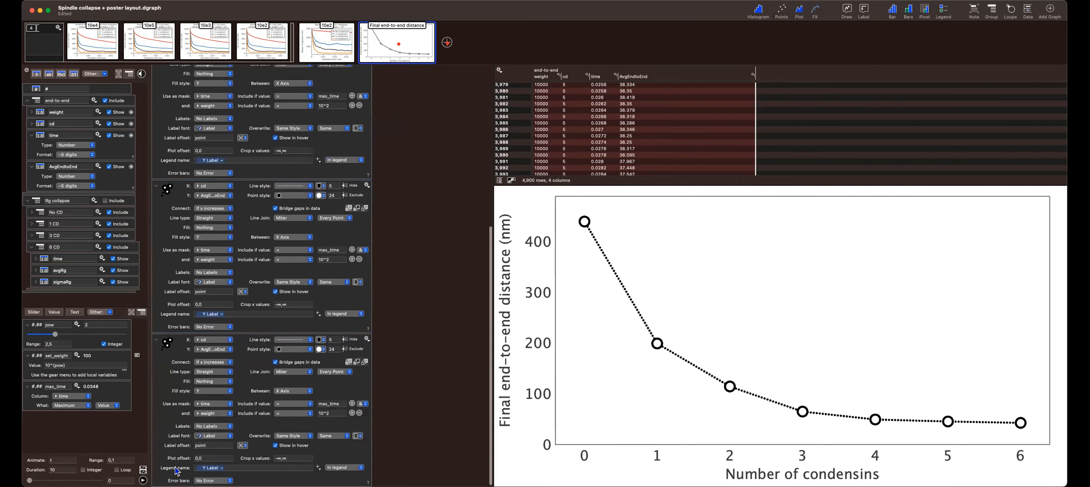
pyautogui.scroll(5, 415, 371)
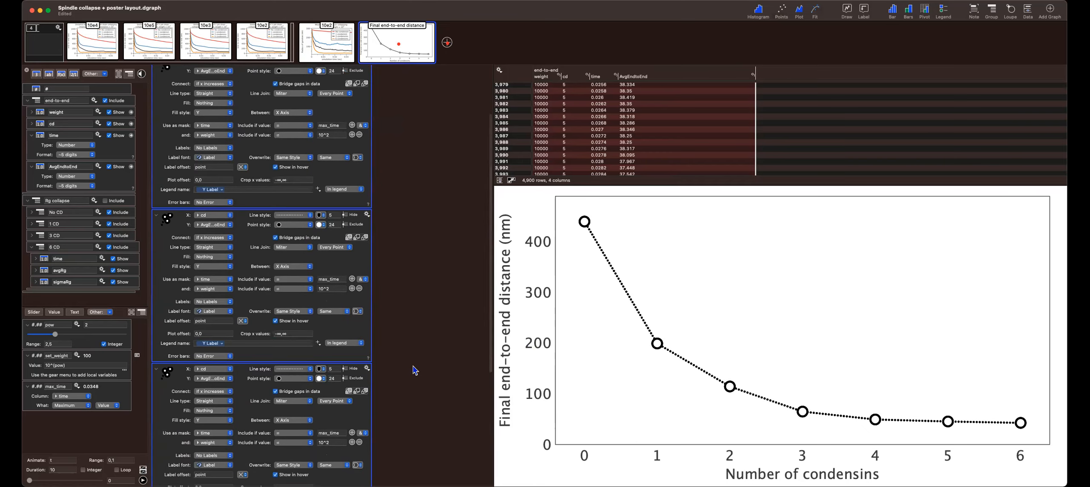
pyautogui.press('Left')
pyautogui.click(363, 258)
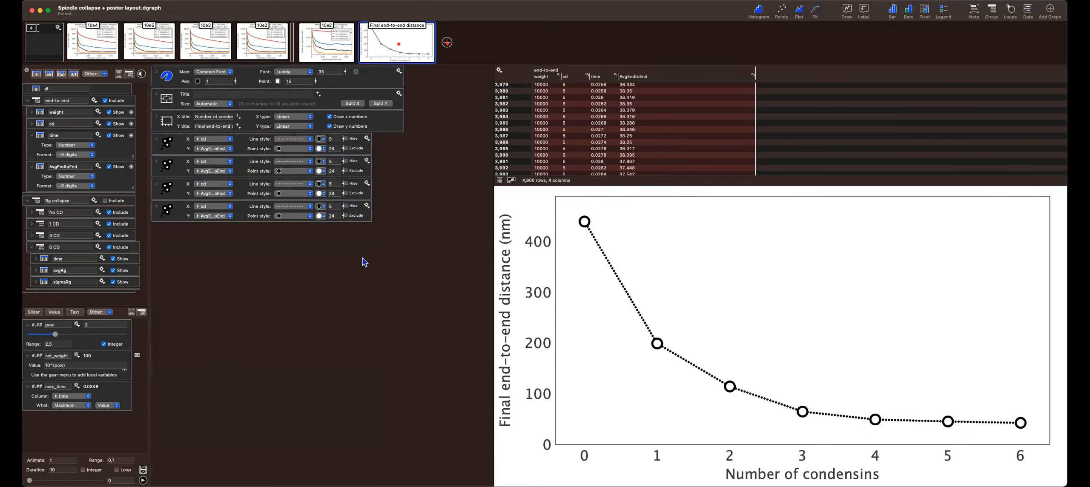
# Set the point styles of the three copied plot blocks to outlined square, diamond and downward triangle, in that order
pyautogui.click(310, 172)
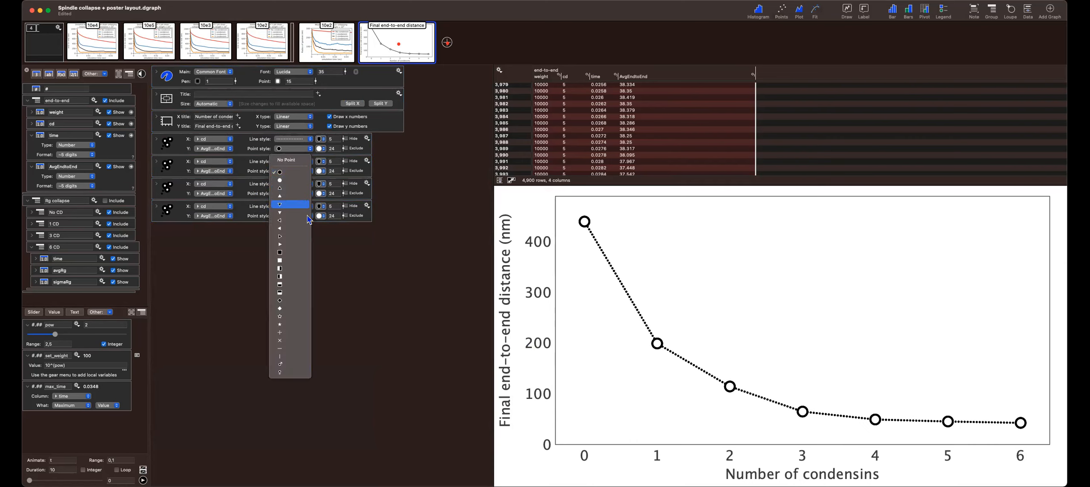
pyautogui.click(305, 253)
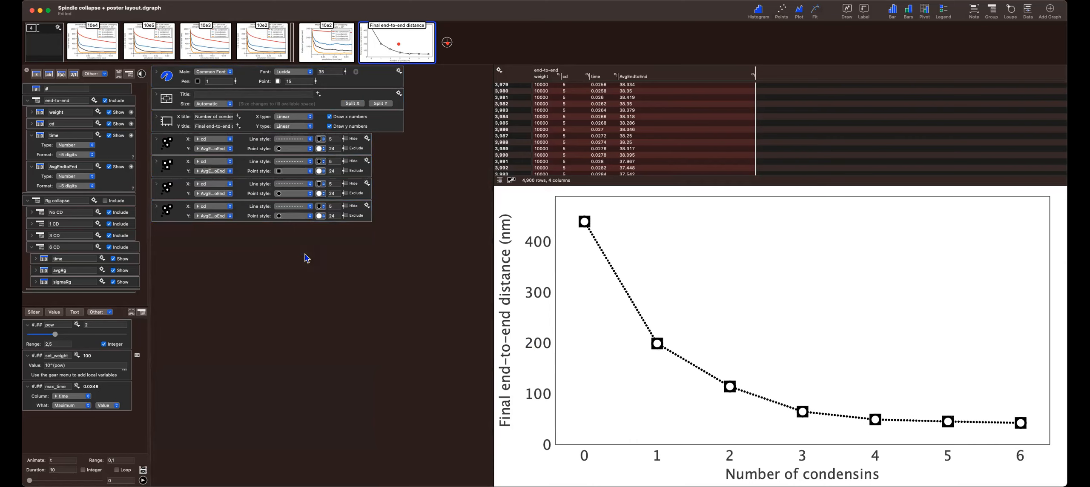
pyautogui.click(312, 195)
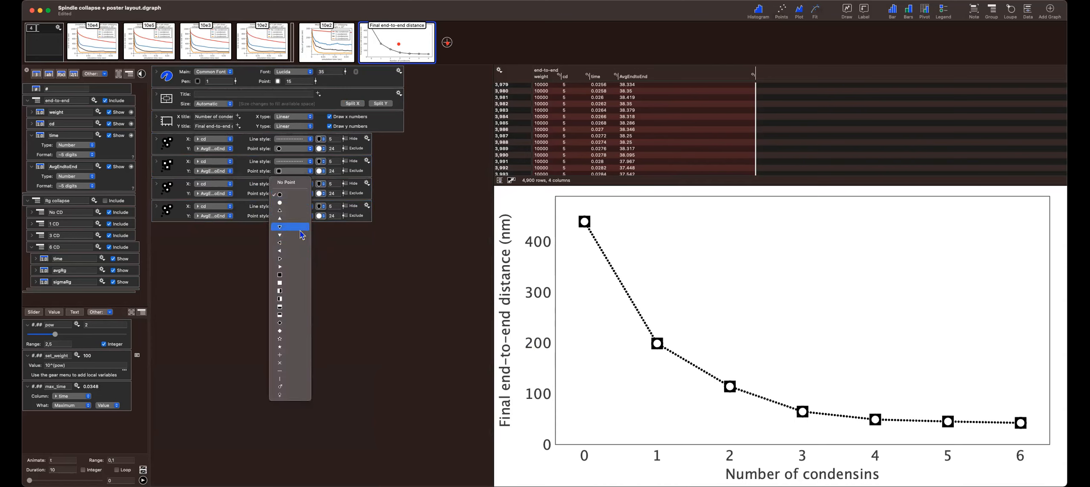
pyautogui.click(308, 323)
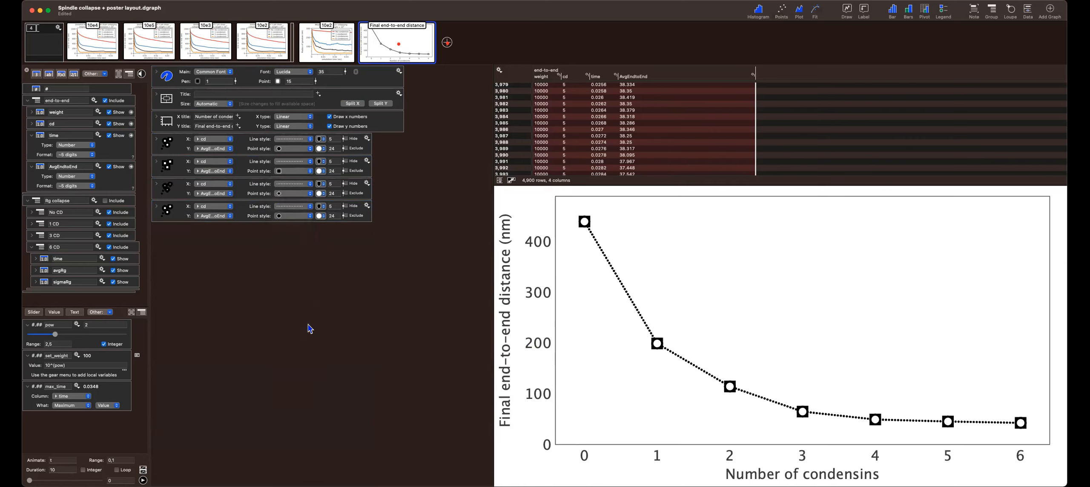
pyautogui.click(310, 217)
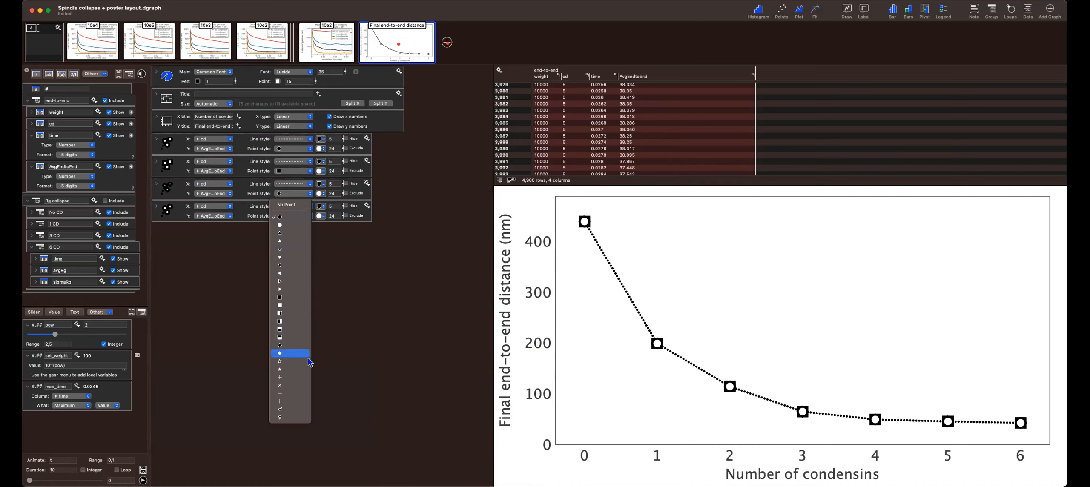
pyautogui.click(302, 255)
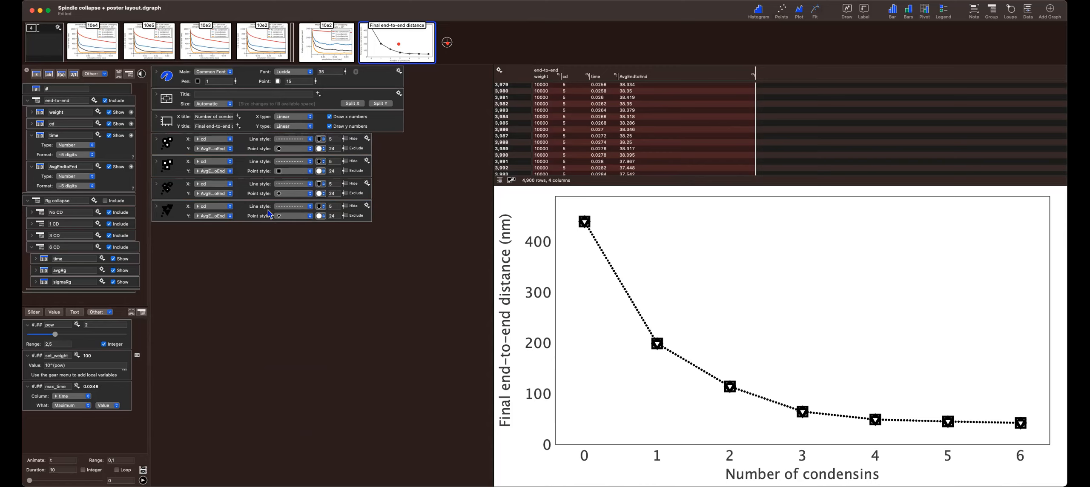
# Expand the second plot block and set its weight mask value to 10^3
pyautogui.click(156, 163)
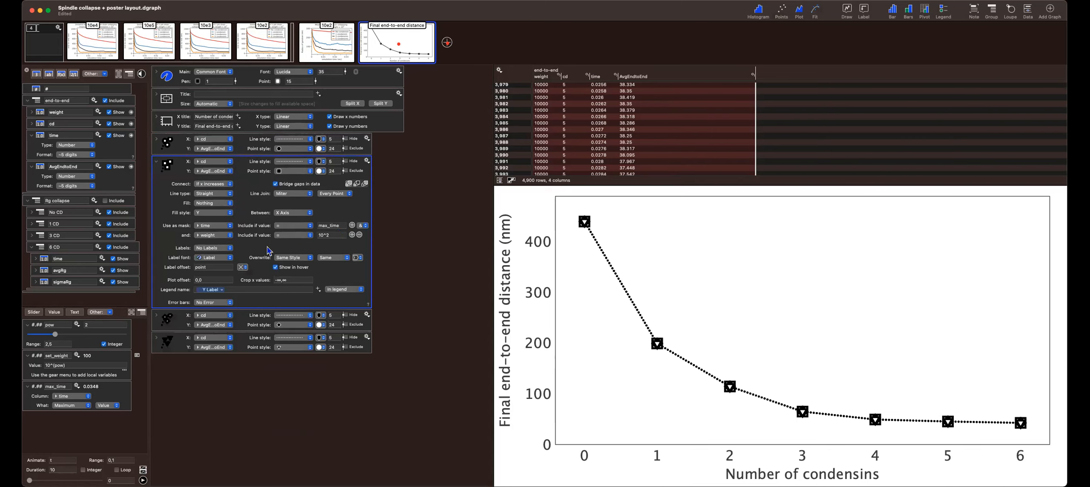
pyautogui.click(160, 315)
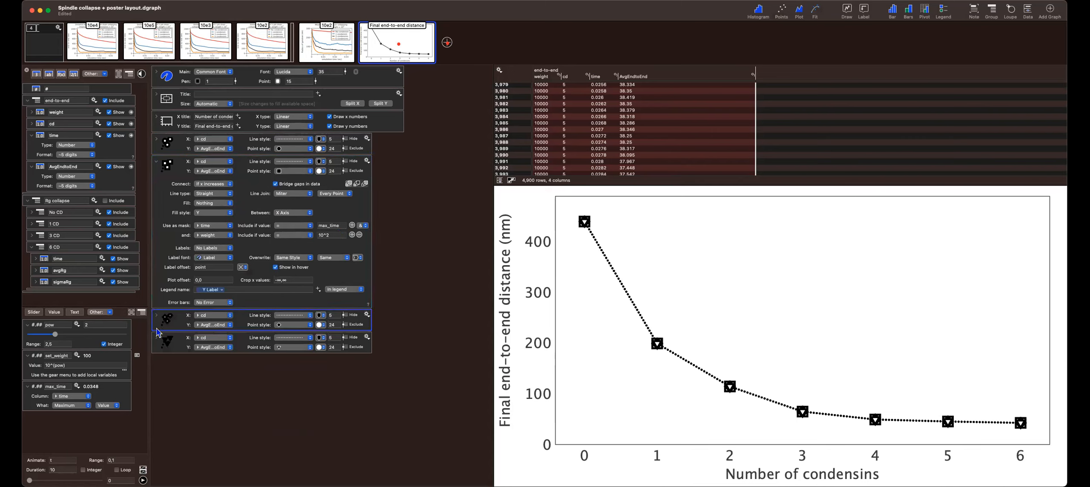
pyautogui.click(332, 234)
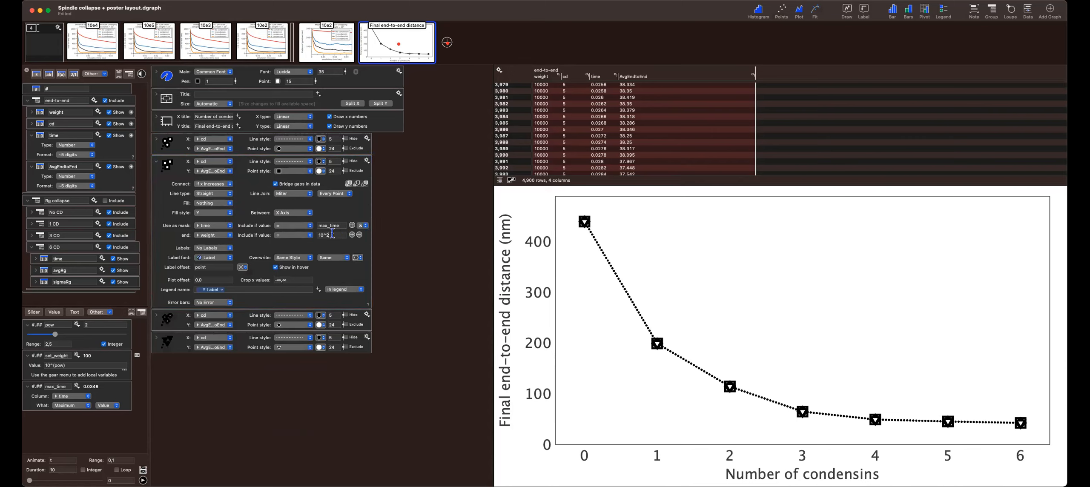
pyautogui.press('BackSpace')
pyautogui.press('Return')
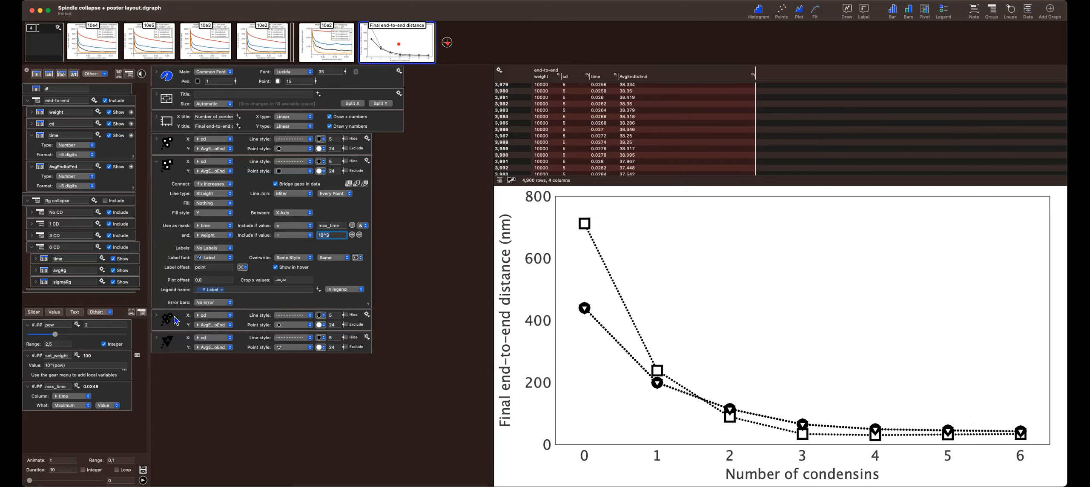
# Expand the third plot block and set its weight mask value to 10^4
pyautogui.click(157, 319)
pyautogui.click(334, 388)
pyautogui.press('BackSpace')
pyautogui.write('4')
pyautogui.press('Return')
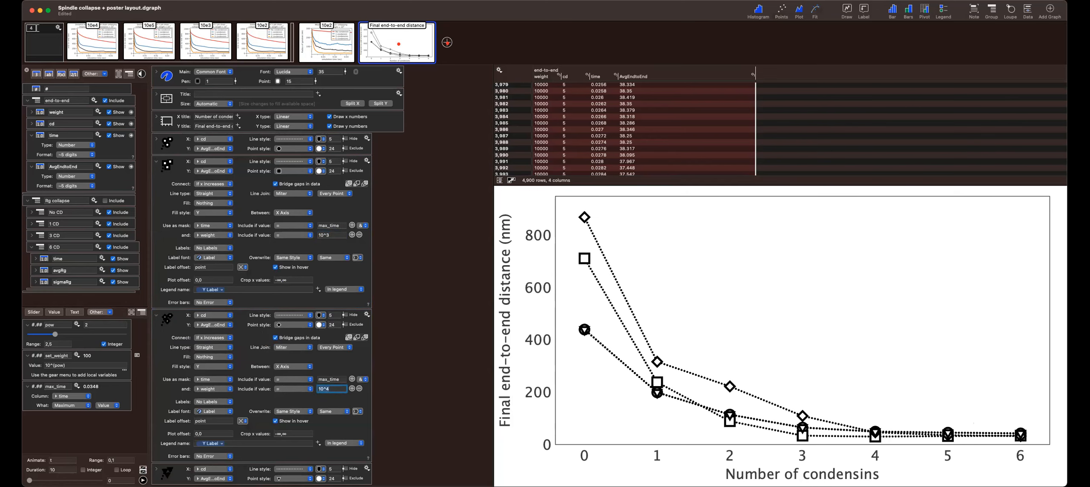
# Expand the fourth plot block and set its weight mask value to 10^5
pyautogui.scroll(-2, 393, 355)
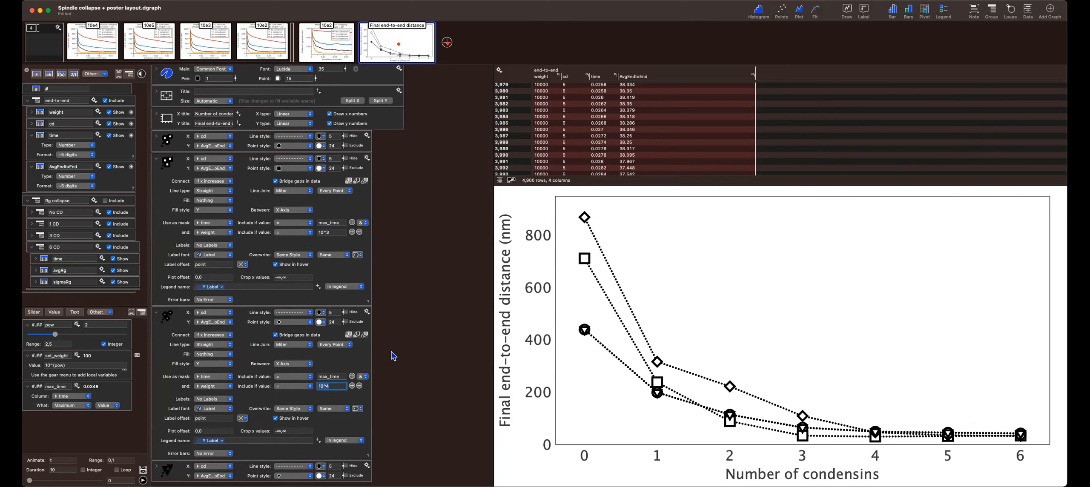
pyautogui.click(156, 470)
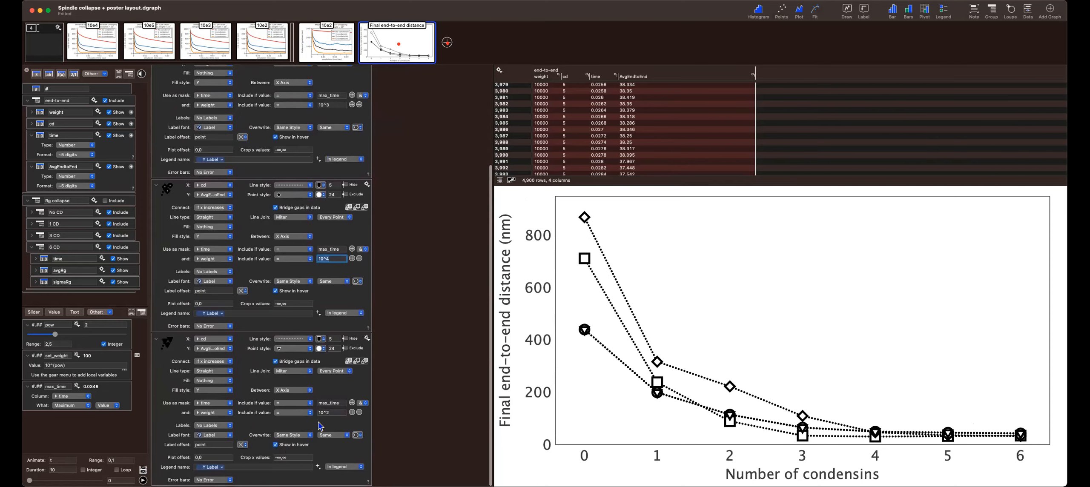
pyautogui.click(334, 412)
pyautogui.press('BackSpace')
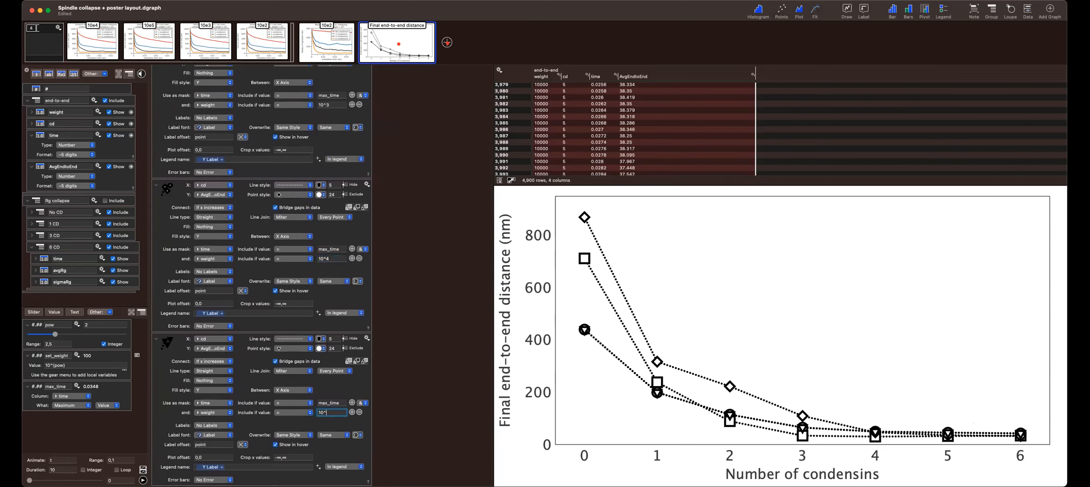
pyautogui.write('5')
pyautogui.press('Return')
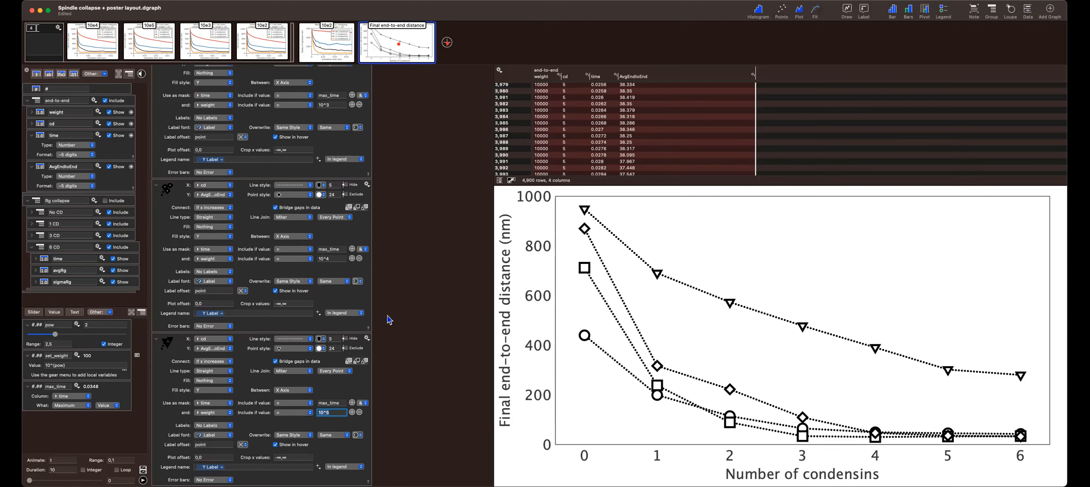
# Open the line style choices for the fourth plot block
pyautogui.click(310, 339)
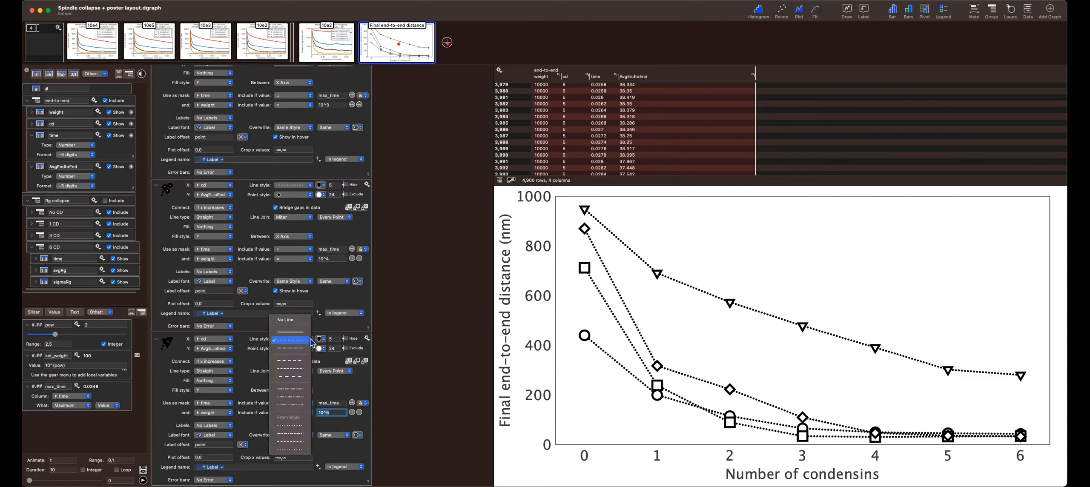
# Change the triangle series to a dashed line and the square series to a solid line
pyautogui.click(301, 361)
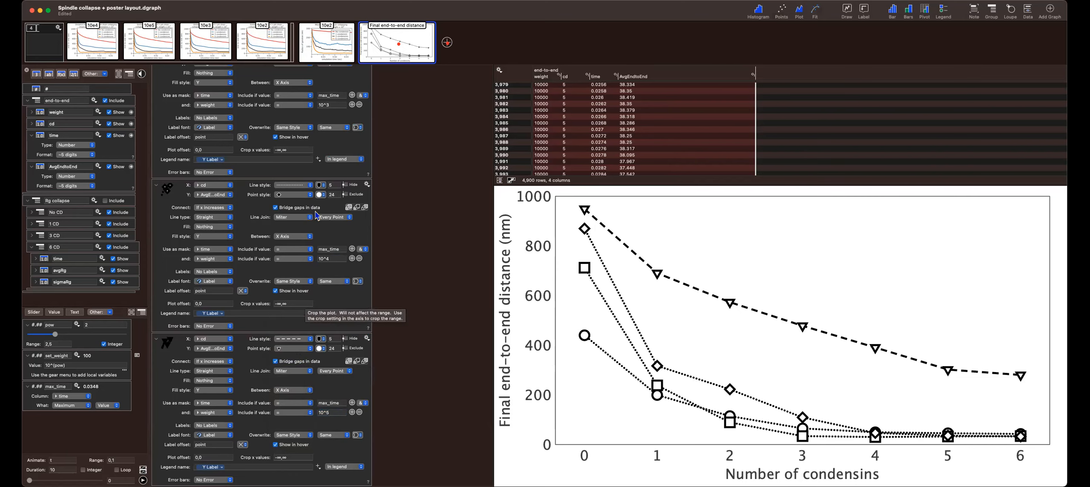
pyautogui.scroll(3, 317, 215)
pyautogui.scroll(3, 317, 215)
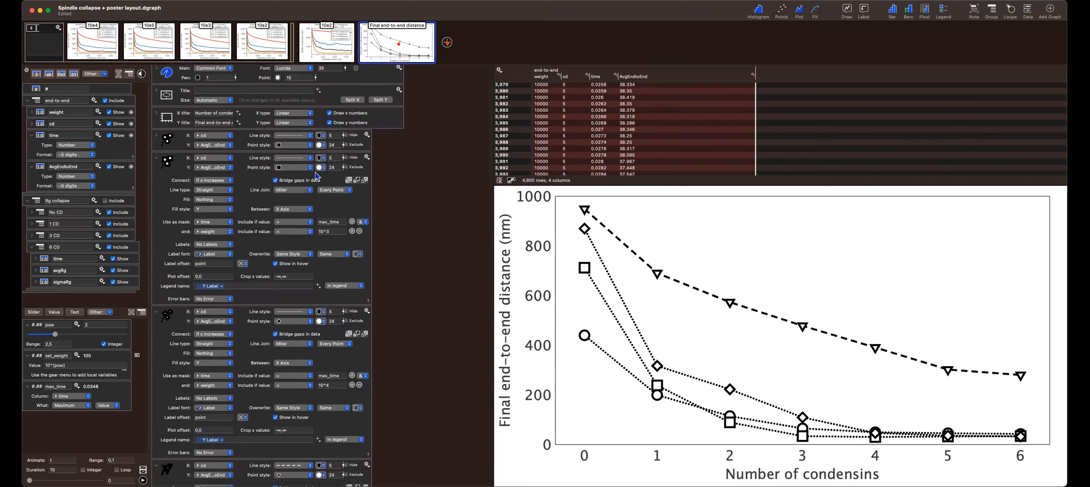
pyautogui.click(310, 158)
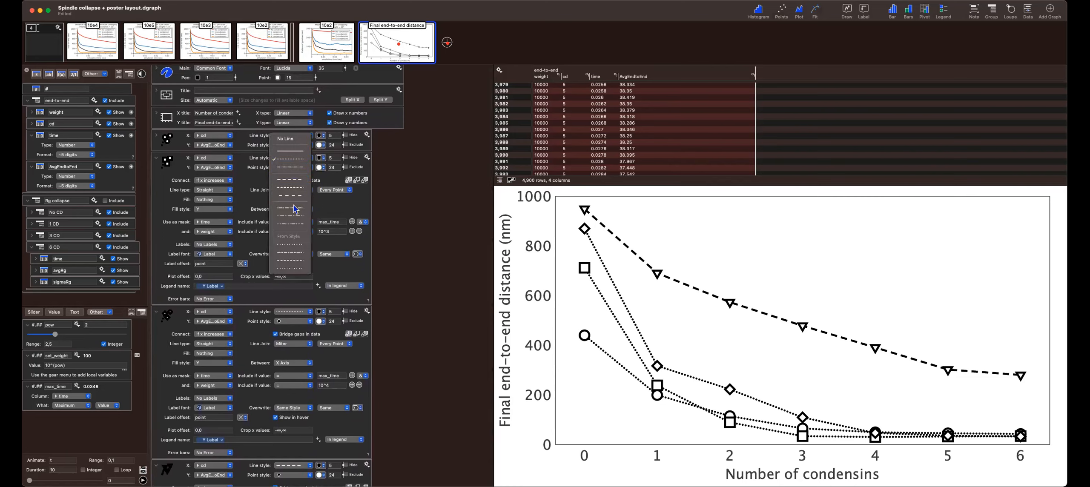
pyautogui.click(296, 151)
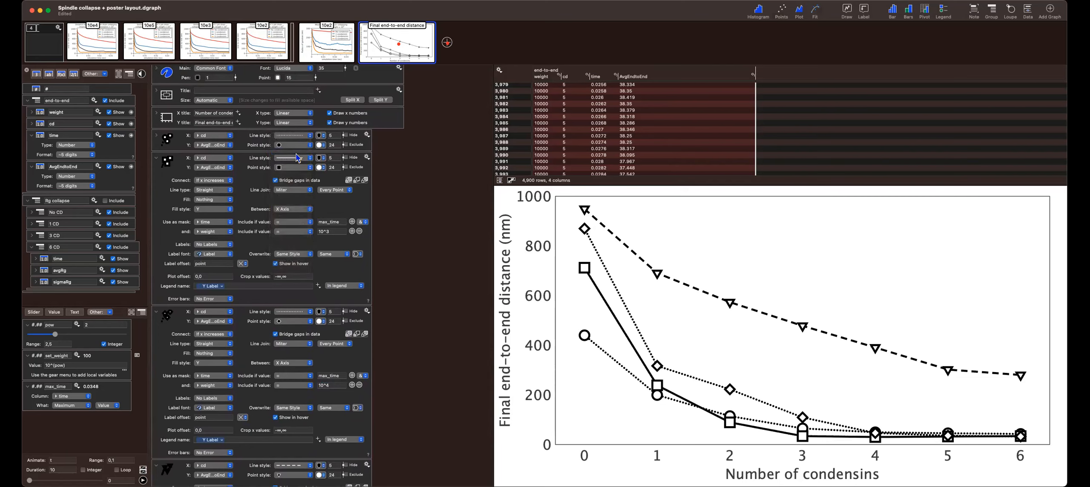
# Change the circle series' line to a dash-dot style
pyautogui.click(312, 169)
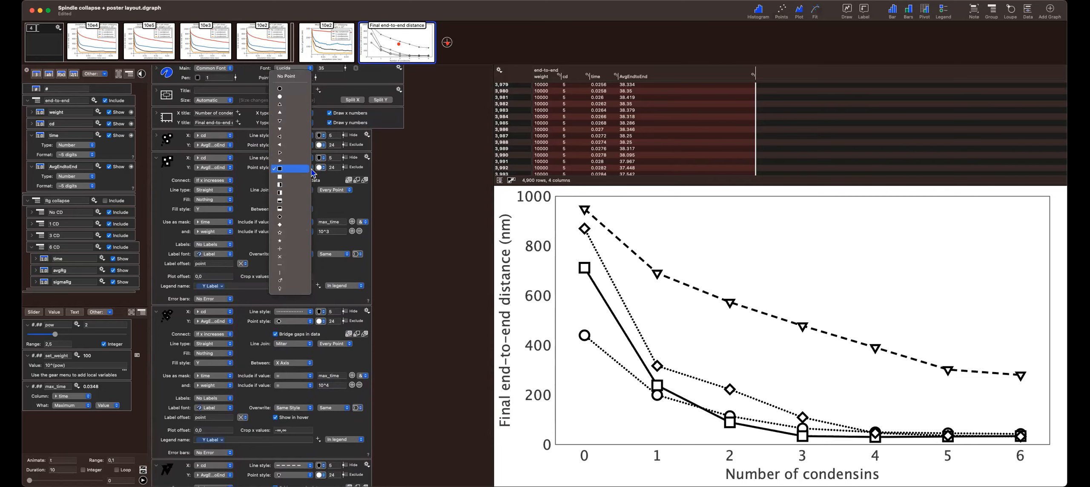
pyautogui.click(313, 170)
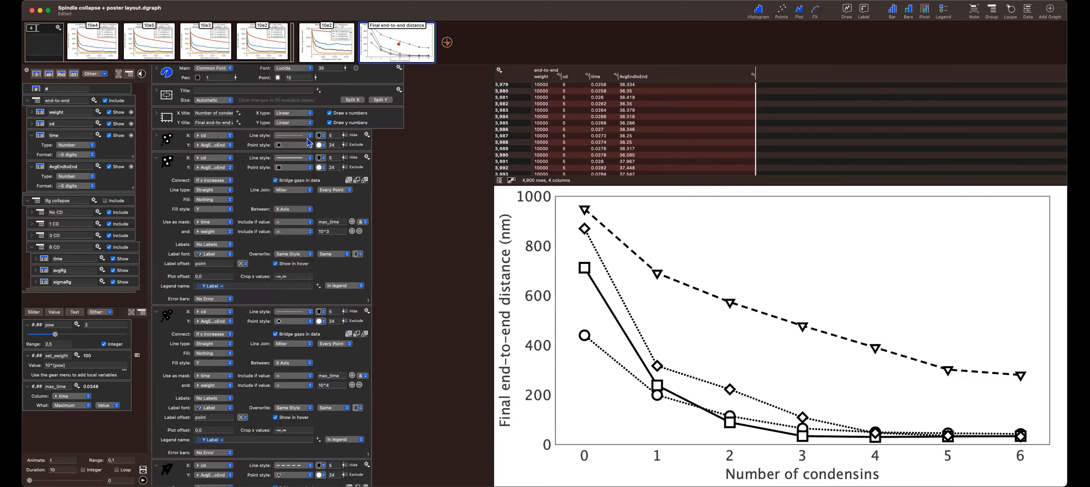
pyautogui.click(311, 136)
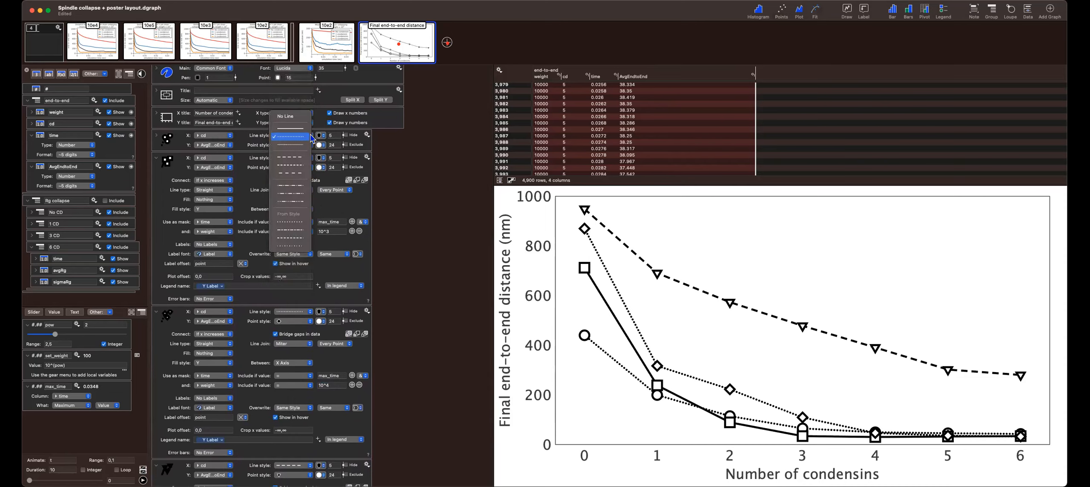
pyautogui.click(301, 202)
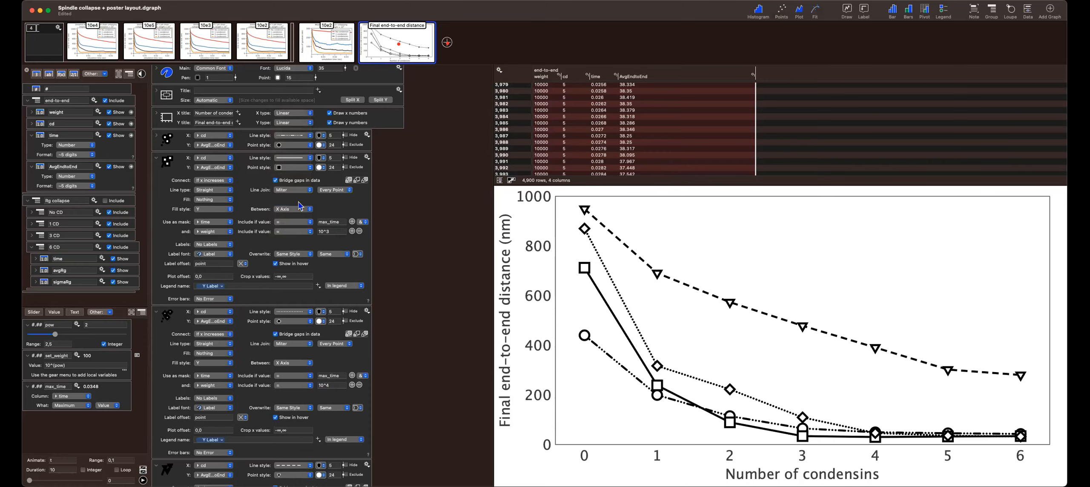
# Collapse all the drawing commands and reorder the series as triangle, diamond, square, circle
pyautogui.press('super+a')
pyautogui.press('Left')
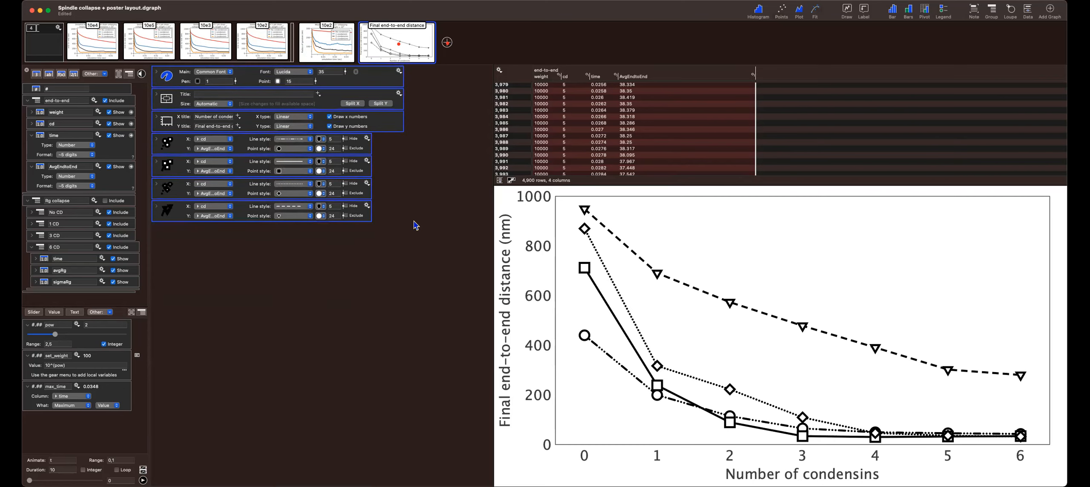
pyautogui.click(372, 211)
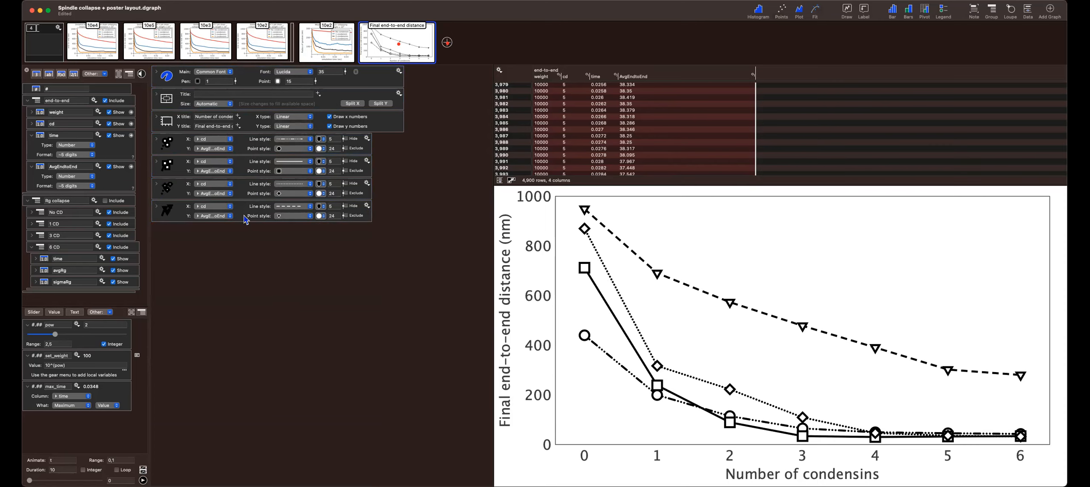
pyautogui.moveTo(241, 151)
pyautogui.mouseDown()
pyautogui.moveTo(240, 140)
pyautogui.moveTo(238, 160)
pyautogui.mouseUp()
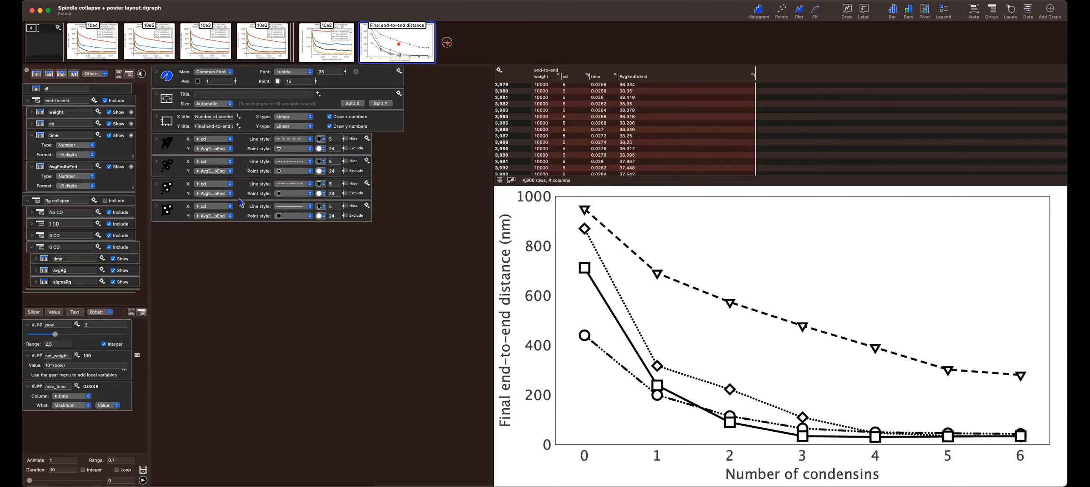
pyautogui.moveTo(240, 215); pyautogui.dragTo(235, 189)
# Use a variable named line for the triangle series' line thickness and add a slider variable with that name
pyautogui.click(334, 138)
pyautogui.press('BackSpace')
pyautogui.write('line')
pyautogui.click(34, 310)
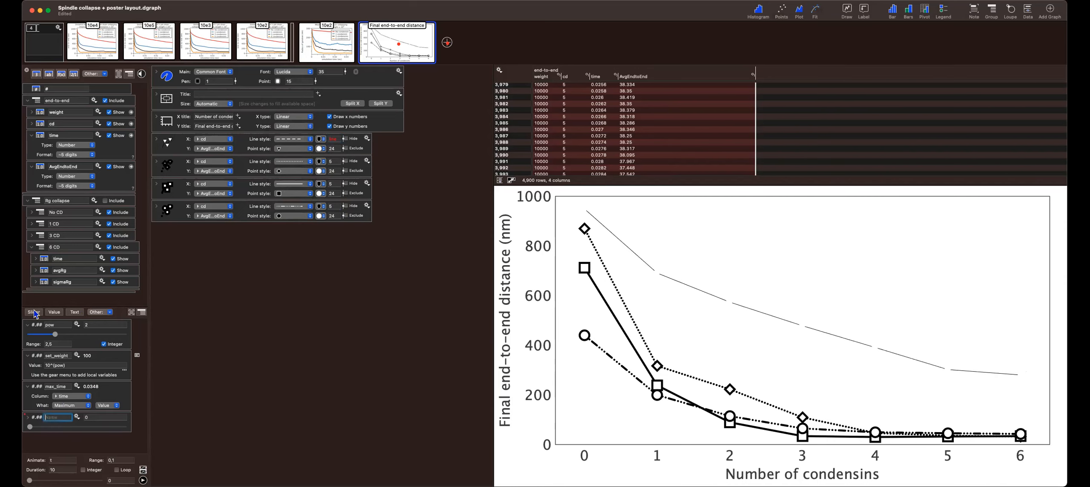
pyautogui.write('line')
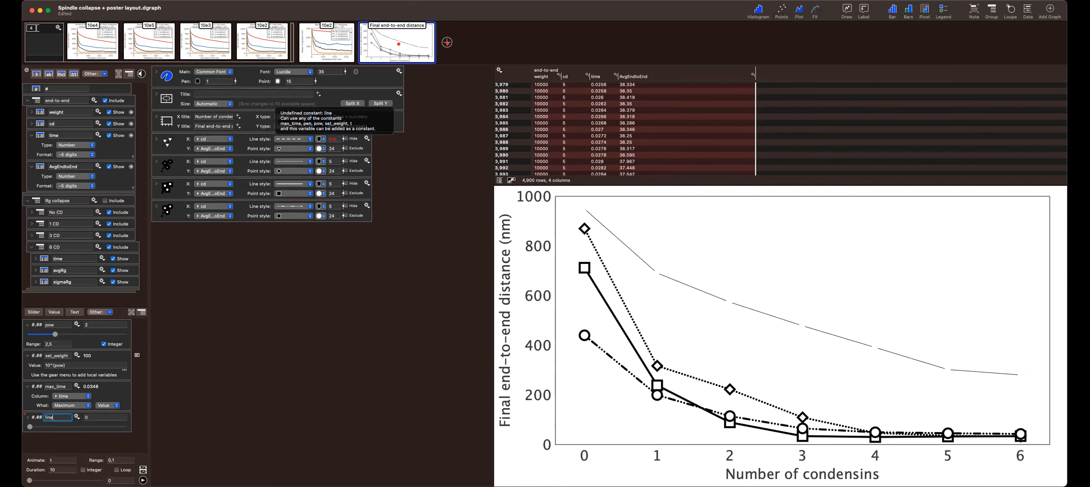
pyautogui.press('Tab')
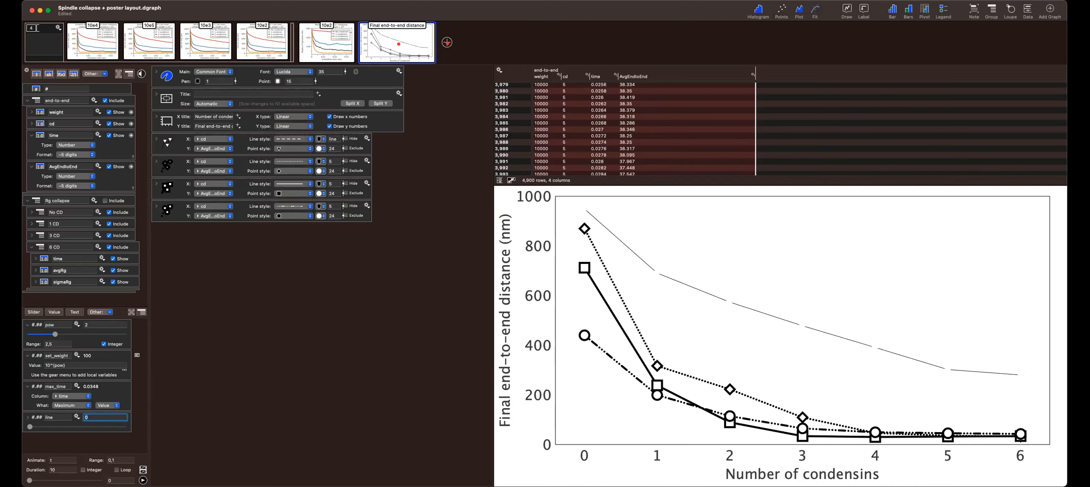
# Set the line slider's range to 1,8 and raise its value to about 4.3
pyautogui.click(28, 417)
pyautogui.click(52, 437)
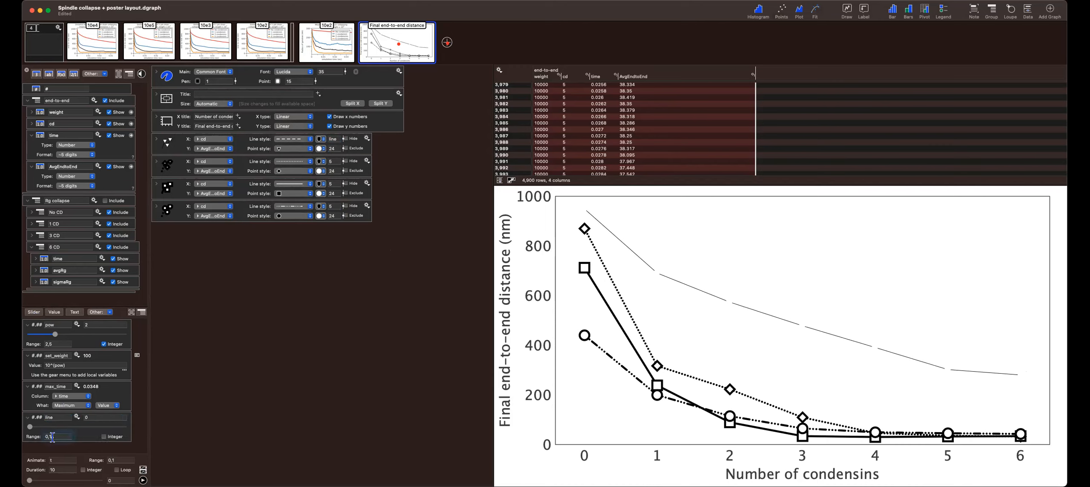
pyautogui.press('BackSpace')
pyautogui.press('BackSpace')
pyautogui.press('BackSpace')
pyautogui.press('Return')
pyautogui.moveTo(30, 426); pyautogui.dragTo(74, 432)
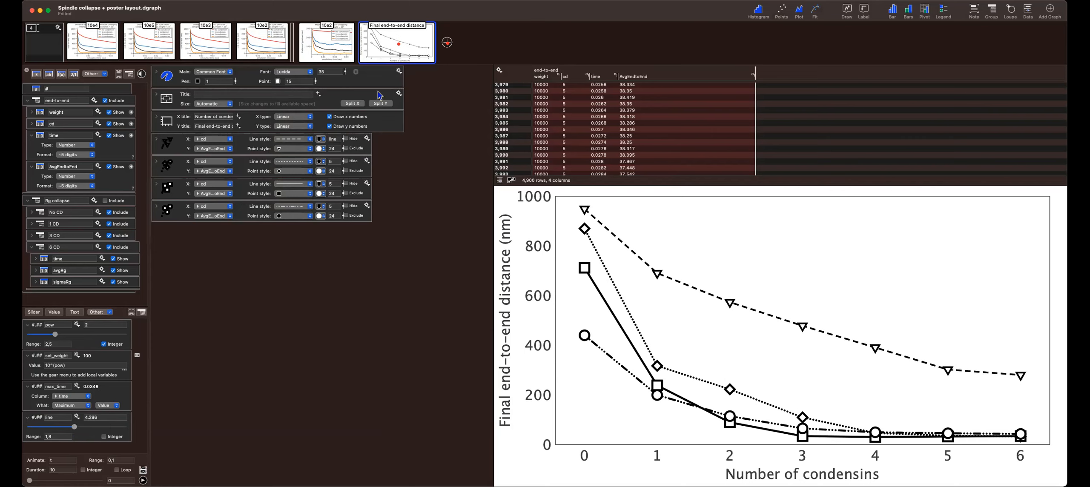
# Set the line thickness of the diamond, square and circle series to the variable line
pyautogui.doubleClick(336, 161)
pyautogui.write('line')
pyautogui.press('Tab')
pyautogui.press('Tab')
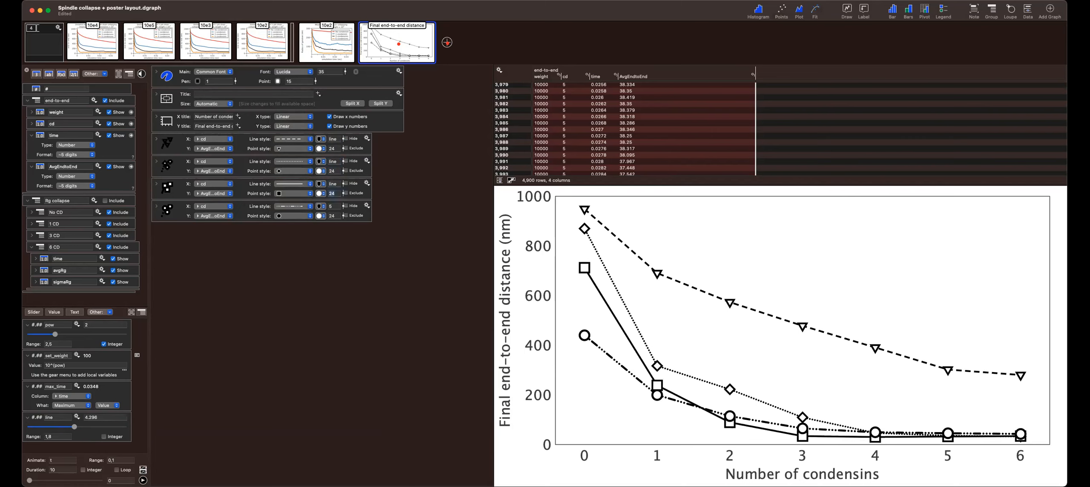
pyautogui.write('line')
pyautogui.press('Return')
pyautogui.click(286, 294)
# Reduce the line thickness variable and set it to exactly 3.5
pyautogui.moveTo(77, 428)
pyautogui.mouseDown()
pyautogui.moveTo(98, 427)
pyautogui.moveTo(65, 429)
pyautogui.moveTo(131, 428)
pyautogui.moveTo(42, 426)
pyautogui.moveTo(62, 424)
pyautogui.mouseUp()
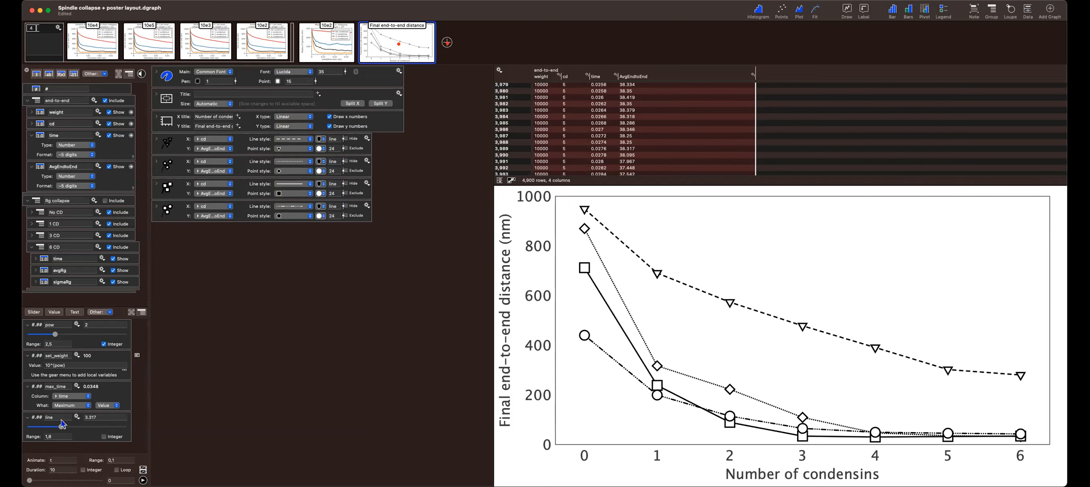
pyautogui.click(105, 417)
pyautogui.press('BackSpace')
pyautogui.press('BackSpace')
pyautogui.press('BackSpace')
pyautogui.press('Return')
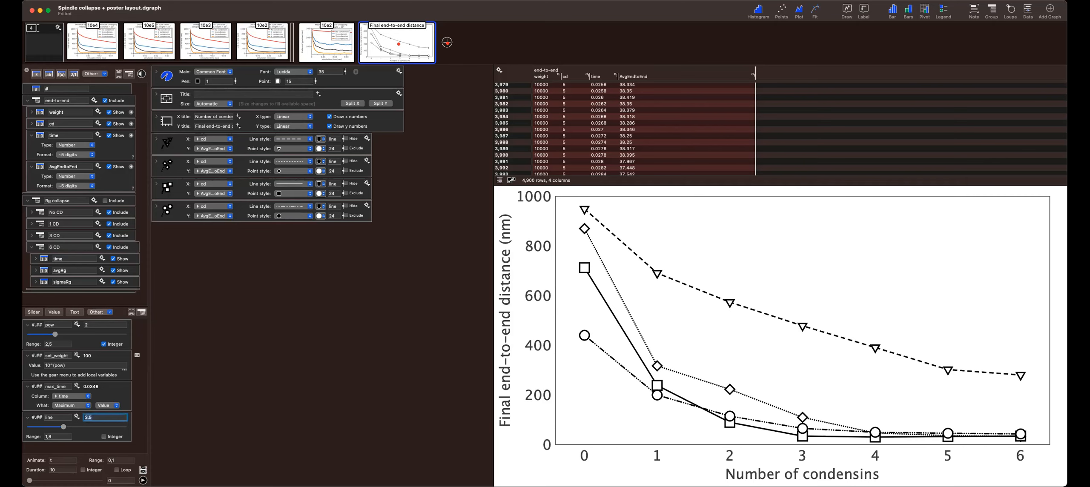
pyautogui.click(254, 400)
# Set the square series' point size to 20
pyautogui.click(336, 194)
pyautogui.press('BackSpace')
pyautogui.press('Return')
pyautogui.click(407, 302)
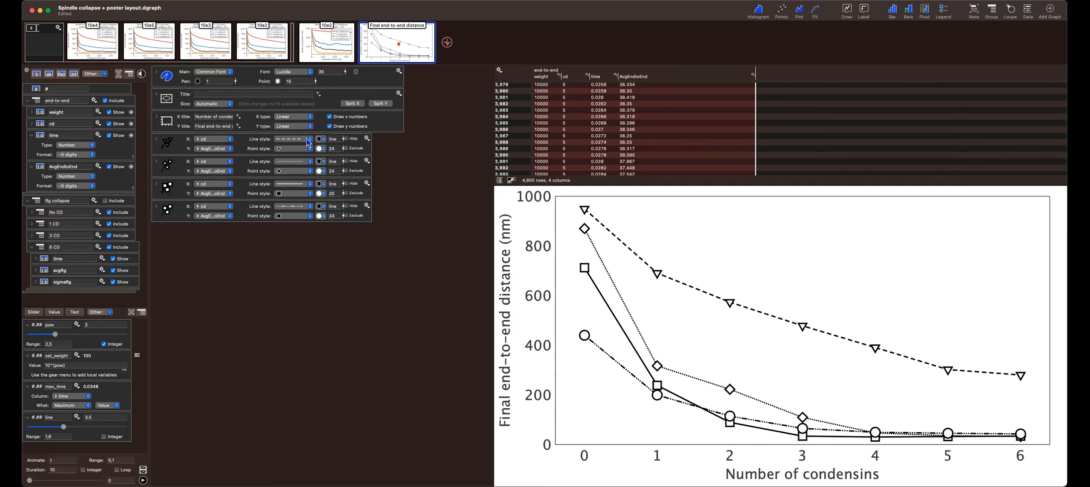
# Set the point size of the triangle series to 28 and of the diamond series to 26
pyautogui.click(332, 148)
pyautogui.press('BackSpace')
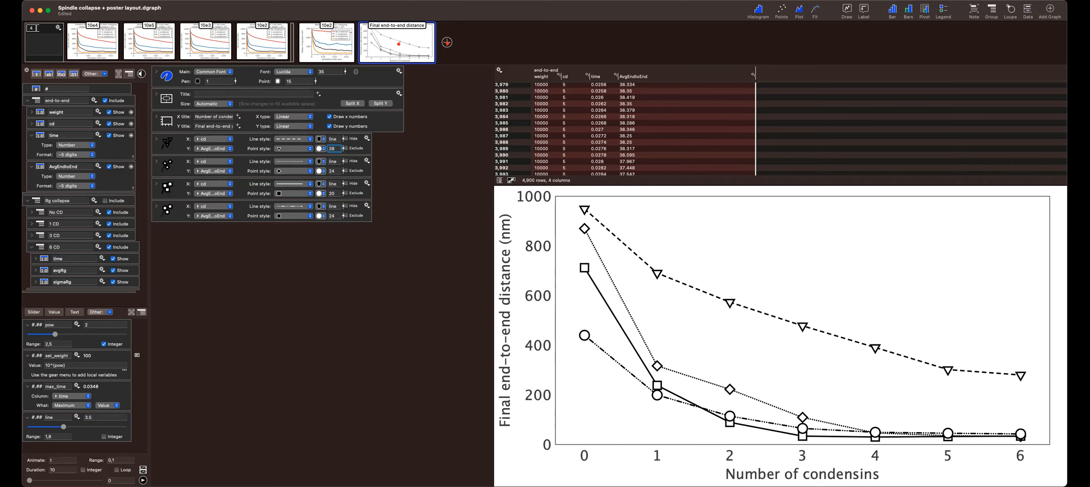
pyautogui.click(462, 271)
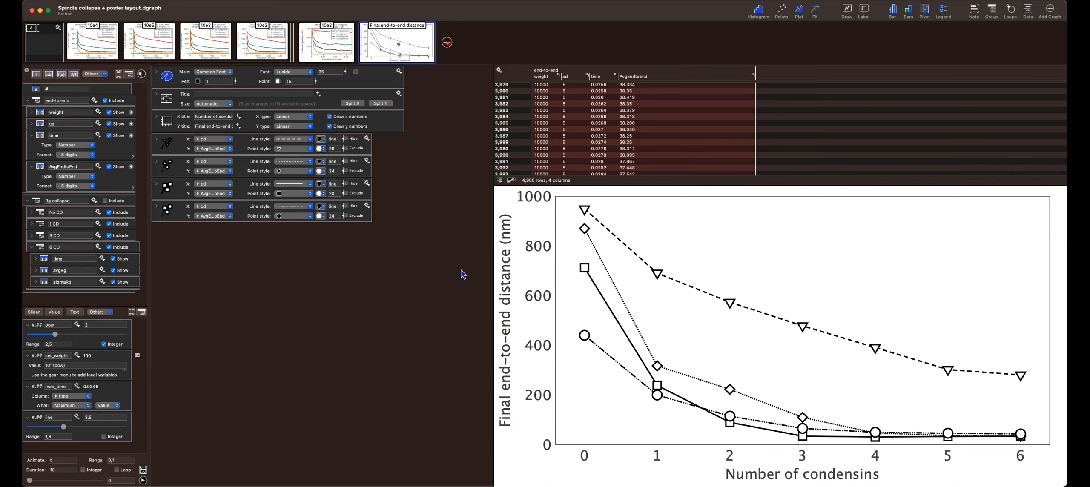
pyautogui.doubleClick(335, 170)
pyautogui.write('2')
pyautogui.press('Return')
pyautogui.click(391, 333)
pyautogui.click(369, 221)
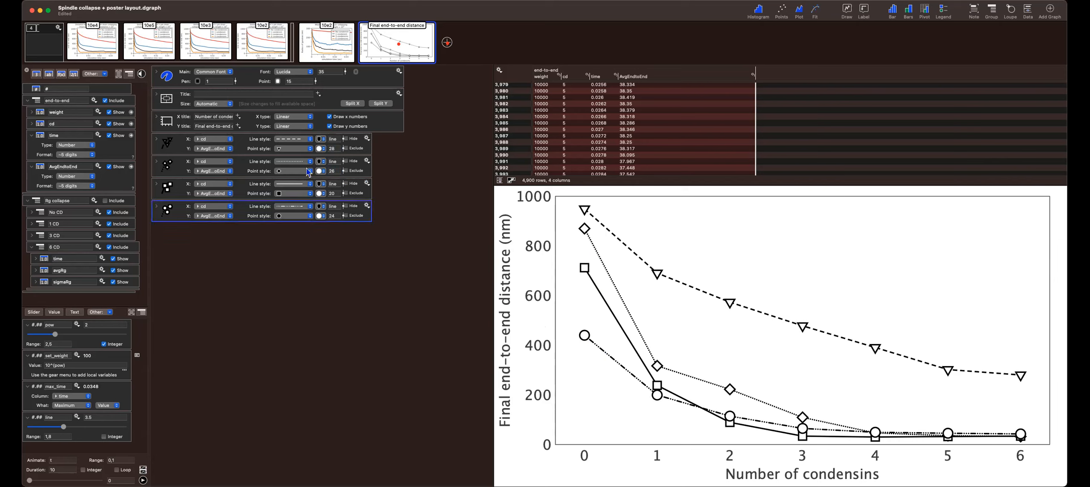
# Try a logarithmic Y axis and switch it back to linear
pyautogui.click(309, 126)
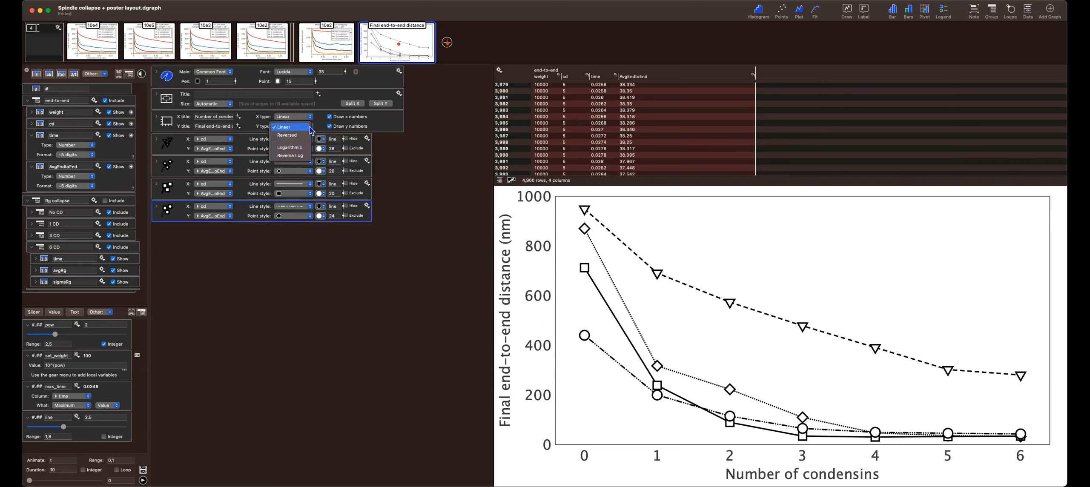
pyautogui.click(300, 149)
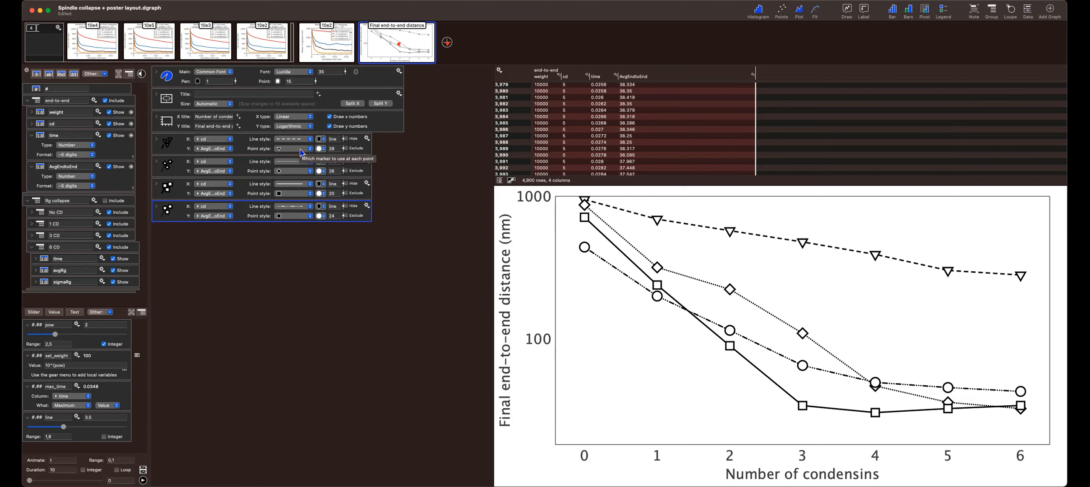
pyautogui.click(309, 127)
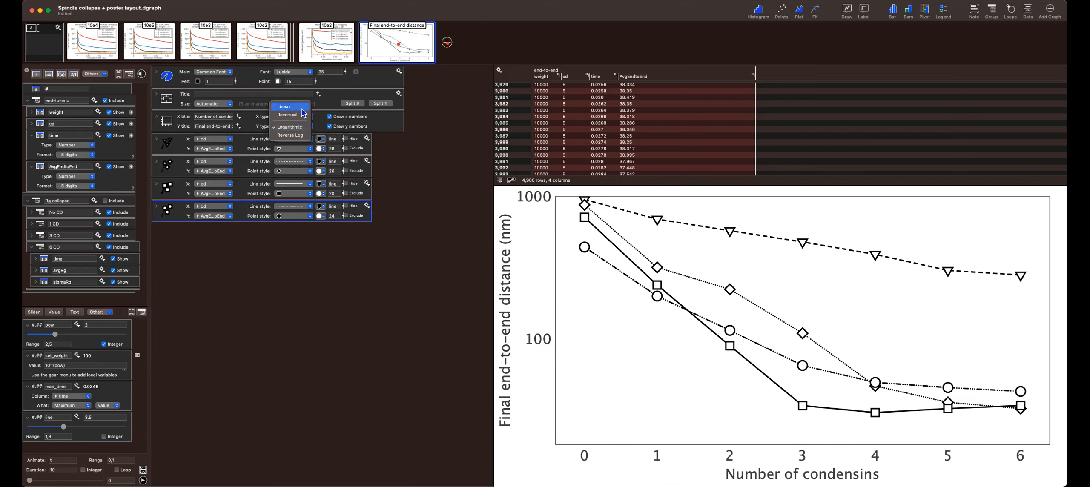
pyautogui.click(304, 109)
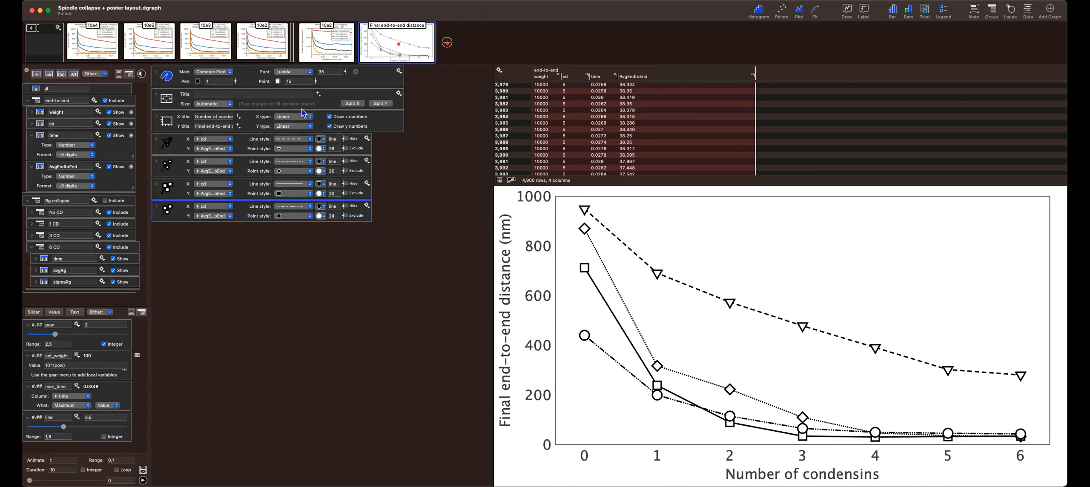
# Try a reversed Y axis and restore the linear type
pyautogui.click(312, 127)
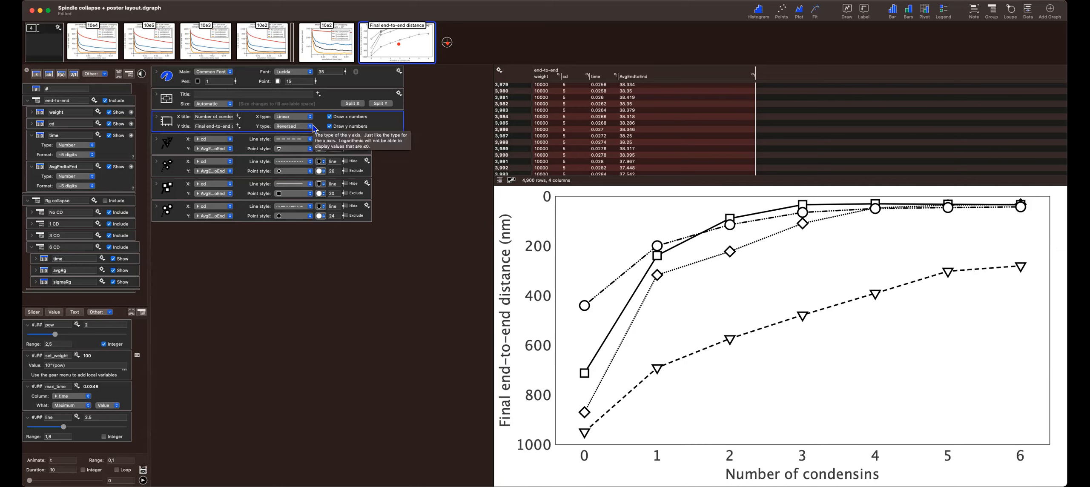
pyautogui.click(311, 126)
pyautogui.click(290, 119)
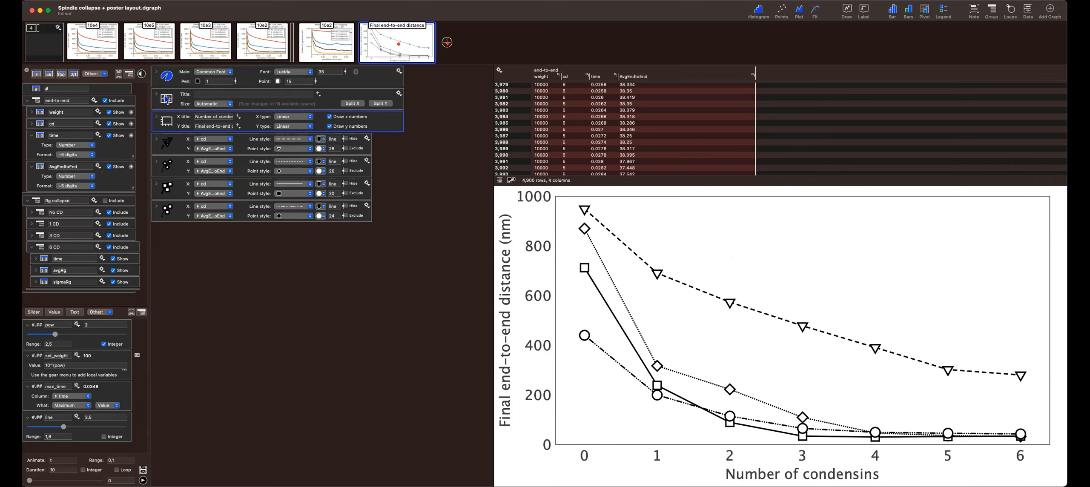
# Expand the axis settings and include -50 in the Y range
pyautogui.click(158, 120)
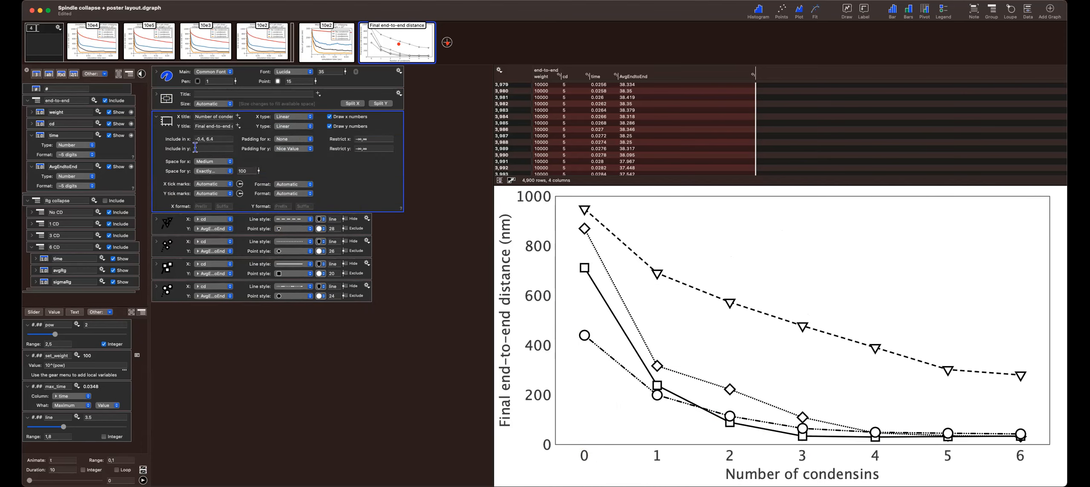
pyautogui.click(196, 148)
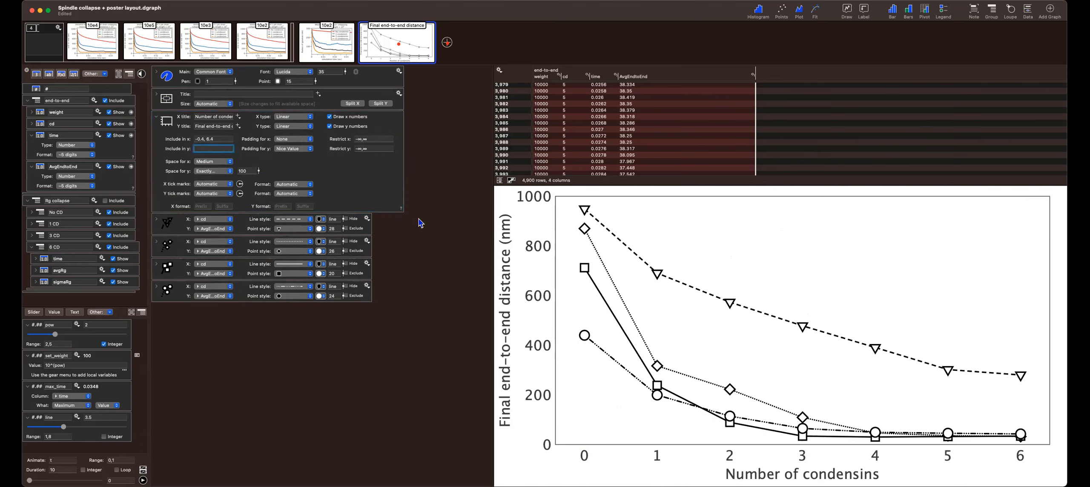
pyautogui.write('-50')
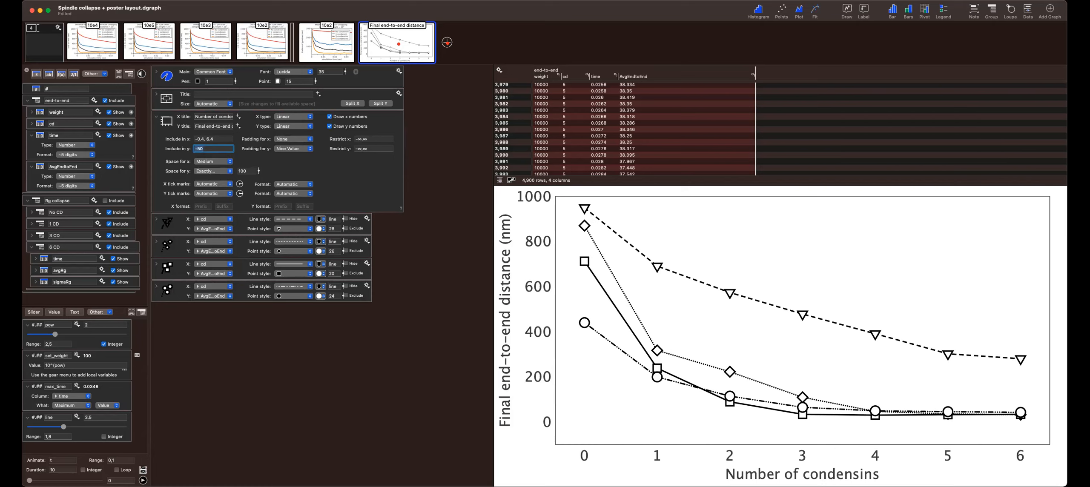
pyautogui.click(329, 169)
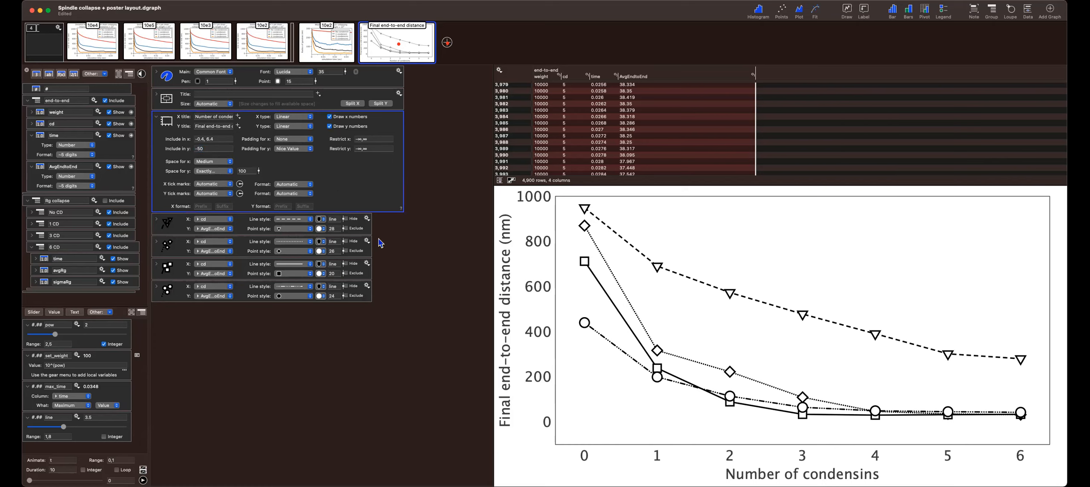
# Change the triangle series' line color to Axis Color
pyautogui.click(322, 220)
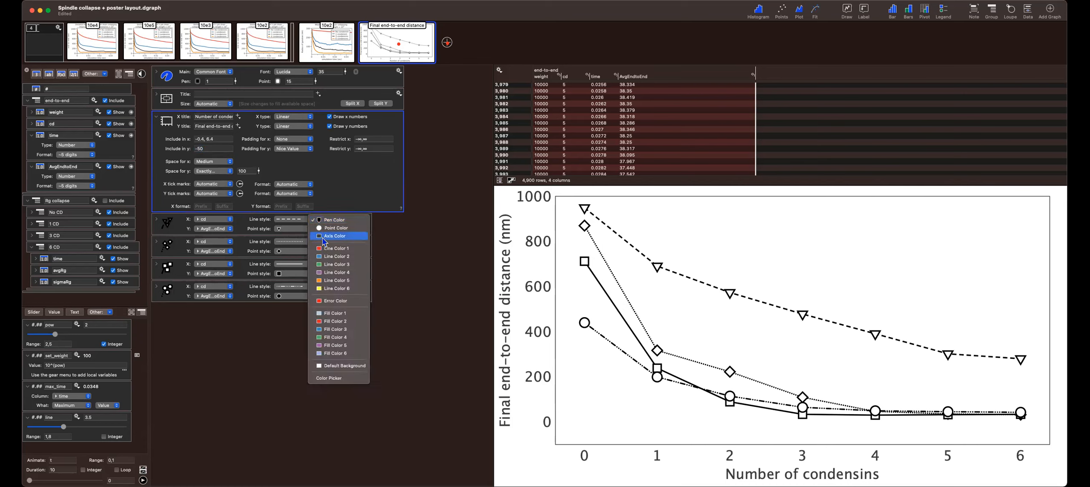
pyautogui.click(322, 237)
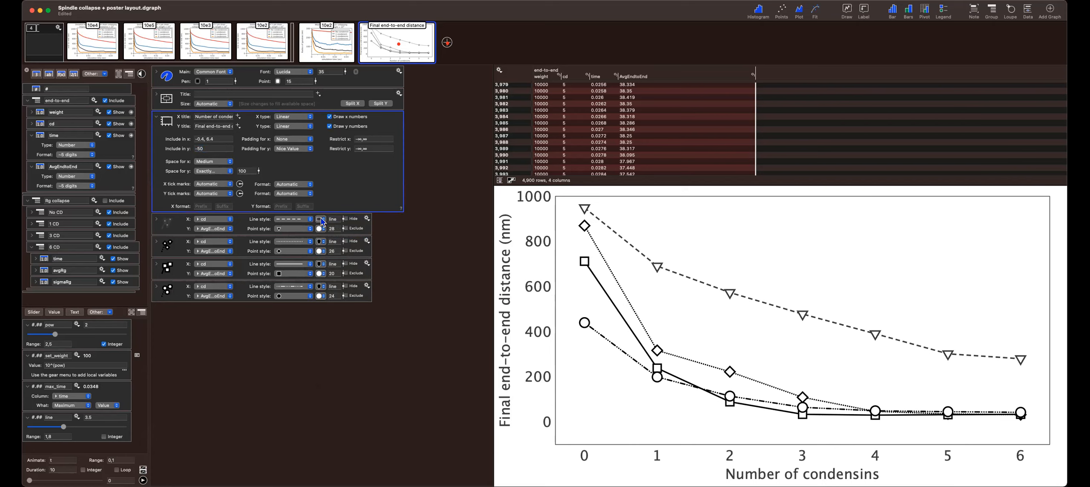
# Keep Axis Color for the triangle series' line and apply Axis Color to the diamond, square and circle series' lines
pyautogui.click(320, 219)
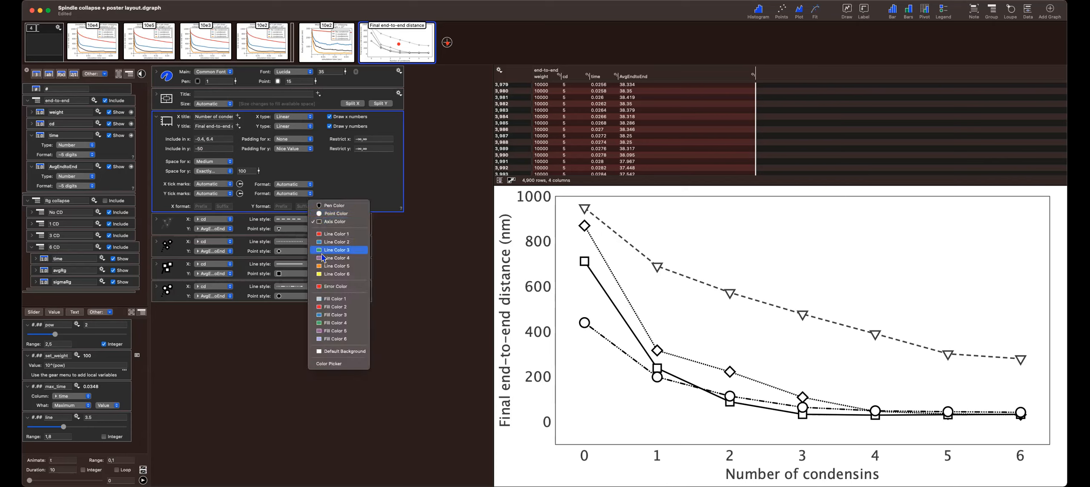
pyautogui.click(348, 222)
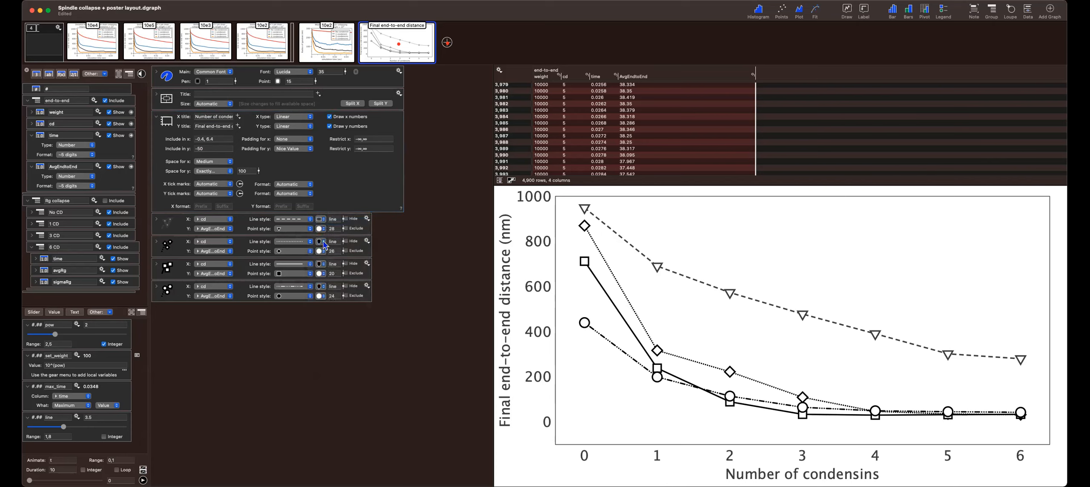
pyautogui.click(320, 241)
pyautogui.click(325, 259)
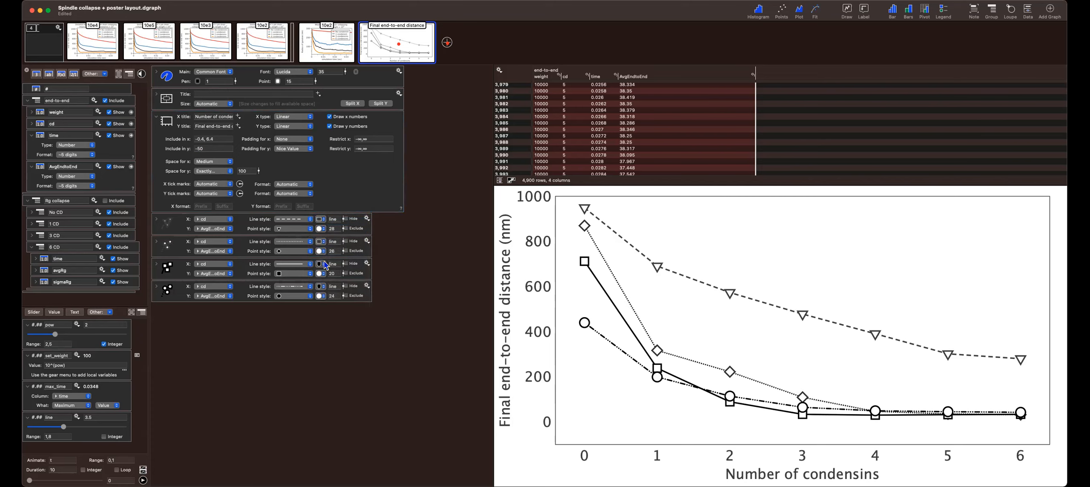
pyautogui.click(325, 267)
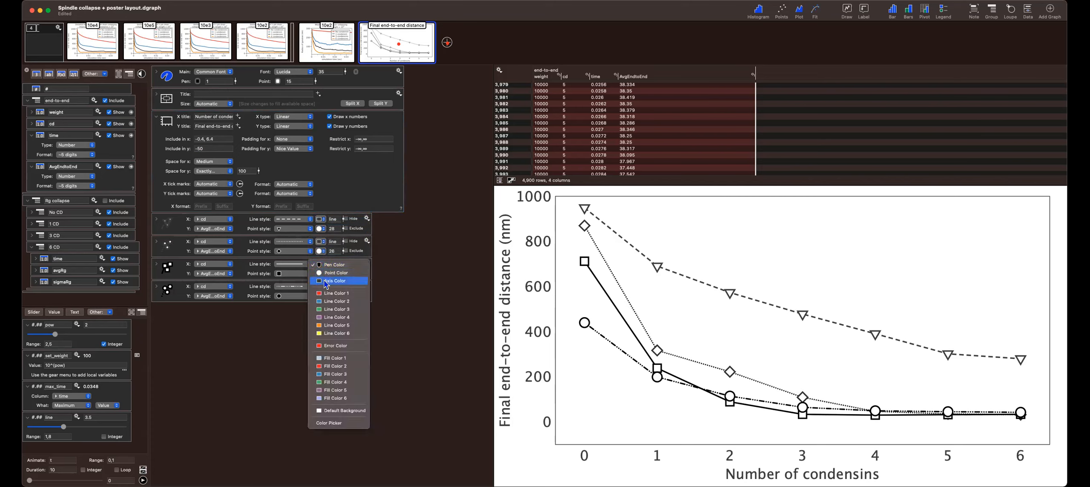
pyautogui.click(323, 281)
pyautogui.click(320, 288)
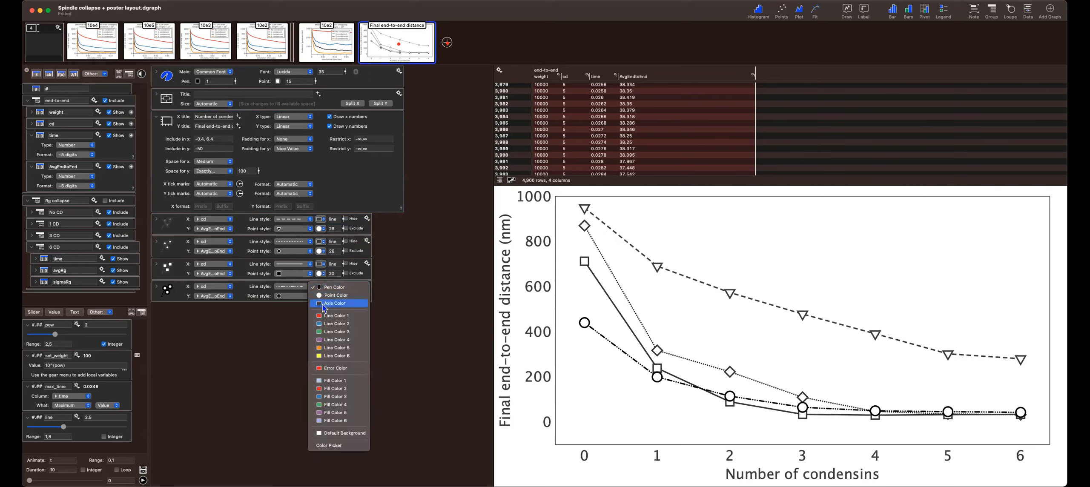
pyautogui.click(325, 303)
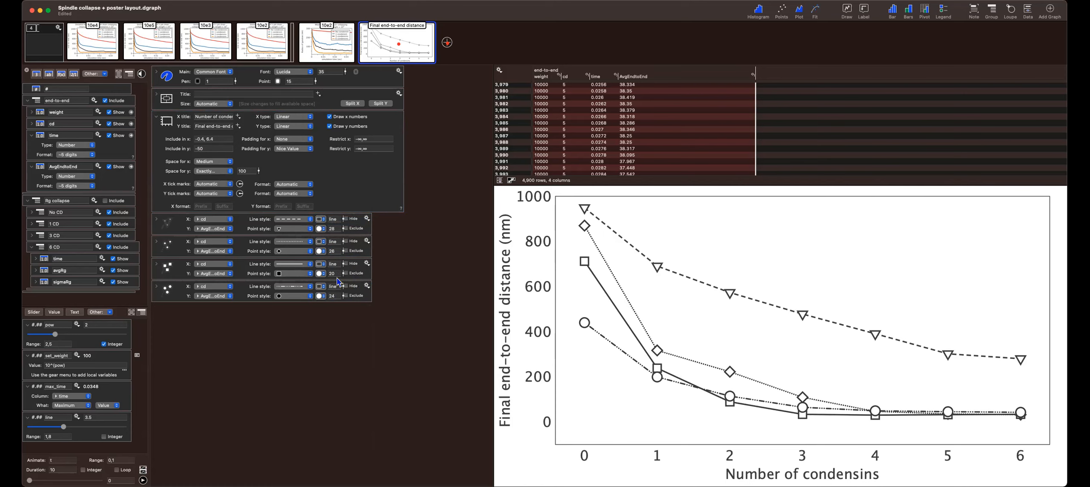
# Fill the triangle points with Fill Color 2, the diamonds with Fill Color 3 and the squares with Fill Color 5
pyautogui.click(324, 229)
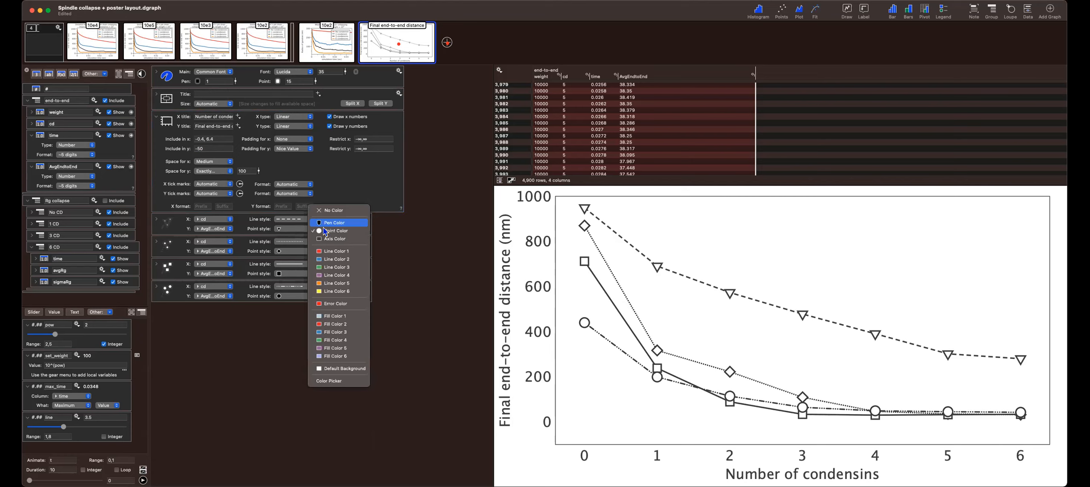
pyautogui.click(331, 324)
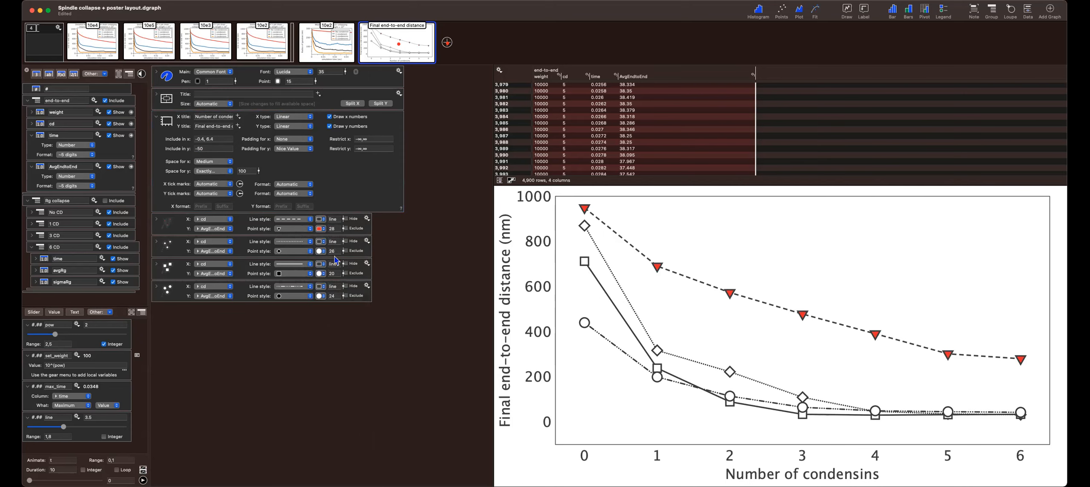
pyautogui.click(320, 251)
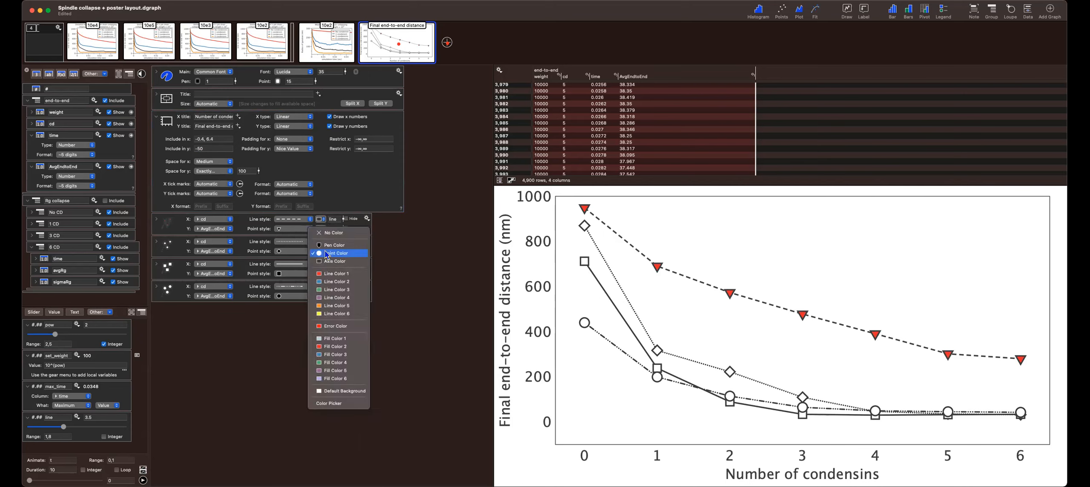
pyautogui.click(341, 354)
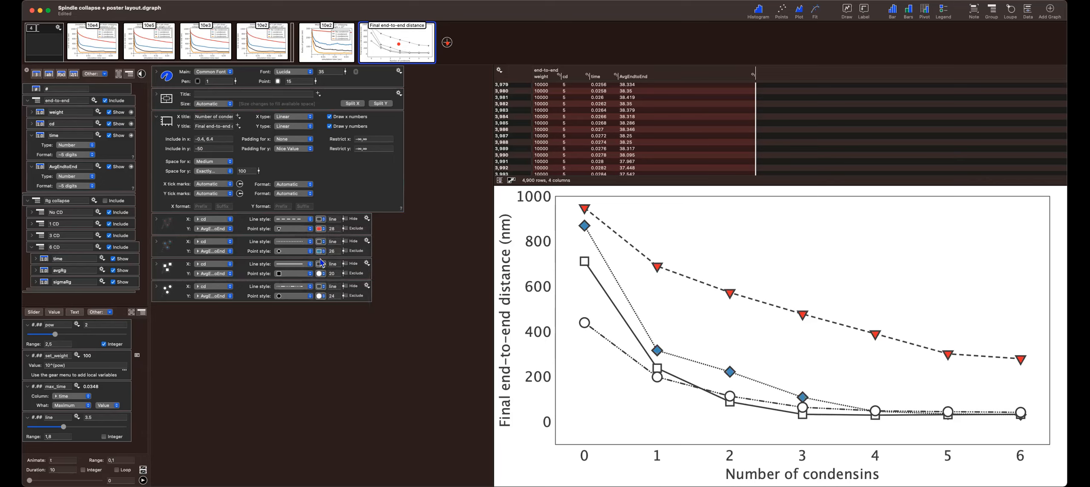
pyautogui.click(322, 274)
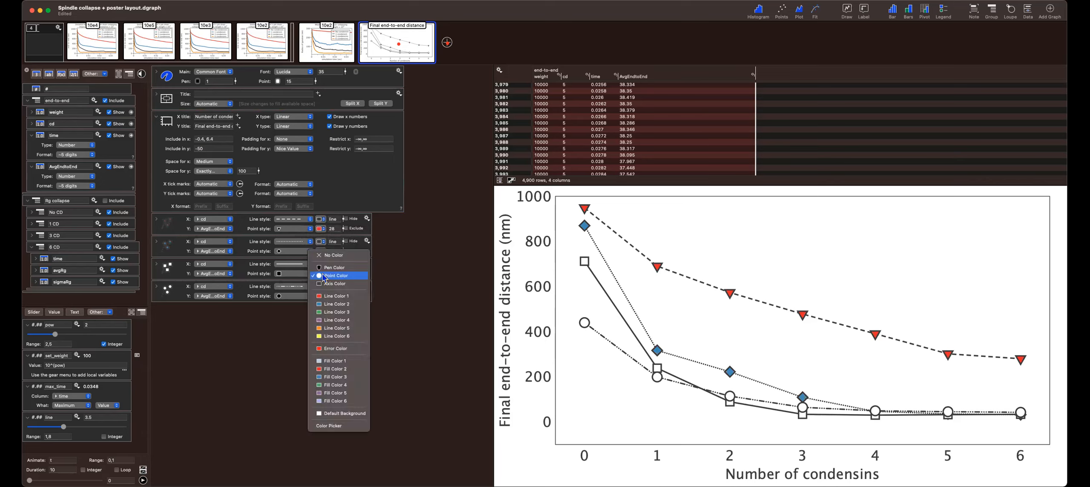
pyautogui.click(340, 394)
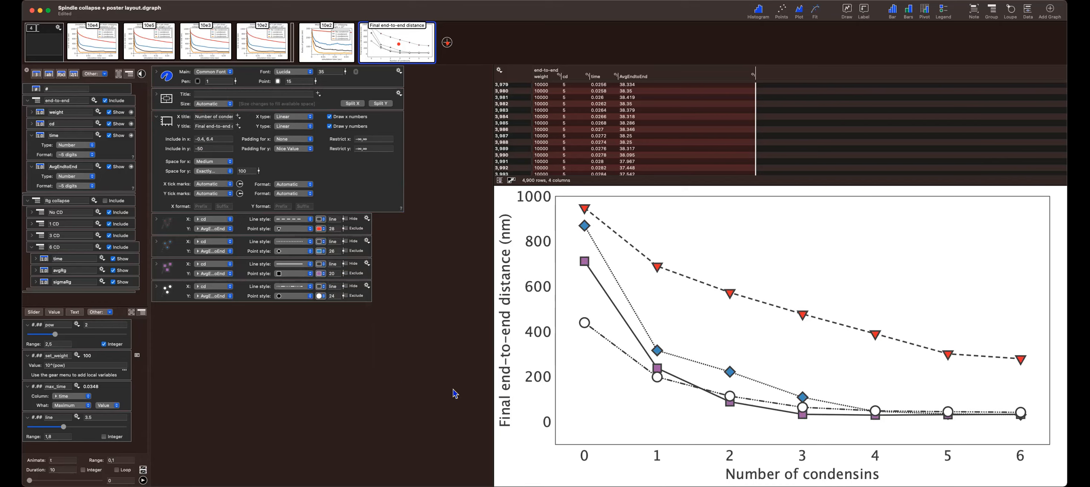
# Zoom in on the overlapping points at 3 to 6 condensins and try the circle series in a different drawing order
pyautogui.moveTo(742, 400); pyautogui.dragTo(1043, 438)
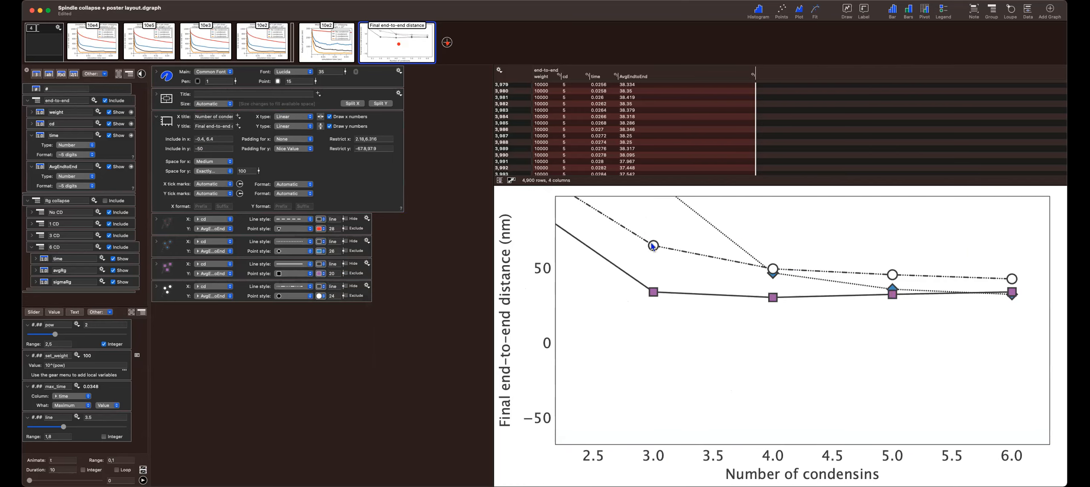
pyautogui.moveTo(524, 209)
pyautogui.moveTo(169, 296); pyautogui.dragTo(166, 247)
pyautogui.moveTo(166, 247); pyautogui.dragTo(165, 315)
# Remove the zoom restrictions on the Y and X axes to restore the full graph range
pyautogui.moveTo(540, 282)
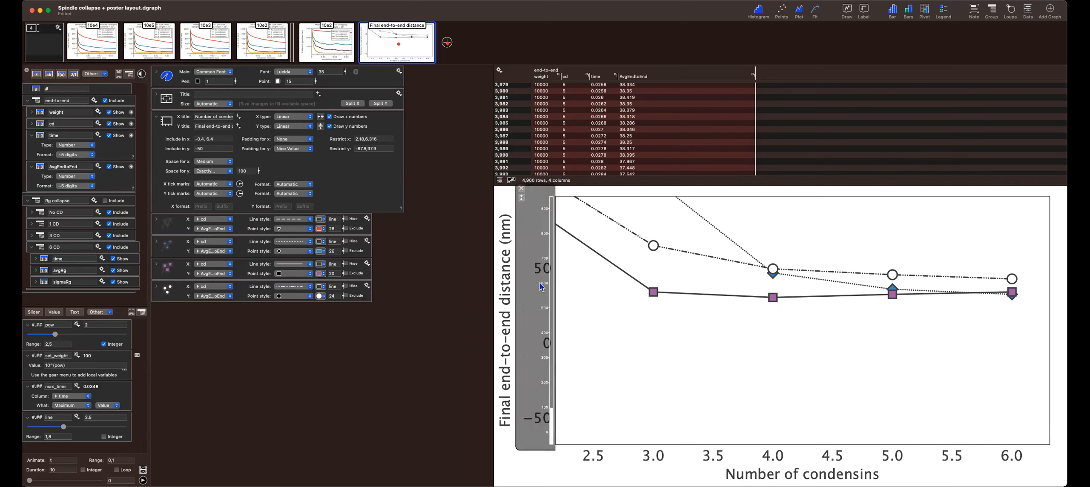
pyautogui.click(521, 198)
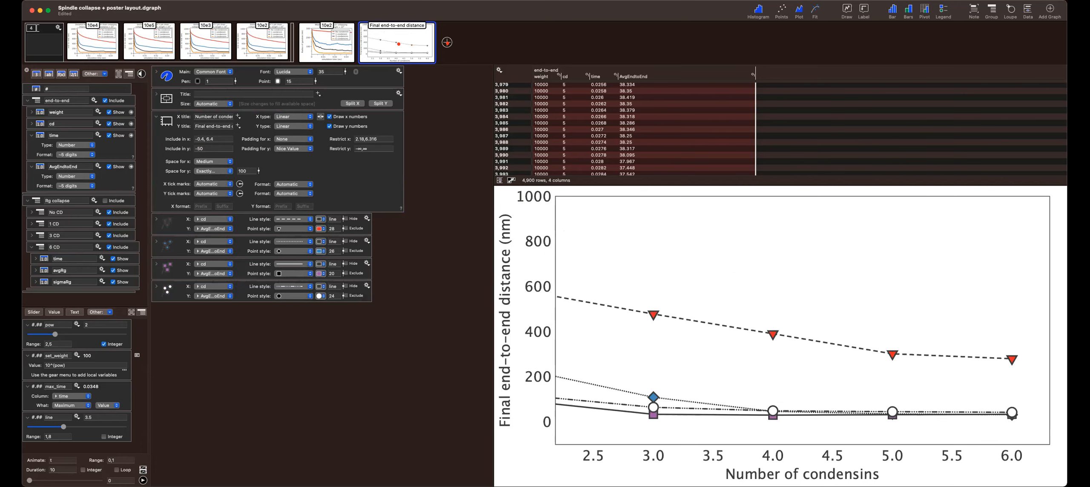
pyautogui.click(584, 448)
pyautogui.click(544, 450)
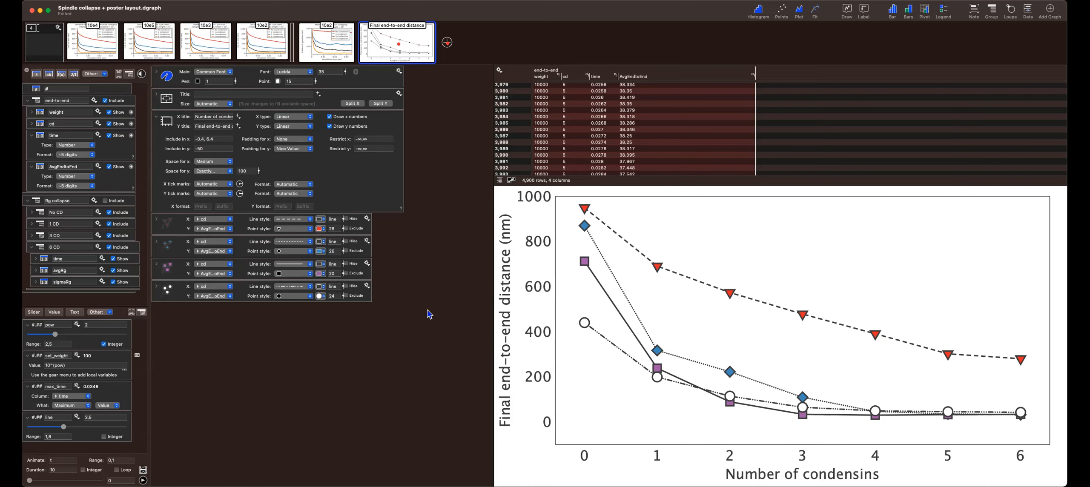
# Set the X tick marks to Uniform and view the available number formats, keeping Automatic
pyautogui.click(230, 185)
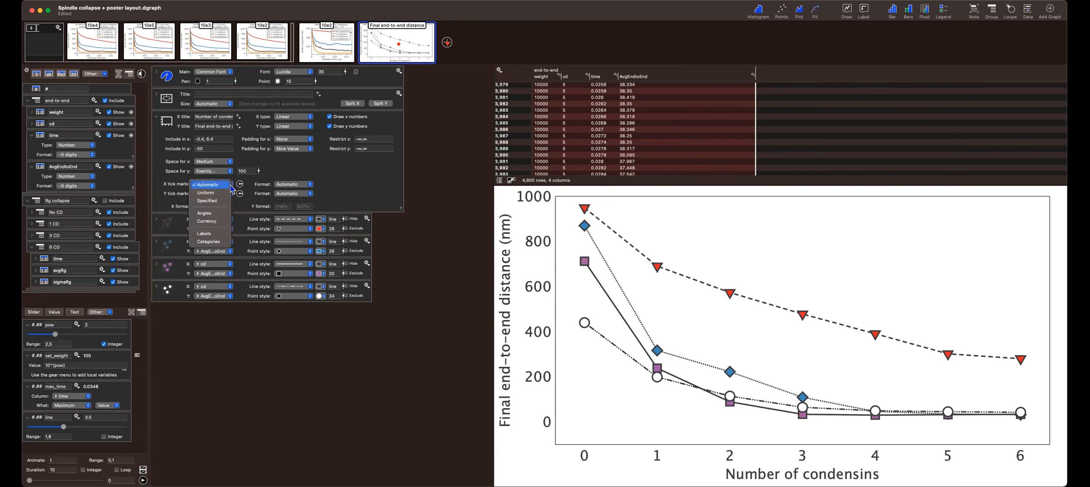
pyautogui.click(225, 197)
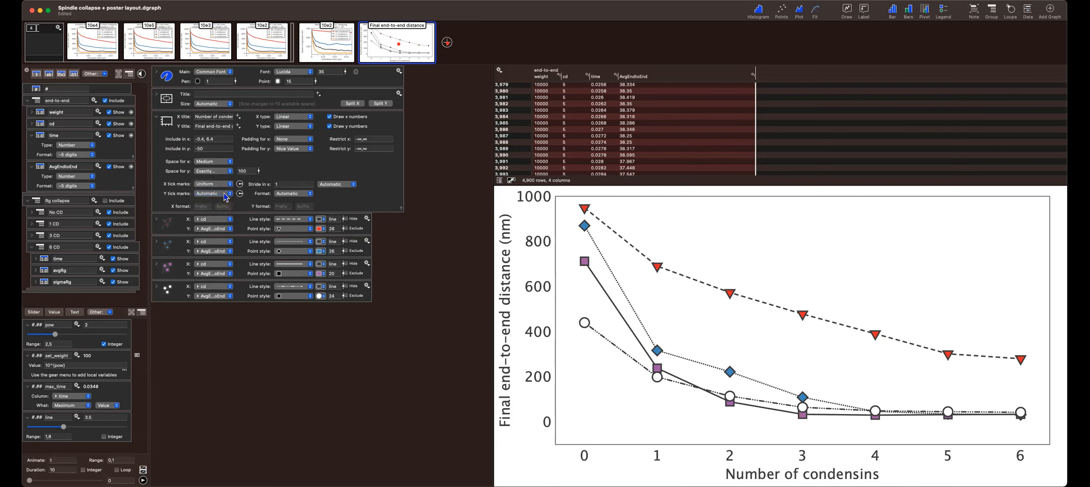
pyautogui.click(354, 186)
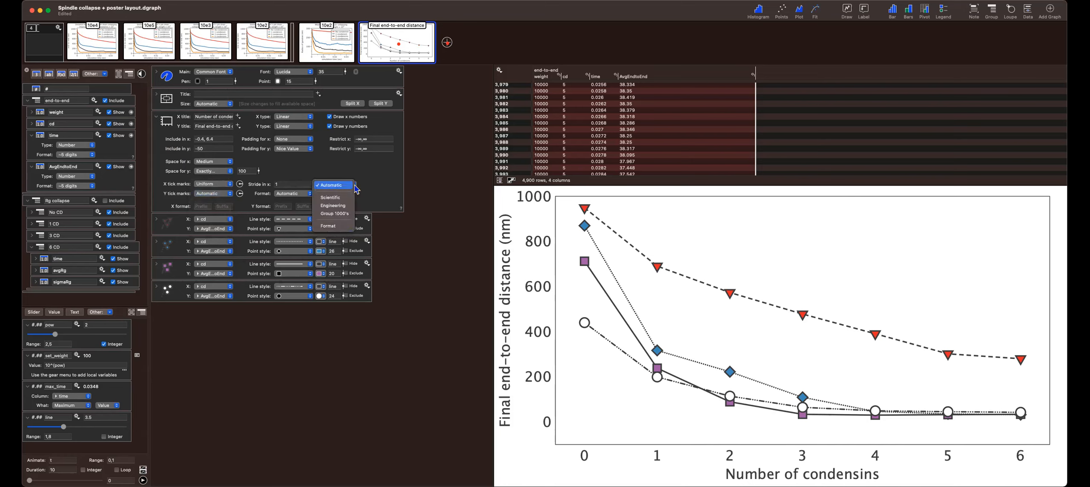
pyautogui.click(356, 189)
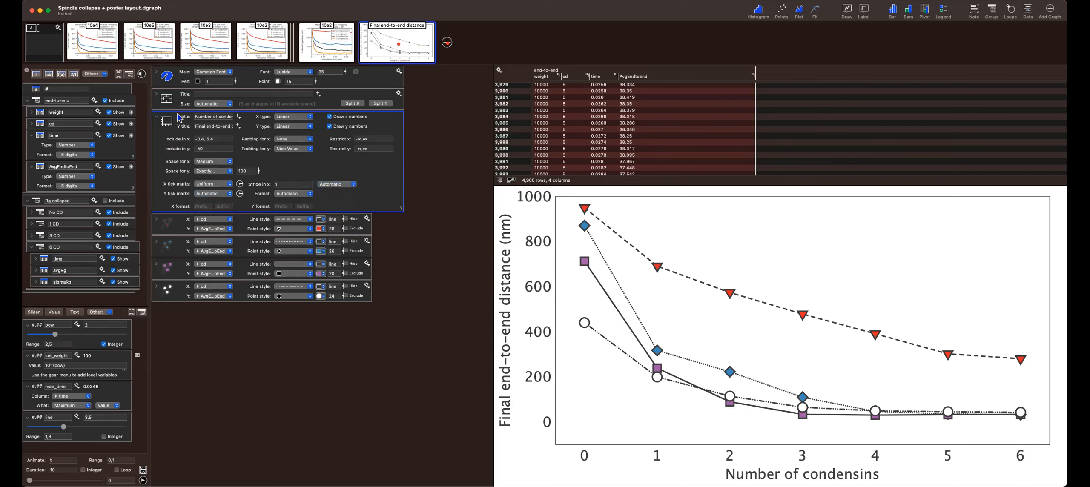
# Expand the graph's general style settings and set the tick marks to Inside, keeping Minor ticks enabled
pyautogui.click(157, 96)
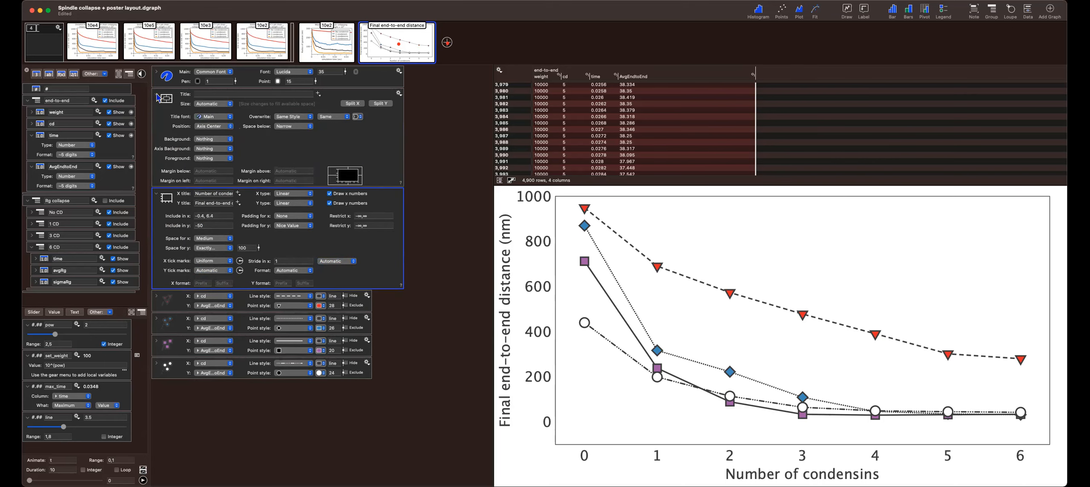
pyautogui.click(156, 95)
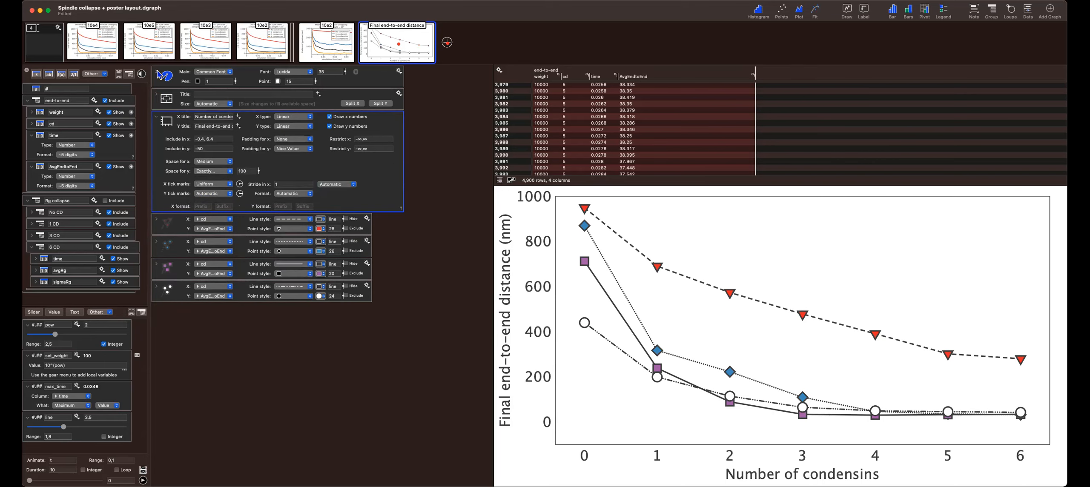
pyautogui.click(158, 74)
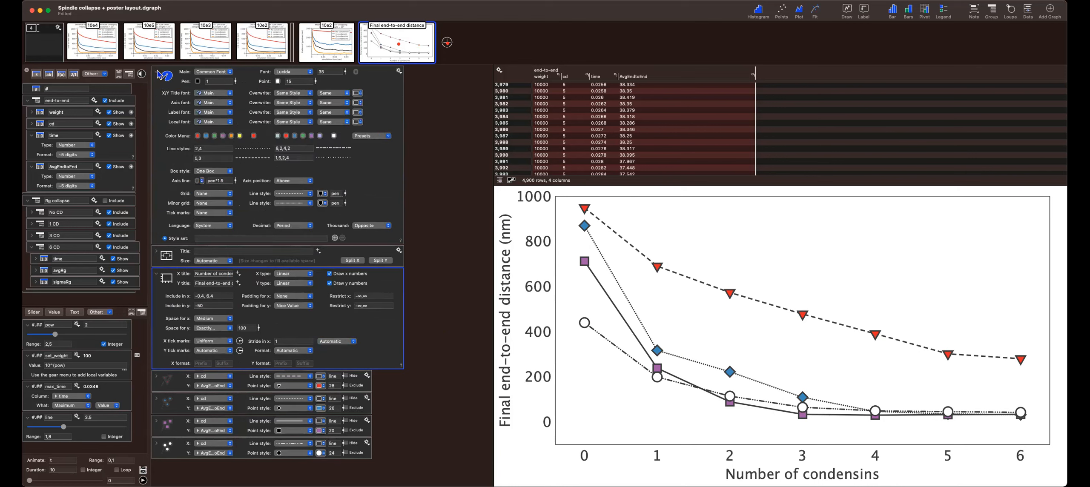
pyautogui.click(228, 213)
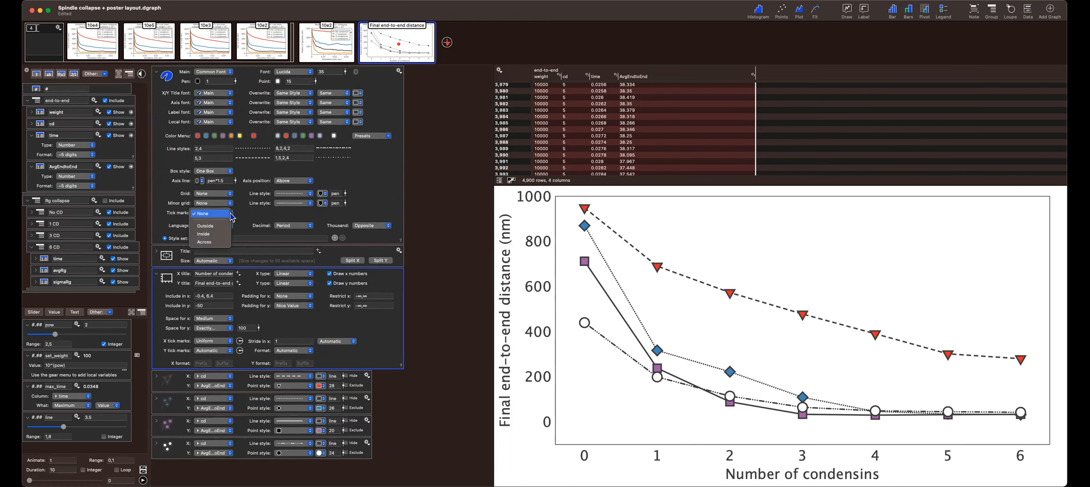
pyautogui.click(220, 234)
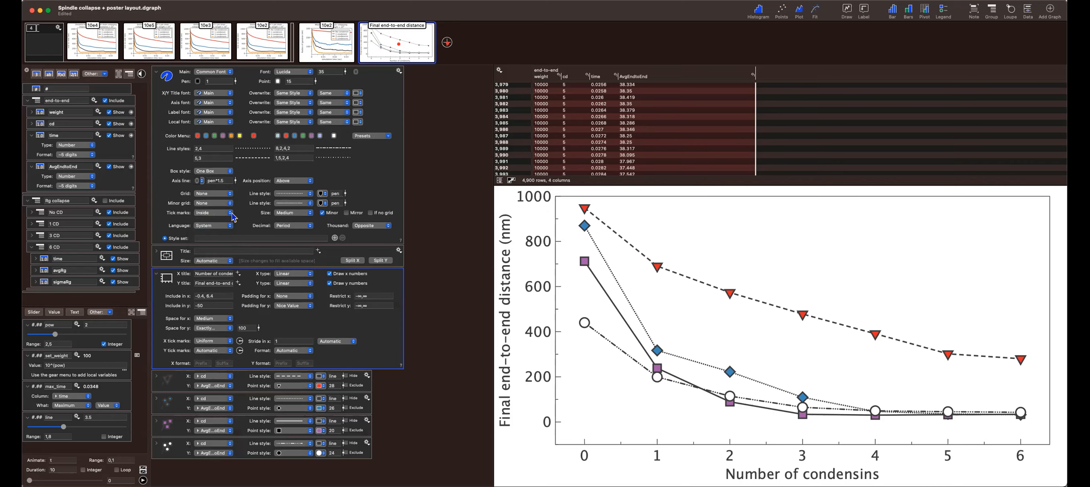
pyautogui.click(322, 213)
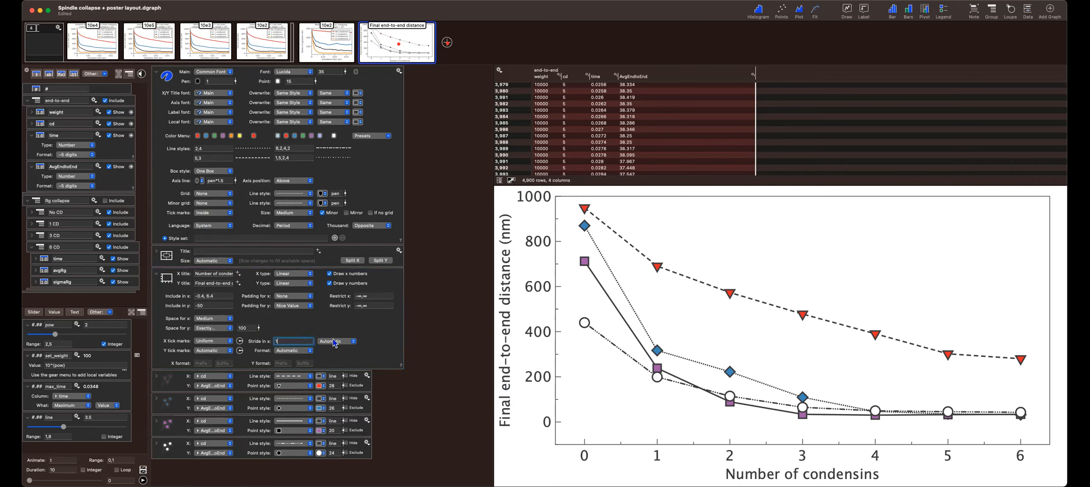
# Set the X axis number format to Format and return the X tick marks to Automatic
pyautogui.click(354, 342)
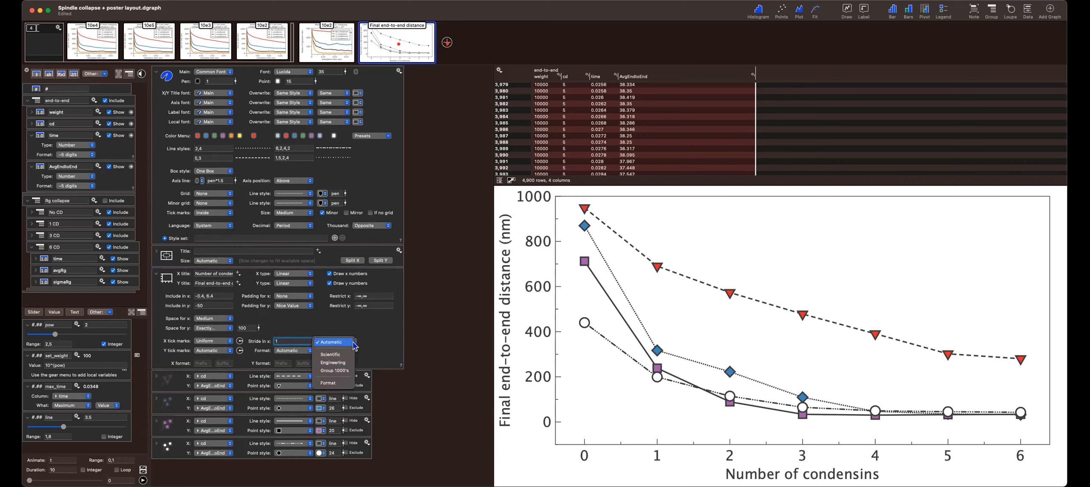
pyautogui.click(335, 384)
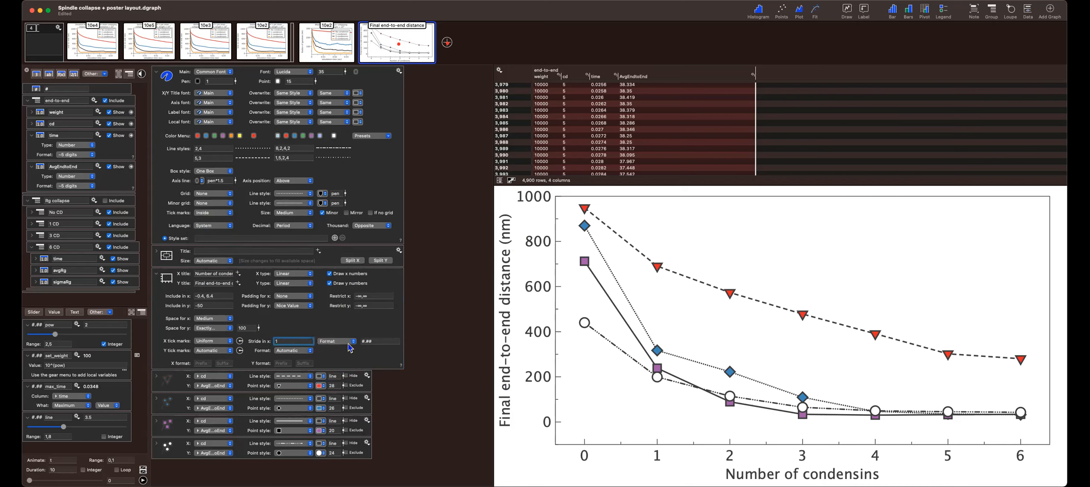
pyautogui.click(230, 343)
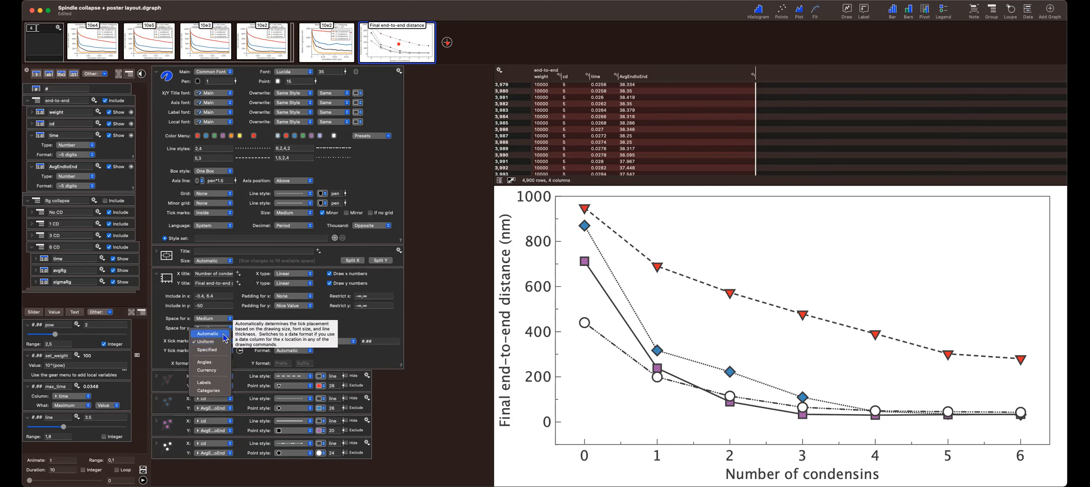
pyautogui.click(223, 333)
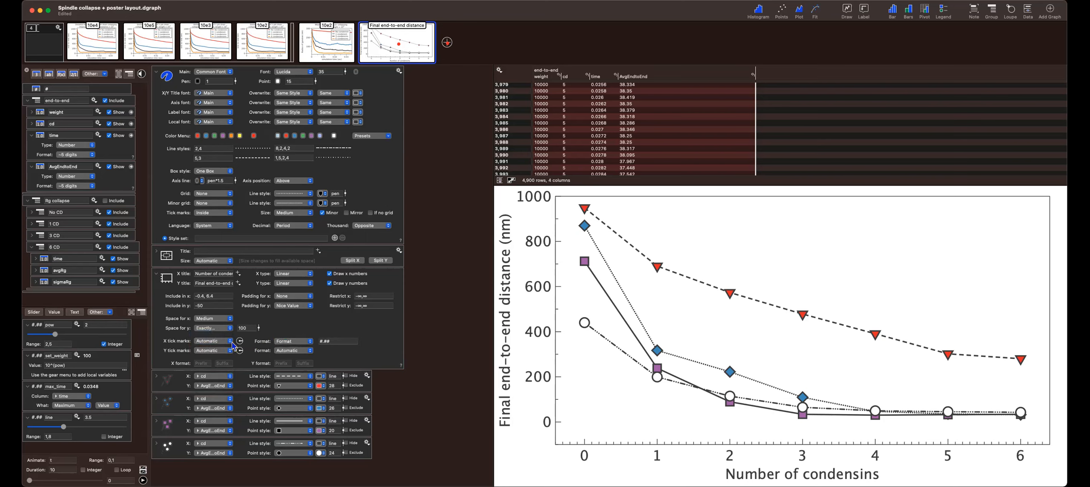
# Try the Categories and Labels types for the X tick marks
pyautogui.click(231, 341)
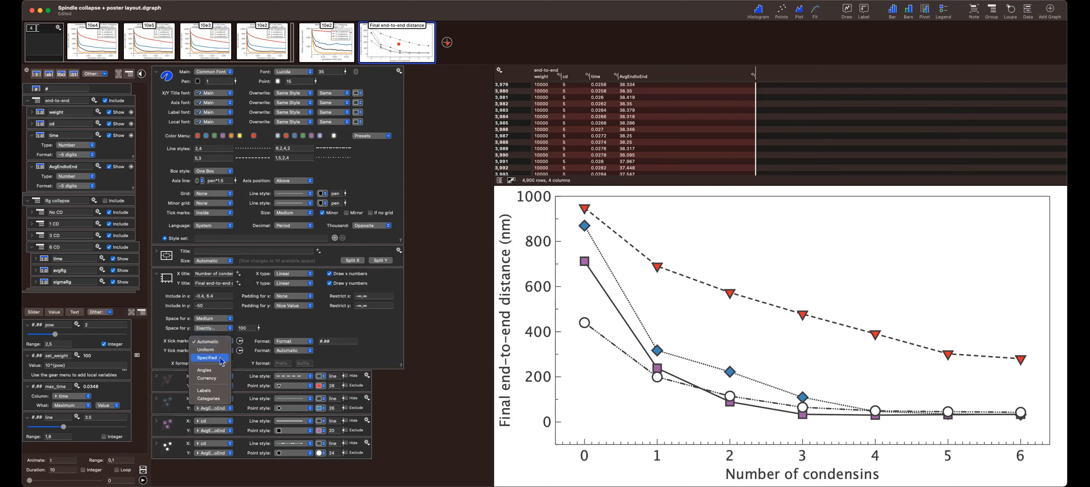
pyautogui.click(212, 399)
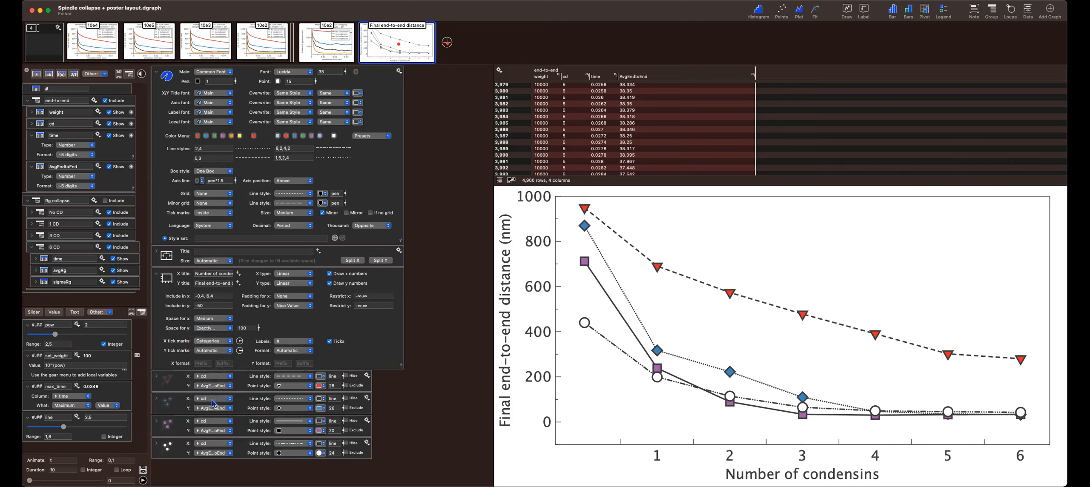
pyautogui.click(231, 342)
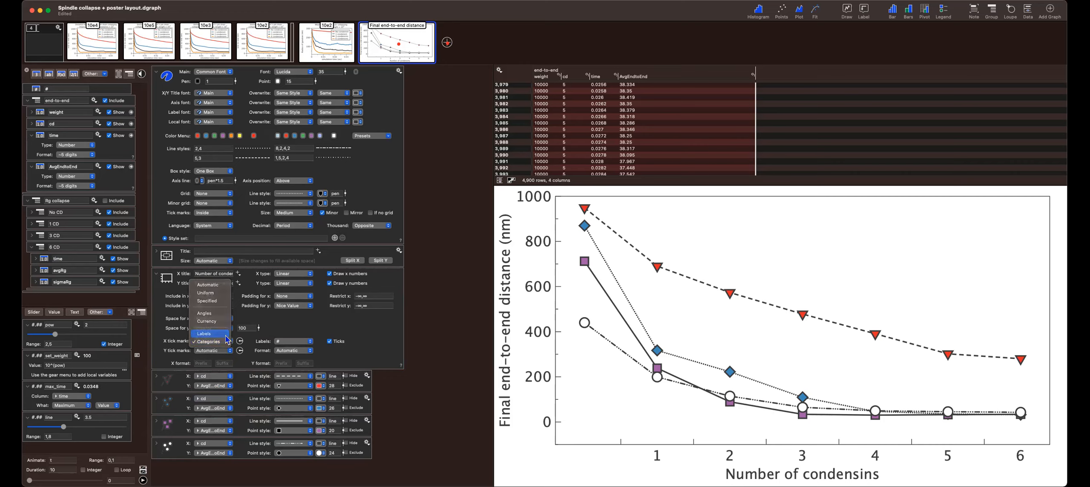
pyautogui.click(225, 335)
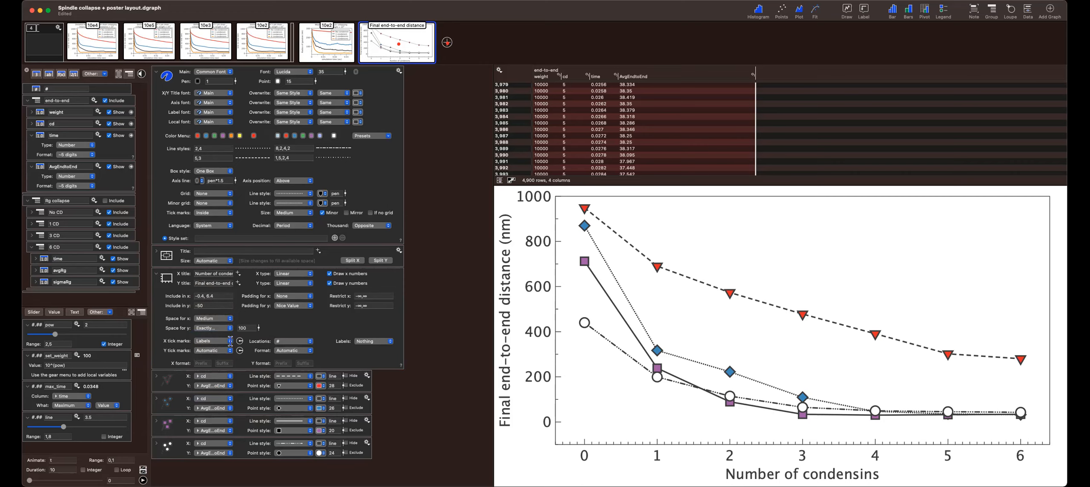
# Set the X tick marks to Specified with major ticks at 0,1,2,3,4,5,6 and no minor ticks
pyautogui.click(230, 342)
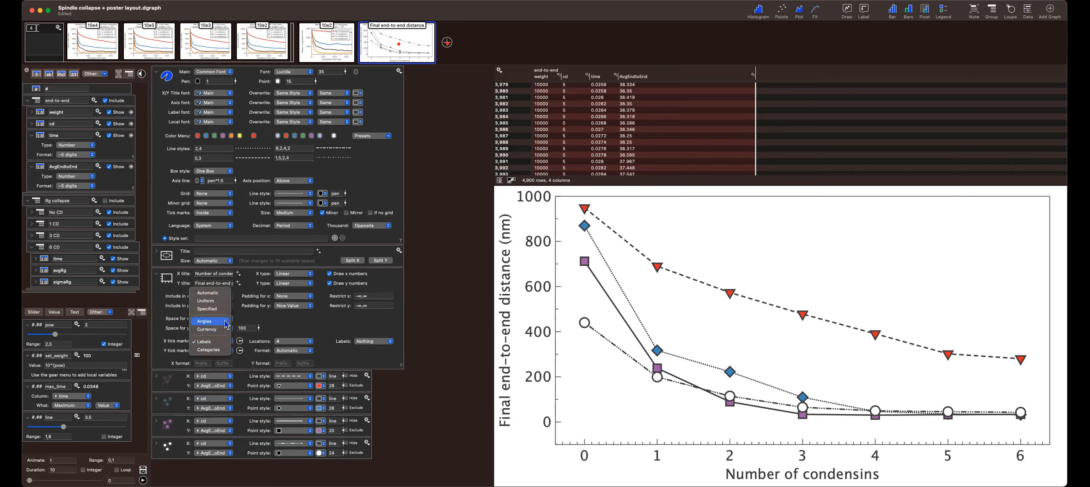
pyautogui.click(221, 308)
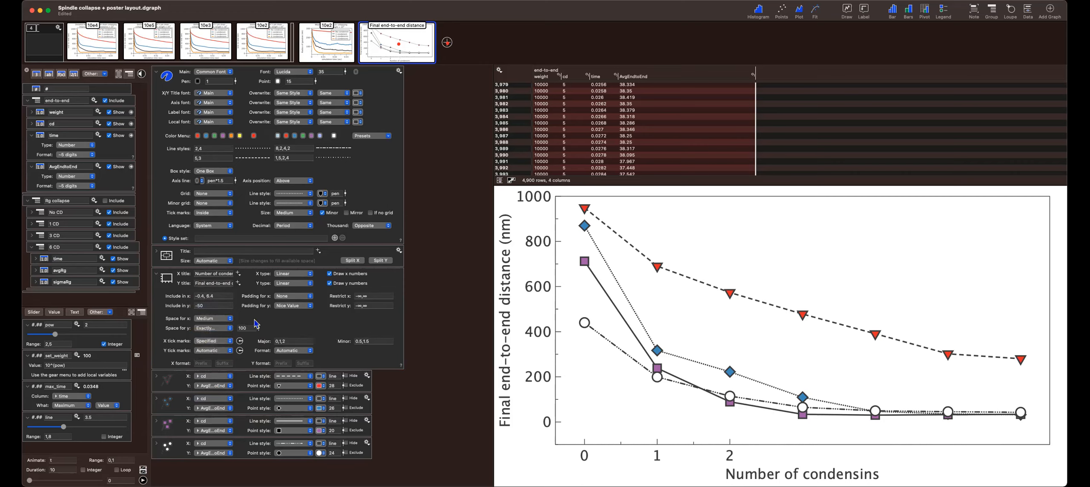
pyautogui.click(290, 343)
pyautogui.press('Tab')
pyautogui.press('BackSpace')
pyautogui.click(296, 340)
pyautogui.click(327, 338)
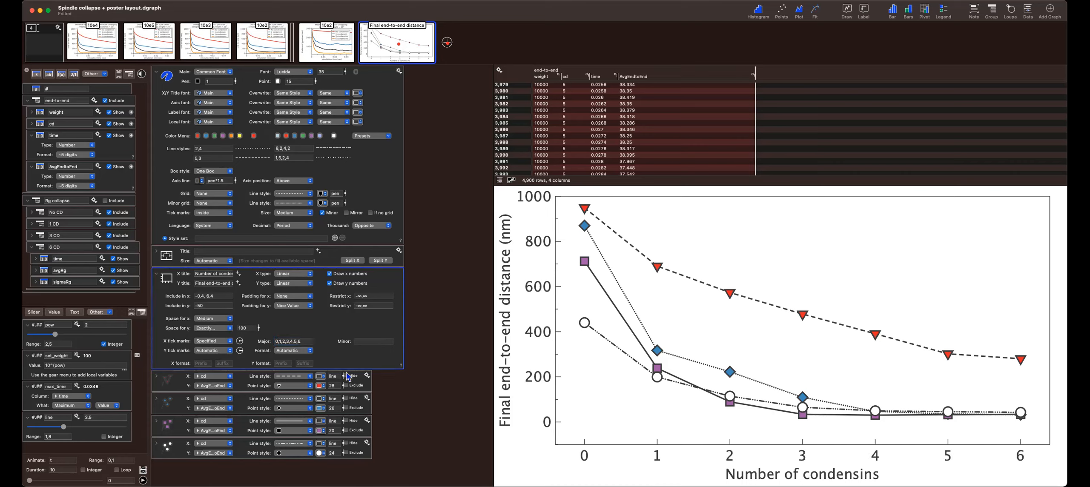
pyautogui.click(442, 360)
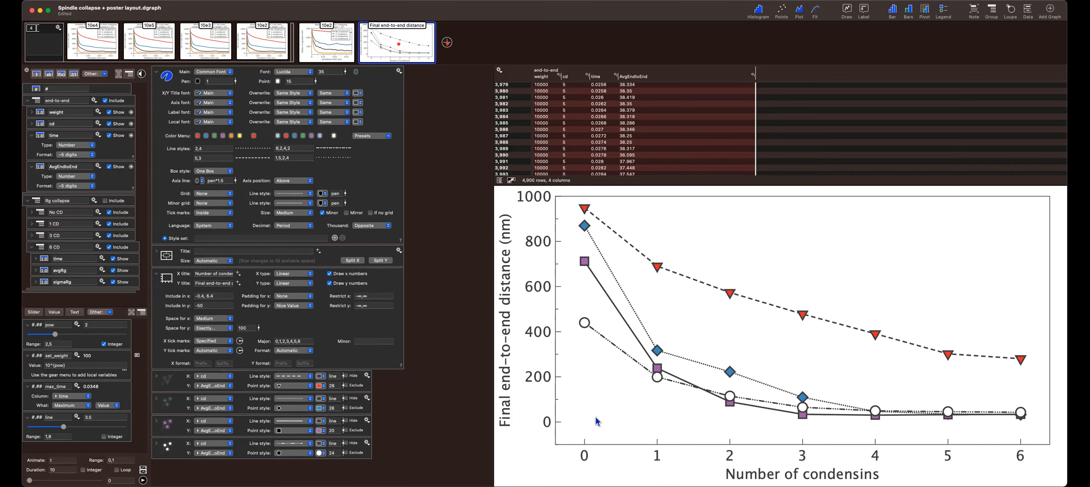
# Zoom into the low-value area of the graph near zero condensins and remove the resulting X and Y axis restrictions
pyautogui.moveTo(568, 377); pyautogui.dragTo(594, 427)
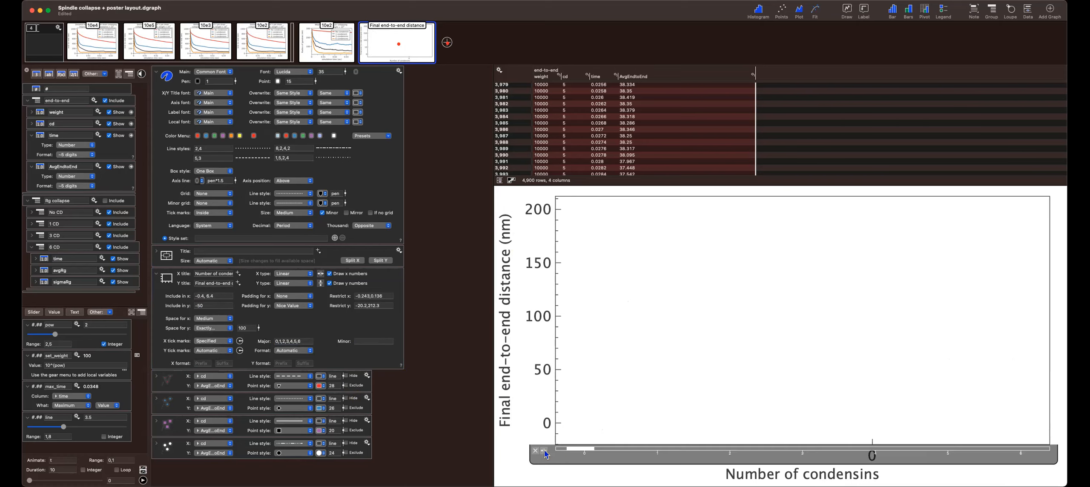
pyautogui.click(543, 451)
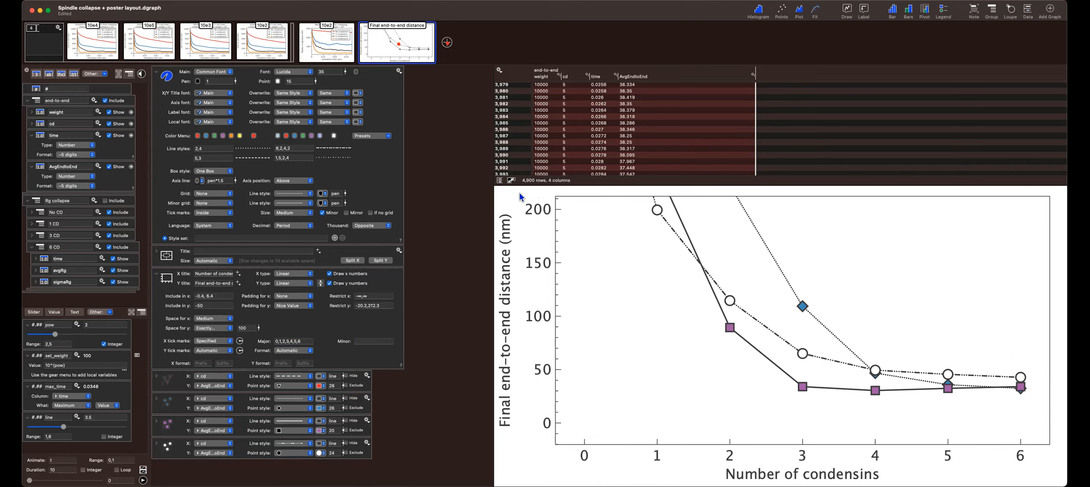
pyautogui.moveTo(535, 299)
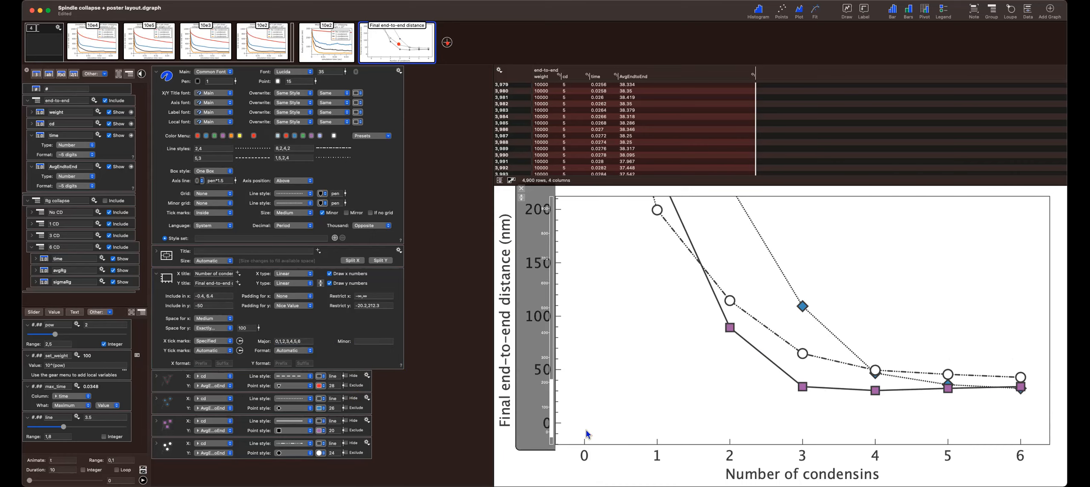
pyautogui.click(522, 197)
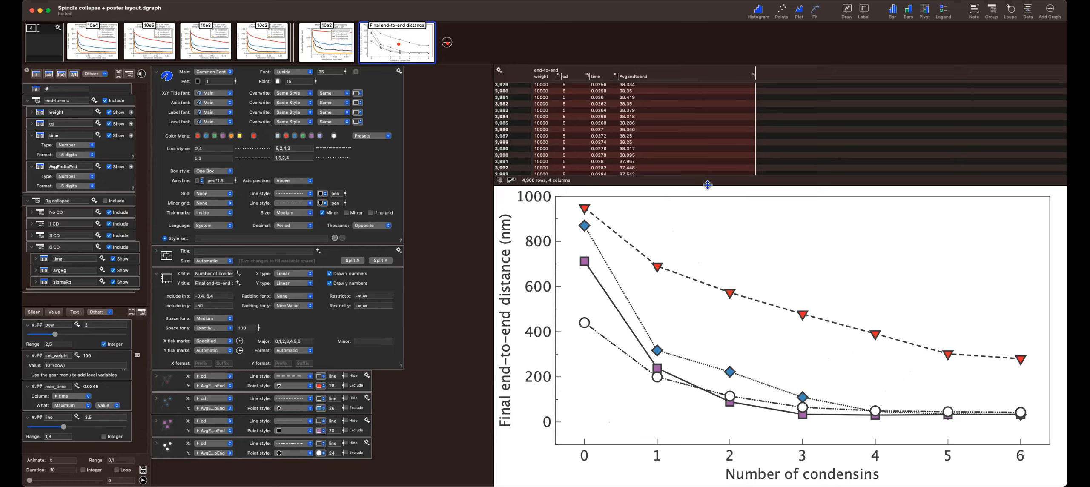
# Collapse the data table so the graph takes the full height, and narrow the graph area to about half its width
pyautogui.moveTo(708, 184); pyautogui.dragTo(673, 65)
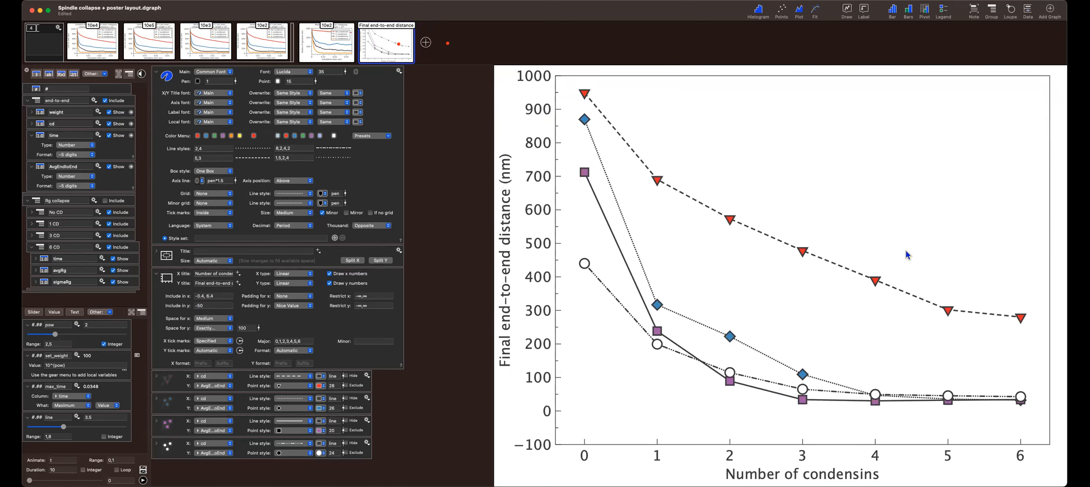
pyautogui.moveTo(1066, 257); pyautogui.dragTo(1082, 289)
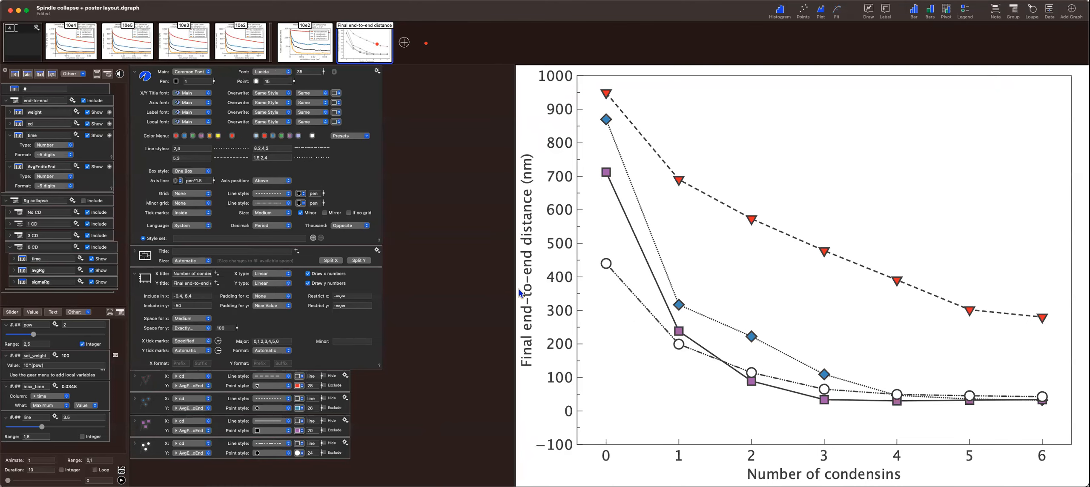
pyautogui.moveTo(514, 279); pyautogui.dragTo(730, 285)
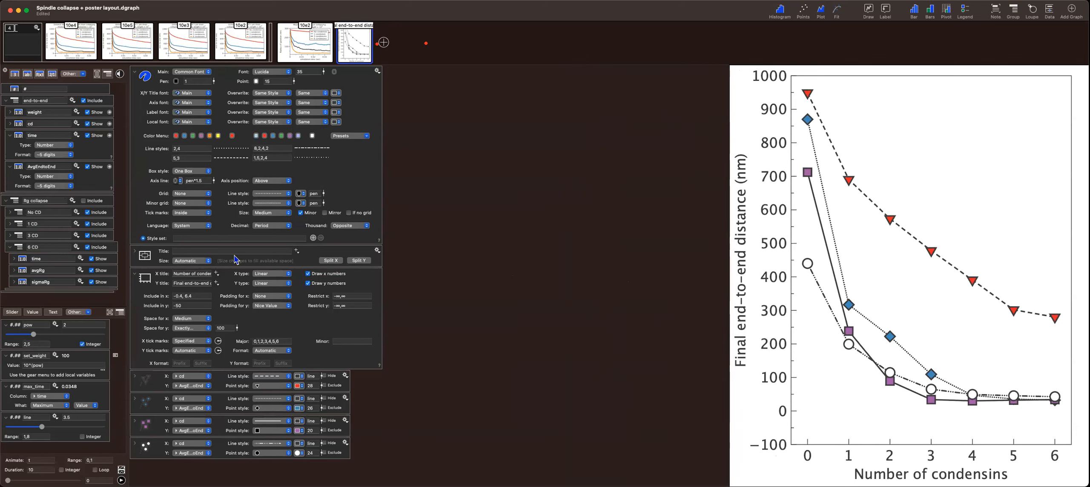
# Set the graph's padding for y to Snap to 0
pyautogui.click(222, 234)
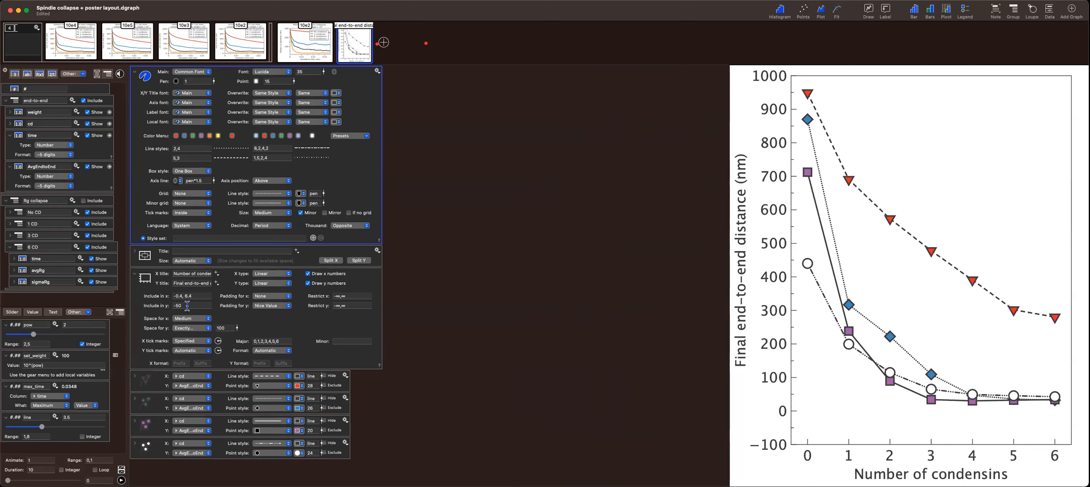
pyautogui.click(287, 306)
pyautogui.click(283, 300)
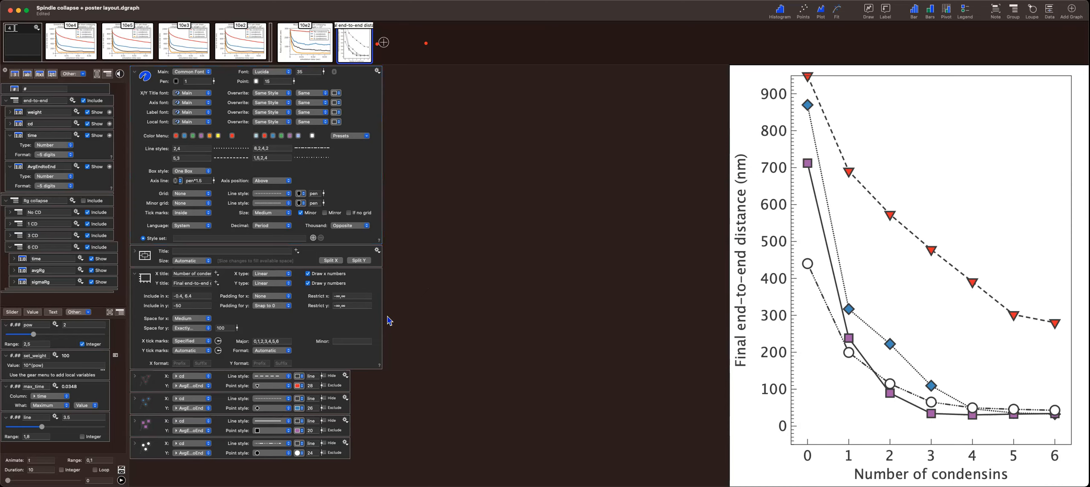
# Change the first series' points to solid upward triangles and set the diamond series' fill to No Color
pyautogui.click(289, 385)
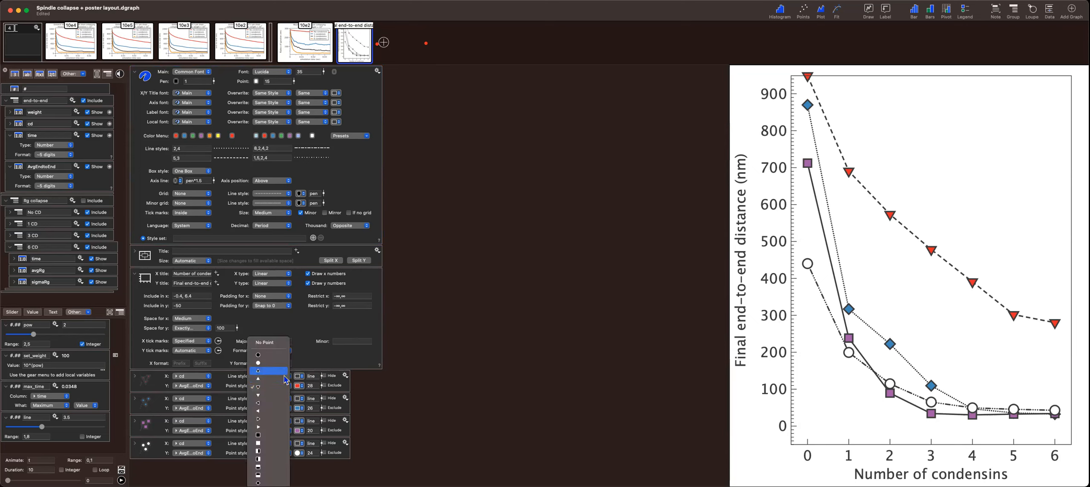
pyautogui.click(284, 380)
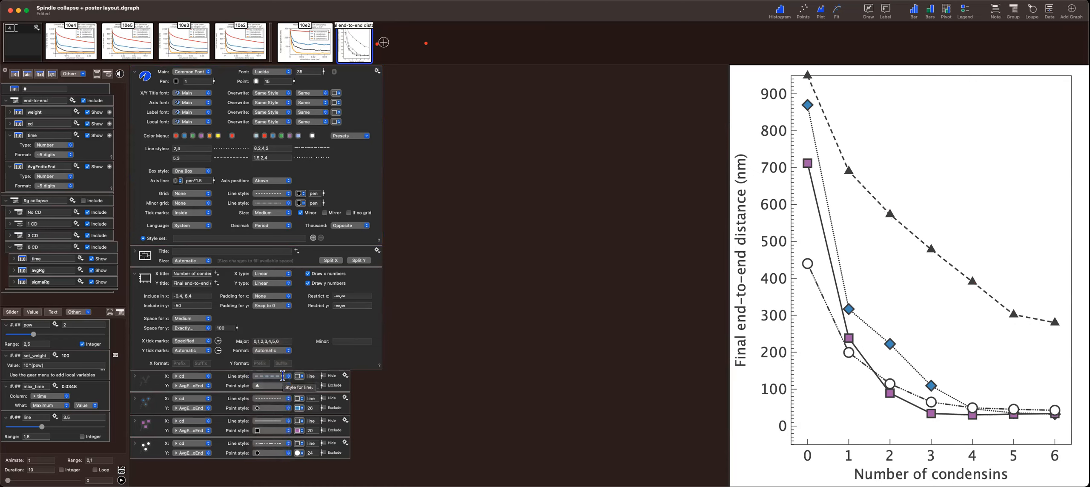
pyautogui.click(303, 409)
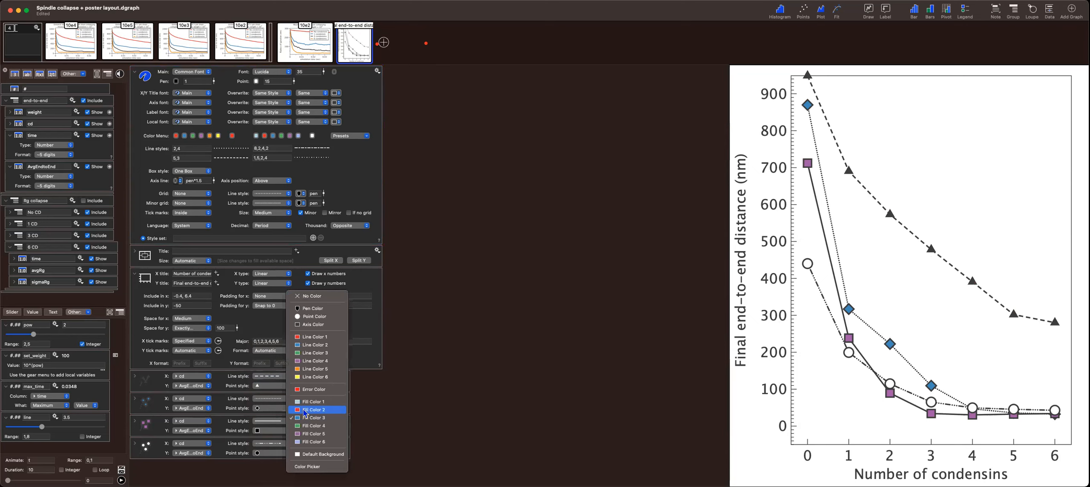
pyautogui.click(299, 298)
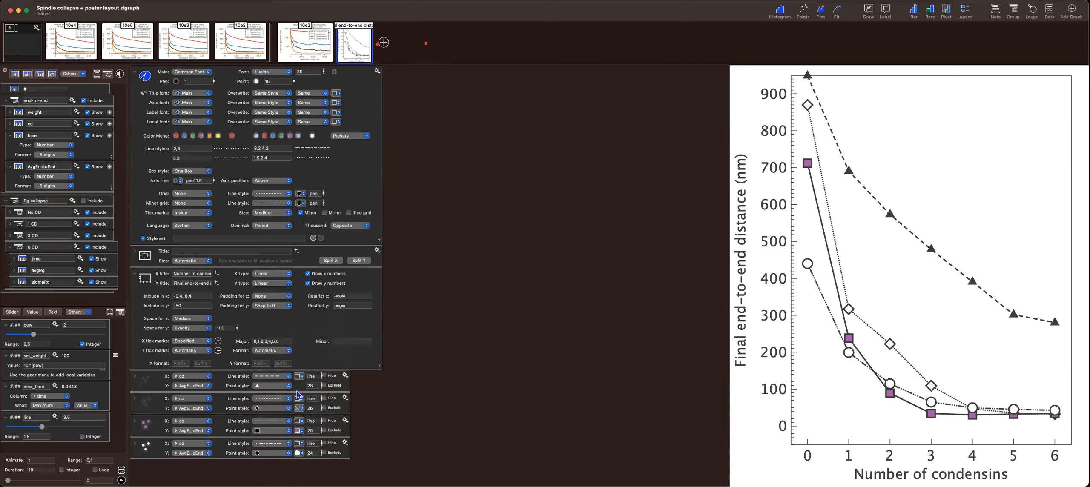
# Fill the square points with Point Color and change the fourth series' points to solid circles
pyautogui.click(303, 431)
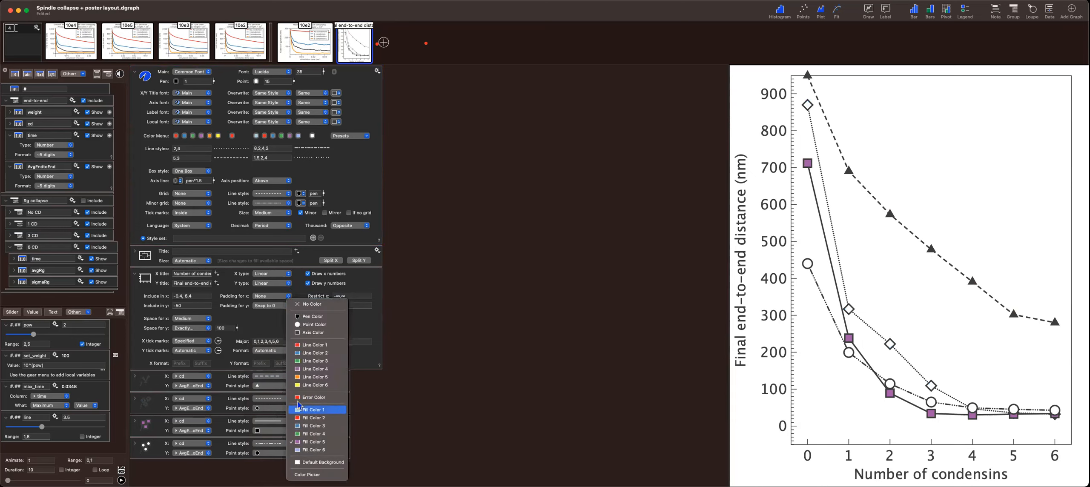
pyautogui.click(309, 325)
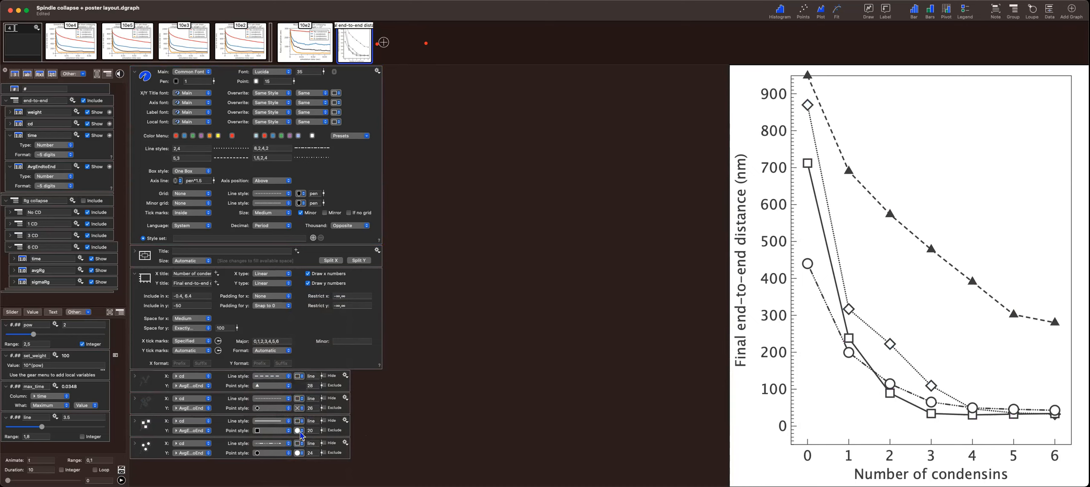
pyautogui.click(289, 453)
pyautogui.click(288, 462)
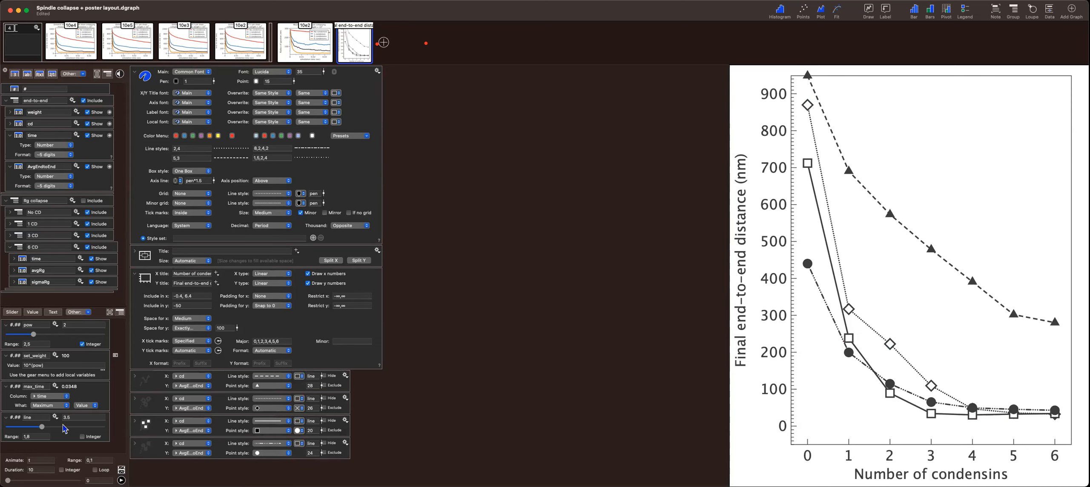
# Set the line thickness variable to 2.5, trying a value of 2 along the way
pyautogui.click(76, 415)
pyautogui.write('2')
pyautogui.press('Return')
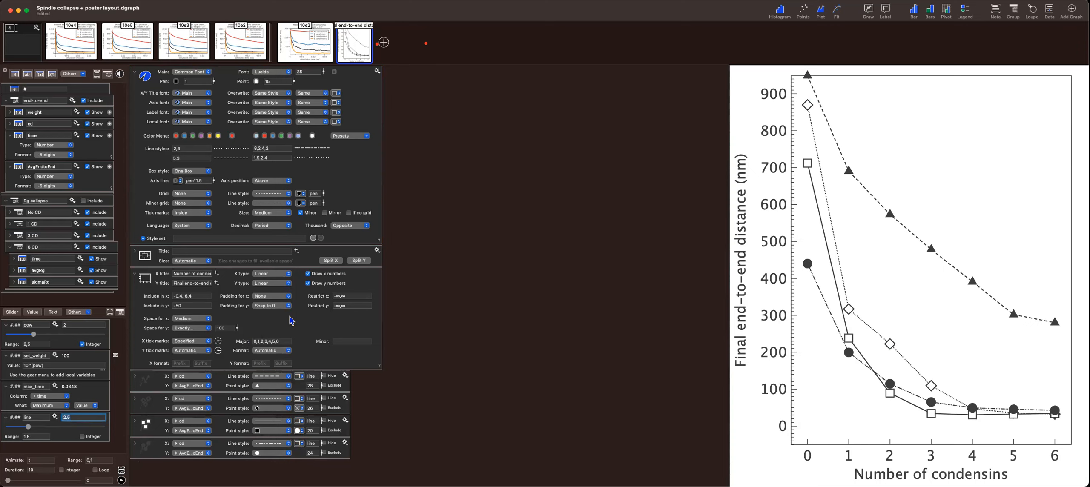
pyautogui.write('2')
pyautogui.press('Return')
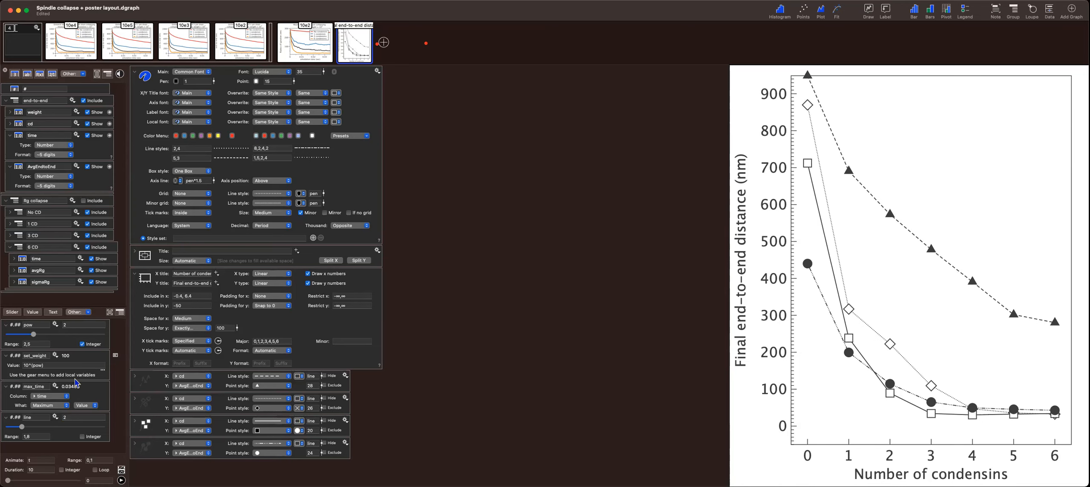
pyautogui.click(70, 417)
pyautogui.write('.5')
pyautogui.press('Return')
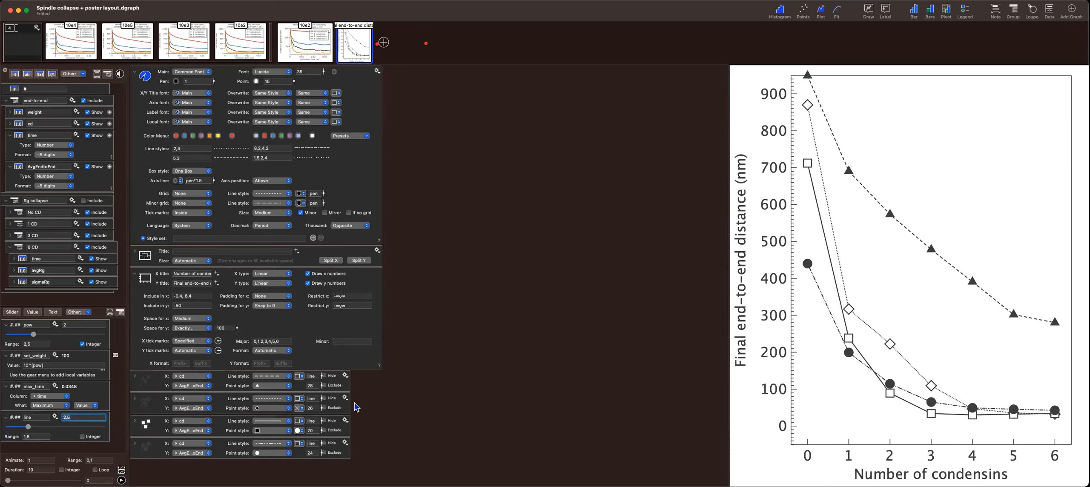
# Set the line styles to dash-dot for the circle series, dashed for the squares and solid for the triangles
pyautogui.click(289, 448)
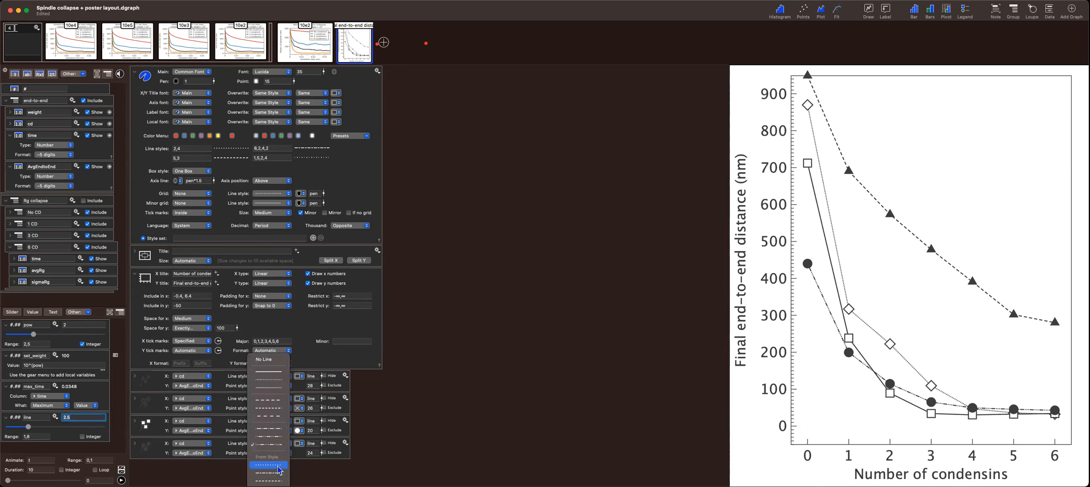
pyautogui.click(273, 432)
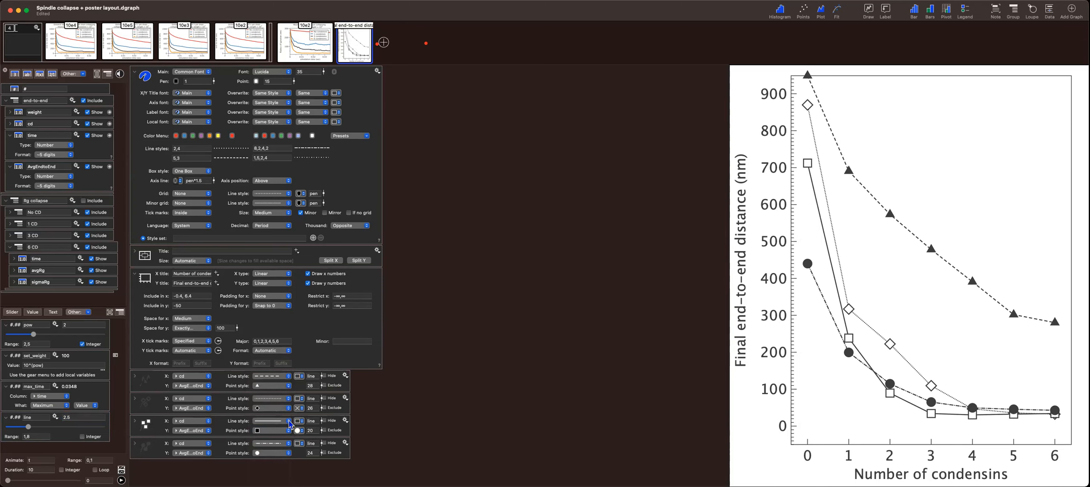
pyautogui.click(289, 423)
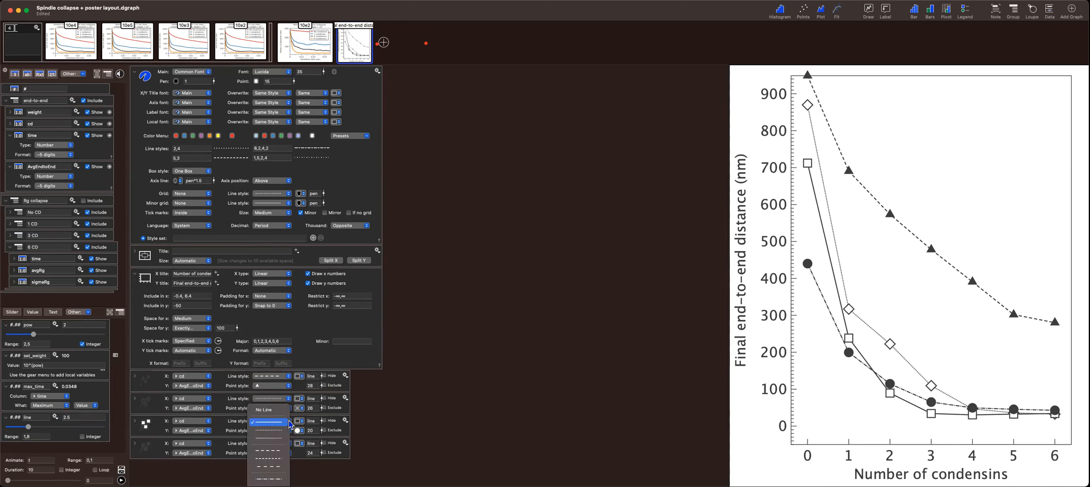
pyautogui.click(281, 452)
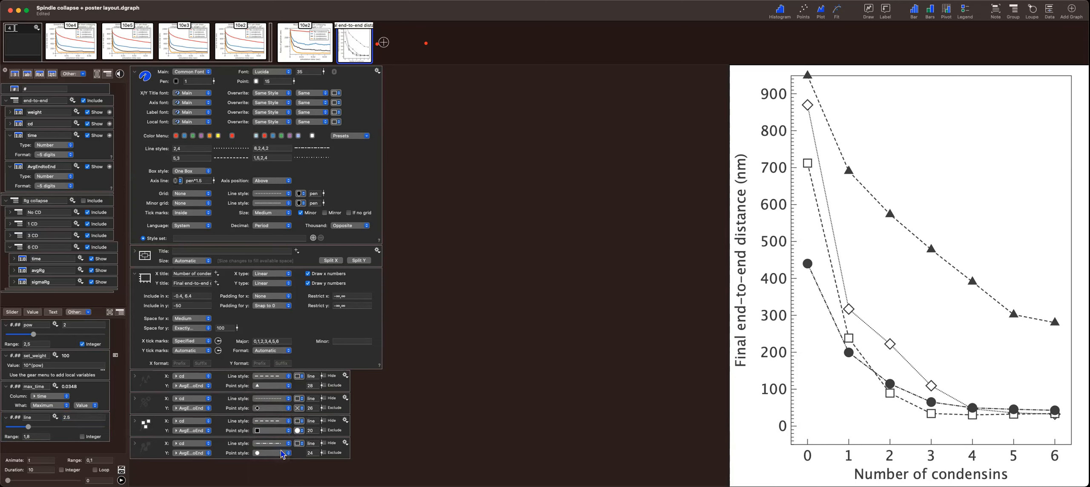
pyautogui.click(289, 380)
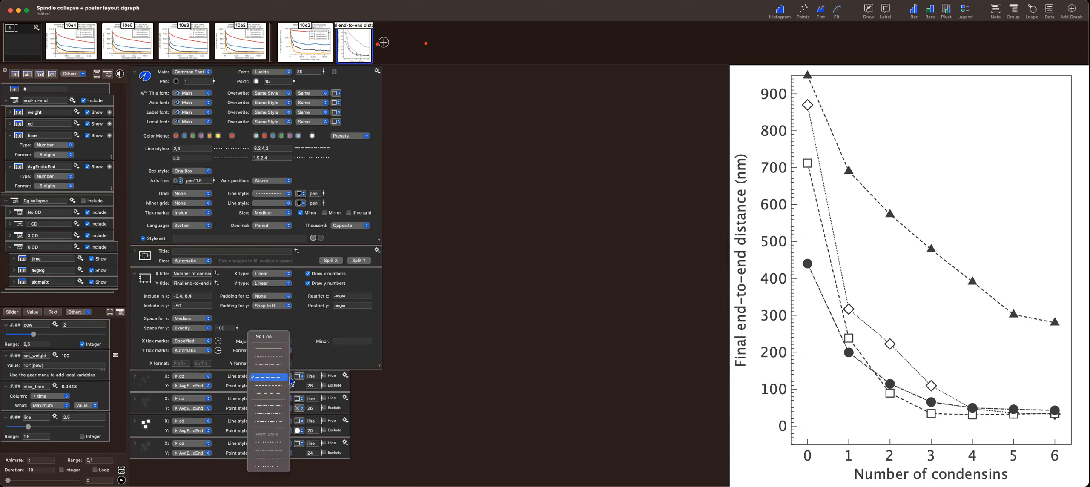
pyautogui.click(282, 349)
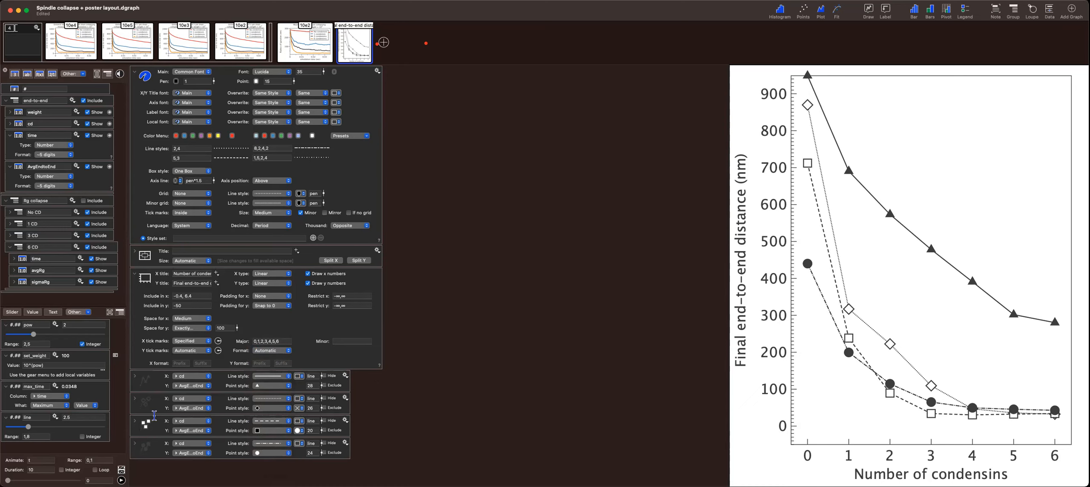
# Move the diamond series to the end of the series list and collapse all of the graph's settings
pyautogui.moveTo(151, 404); pyautogui.dragTo(153, 462)
pyautogui.press('super+a')
pyautogui.press('Left')
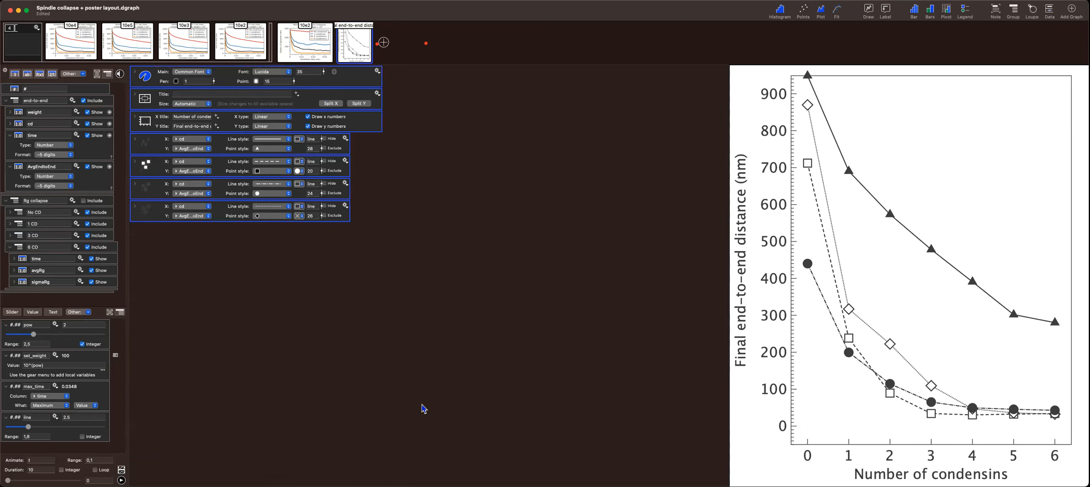
pyautogui.click(512, 222)
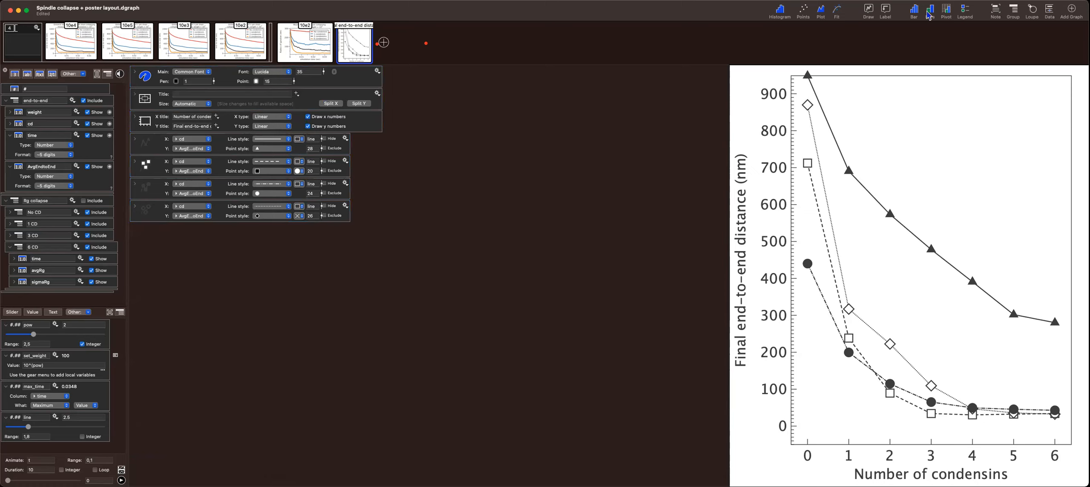
# Check the available annotation types and the triangle series' data label options
pyautogui.click(887, 11)
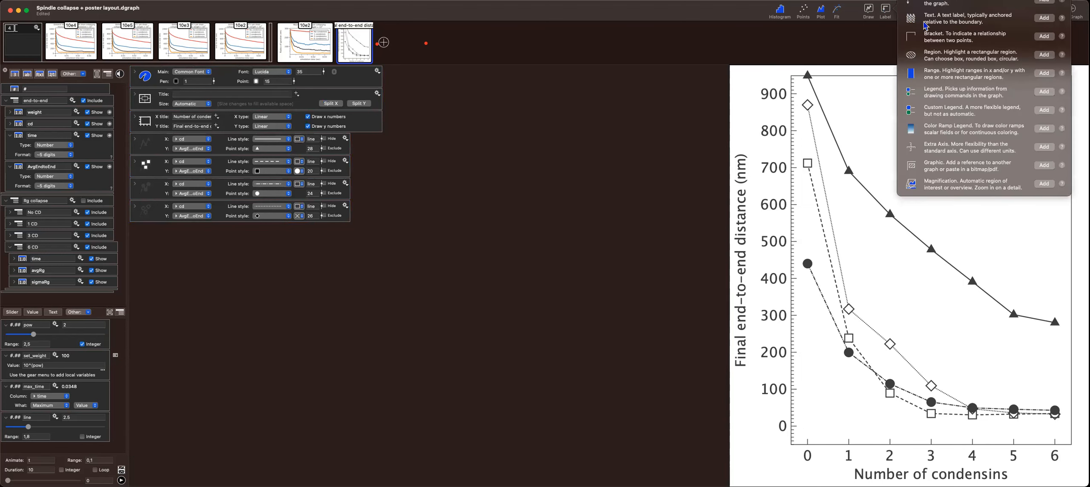
pyautogui.click(135, 140)
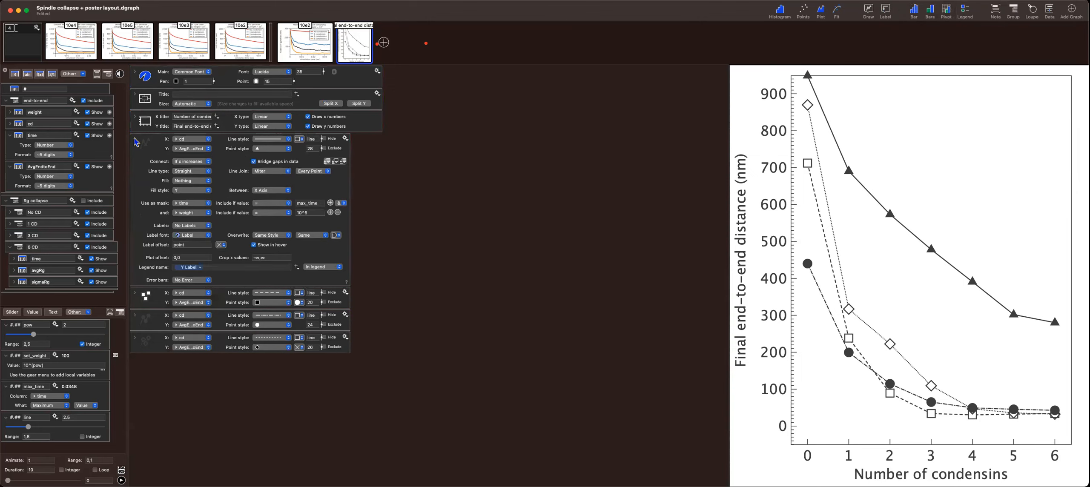
pyautogui.click(207, 225)
pyautogui.moveTo(206, 254)
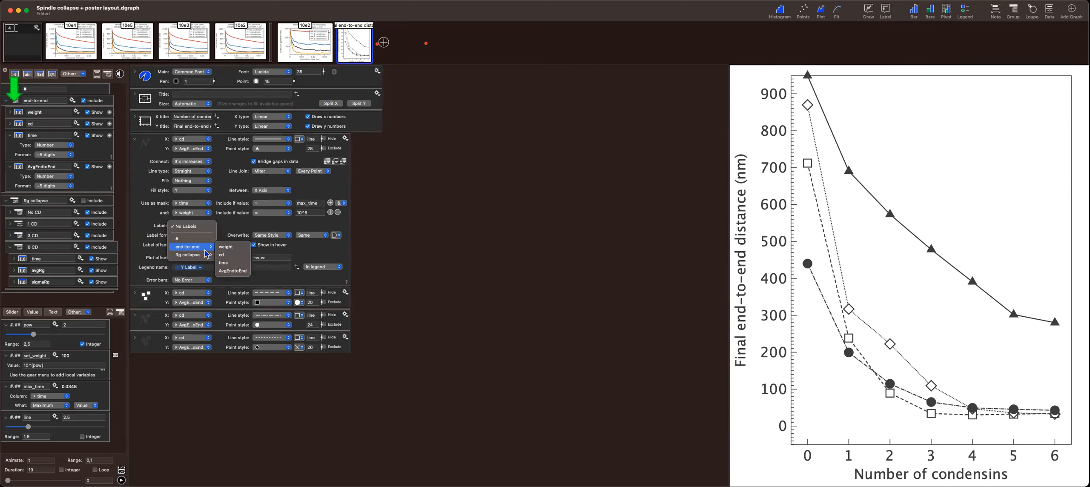
pyautogui.click(454, 252)
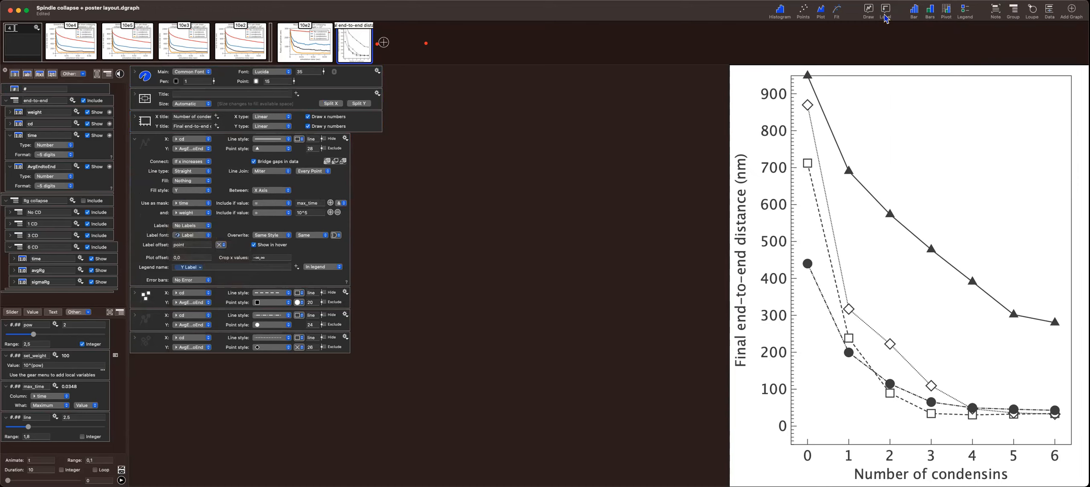
# Try an automatic legend inside the graph, offset by 23,63 from the upper right and widened to 373
pyautogui.click(908, 16)
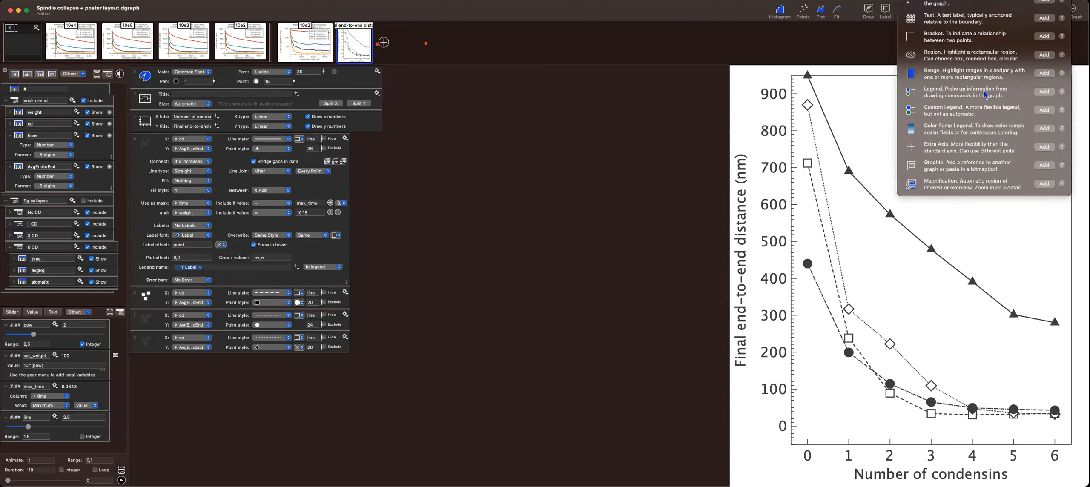
pyautogui.click(1045, 93)
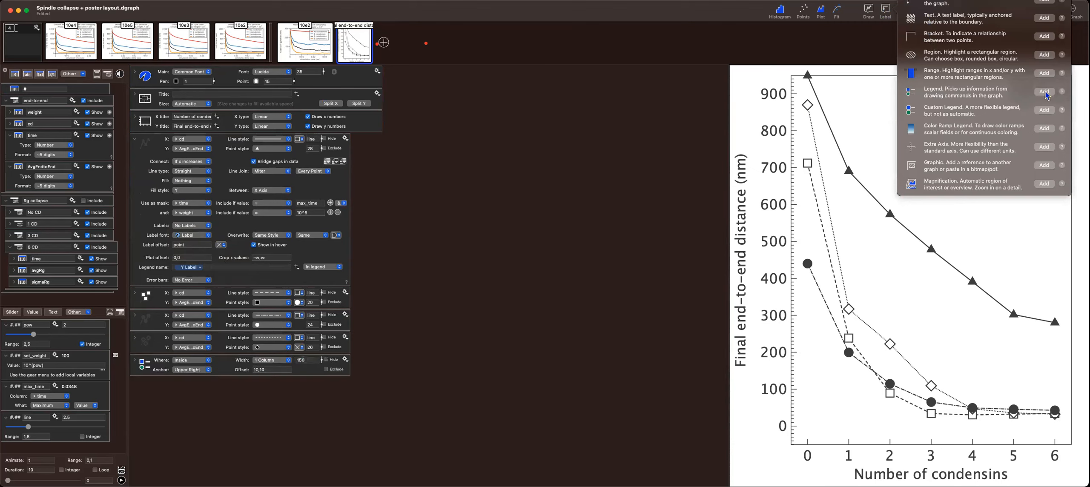
pyautogui.click(135, 361)
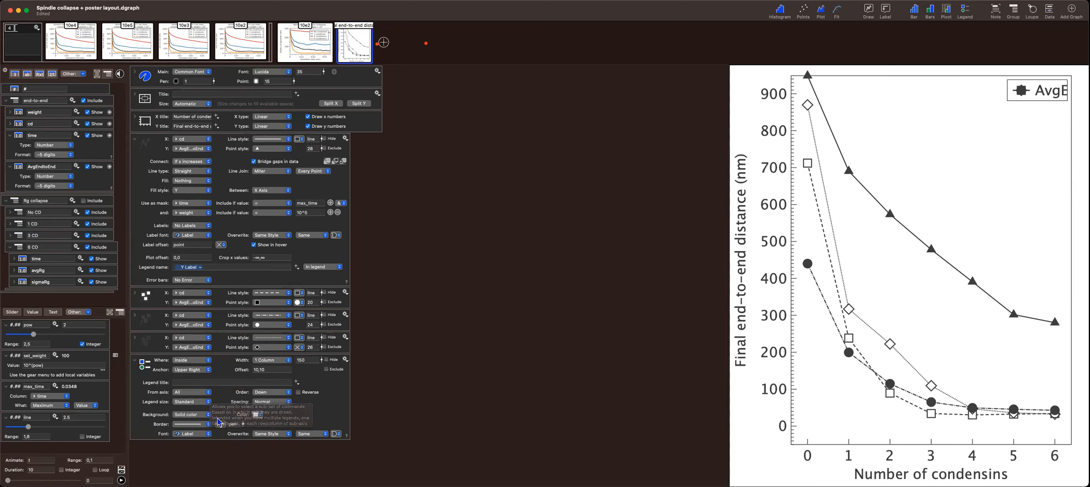
pyautogui.moveTo(1013, 100); pyautogui.dragTo(978, 119)
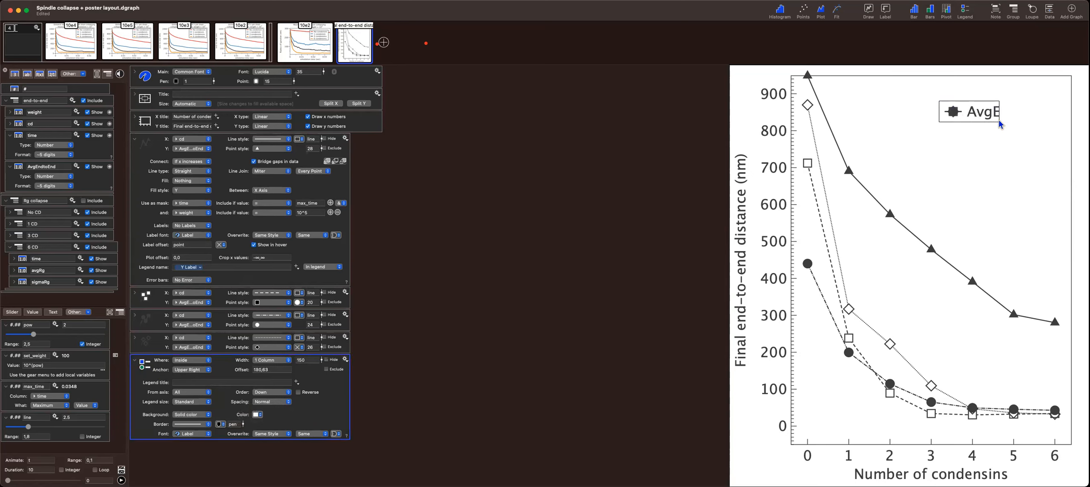
pyautogui.moveTo(998, 120); pyautogui.dragTo(1061, 127)
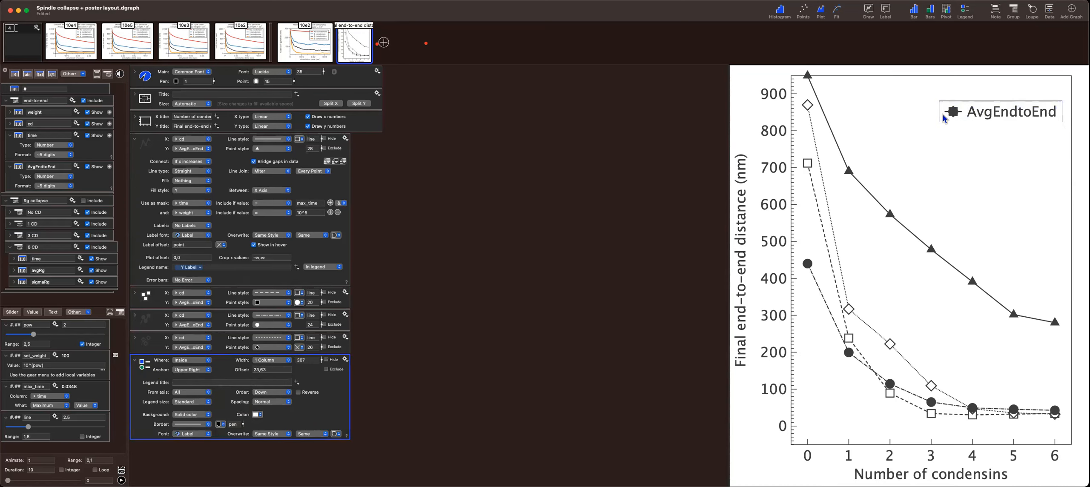
pyautogui.moveTo(942, 114); pyautogui.dragTo(915, 114)
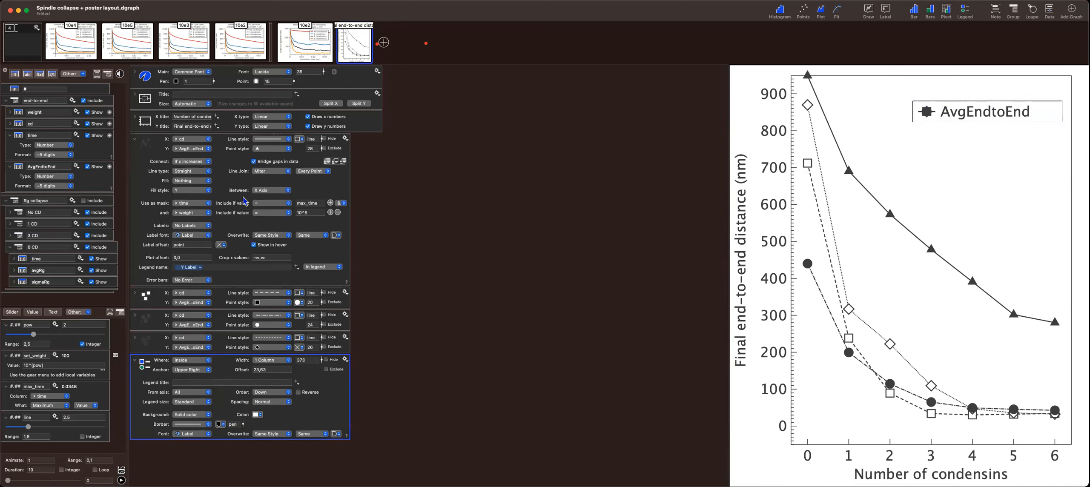
# In the 10e2 end-to-end graph, inspect the No condensin line's legend and mask settings, adding and removing two trial lines
pyautogui.click(229, 52)
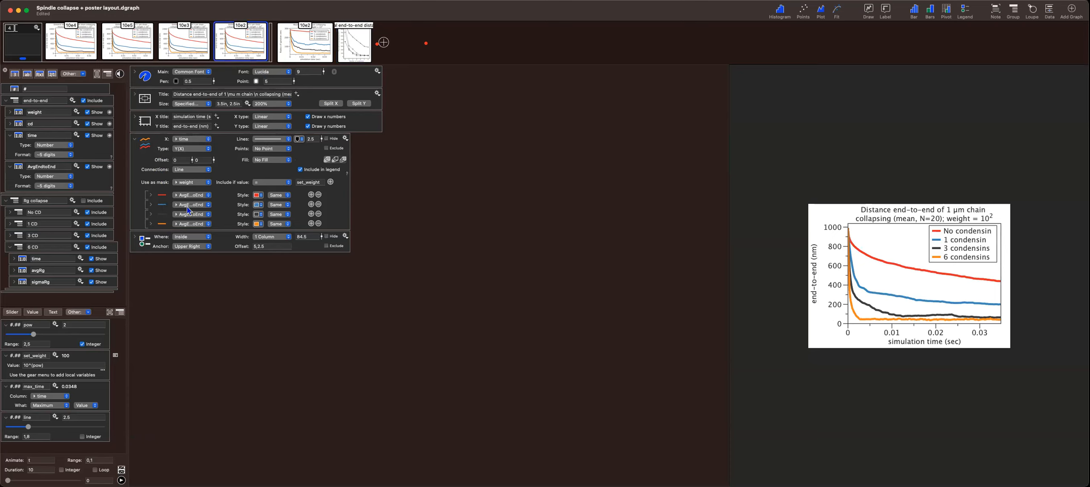
pyautogui.click(151, 195)
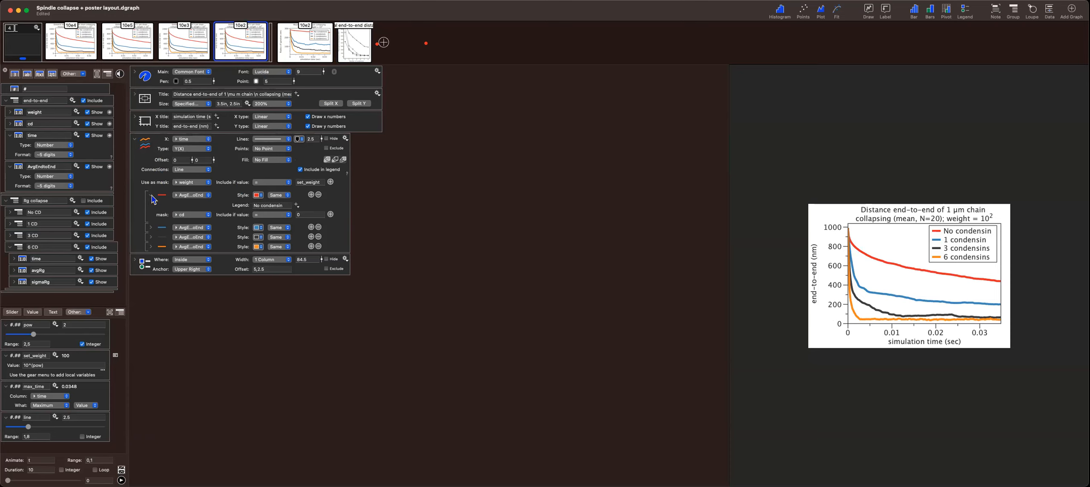
pyautogui.click(311, 195)
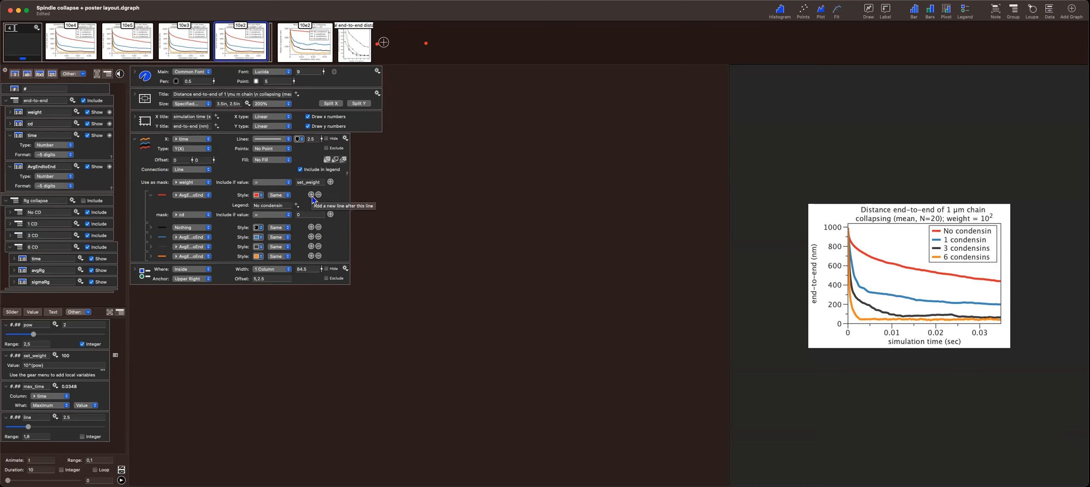
pyautogui.click(312, 195)
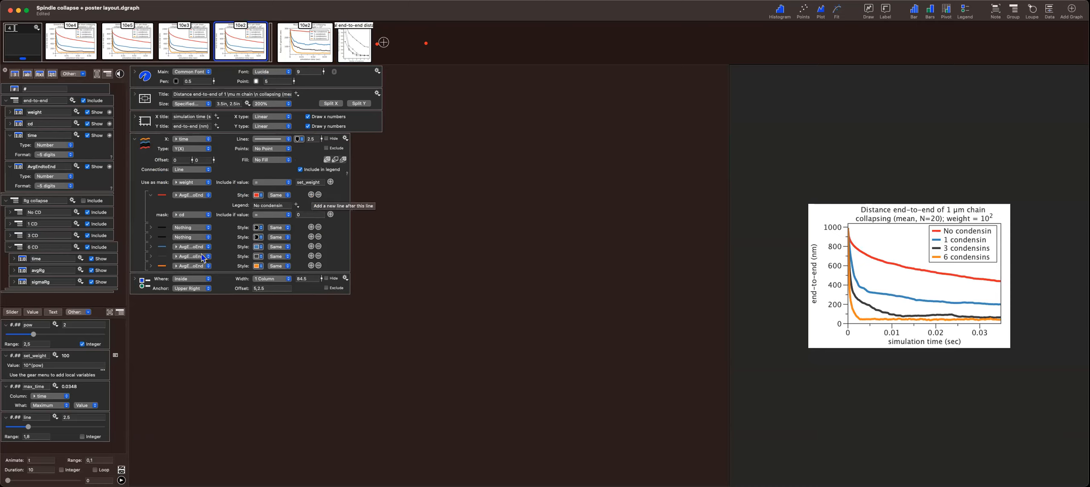
pyautogui.click(149, 231)
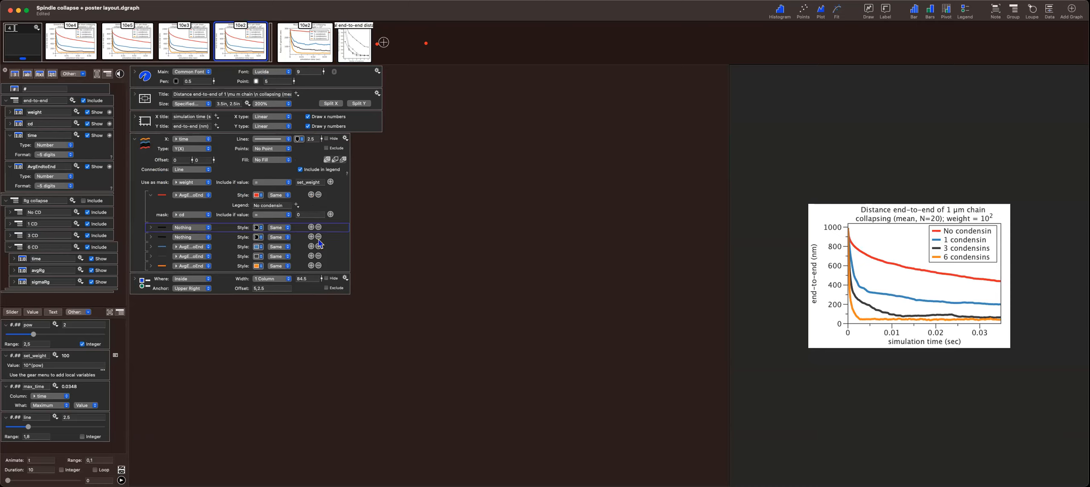
pyautogui.click(317, 228)
pyautogui.click(318, 228)
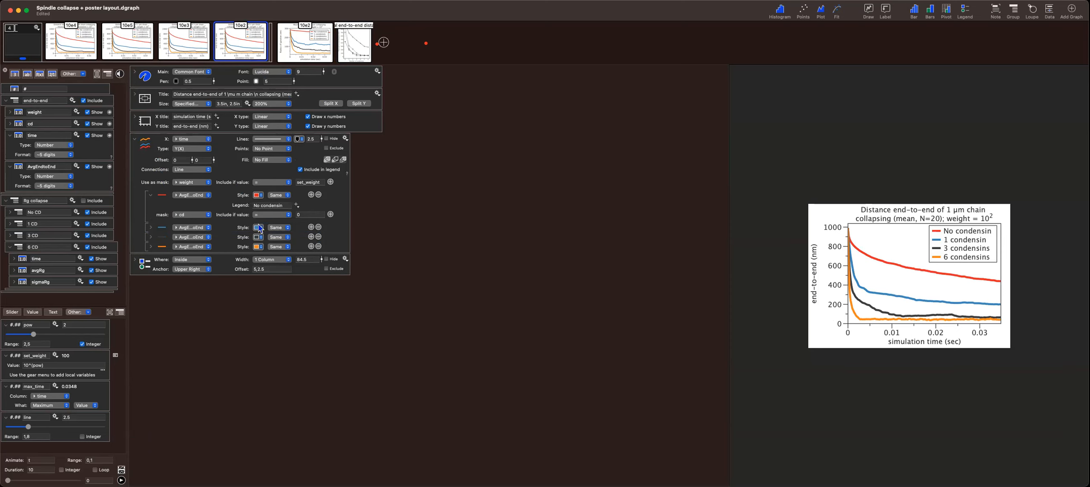
pyautogui.click(151, 196)
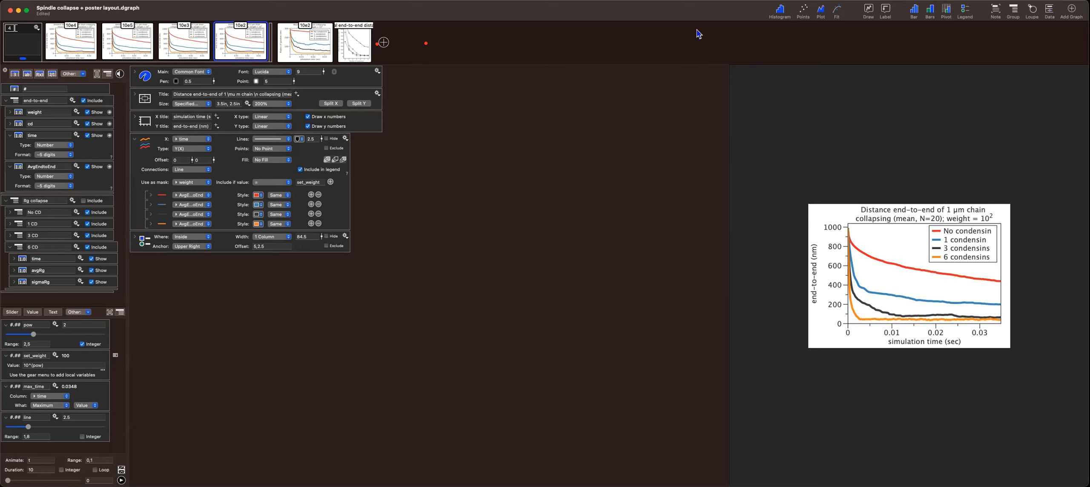
# Return to the final end-to-end distance graph and check the automatic legend's source axis and size options
pyautogui.click(354, 43)
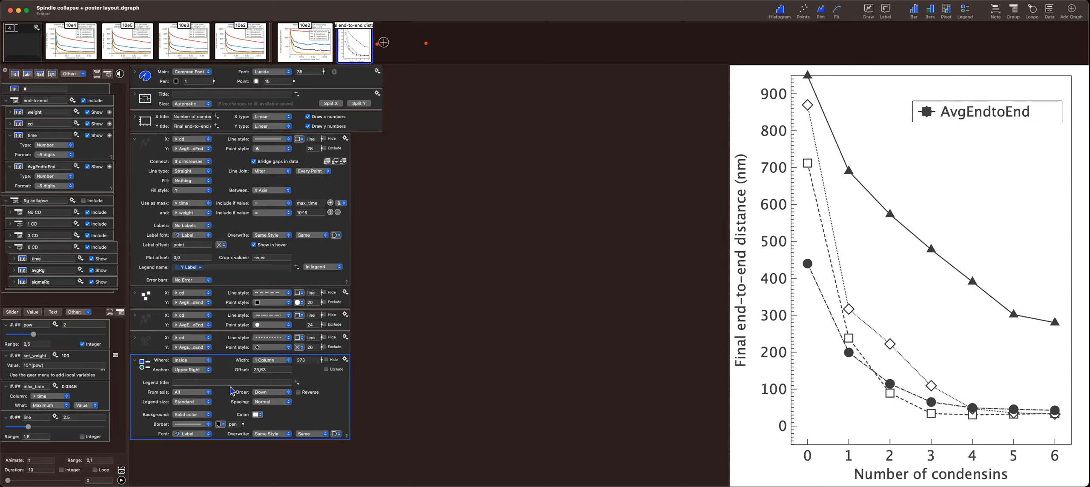
pyautogui.click(209, 392)
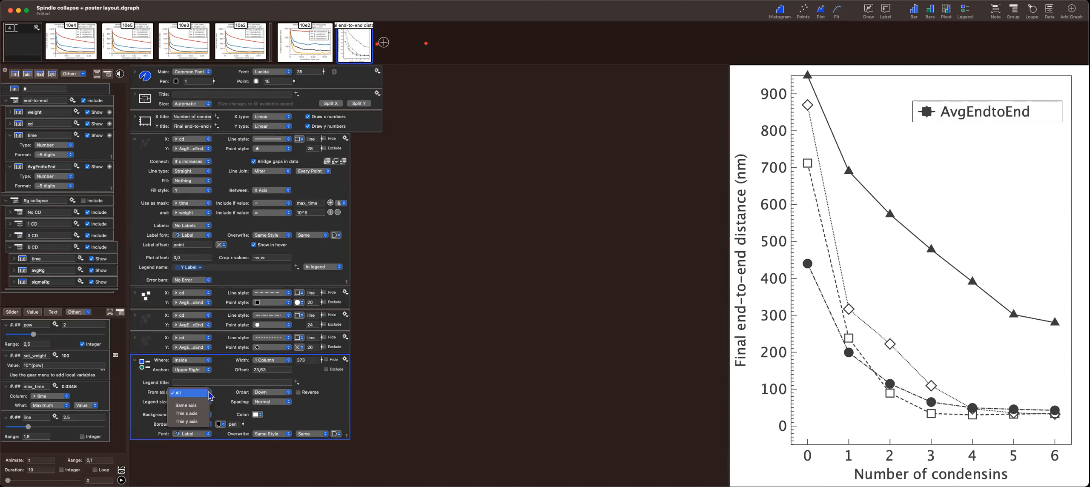
pyautogui.click(208, 393)
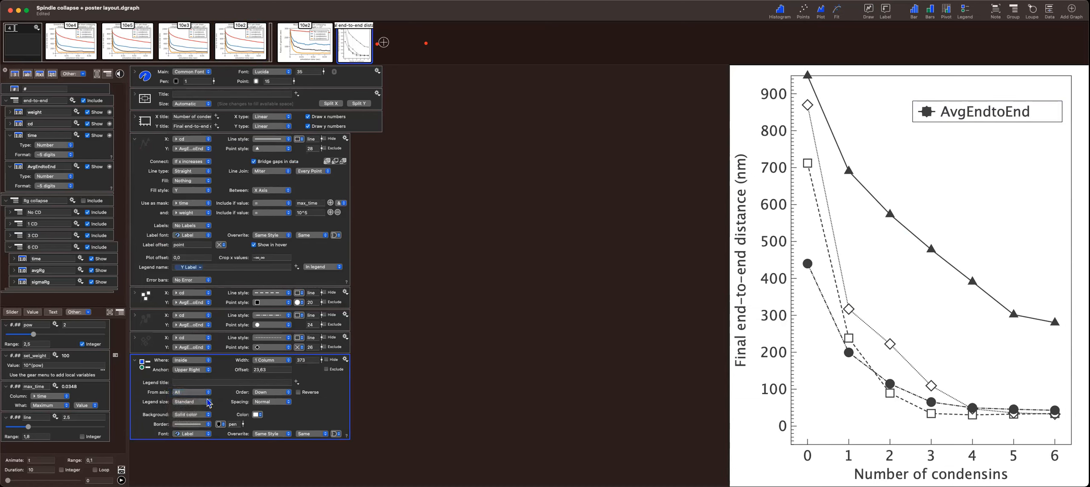
pyautogui.click(208, 401)
pyautogui.click(225, 400)
# Add a custom legend to the graph and delete the automatic one
pyautogui.click(887, 10)
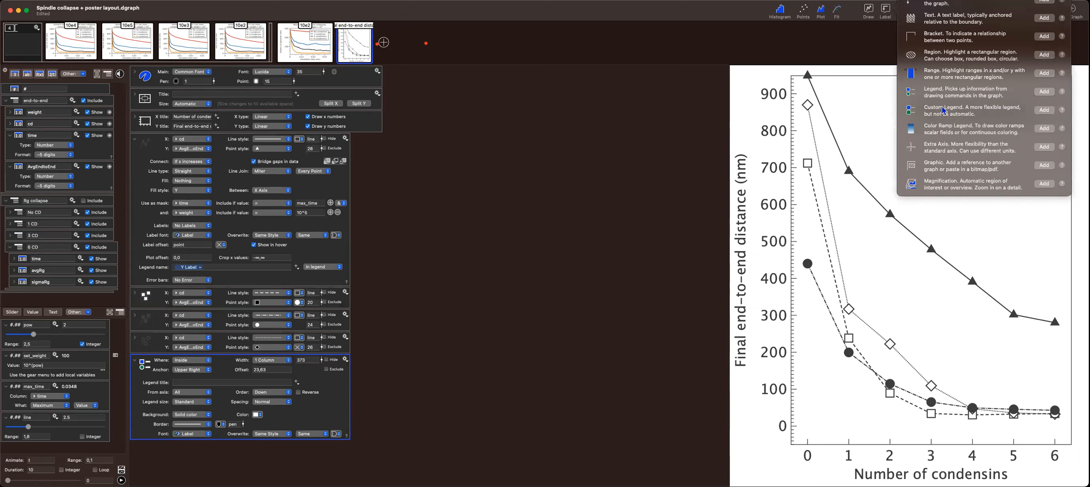
pyautogui.click(1044, 110)
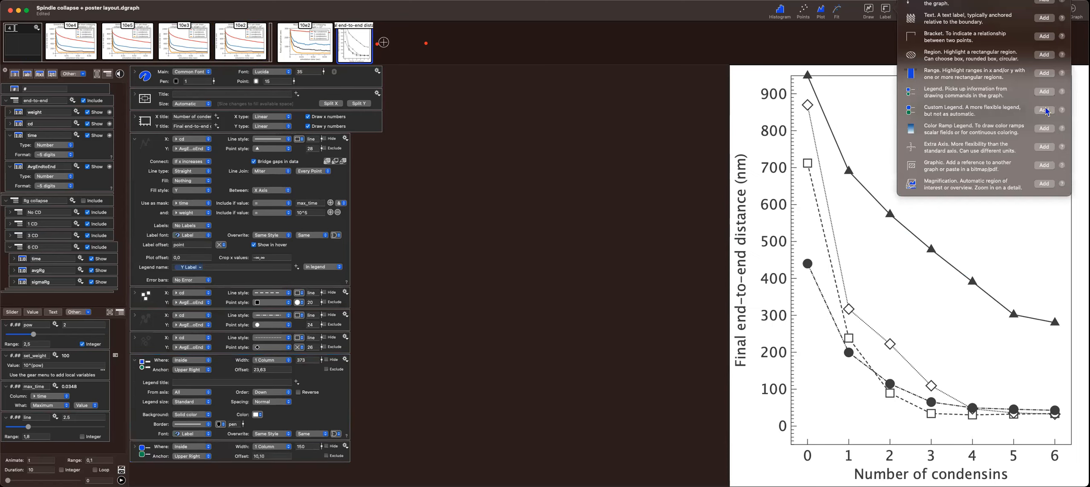
pyautogui.click(333, 398)
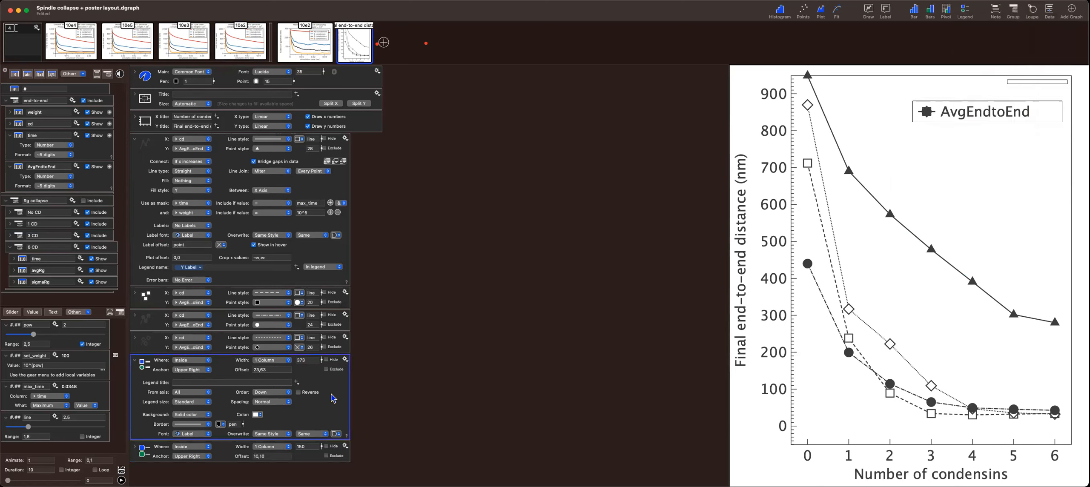
pyautogui.press('BackSpace')
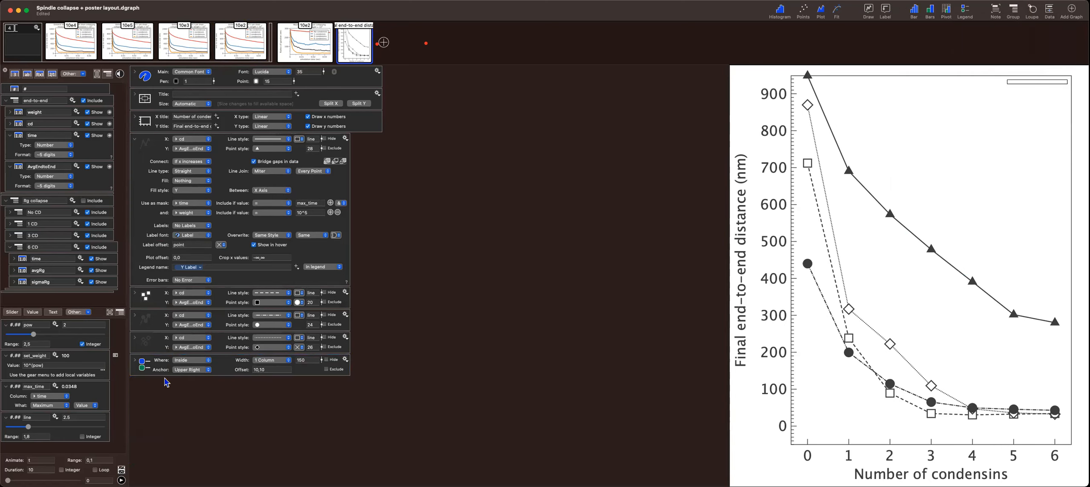
# Collapse the graph's other settings and keep only the custom legend's details expanded
pyautogui.click(136, 365)
pyautogui.click(134, 360)
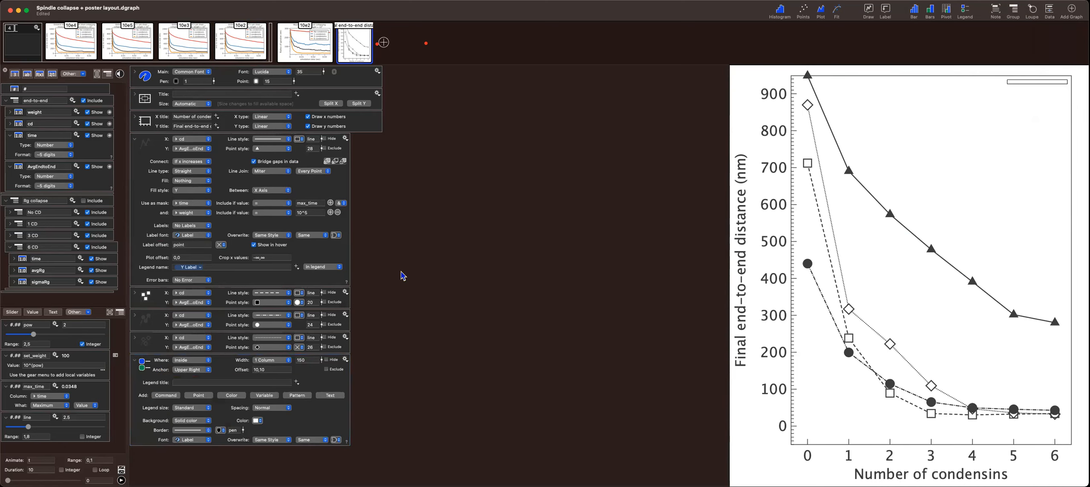
pyautogui.press('super+a')
pyautogui.press('Left')
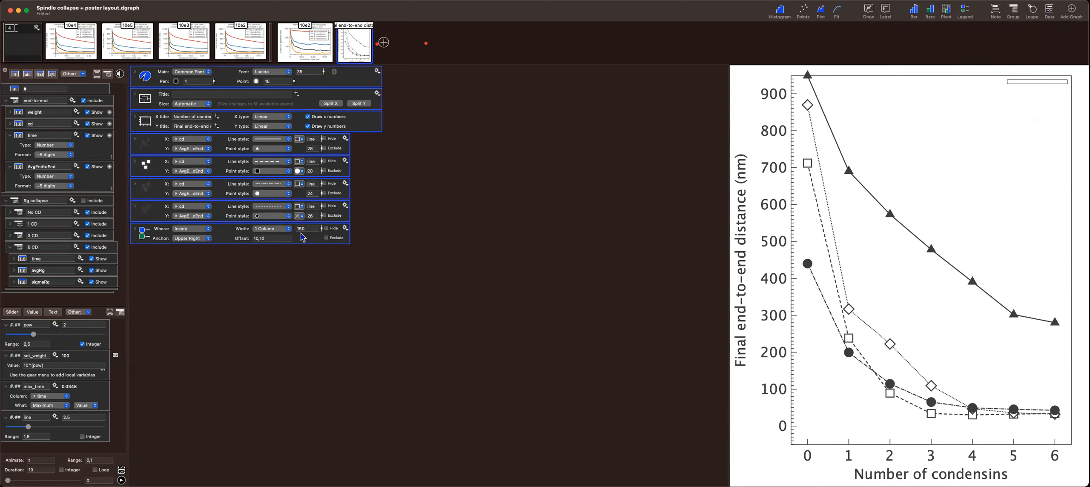
pyautogui.click(135, 229)
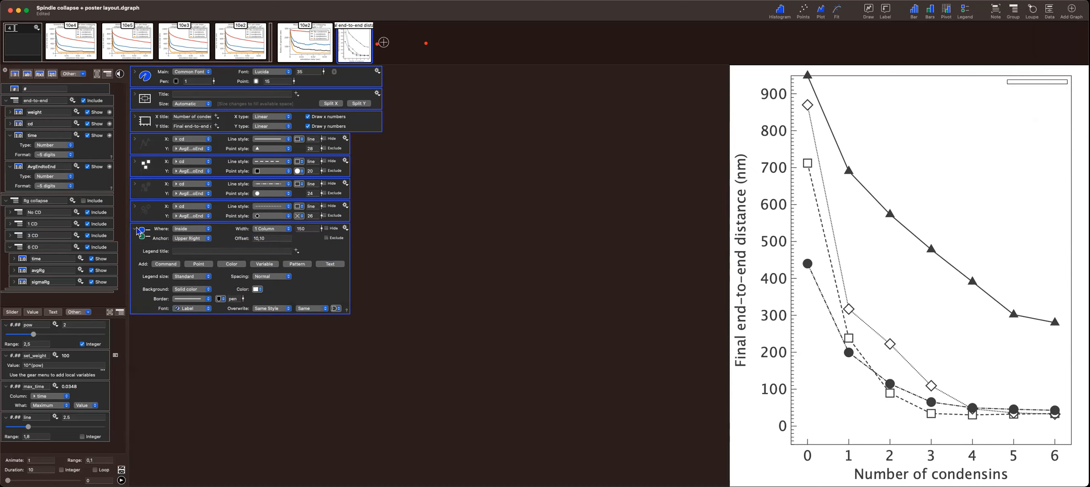
pyautogui.click(176, 251)
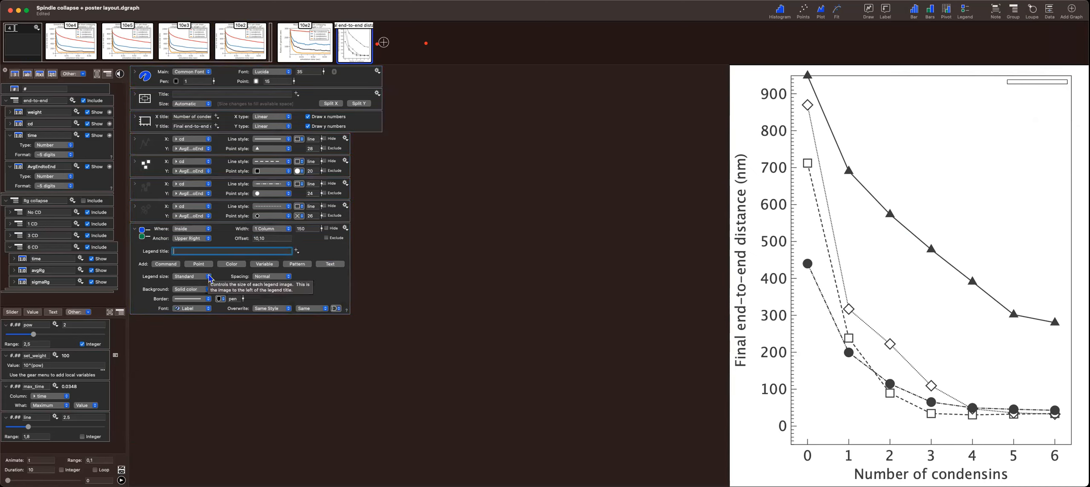
pyautogui.click(393, 284)
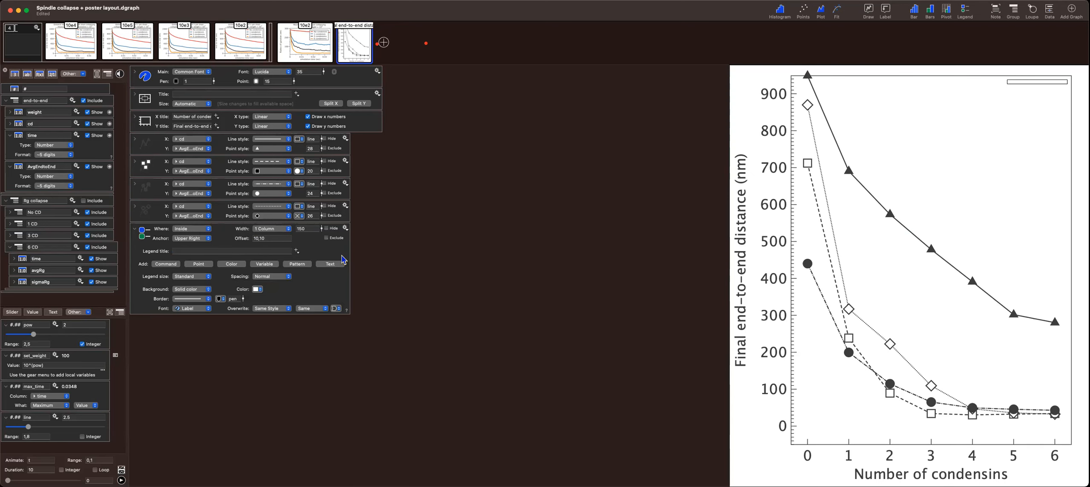
# Look over the radius of gyration and end-to-end graphs, and return to the final end-to-end distance graph
pyautogui.click(306, 43)
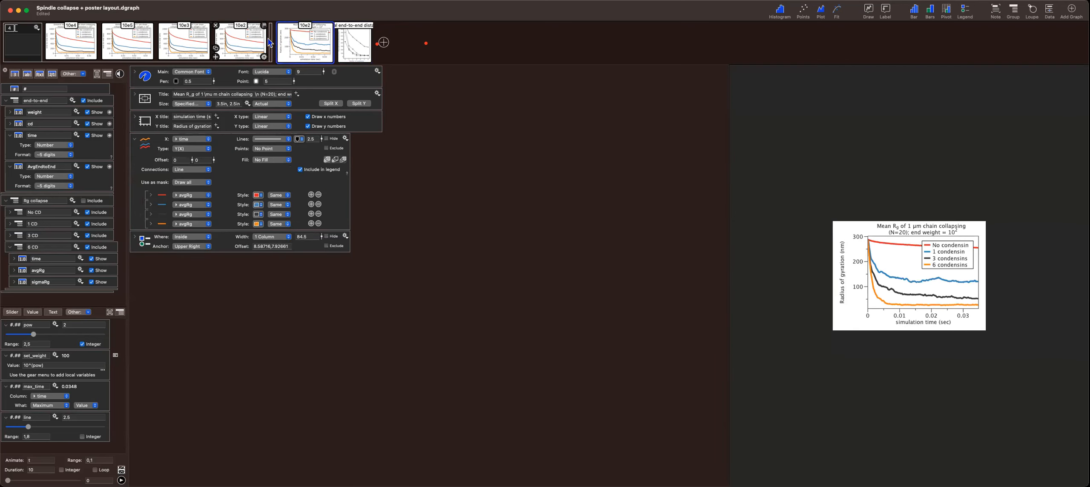
pyautogui.click(246, 44)
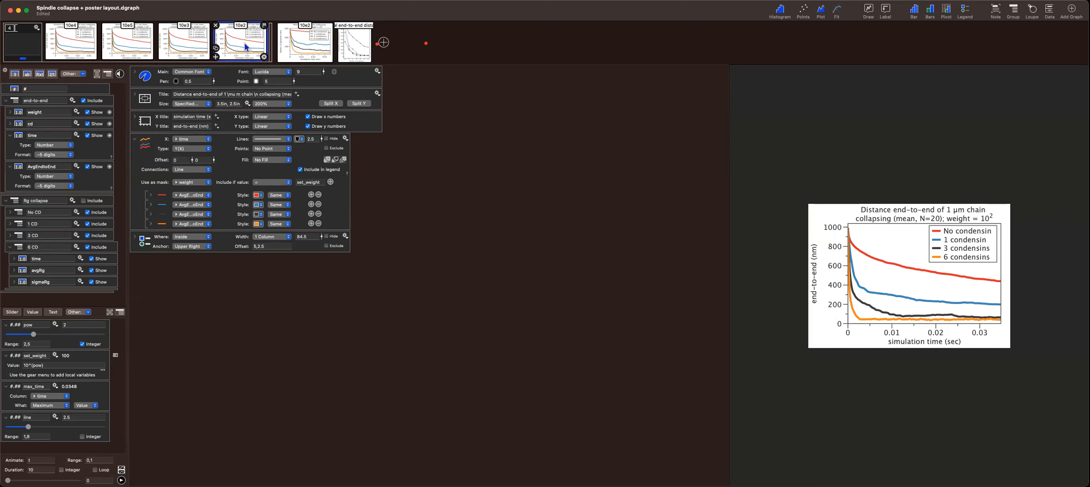
pyautogui.click(86, 47)
pyautogui.click(344, 46)
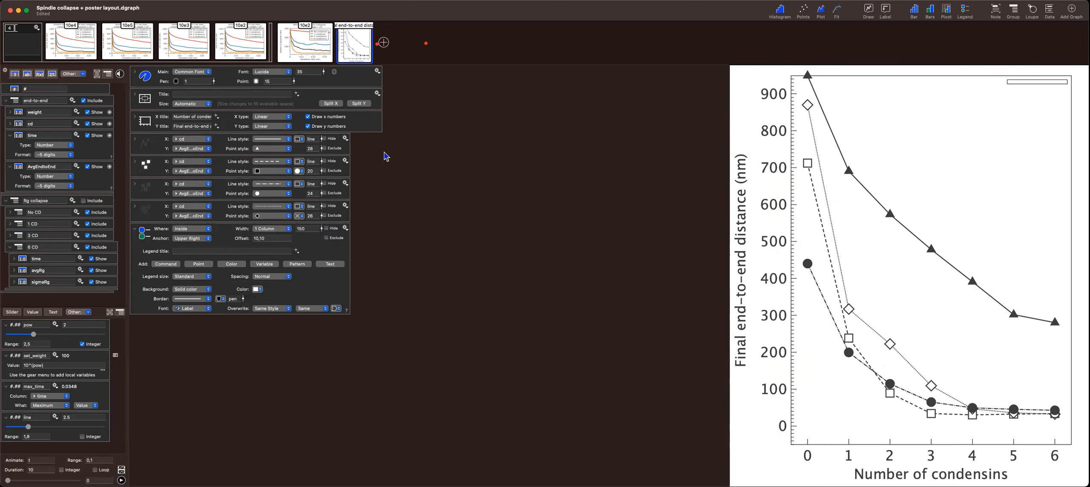
# Title the custom legend "Tether reistance of end beads" and move it to an offset of about 232,20
pyautogui.click(240, 251)
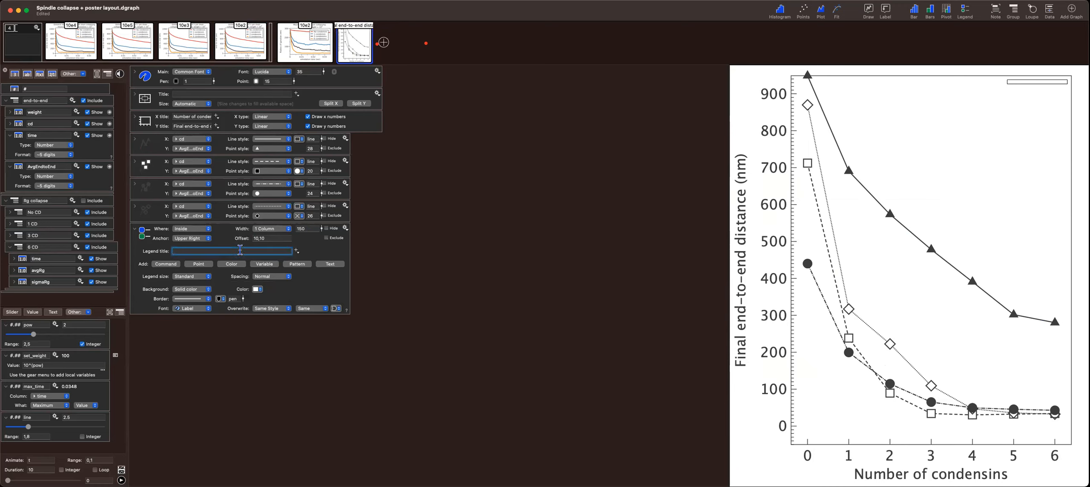
pyautogui.write('Tether reistance of end beads')
pyautogui.press('Return')
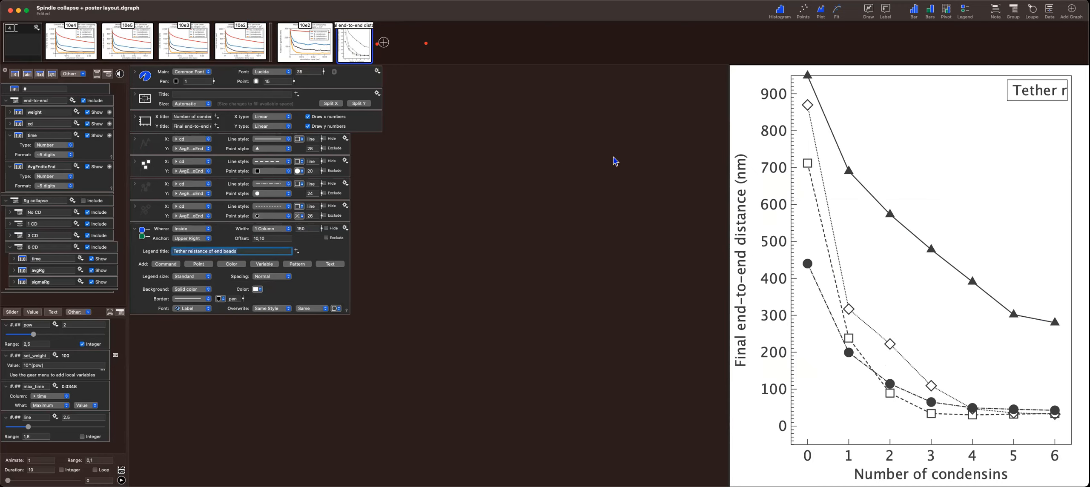
pyautogui.moveTo(1028, 97); pyautogui.dragTo(937, 100)
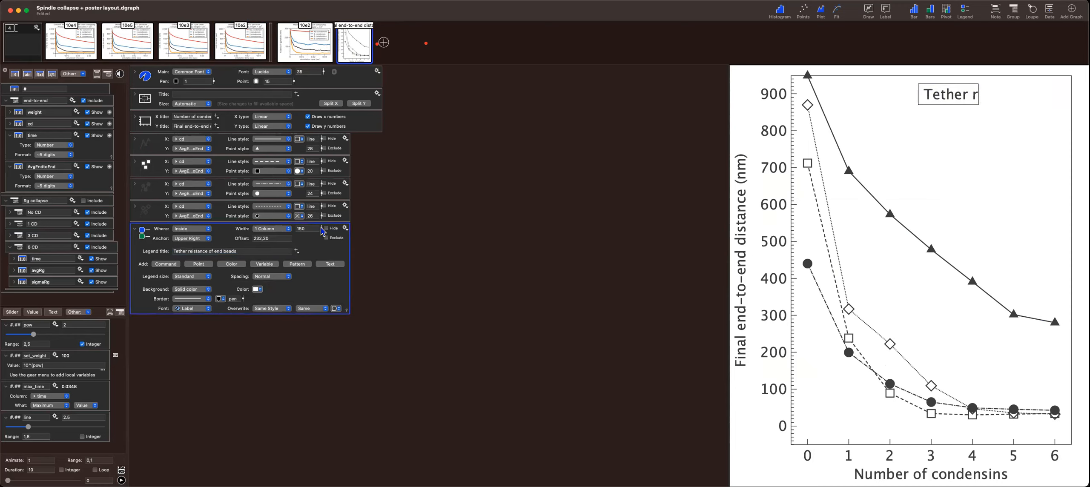
# Widen the custom legend to about 522 so its full title fits, and move it to an offset of about 19,19
pyautogui.moveTo(321, 230)
pyautogui.mouseDown()
pyautogui.moveTo(322, 204)
pyautogui.moveTo(318, 216)
pyautogui.mouseUp()
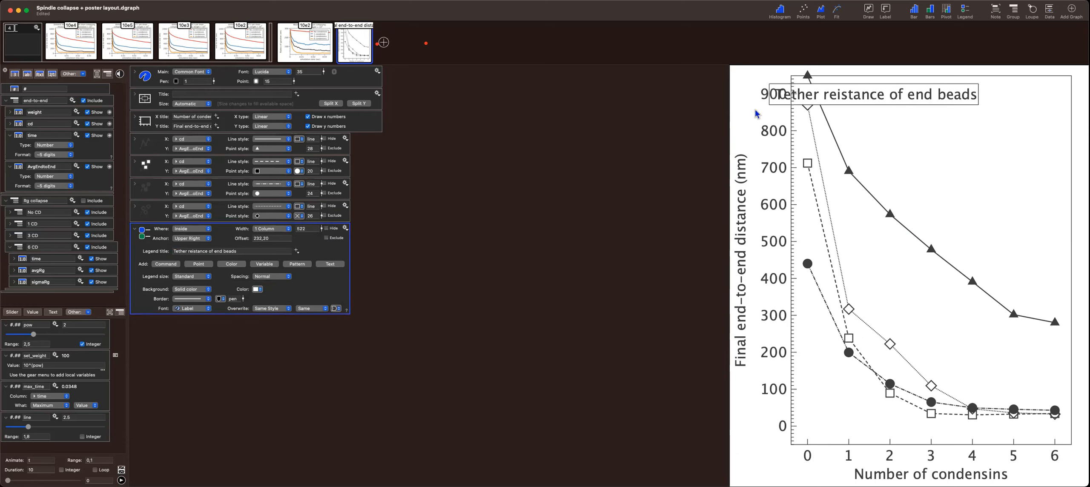
pyautogui.moveTo(854, 94); pyautogui.dragTo(939, 93)
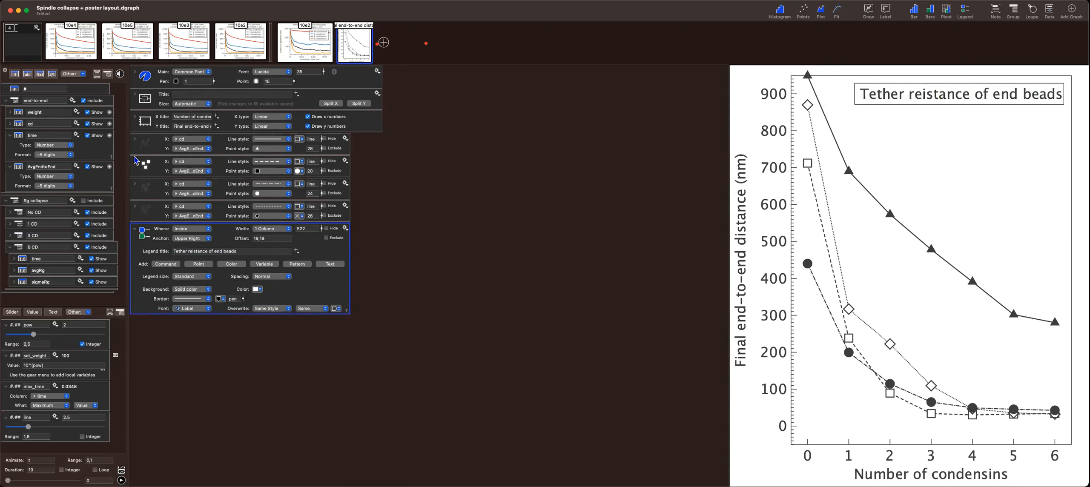
# Include -50 to 1000 in the y-axis range and set uniform y tick marks with a stride of 50
pyautogui.click(134, 118)
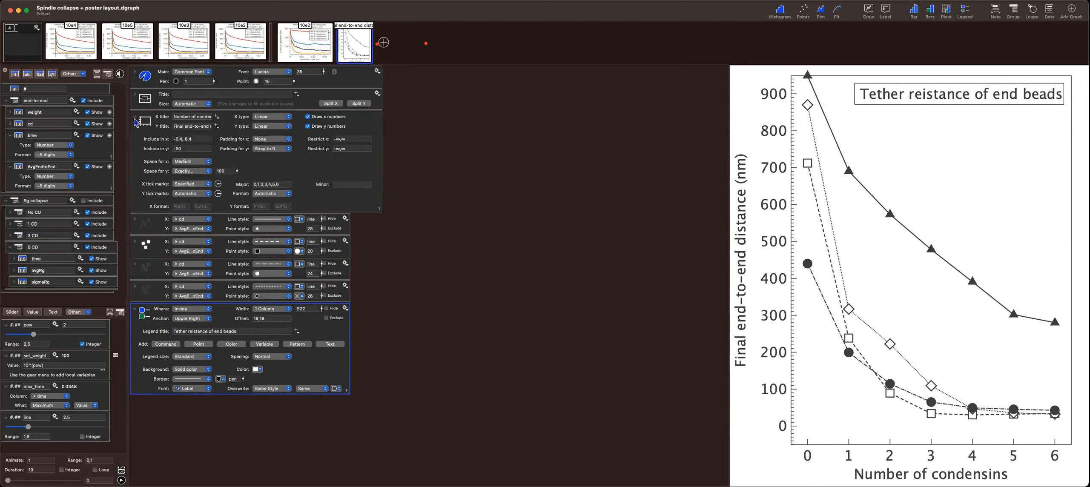
pyautogui.click(186, 148)
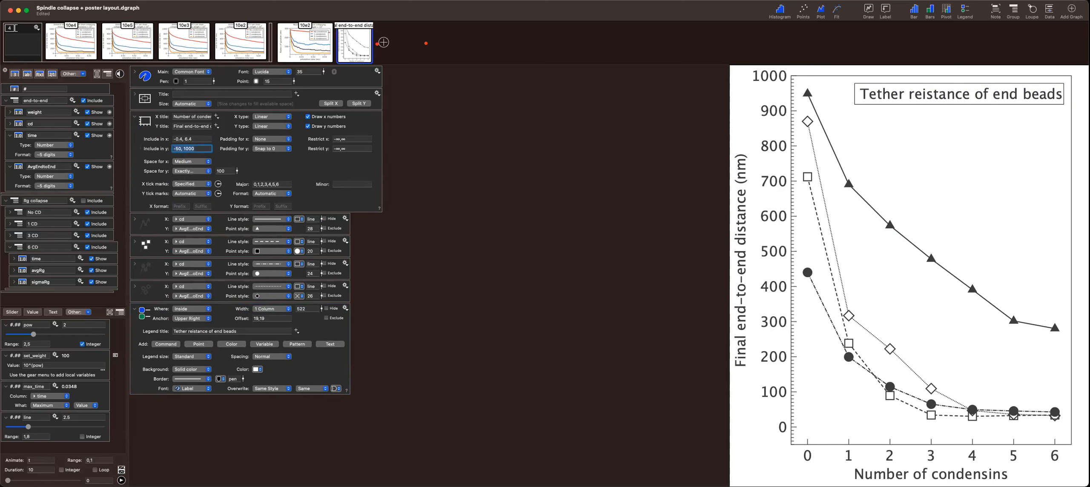
pyautogui.click(209, 194)
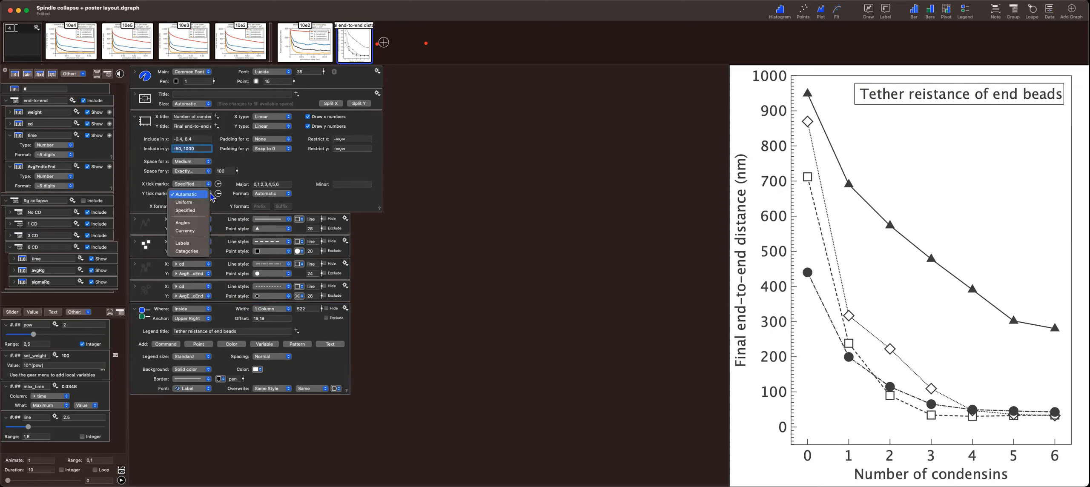
pyautogui.click(205, 203)
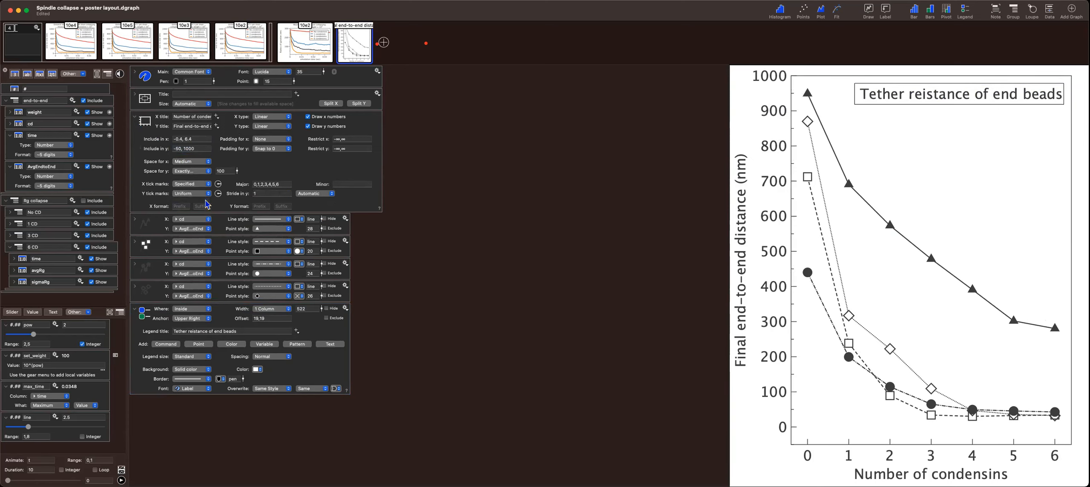
pyautogui.click(261, 194)
pyautogui.press('BackSpace')
pyautogui.write('50')
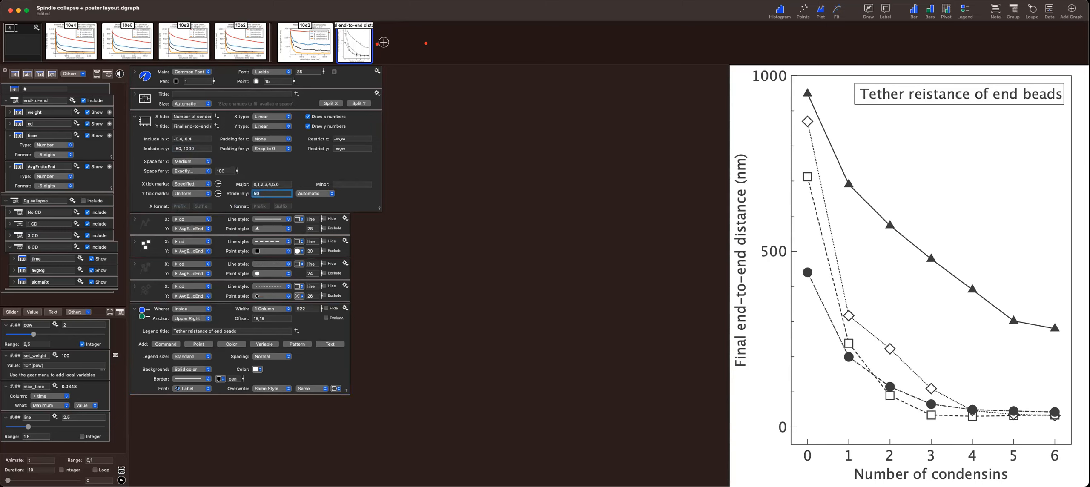
pyautogui.click(338, 208)
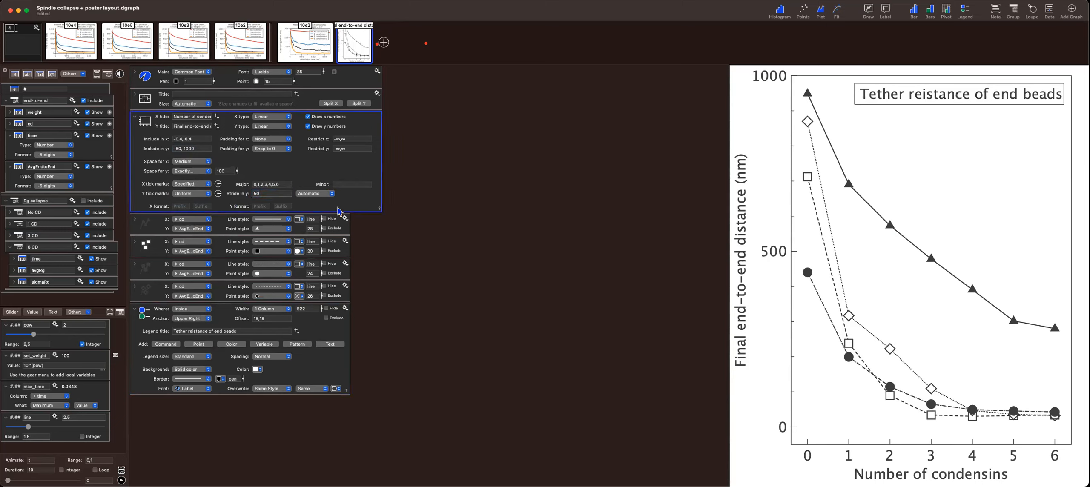
# Rework the y-axis tick stride so that the labels fall at every 100 nm
pyautogui.click(270, 197)
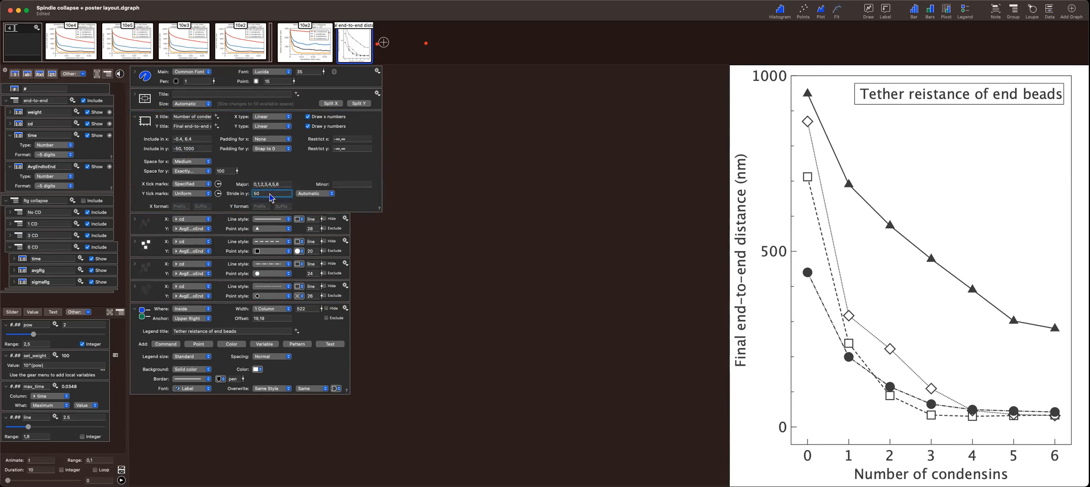
pyautogui.press('BackSpace')
pyautogui.press('BackSpace')
pyautogui.write('1')
pyautogui.click(415, 238)
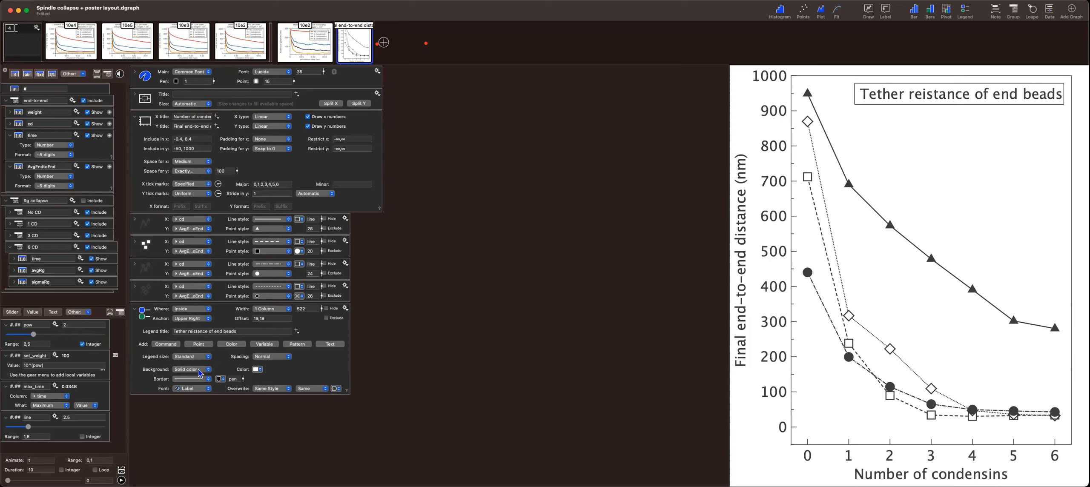
# Correct the spelling in the custom legend's title to "Tether resistance of end beads"
pyautogui.click(312, 367)
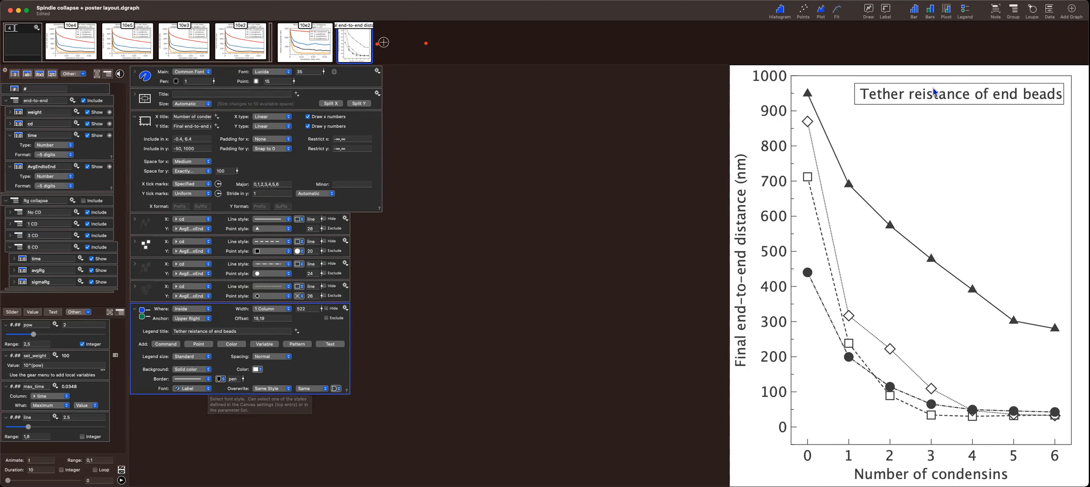
pyautogui.click(191, 331)
pyautogui.write('s')
pyautogui.press('Return')
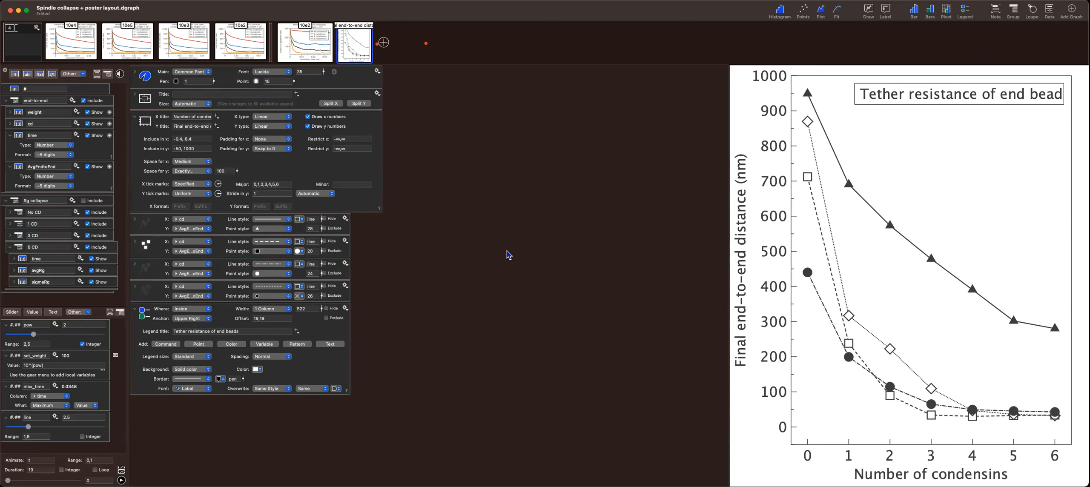
# Set the custom legend's width to 550 so the corrected title fits inside its border
pyautogui.click(310, 308)
pyautogui.press('BackSpace')
pyautogui.press('BackSpace')
pyautogui.write('30')
pyautogui.press('Return')
pyautogui.press('BackSpace')
pyautogui.press('BackSpace')
pyautogui.write('50')
pyautogui.press('Return')
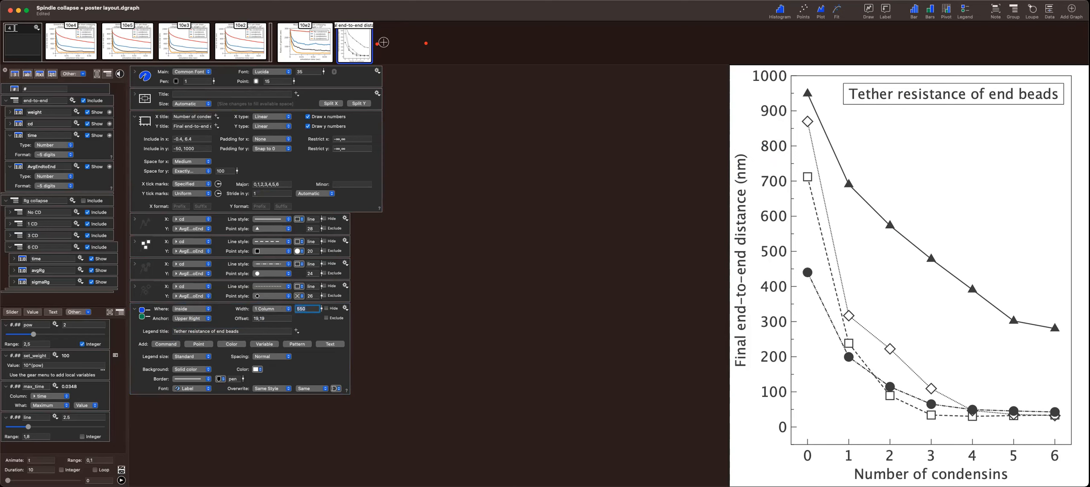
pyautogui.click(414, 310)
pyautogui.click(207, 346)
pyautogui.click(328, 347)
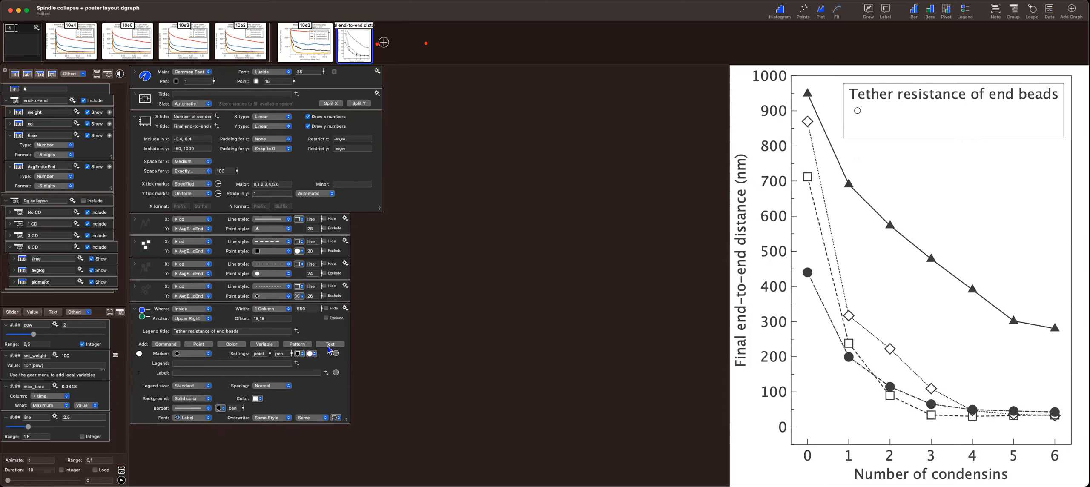
pyautogui.click(328, 347)
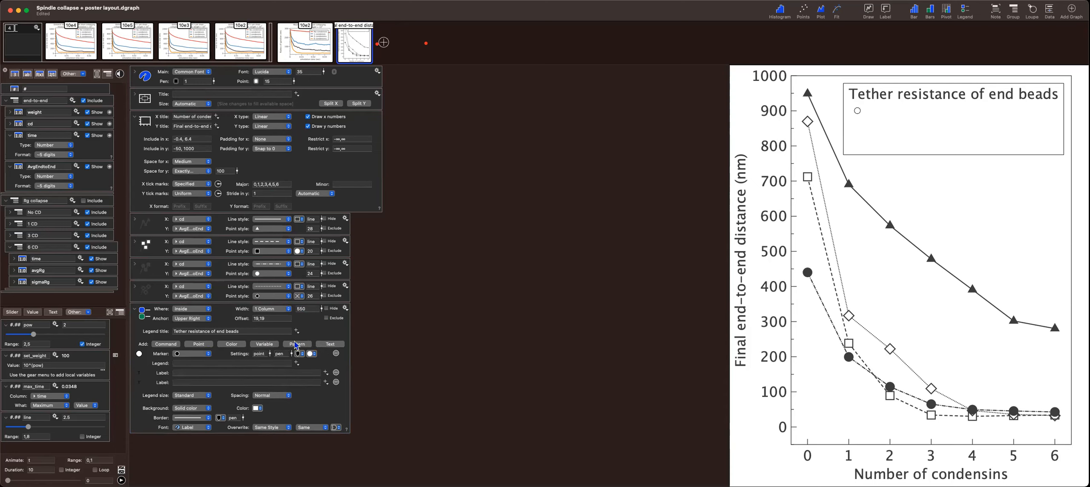
pyautogui.click(336, 354)
pyautogui.click(336, 355)
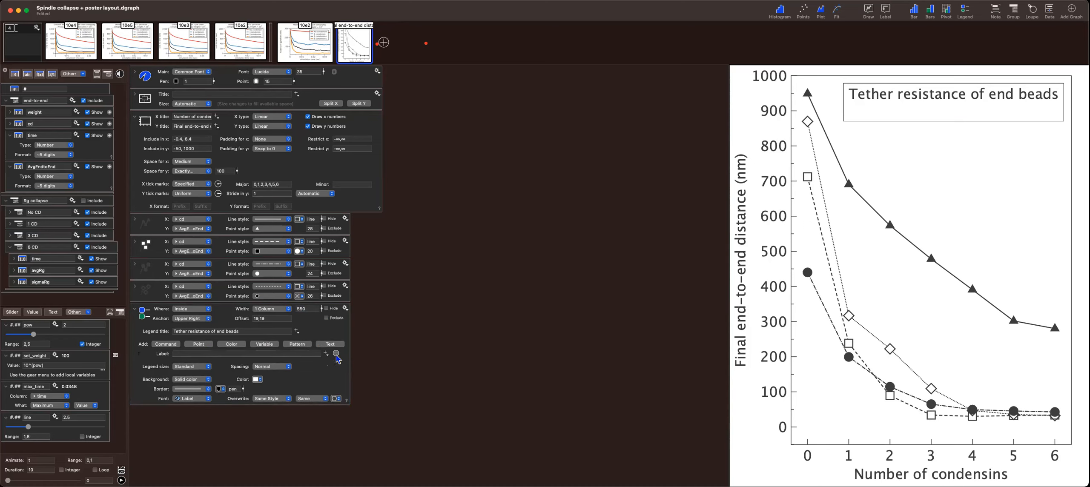
pyautogui.click(336, 354)
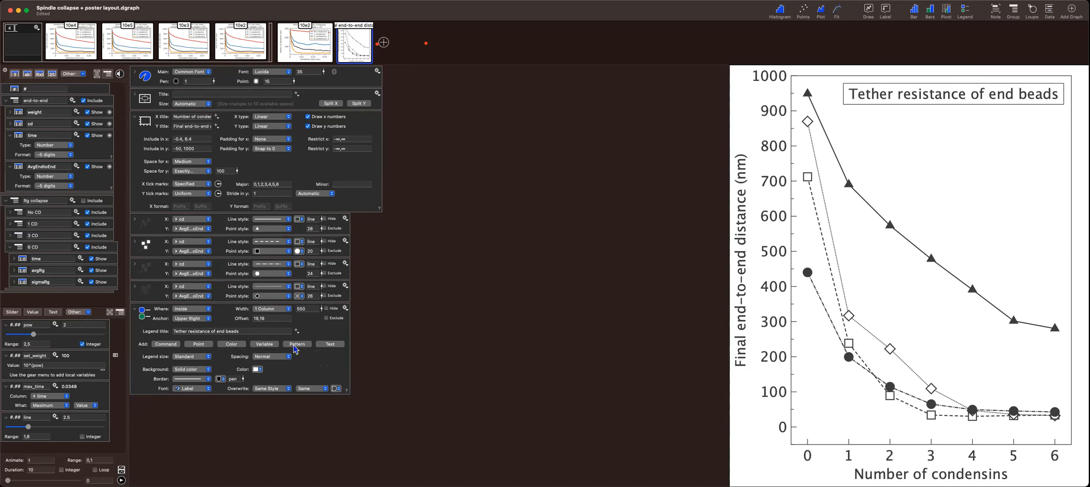
# Add four point marker entries to the custom legend
pyautogui.click(199, 348)
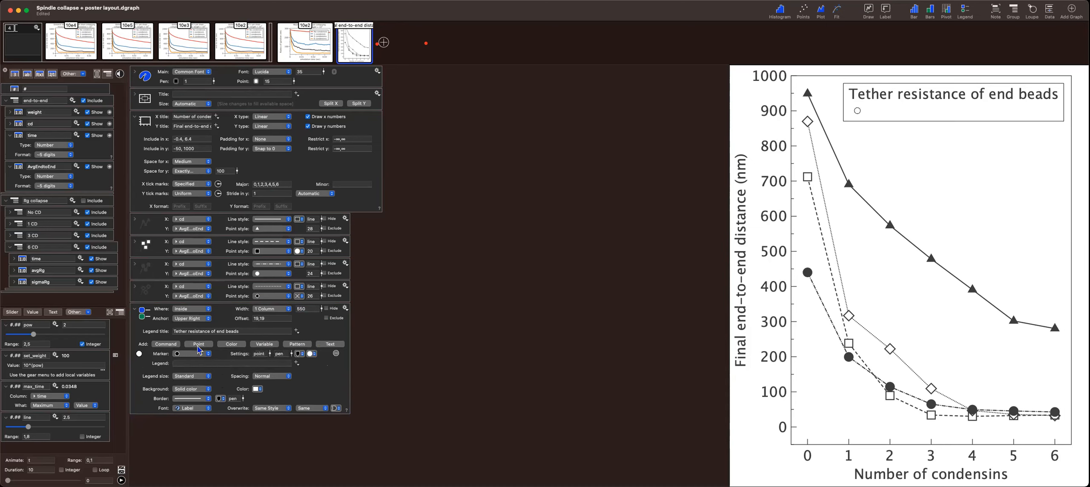
pyautogui.click(198, 345)
pyautogui.click(197, 346)
pyautogui.click(198, 345)
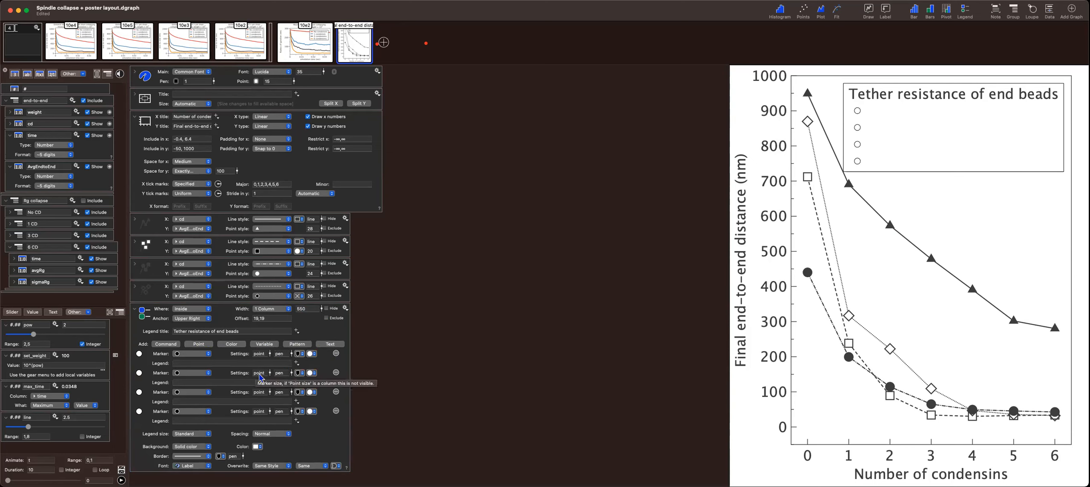
# Give the first legend marker a size of 25, the line variable as pen width and a filled circle shape
pyautogui.click(297, 295)
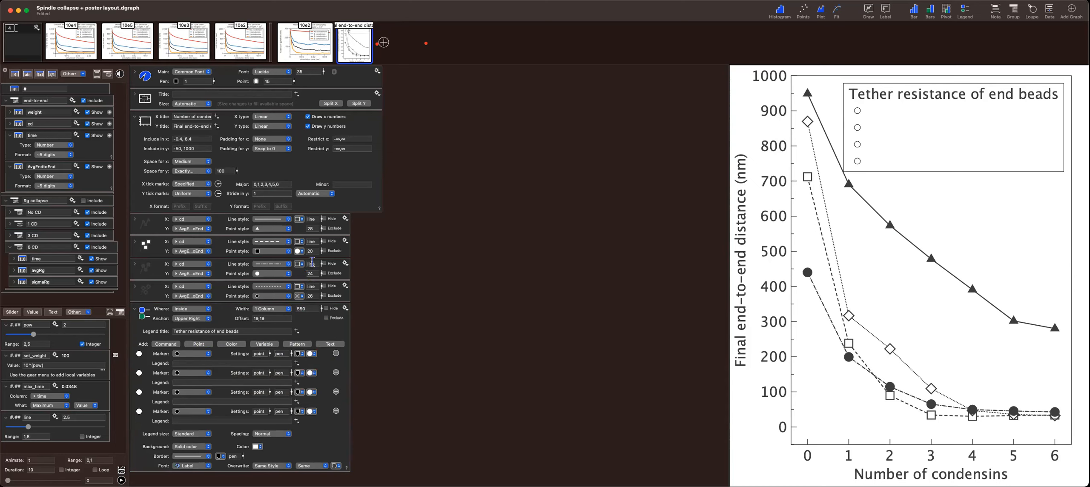
pyautogui.click(263, 355)
pyautogui.doubleClick(262, 355)
pyautogui.write('25')
pyautogui.press('Return')
pyautogui.doubleClick(284, 356)
pyautogui.press('BackSpace')
pyautogui.click(203, 357)
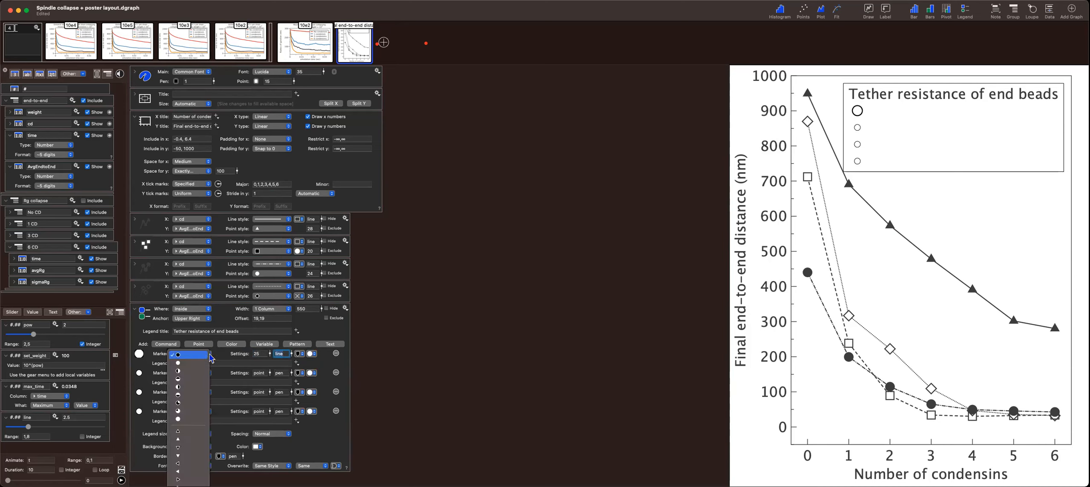
pyautogui.click(201, 364)
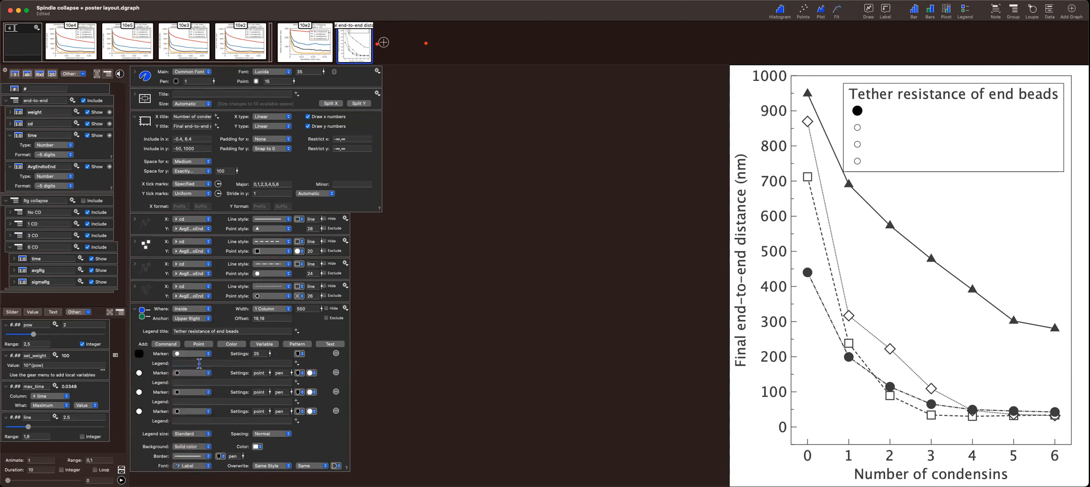
# Set the first legend marker to Axis Color and move the legend to an offset of -3,-7
pyautogui.click(299, 353)
pyautogui.click(300, 365)
pyautogui.moveTo(964, 91); pyautogui.dragTo(969, 71)
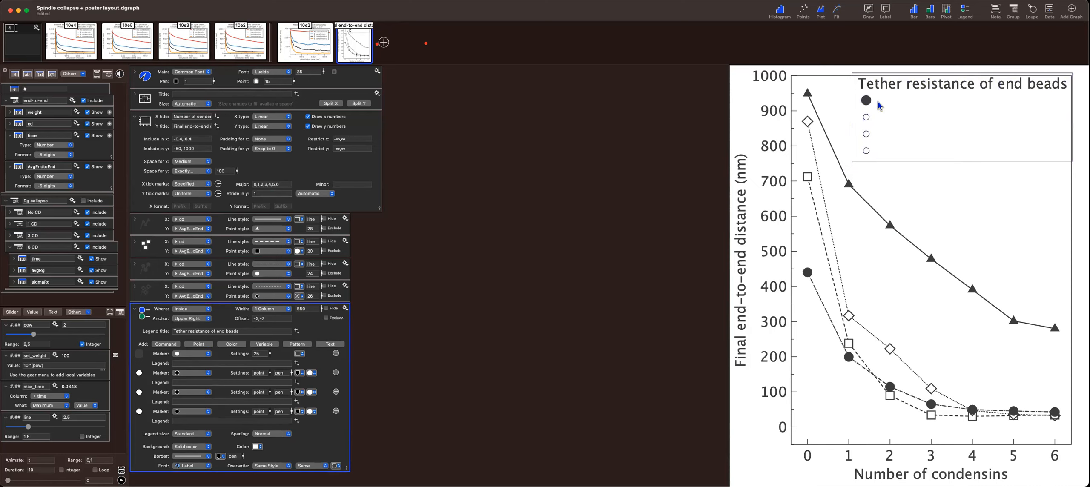
# Try size 23 for the first legend marker, and set it to 24
pyautogui.click(260, 354)
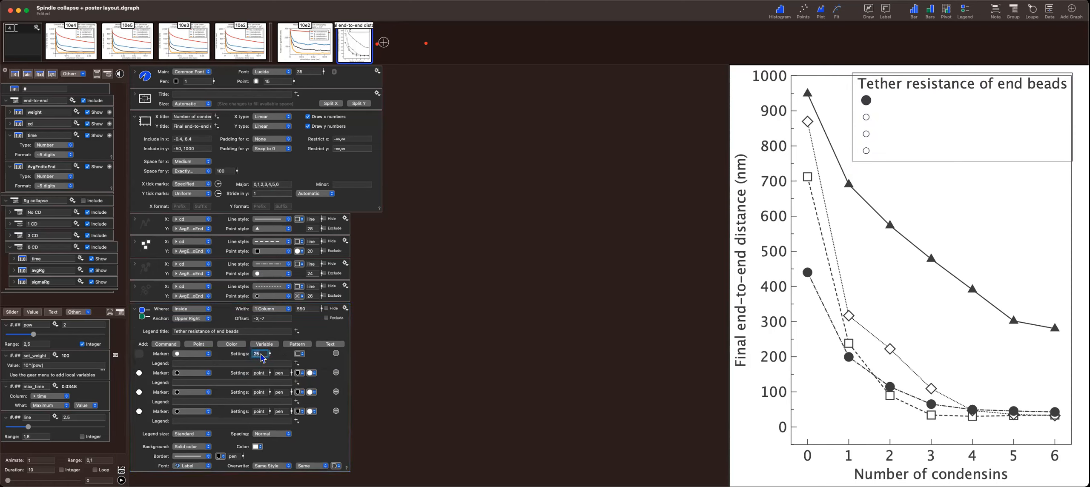
pyautogui.write('23')
pyautogui.press('Return')
pyautogui.press('Return')
pyautogui.write('23')
pyautogui.press('Return')
pyautogui.click(374, 383)
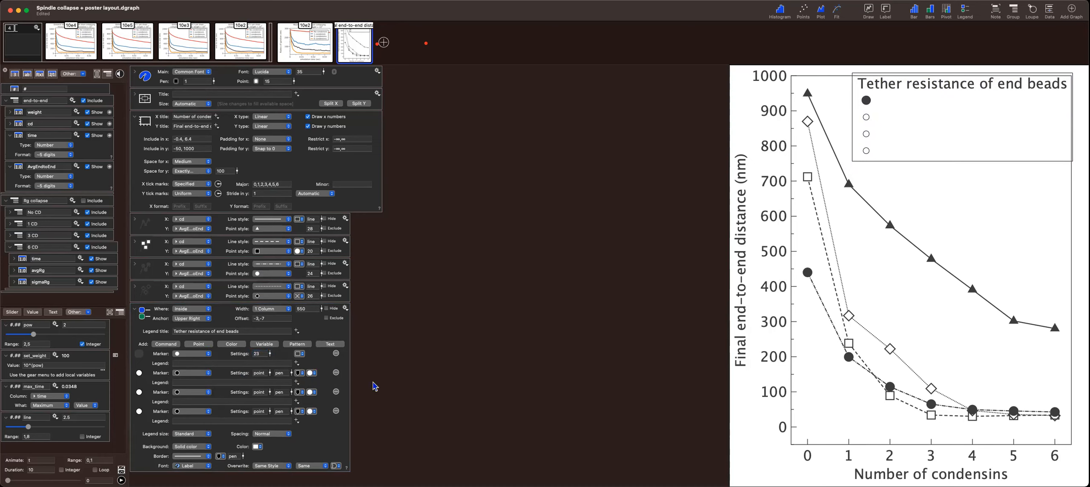
pyautogui.click(264, 353)
pyautogui.press('BackSpace')
pyautogui.click(380, 343)
# Set the line color of the second, third and fourth legend markers to Axis Color
pyautogui.click(299, 375)
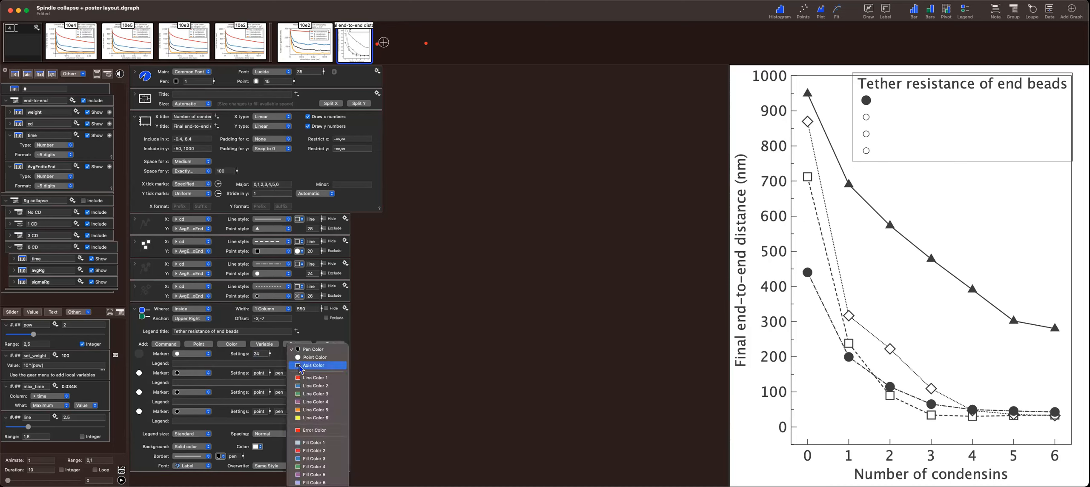
pyautogui.click(300, 381)
pyautogui.click(300, 393)
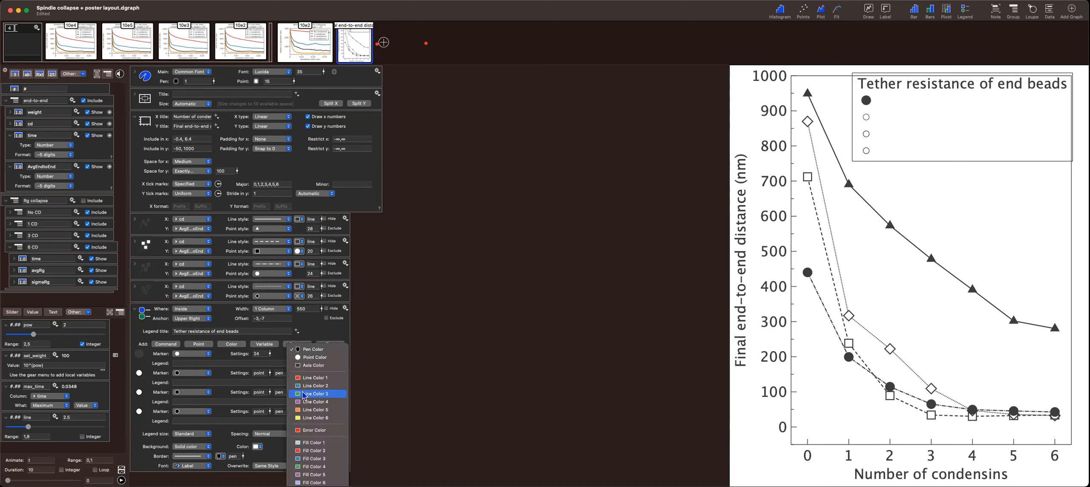
pyautogui.click(303, 365)
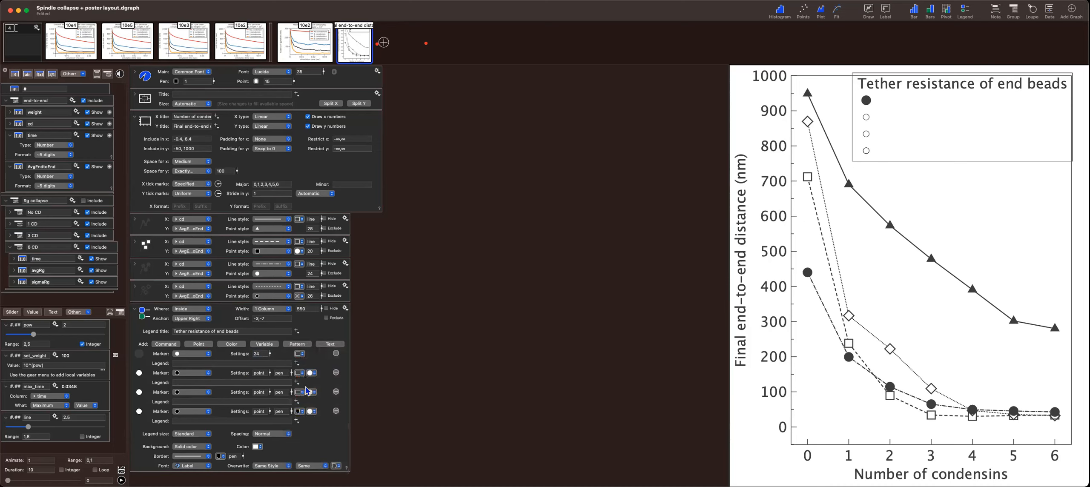
pyautogui.click(299, 411)
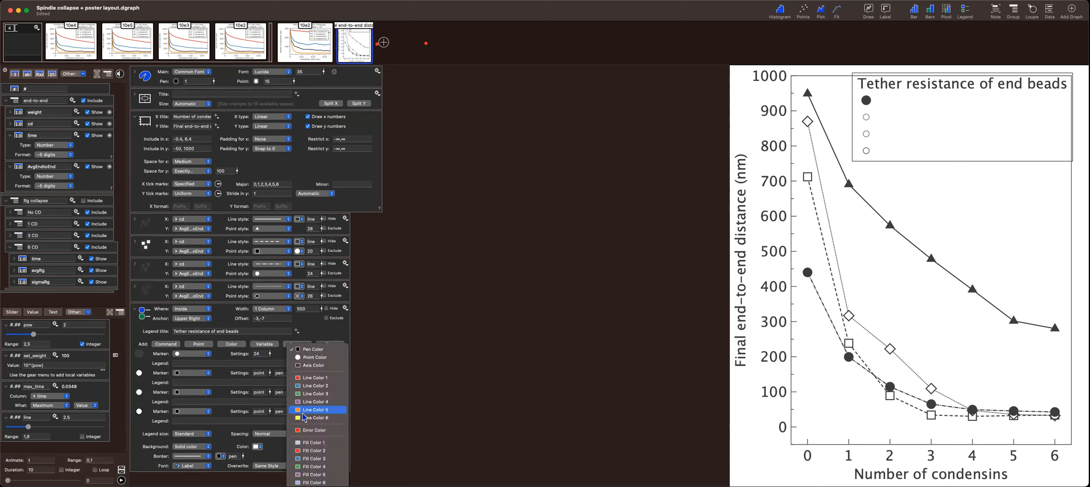
pyautogui.click(301, 367)
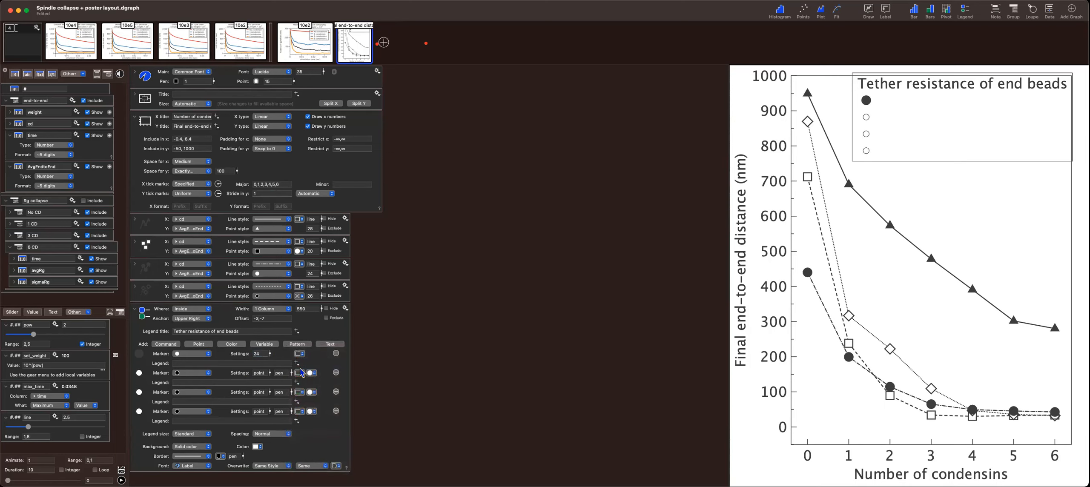
# Change the second legend marker to a filled triangle and the third to an open square
pyautogui.click(209, 373)
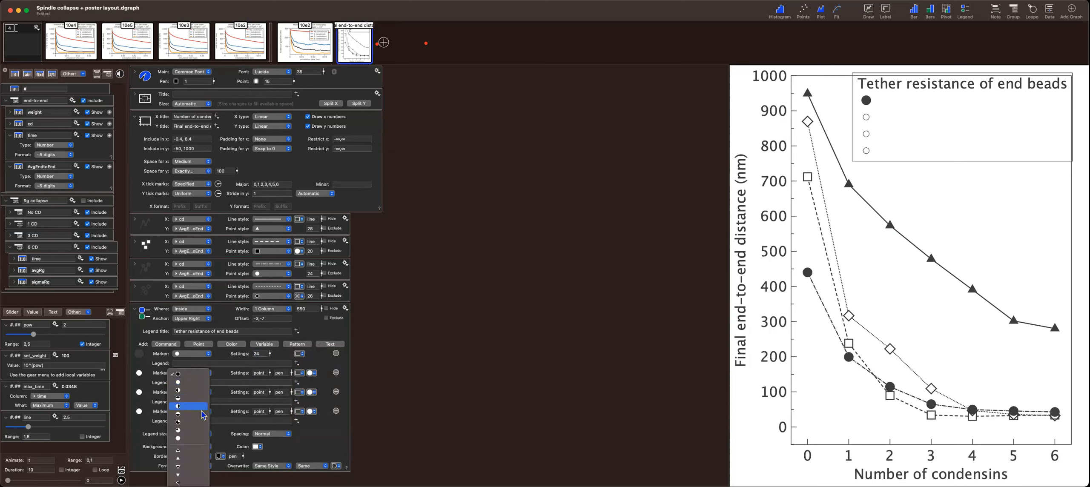
pyautogui.click(198, 464)
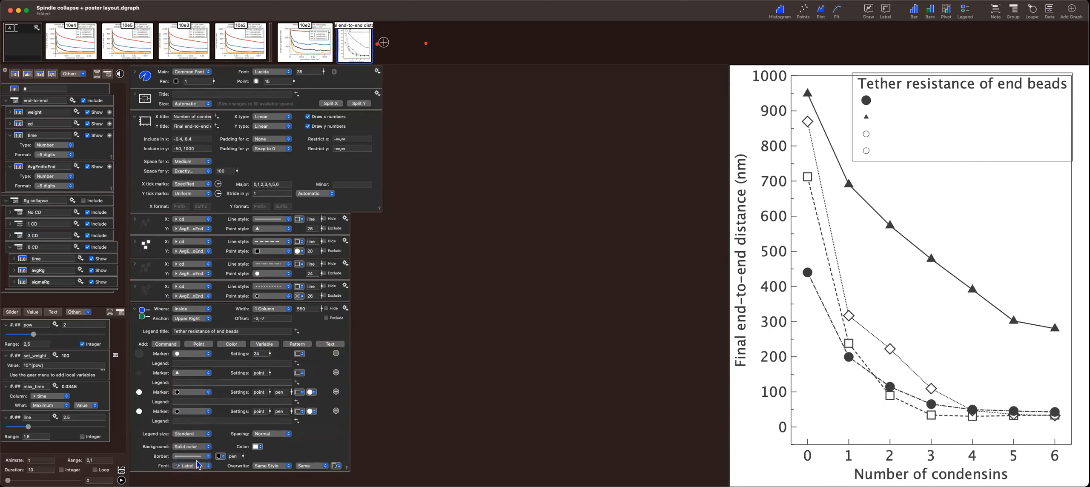
pyautogui.click(210, 393)
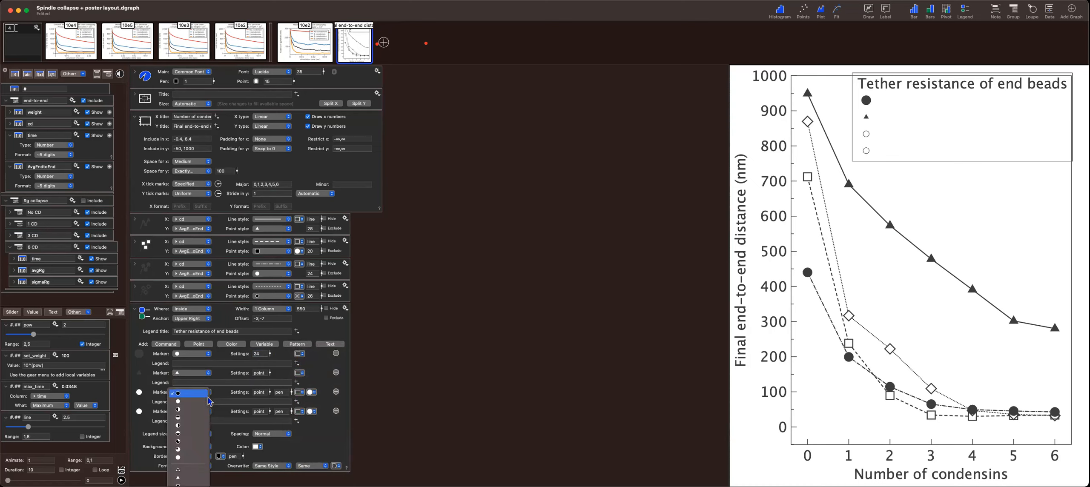
pyautogui.scroll(-4, 205, 477)
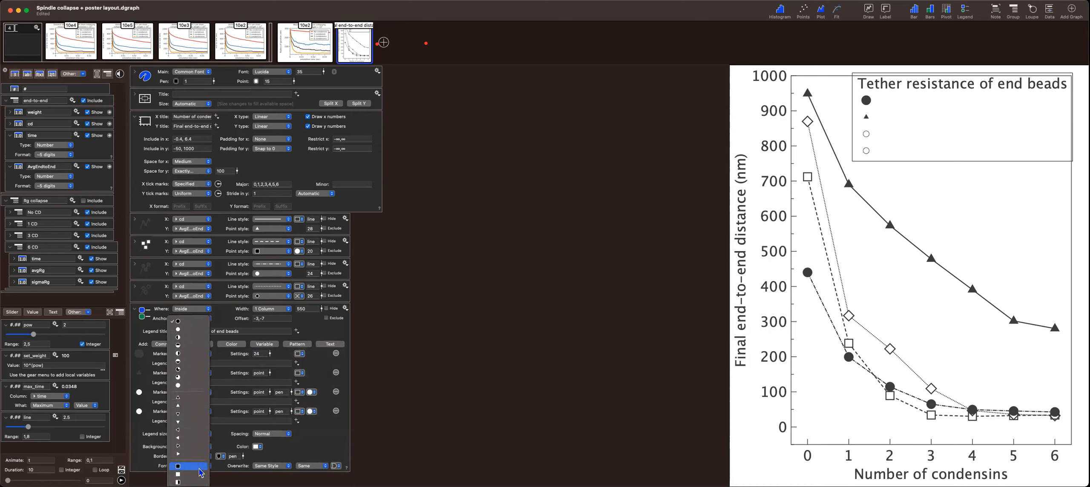
pyautogui.click(197, 468)
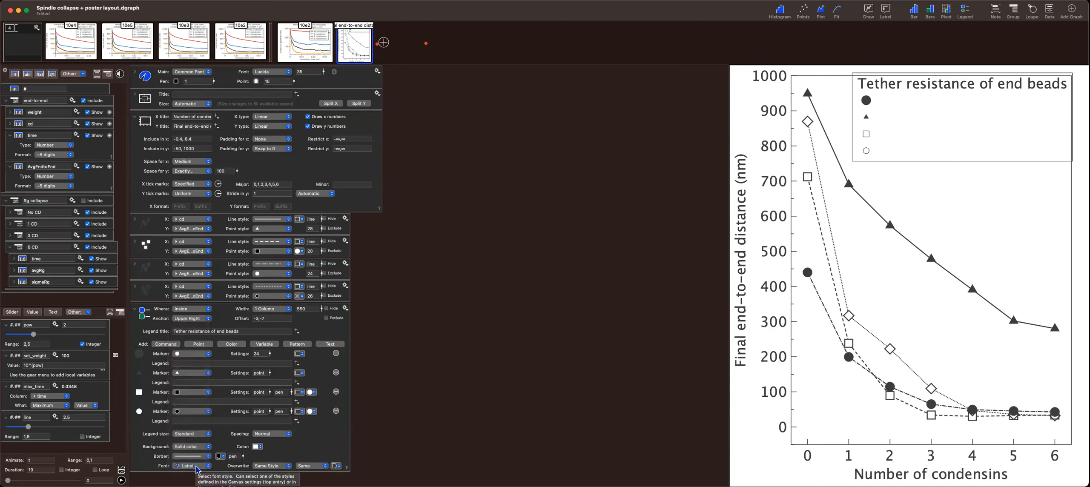
# Change the fourth legend marker to an open diamond
pyautogui.click(209, 412)
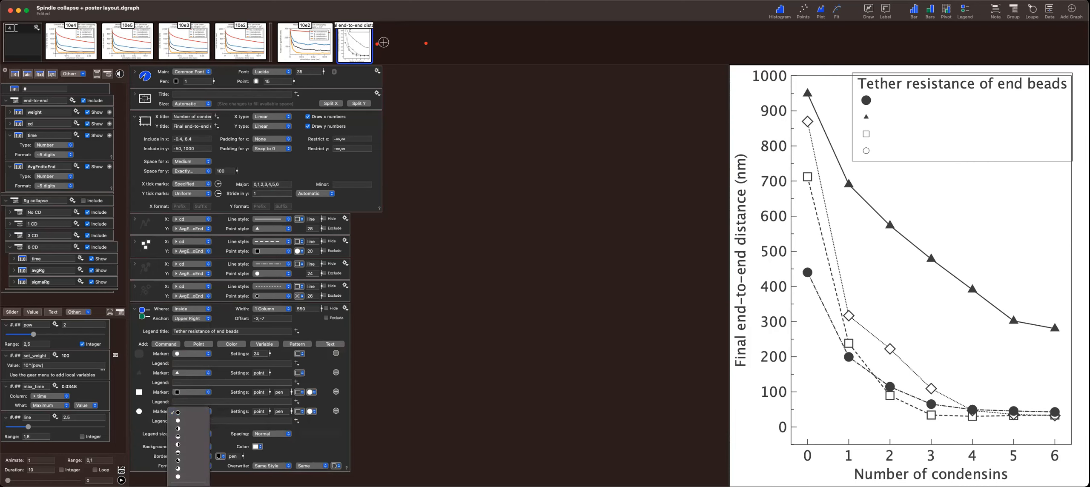
pyautogui.scroll(-5, 188, 476)
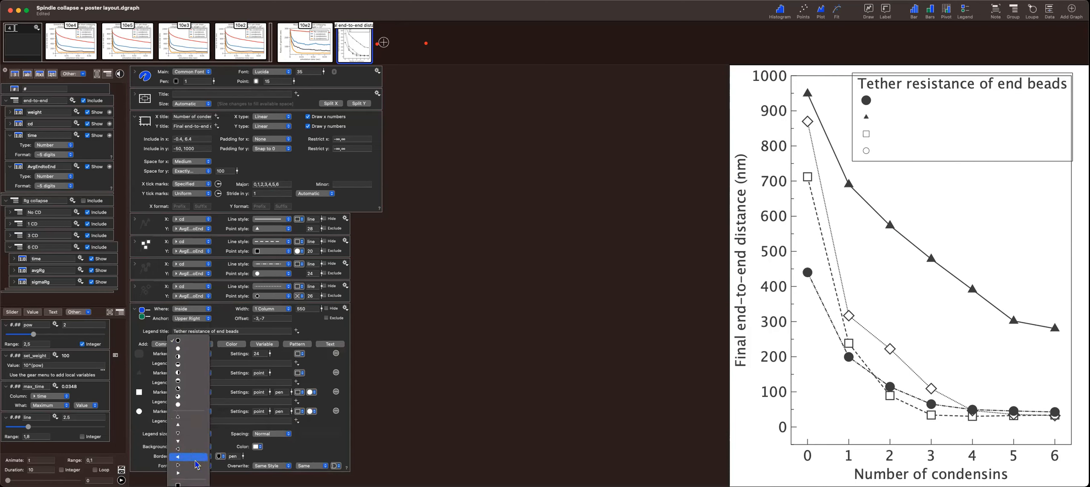
pyautogui.scroll(-5, 192, 449)
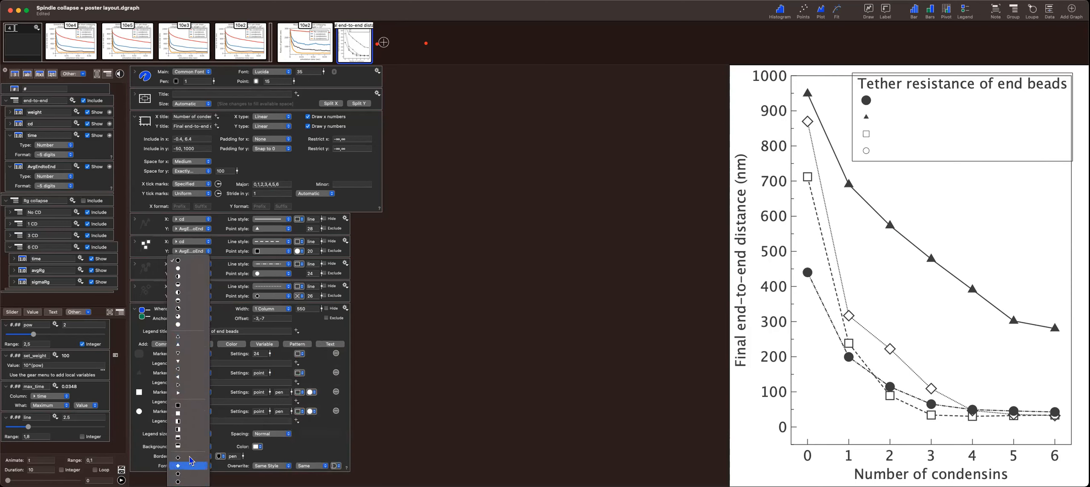
pyautogui.click(198, 459)
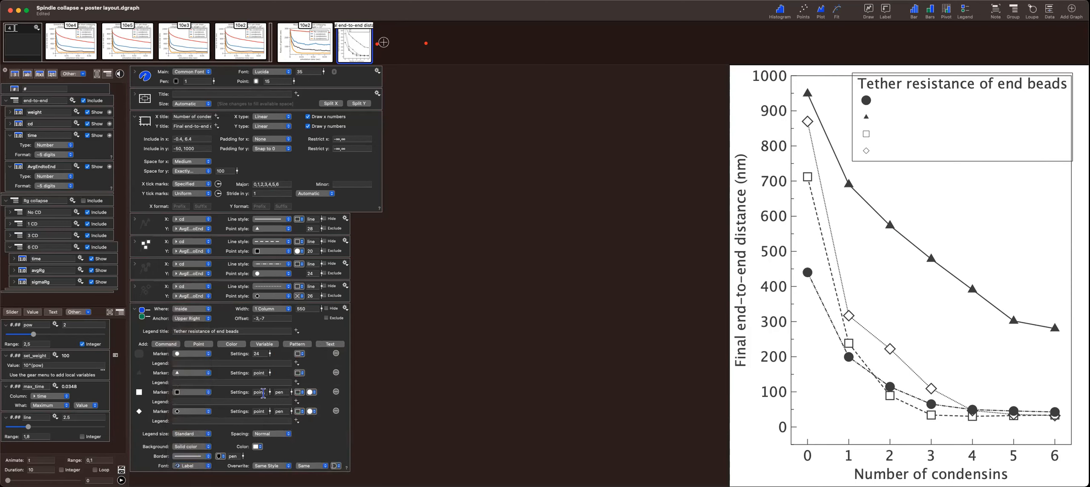
# Set the size of the second, third and fourth legend markers to 24
pyautogui.doubleClick(262, 373)
pyautogui.write('24')
pyautogui.click(260, 391)
pyautogui.write('24')
pyautogui.click(259, 411)
pyautogui.write('24')
pyautogui.click(411, 402)
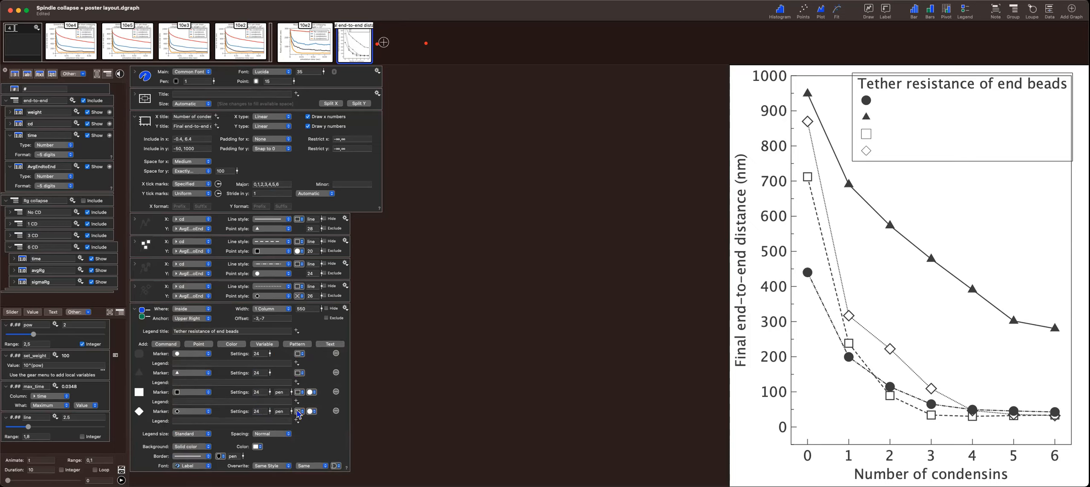
# Set the third legend marker's size to 20 and its pen thickness to the variable line
pyautogui.doubleClick(260, 392)
pyautogui.write('20')
pyautogui.click(262, 401)
pyautogui.doubleClick(281, 392)
pyautogui.write('line')
pyautogui.click(384, 372)
# Set the fourth legend marker's pen thickness to the variable line and its size to 26
pyautogui.doubleClick(281, 412)
pyautogui.write('lin')
pyautogui.click(413, 409)
pyautogui.click(261, 411)
pyautogui.press('BackSpace')
pyautogui.write('6')
pyautogui.press('Return')
pyautogui.click(444, 382)
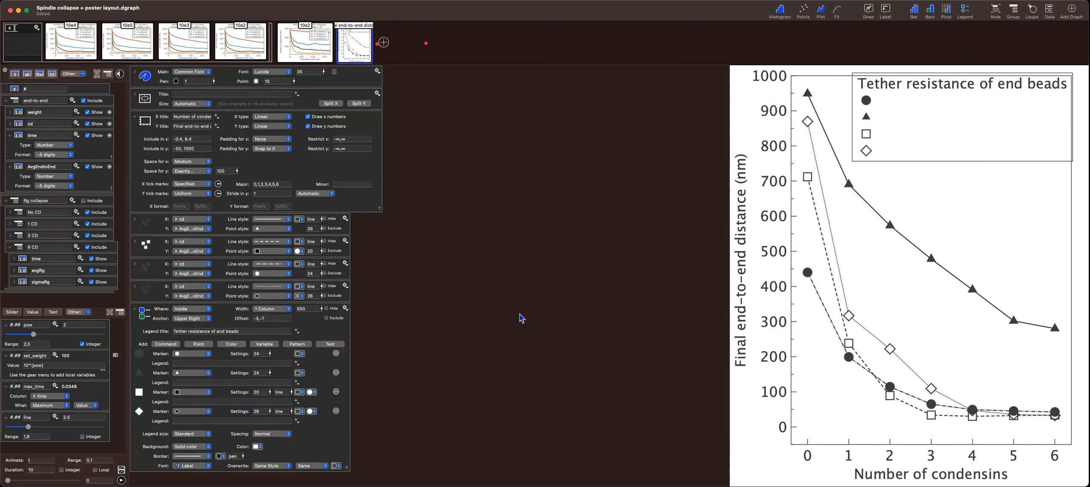
# Try size 28 for the triangle legend marker, and set both it and the triangle series' point size to 30
pyautogui.click(260, 372)
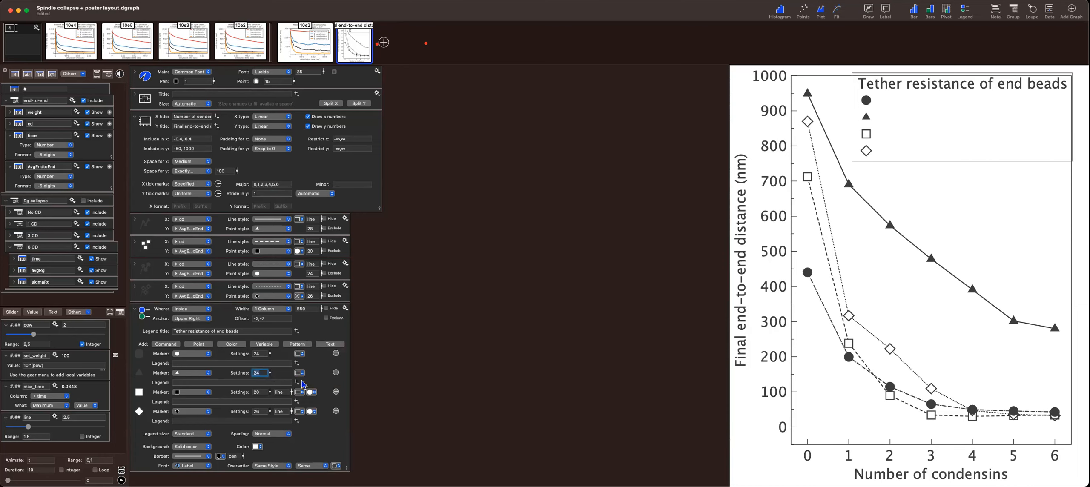
pyautogui.write('28')
pyautogui.press('Return')
pyautogui.write('30')
pyautogui.press('Return')
pyautogui.doubleClick(313, 228)
pyautogui.write('30')
pyautogui.press('Return')
pyautogui.click(428, 300)
# Label the first legend entry 10^2 and copy that text into the other three legend entries
pyautogui.click(205, 362)
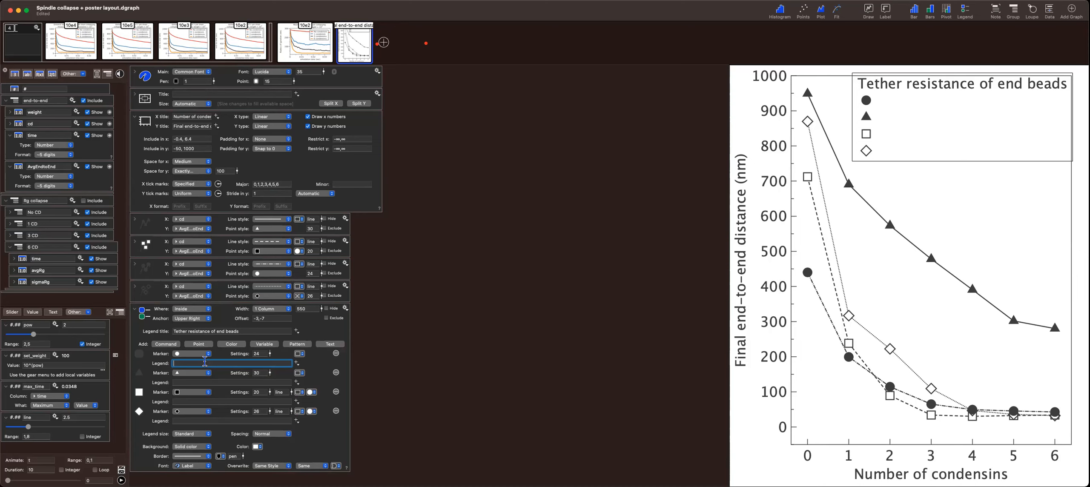
pyautogui.write('10^5')
pyautogui.press('Right')
pyautogui.doubleClick(198, 361)
pyautogui.press('super+a')
pyautogui.press('super+c')
pyautogui.click(185, 381)
pyautogui.press('super+v')
pyautogui.click(178, 400)
pyautogui.press('super+v')
pyautogui.click(187, 420)
pyautogui.press('super+v')
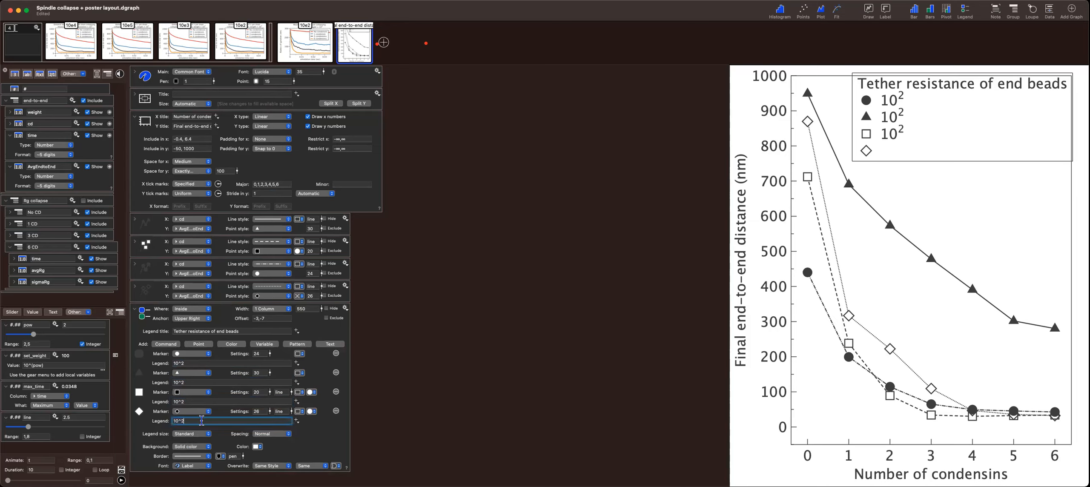
# Change the diamond legend label to 10^4, the square label to 10^3 and the triangle label to 10^4
pyautogui.press('BackSpace')
pyautogui.click(201, 402)
pyautogui.press('BackSpace')
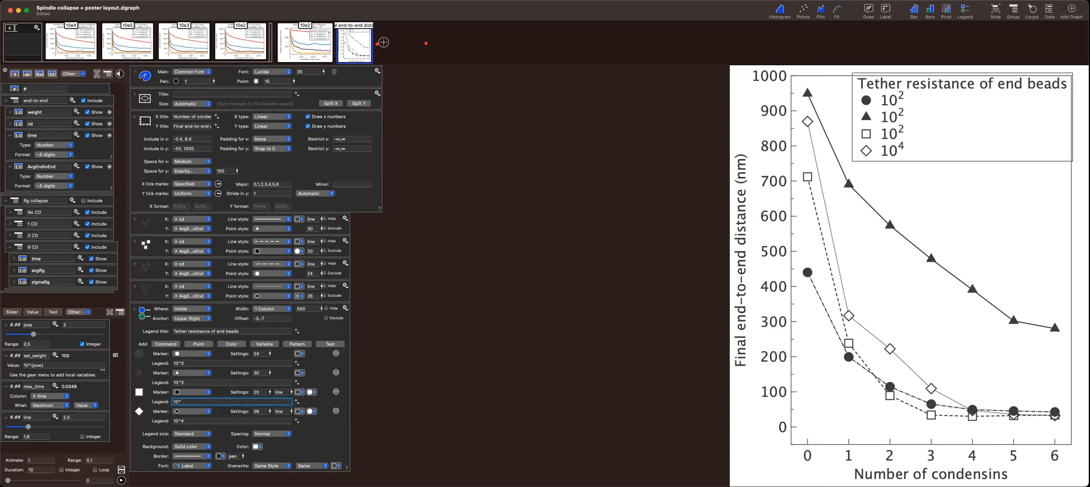
pyautogui.click(198, 381)
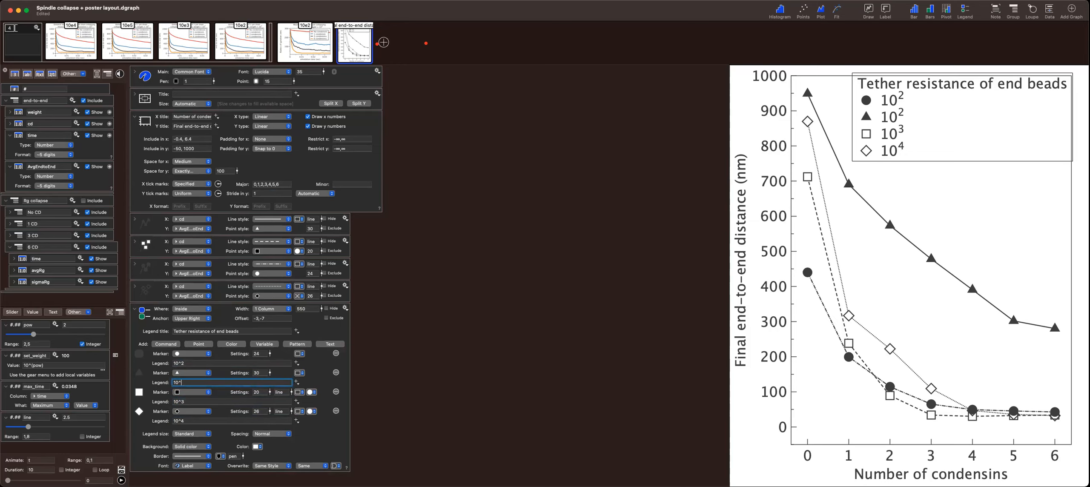
pyautogui.write('4')
pyautogui.press('Return')
pyautogui.click(473, 347)
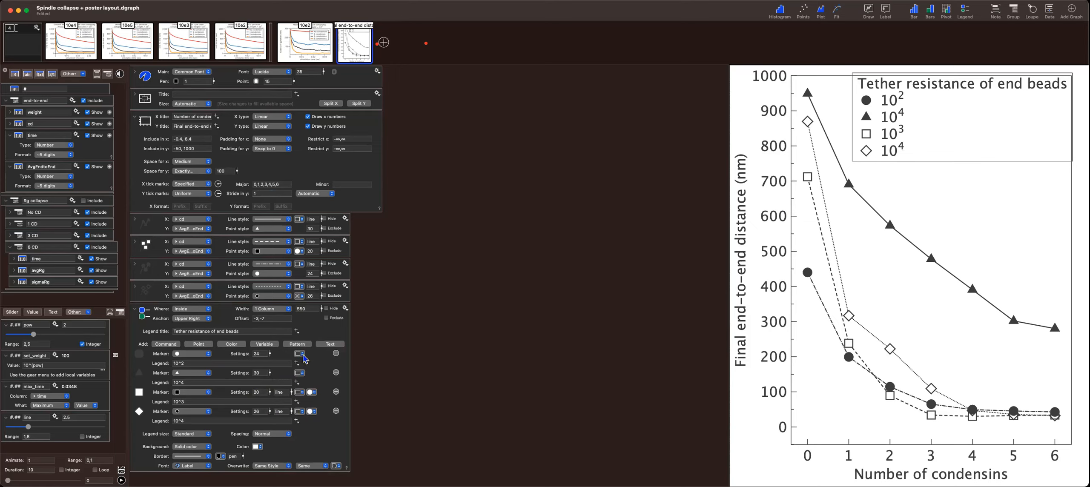
# Change the first legend marker and the filled-circle series' points to open circles
pyautogui.click(208, 354)
pyautogui.click(205, 347)
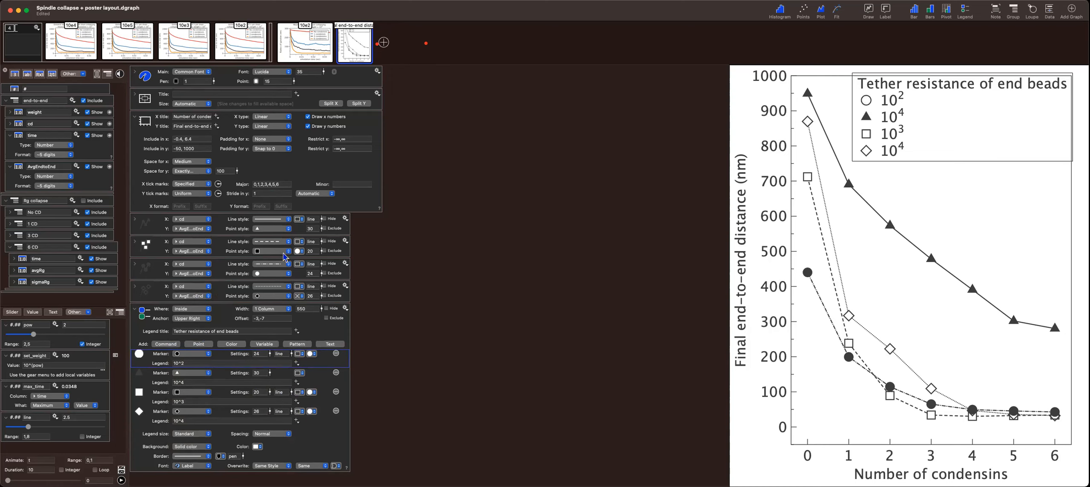
pyautogui.click(288, 274)
pyautogui.click(286, 267)
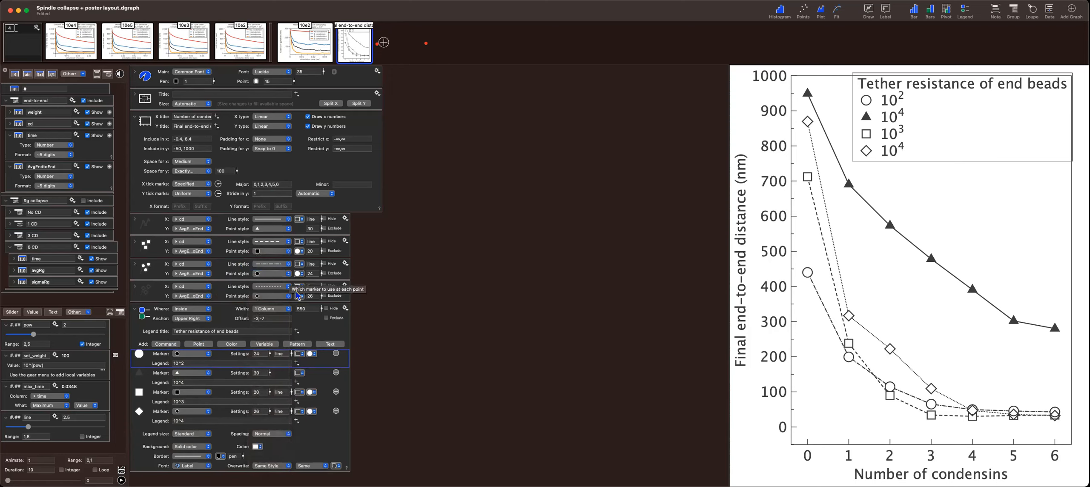
# Change the square series' points and the 10^3 legend marker to filled squares
pyautogui.click(289, 251)
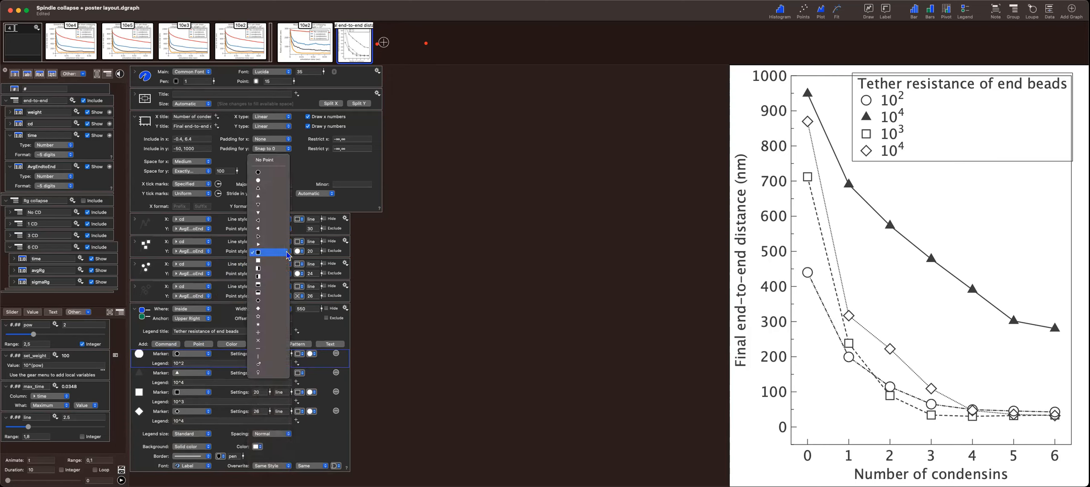
pyautogui.click(279, 261)
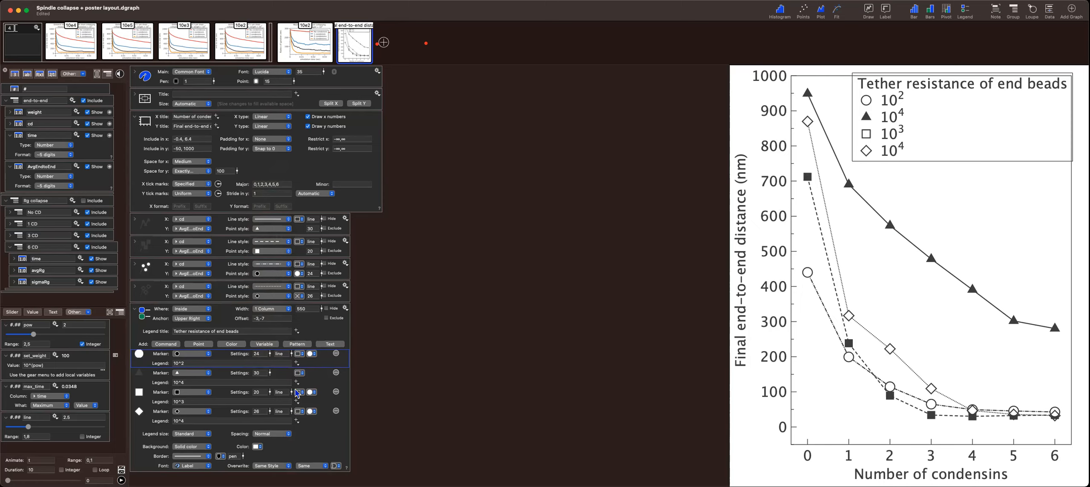
pyautogui.click(209, 393)
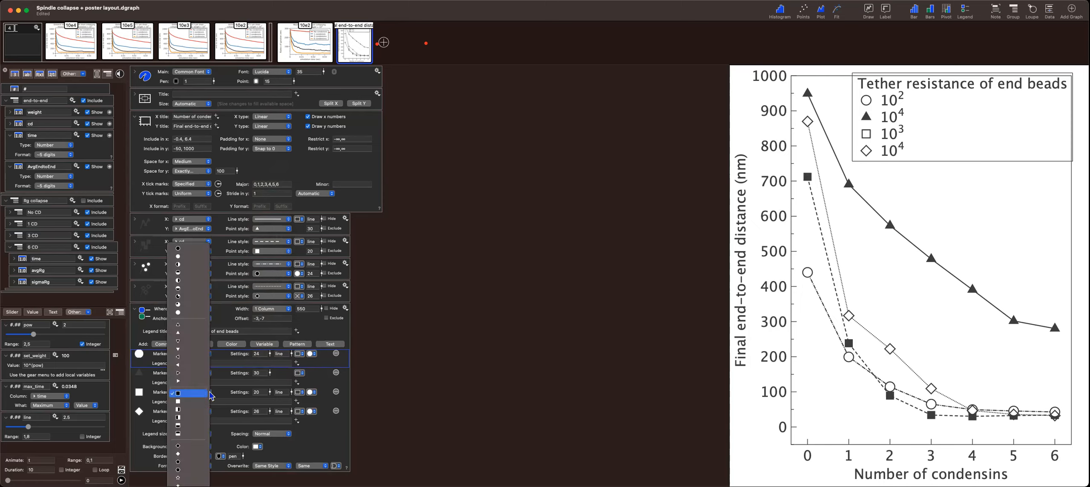
pyautogui.click(191, 401)
pyautogui.click(470, 375)
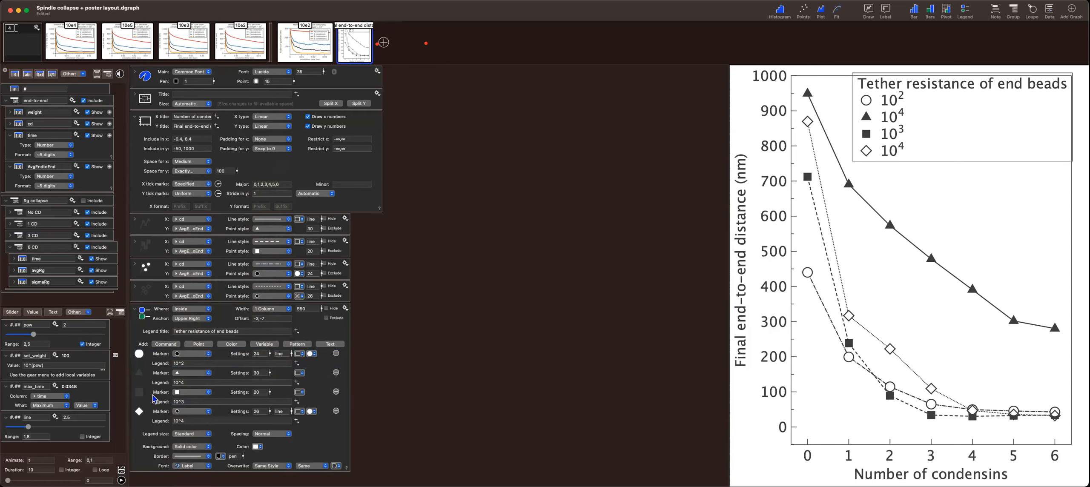
# Reorder the legend entries as circle, square, diamond, triangle and change the triangle's label to 10^5
pyautogui.moveTo(152, 367); pyautogui.dragTo(152, 364)
pyautogui.moveTo(150, 415); pyautogui.dragTo(149, 392)
pyautogui.click(189, 421)
pyautogui.press('BackSpace')
pyautogui.write('5')
pyautogui.click(460, 353)
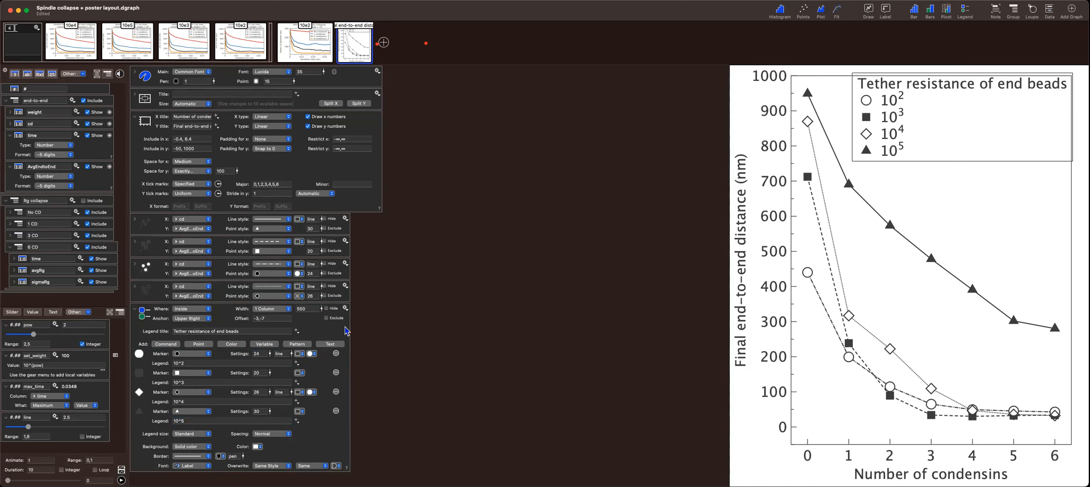
# Arrange the legend in two columns with a width of 250
pyautogui.click(290, 310)
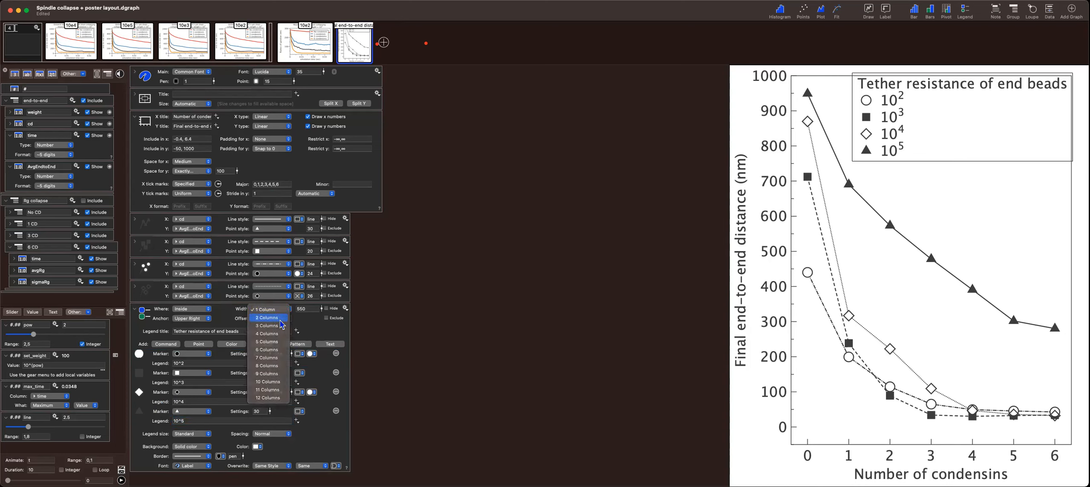
pyautogui.click(267, 318)
pyautogui.moveTo(906, 118); pyautogui.dragTo(1041, 132)
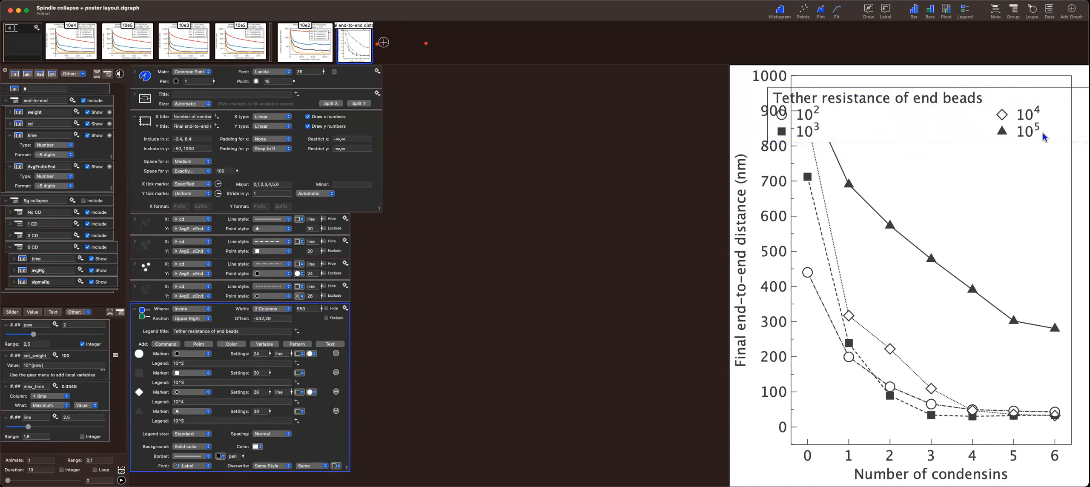
pyautogui.click(313, 309)
pyautogui.write('250')
pyautogui.press('Return')
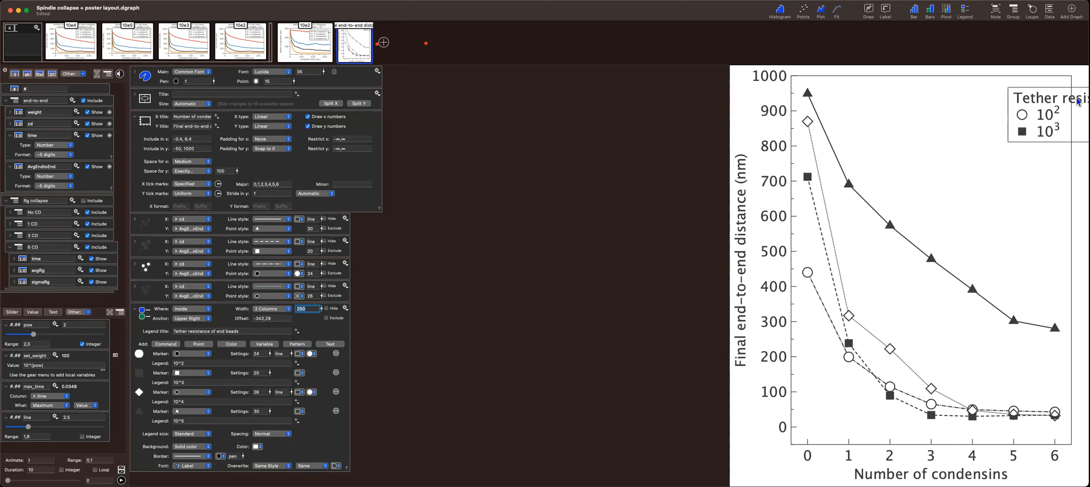
# Move the legend back inside the plot's upper-right corner, to an offset of 20,10
pyautogui.moveTo(1065, 89); pyautogui.dragTo(969, 100)
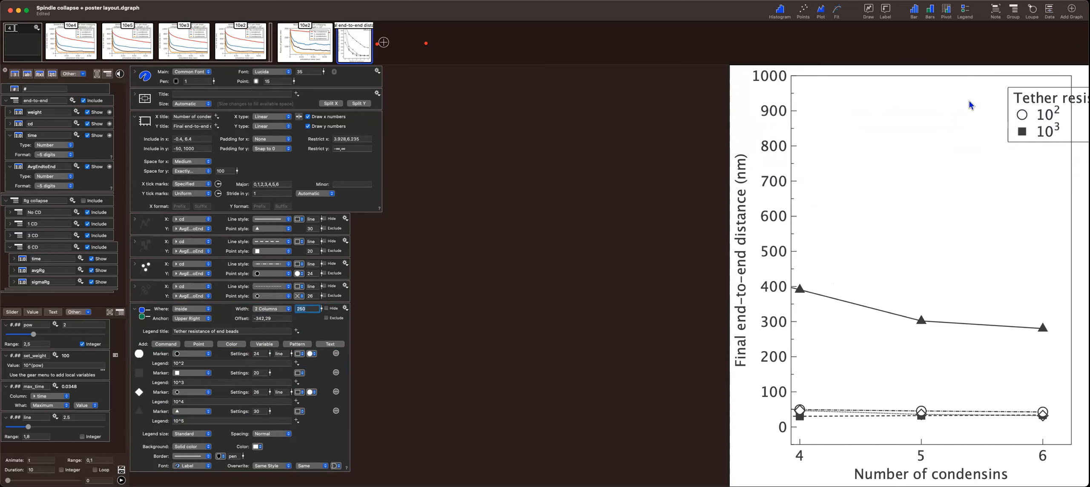
pyautogui.moveTo(1035, 87); pyautogui.dragTo(968, 99)
pyautogui.moveTo(1057, 120); pyautogui.dragTo(915, 111)
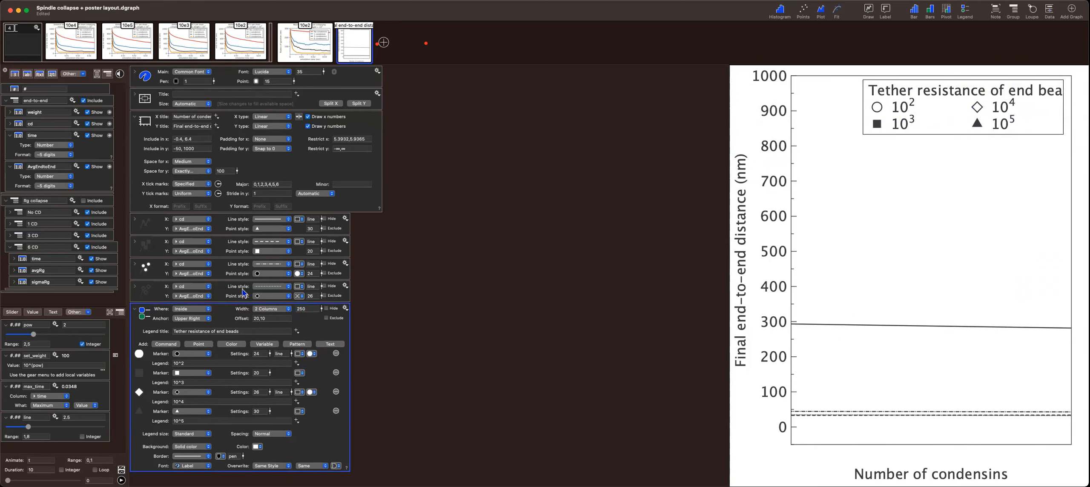
# Try to break the legend title before "of end beads" by inserting /n
pyautogui.click(210, 330)
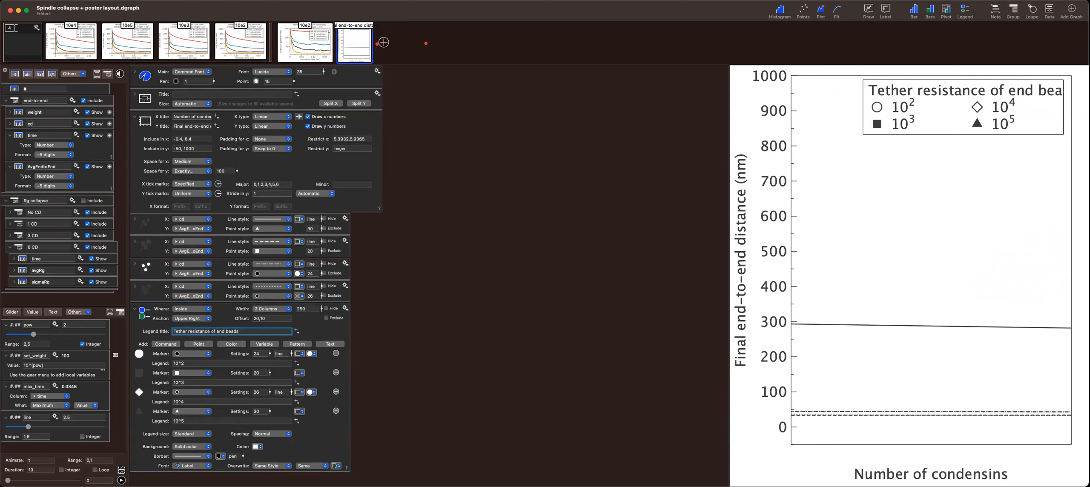
pyautogui.write('\\n')
pyautogui.click(511, 328)
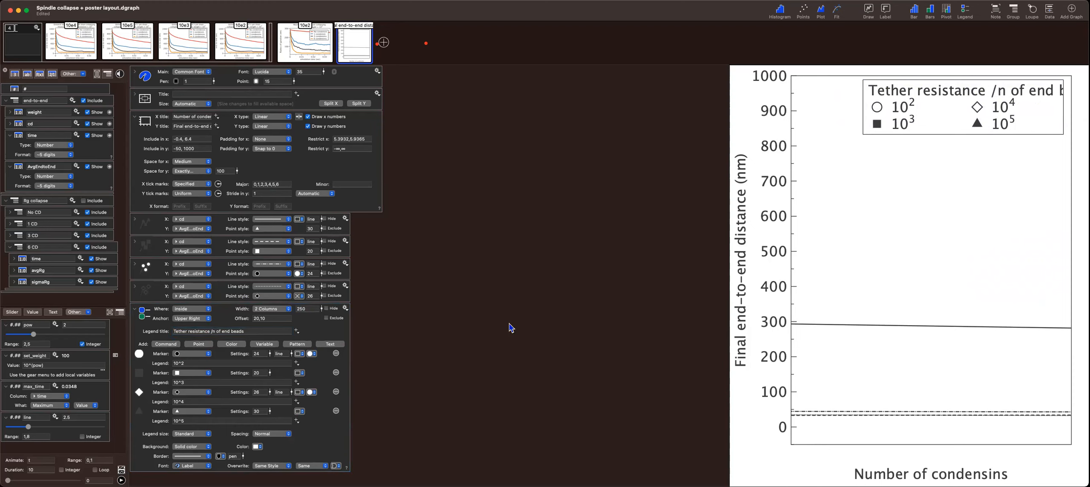
# Replace the /n with a real line break before "of end beads" and indent the legend title's first line
pyautogui.click(215, 331)
pyautogui.press('BackSpace')
pyautogui.press('BackSpace')
pyautogui.press('BackSpace')
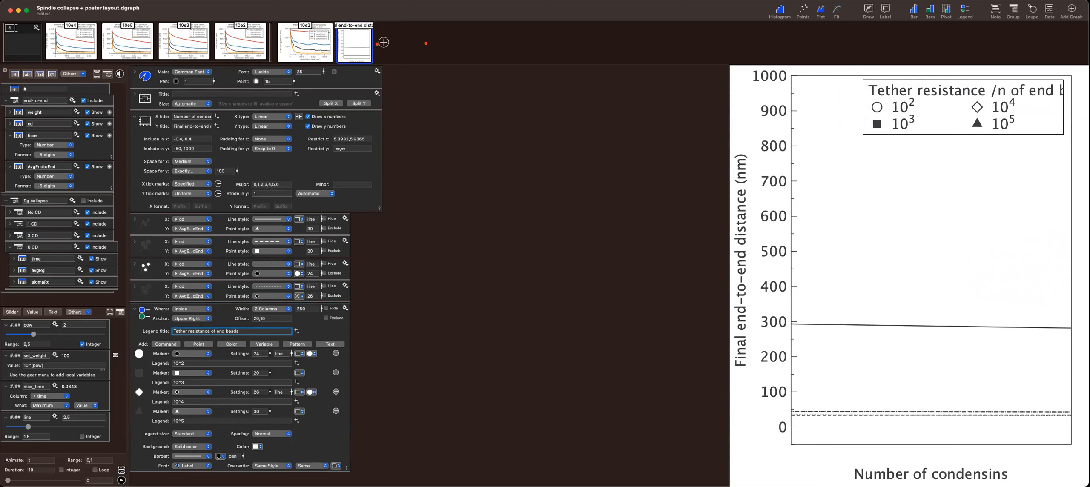
pyautogui.press('super+BackSpace')
pyautogui.click(433, 347)
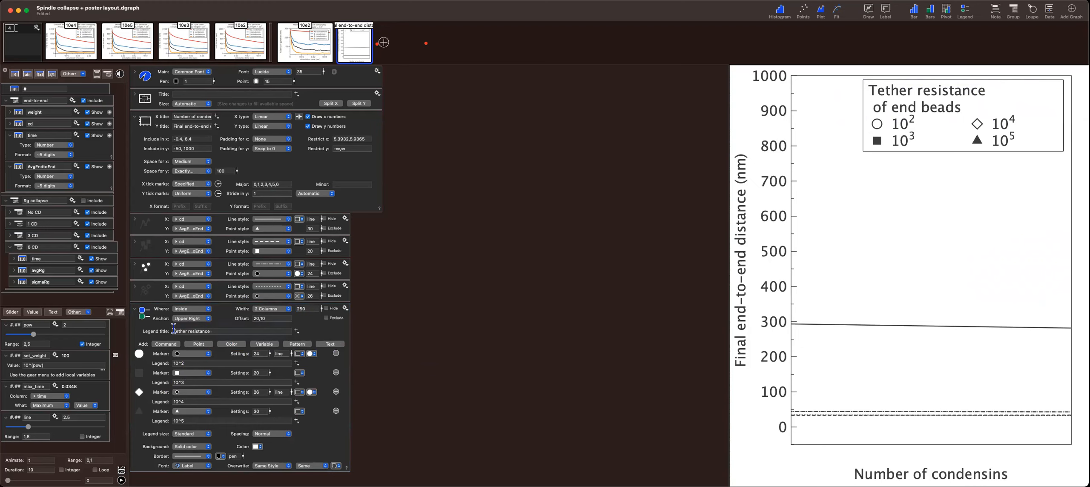
pyautogui.click(343, 345)
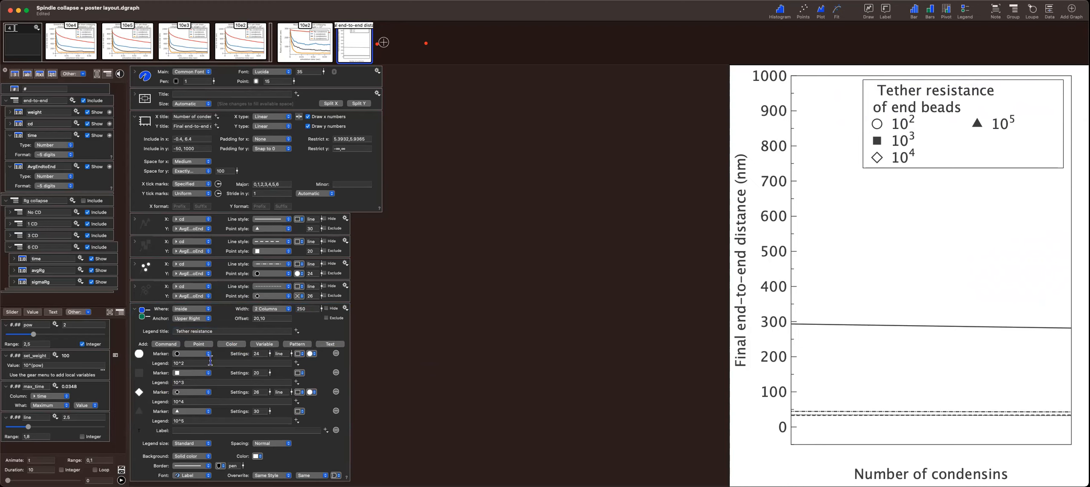
# Try to indent the legend title's second line, and undo the last title edits
pyautogui.click(216, 331)
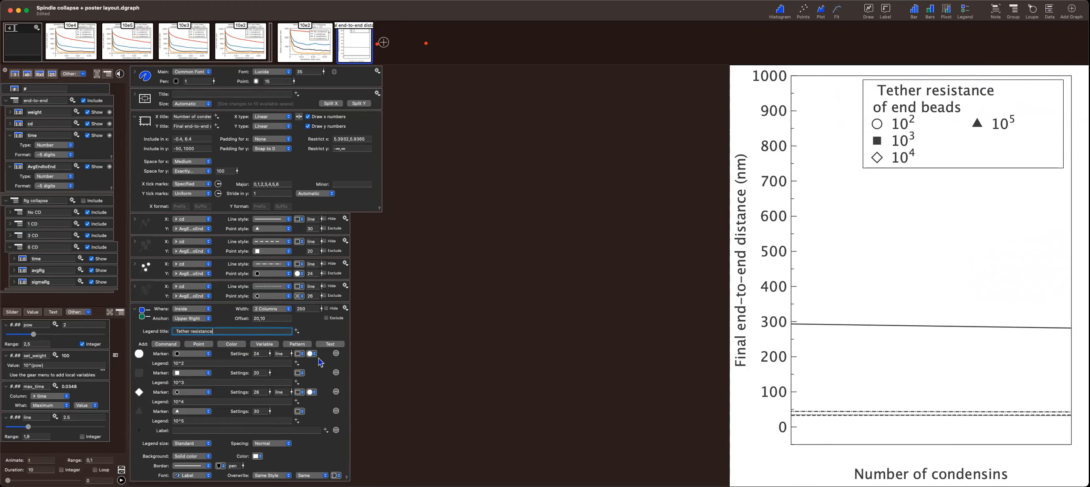
pyautogui.press('Down')
pyautogui.press('Return')
pyautogui.press('BackSpace')
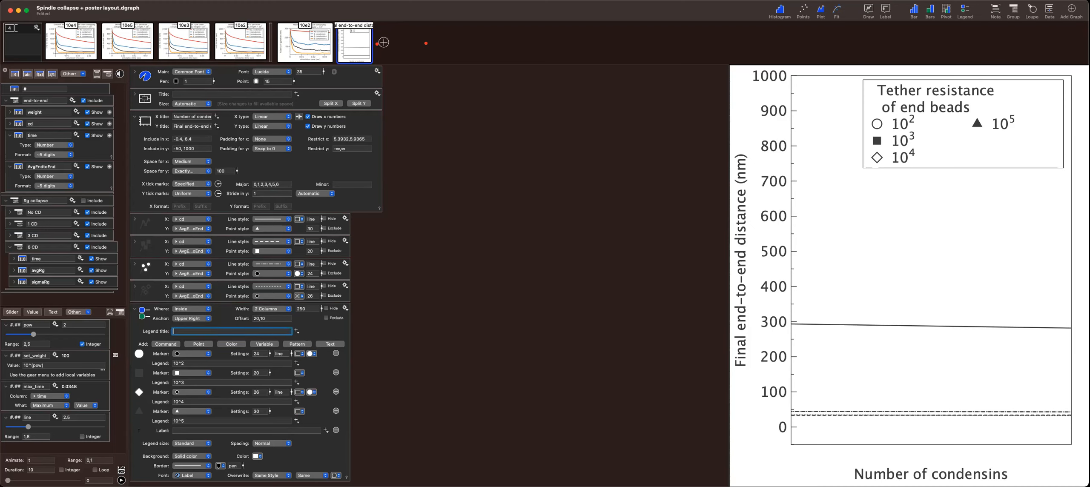
pyautogui.click(408, 327)
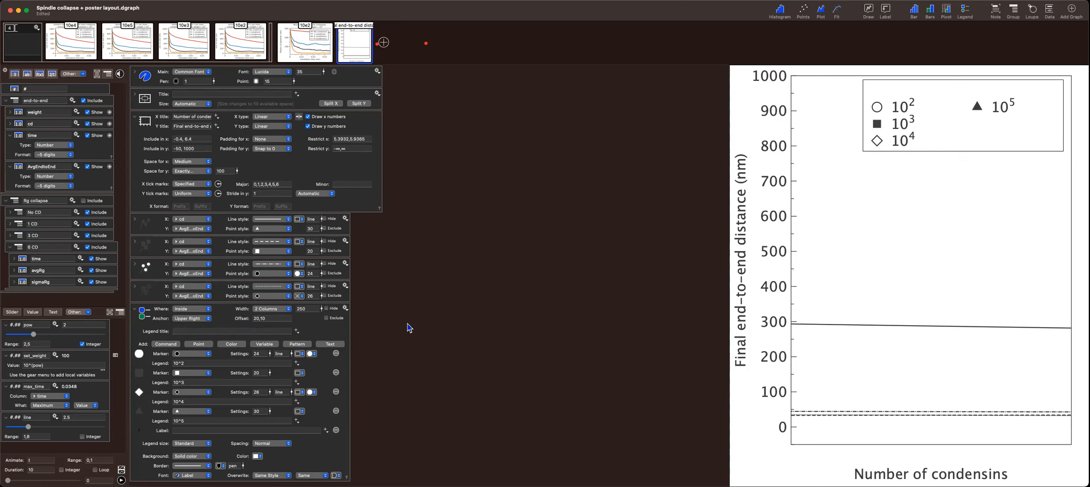
pyautogui.press('super+z')
pyautogui.press('super+z')
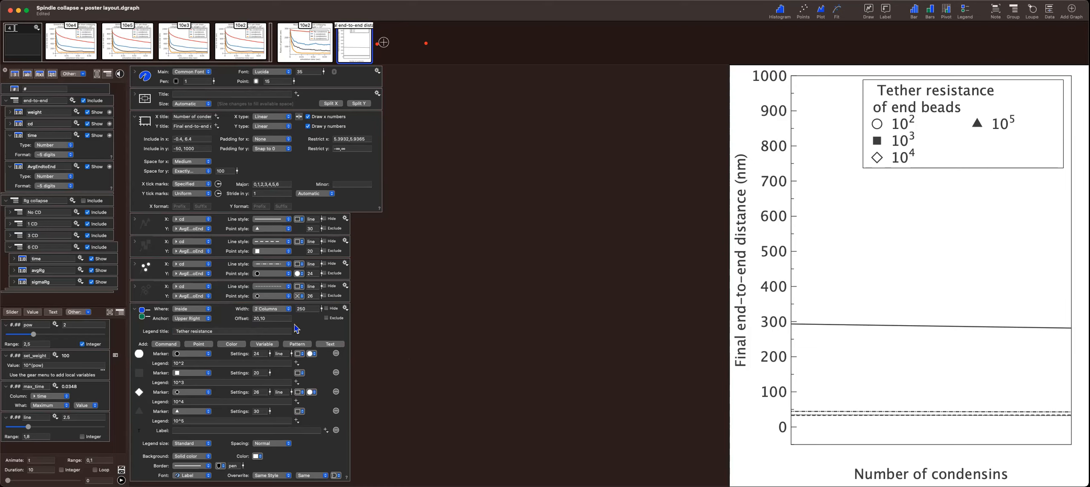
# Indent the legend title's second line and extend it to "of end beads (AU)"
pyautogui.click(227, 327)
pyautogui.press('Down')
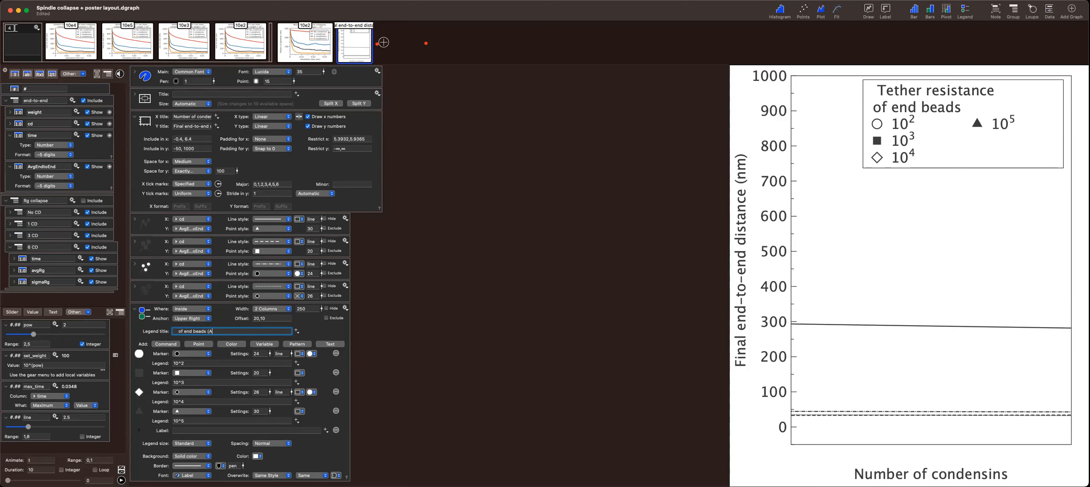
pyautogui.write(')')
pyautogui.press('Return')
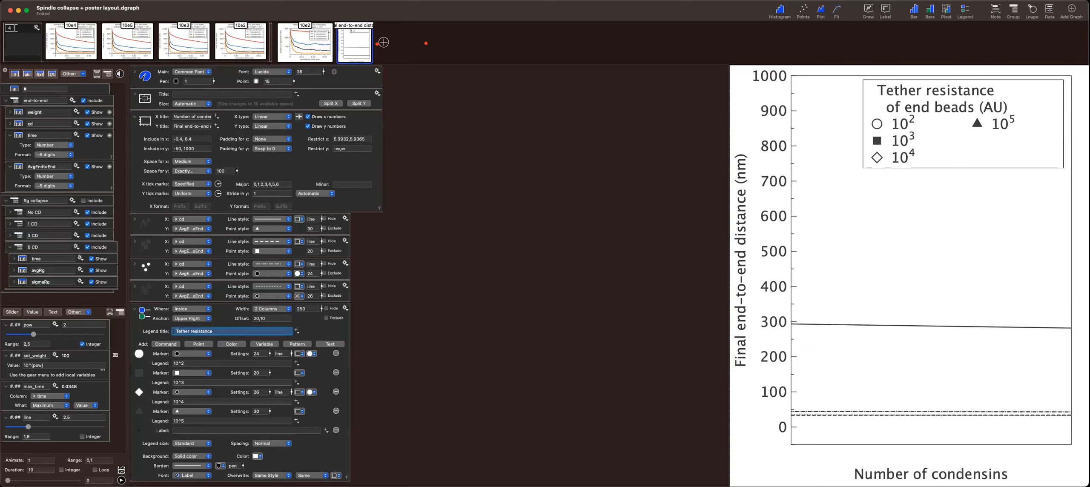
# Remove the indent before "of end beads (AU)" so both legend title lines align
pyautogui.press('Left')
pyautogui.press('Down')
pyautogui.press('Up')
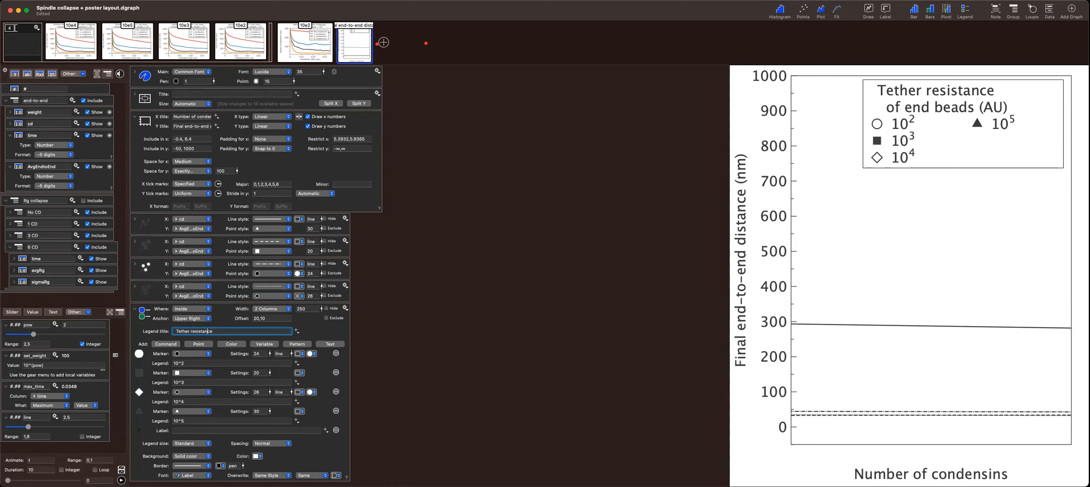
pyautogui.press('Down')
pyautogui.press('BackSpace')
pyautogui.press('BackSpace')
pyautogui.press('Return')
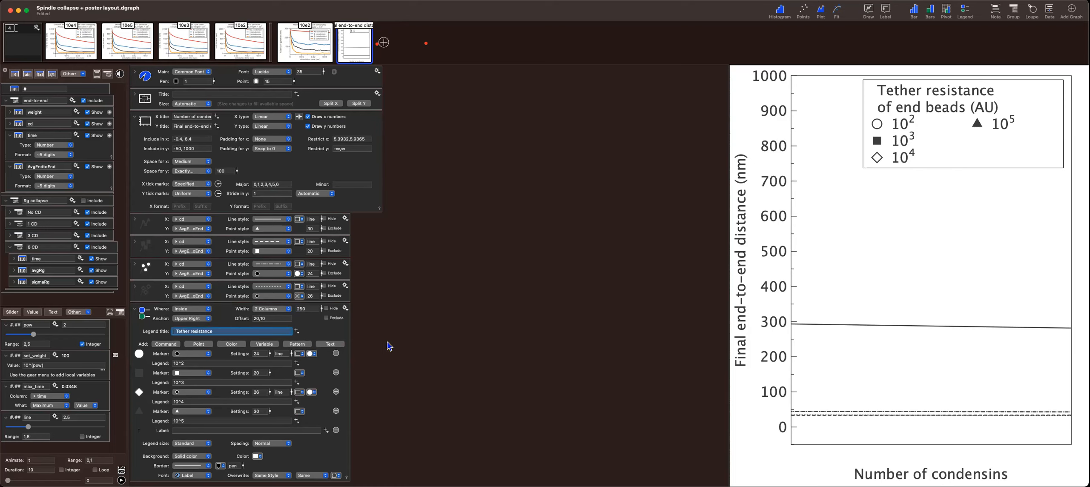
# Set the two-column legend's width to 200 and reposition the legend at offset 14,27
pyautogui.click(308, 308)
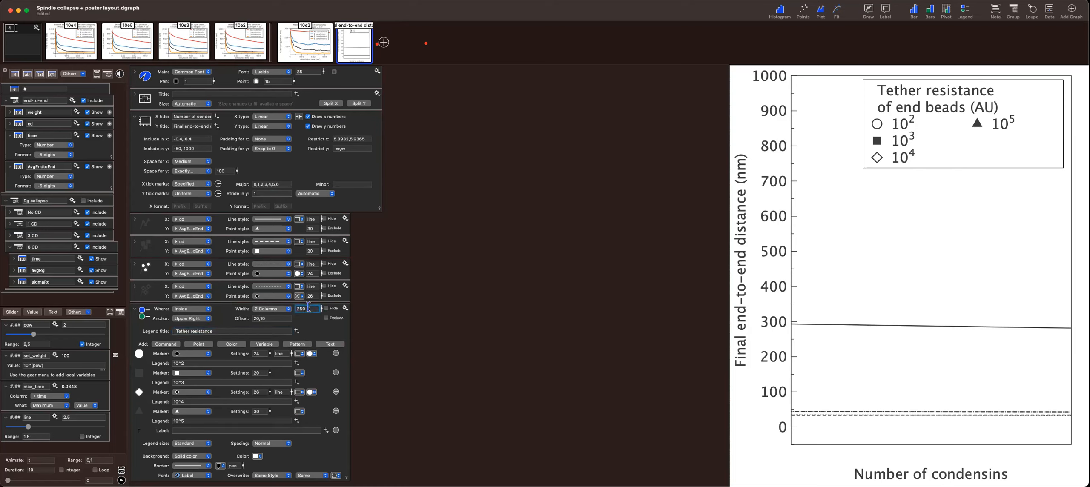
pyautogui.press('BackSpace')
pyautogui.press('BackSpace')
pyautogui.write('30')
pyautogui.press('BackSpace')
pyautogui.press('BackSpace')
pyautogui.write('0')
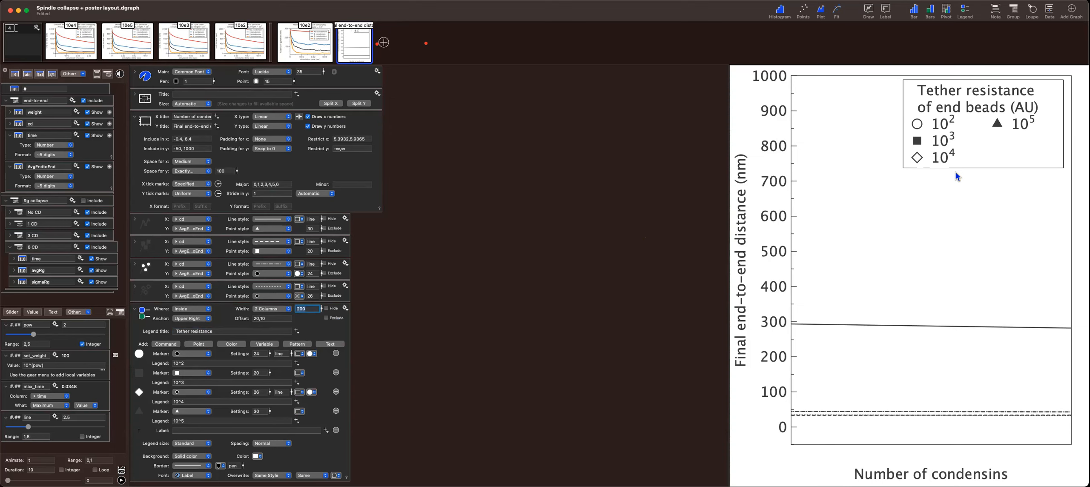
pyautogui.moveTo(955, 165); pyautogui.dragTo(957, 172)
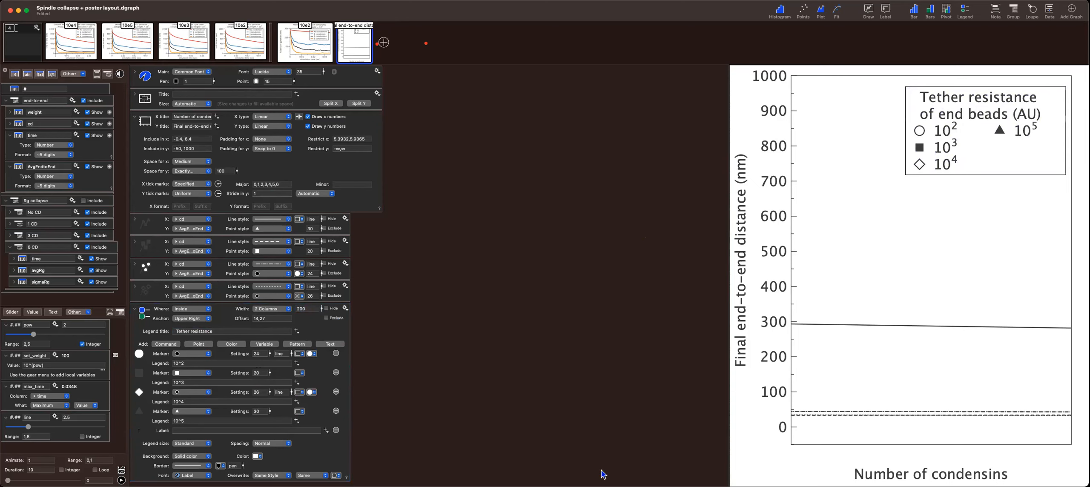
# Restore the graph's full axis ranges and place blank label rows above the 10^2 and 10^4 legend entries, removing the trailing blank label
pyautogui.click(777, 451)
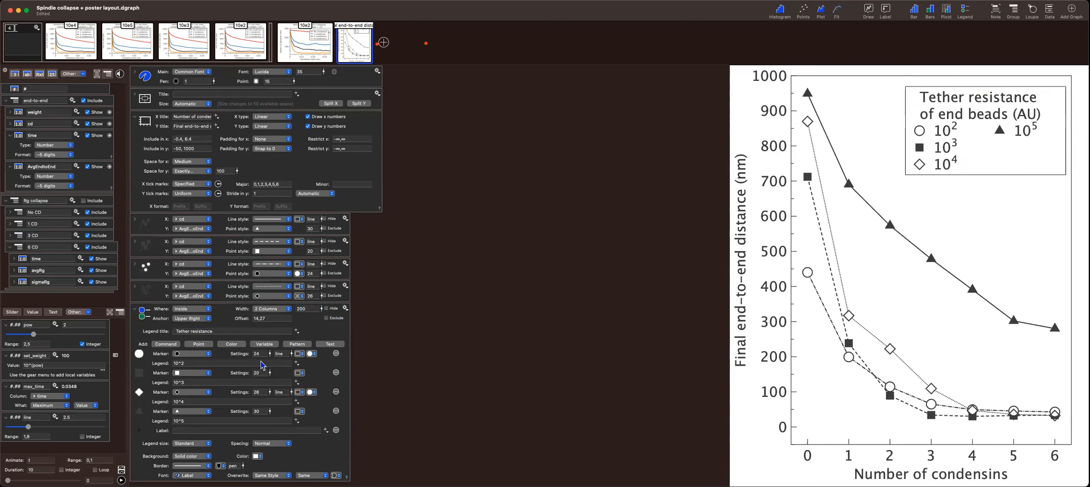
pyautogui.scroll(-1, 431, 376)
pyautogui.click(336, 430)
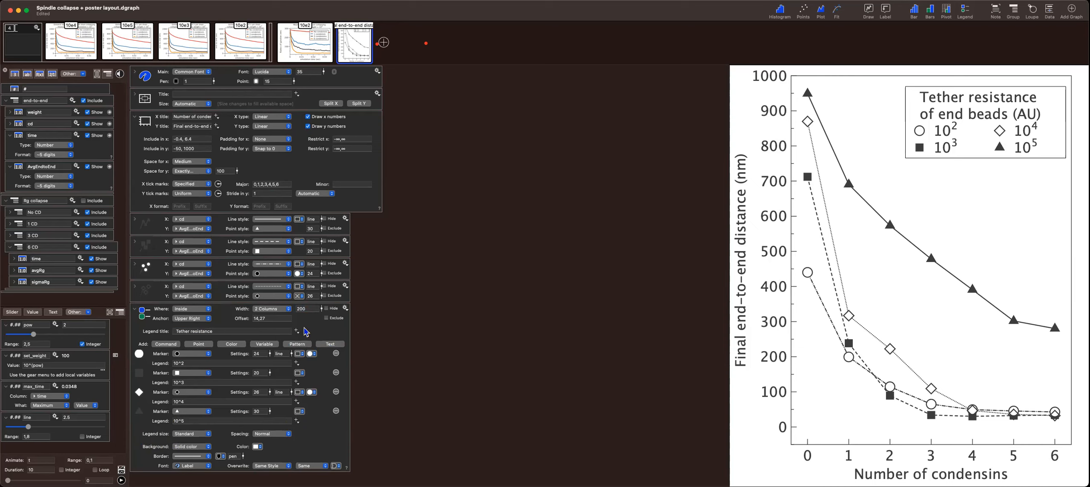
pyautogui.click(329, 345)
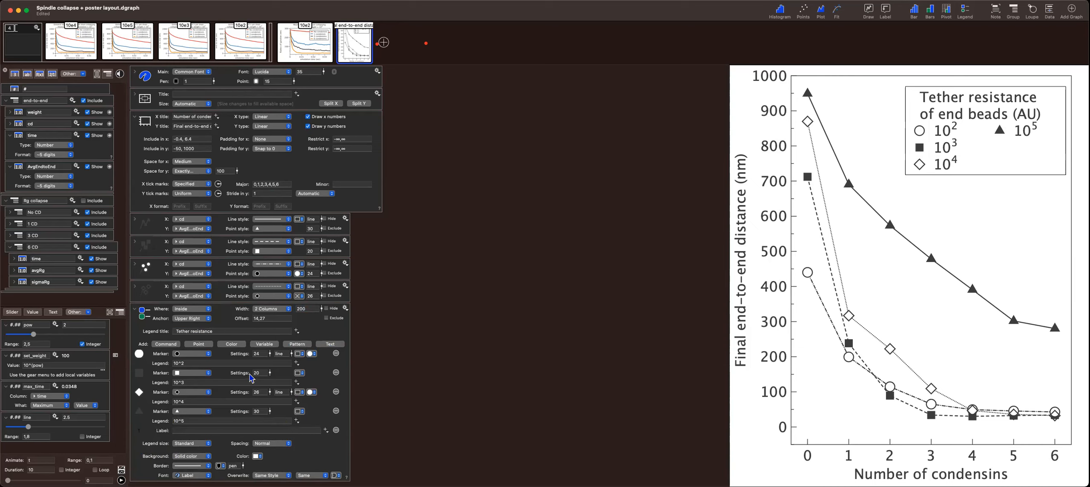
pyautogui.moveTo(140, 434); pyautogui.dragTo(136, 363)
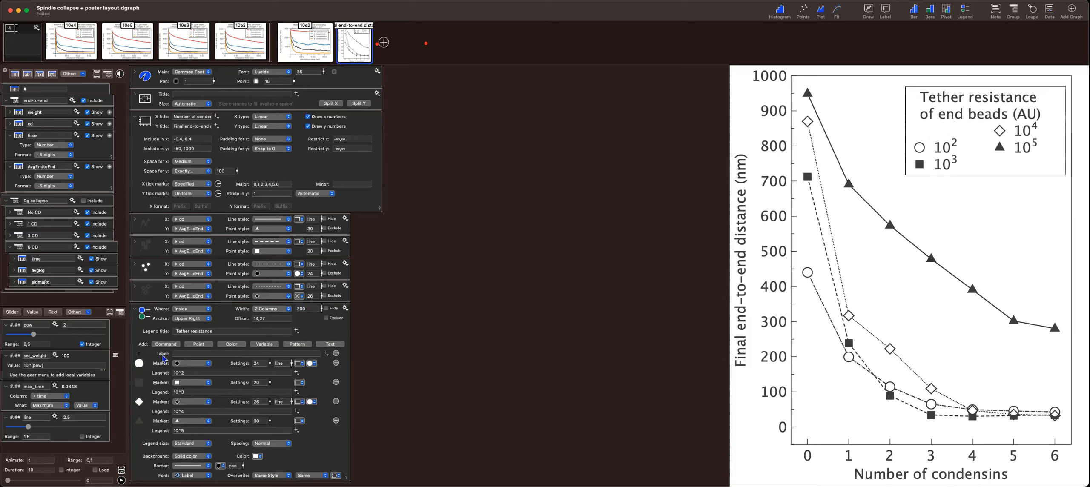
pyautogui.click(331, 345)
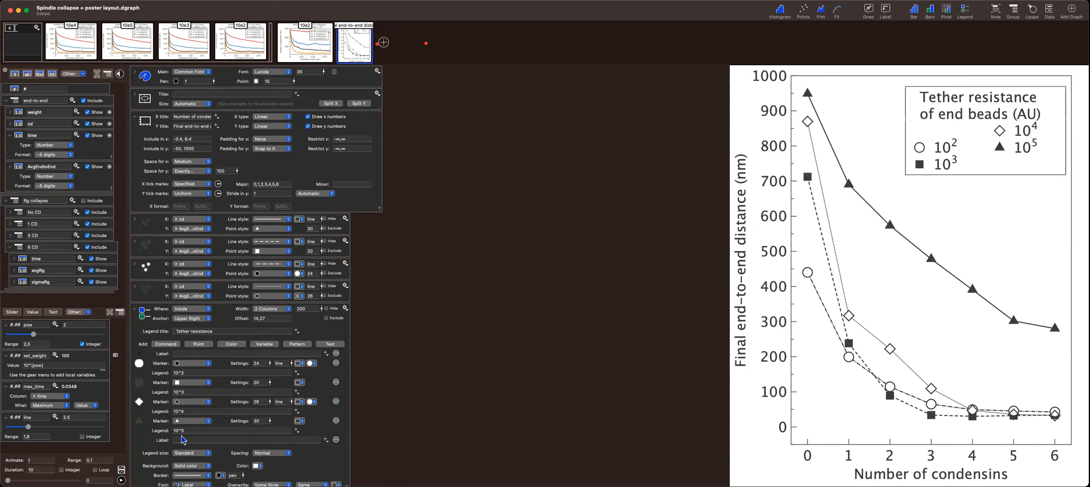
pyautogui.moveTo(138, 440); pyautogui.dragTo(140, 401)
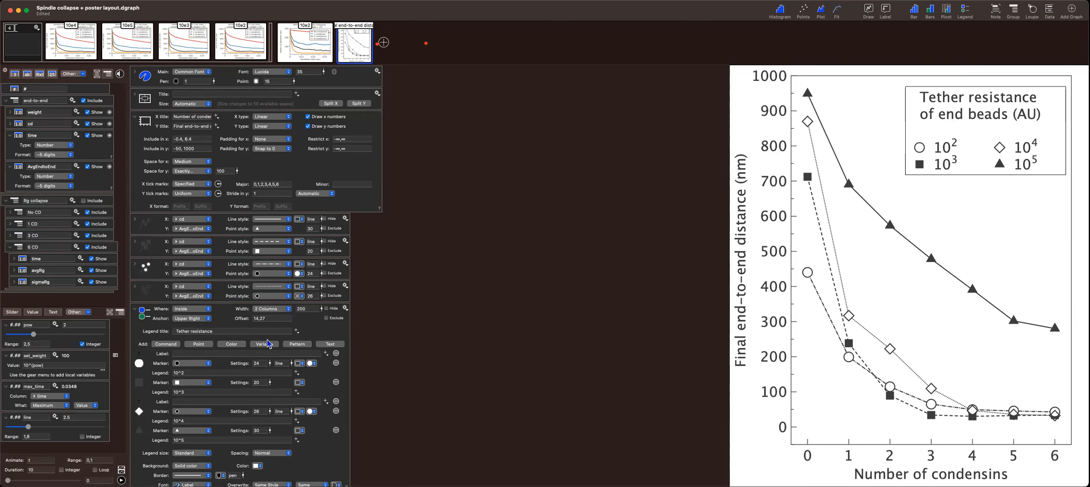
# Set the two-column legend's width to 190
pyautogui.click(307, 308)
pyautogui.press('Return')
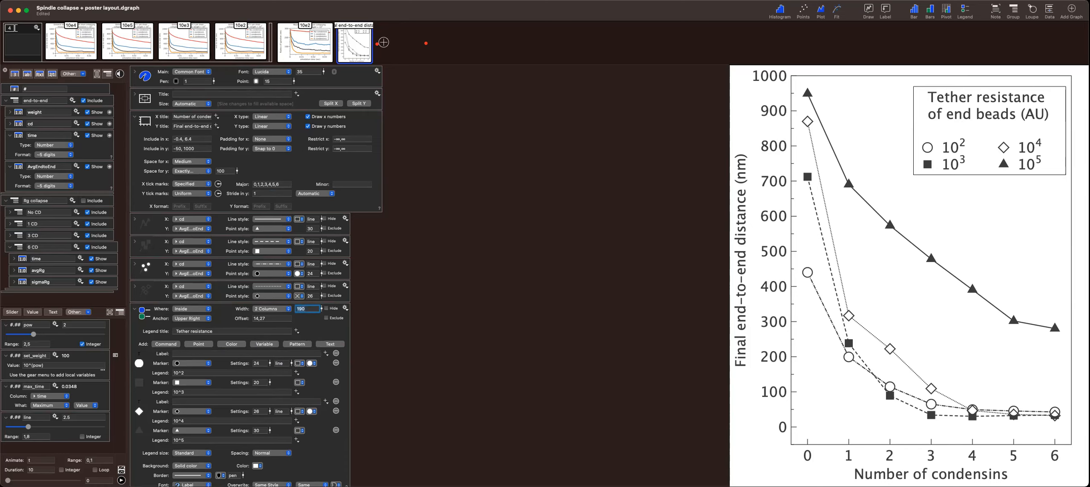
pyautogui.click(421, 271)
# Group the four plotted end-to-end distance series
pyautogui.click(136, 96)
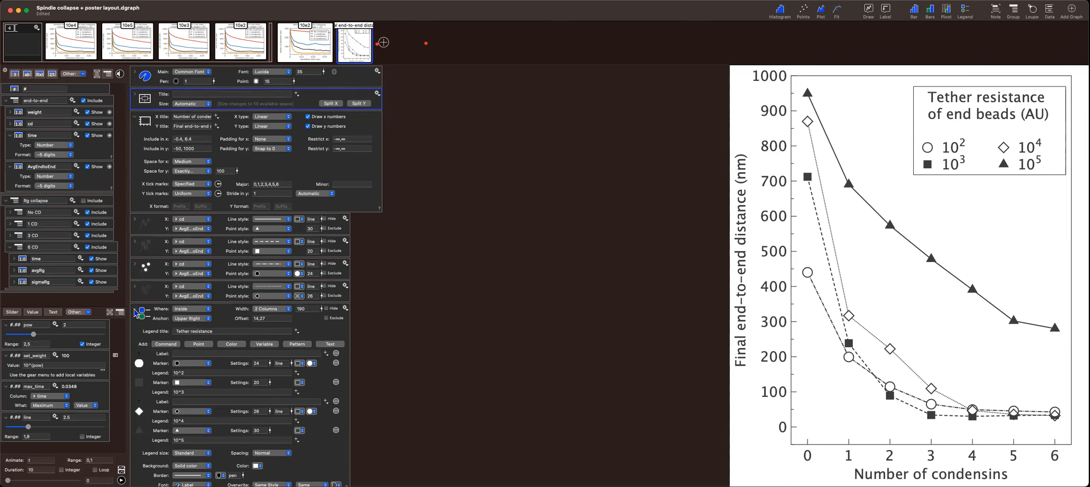
pyautogui.click(137, 311)
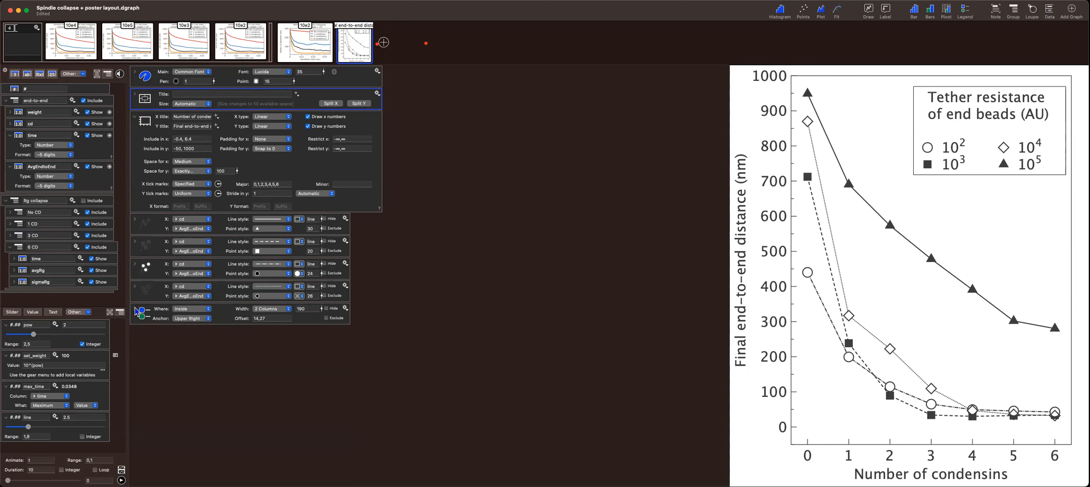
pyautogui.click(136, 312)
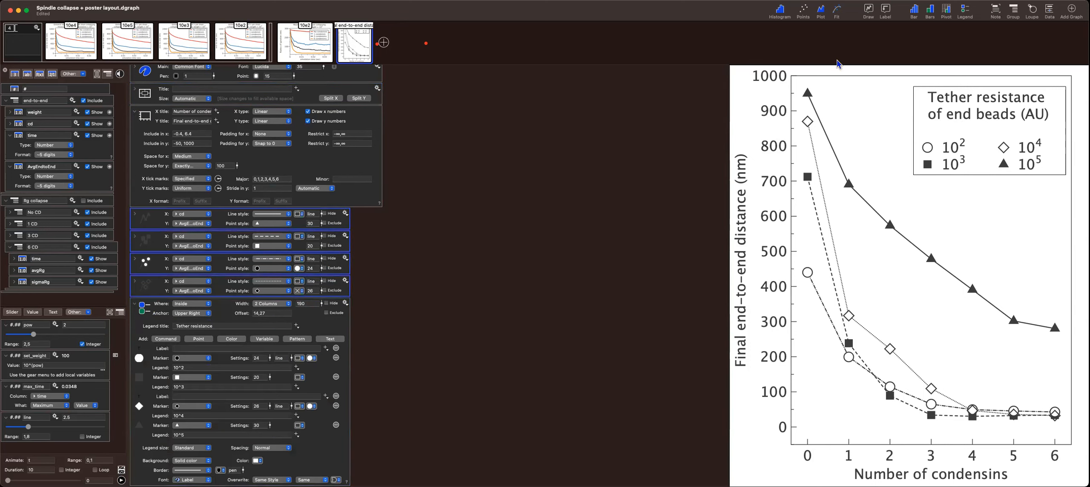
pyautogui.click(1014, 11)
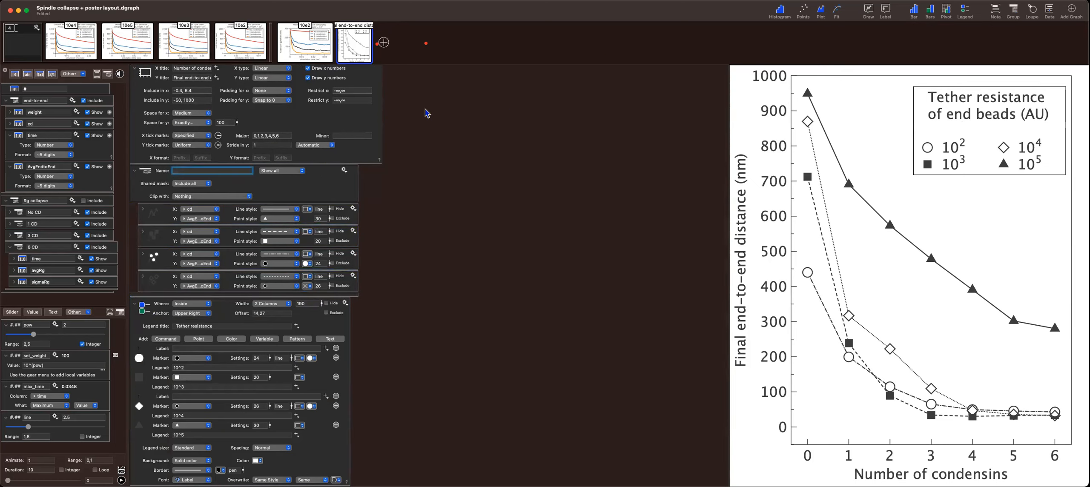
# Name the new group of plotted series "Data points"
pyautogui.write('P')
pyautogui.press('BackSpace')
pyautogui.write('Points and')
pyautogui.press('BackSpace')
pyautogui.press('BackSpace')
pyautogui.press('BackSpace')
pyautogui.press('BackSpace')
pyautogui.press('BackSpace')
pyautogui.press('BackSpace')
pyautogui.press('BackSpace')
pyautogui.press('BackSpace')
pyautogui.press('BackSpace')
pyautogui.press('BackSpace')
pyautogui.write('Saiuns')
pyautogui.press('Return')
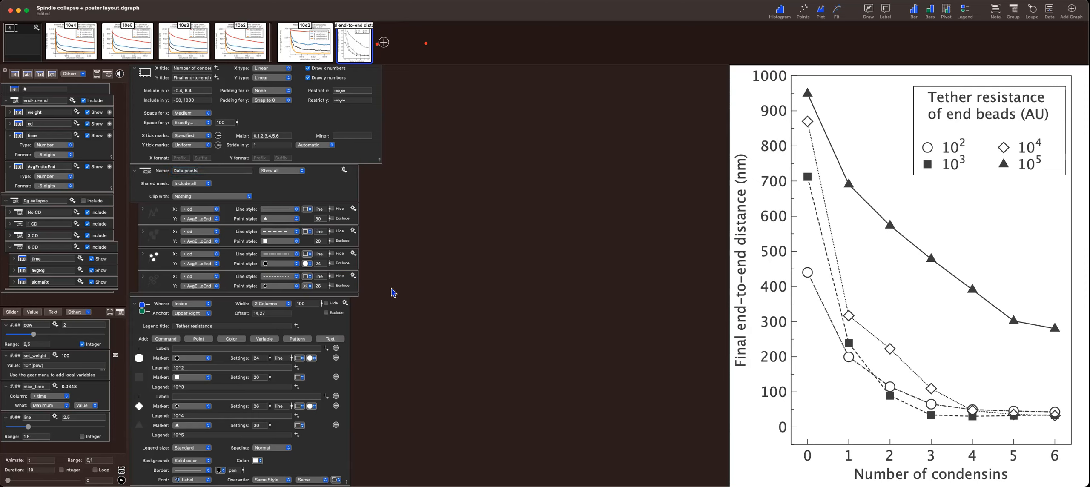
# Collapse the detailed settings of the axis, the Data points group and the legend
pyautogui.click(134, 305)
pyautogui.click(134, 352)
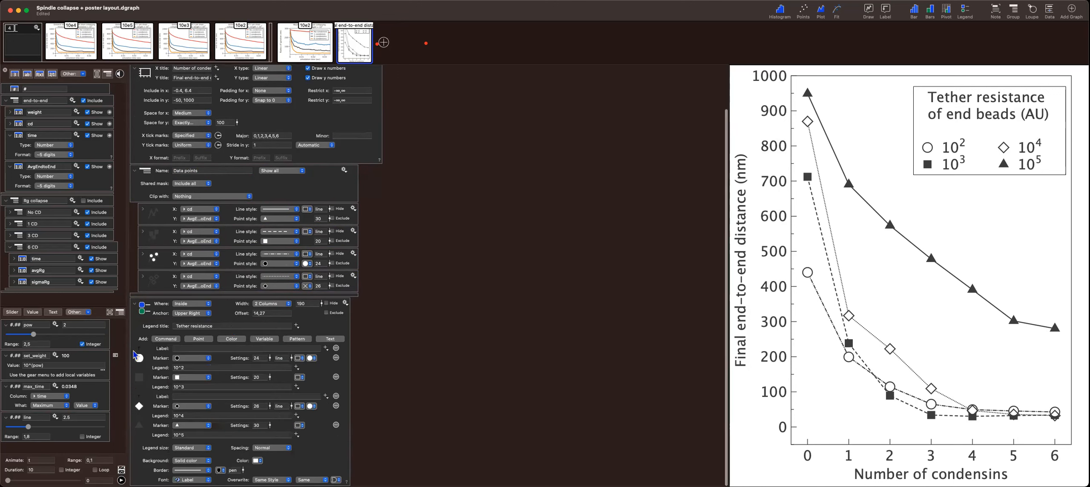
pyautogui.scroll(-3, 438, 313)
pyautogui.scroll(3, 377, 210)
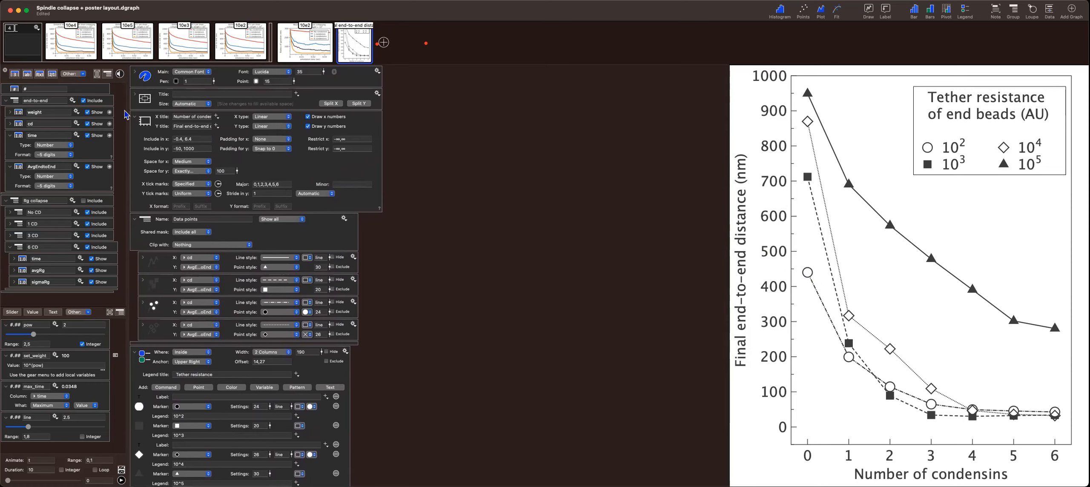
pyautogui.click(135, 118)
pyautogui.click(135, 117)
pyautogui.click(134, 140)
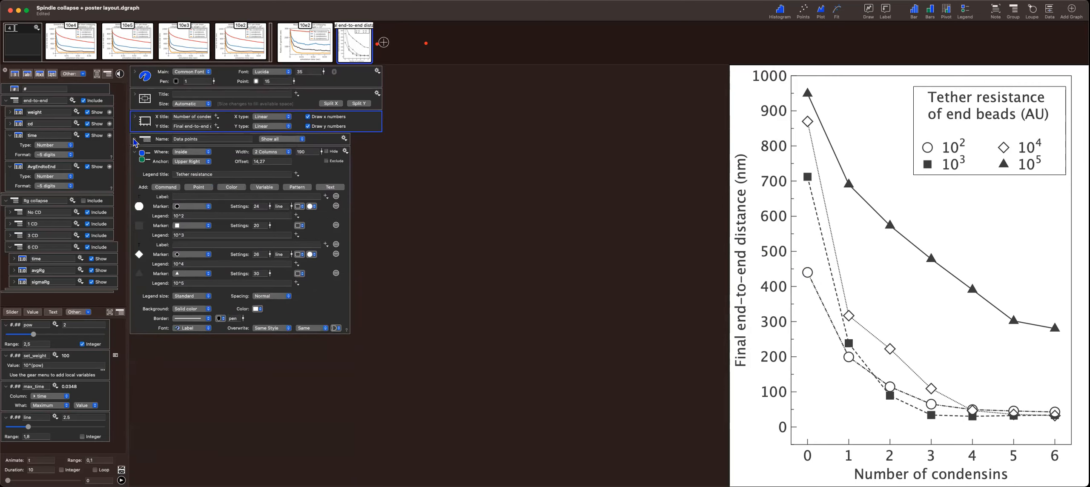
pyautogui.click(134, 153)
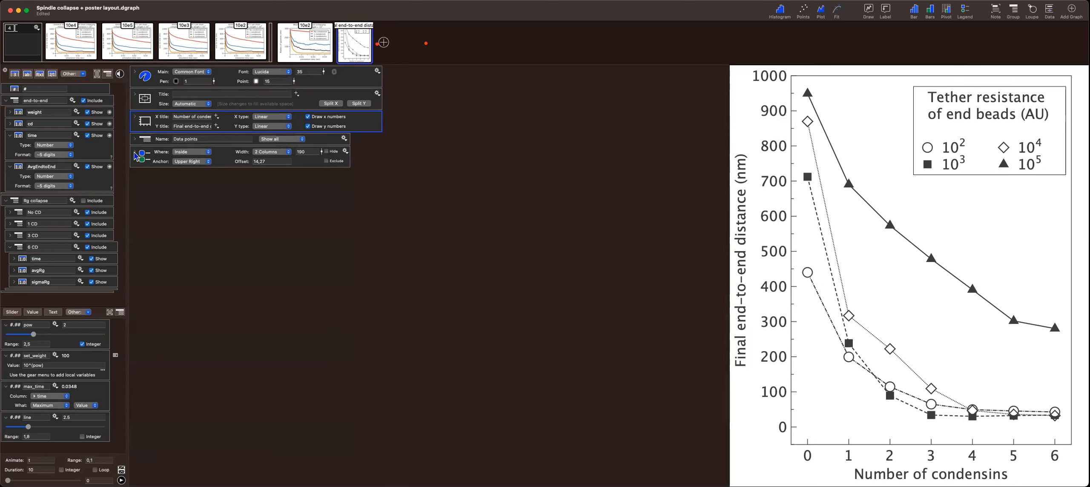
# Expand the figure's style and canvas settings, try the Axis Box style, and set the box style to Only Axis
pyautogui.click(135, 95)
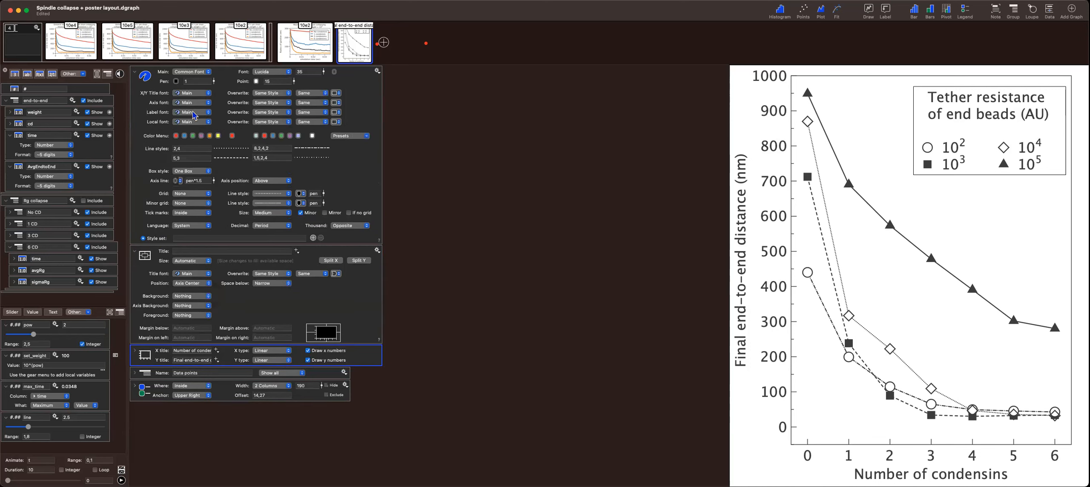
pyautogui.click(209, 172)
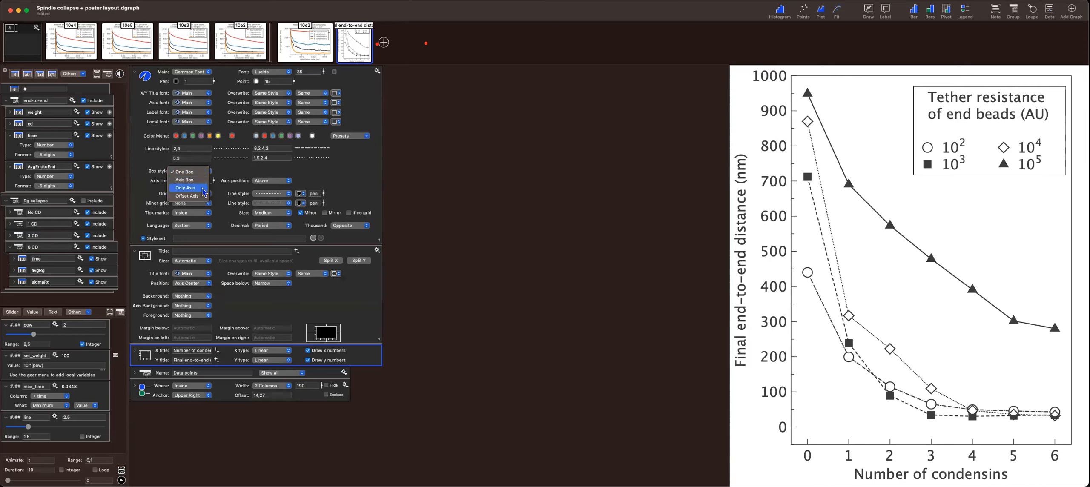
pyautogui.click(200, 183)
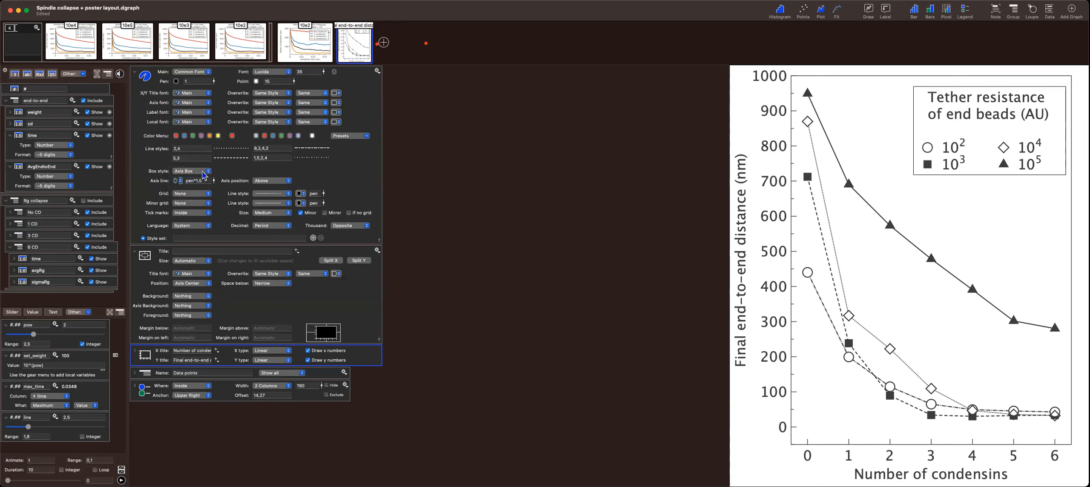
pyautogui.click(203, 171)
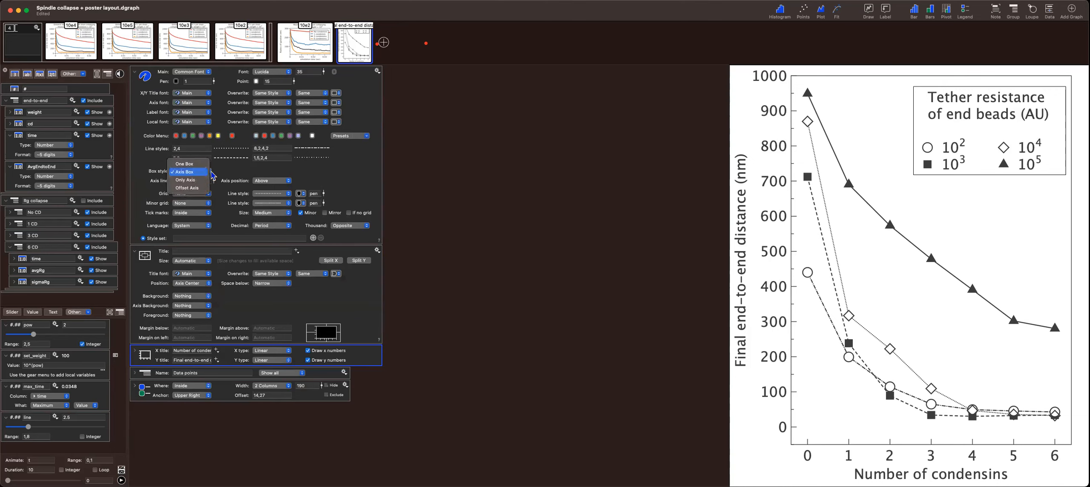
pyautogui.click(199, 181)
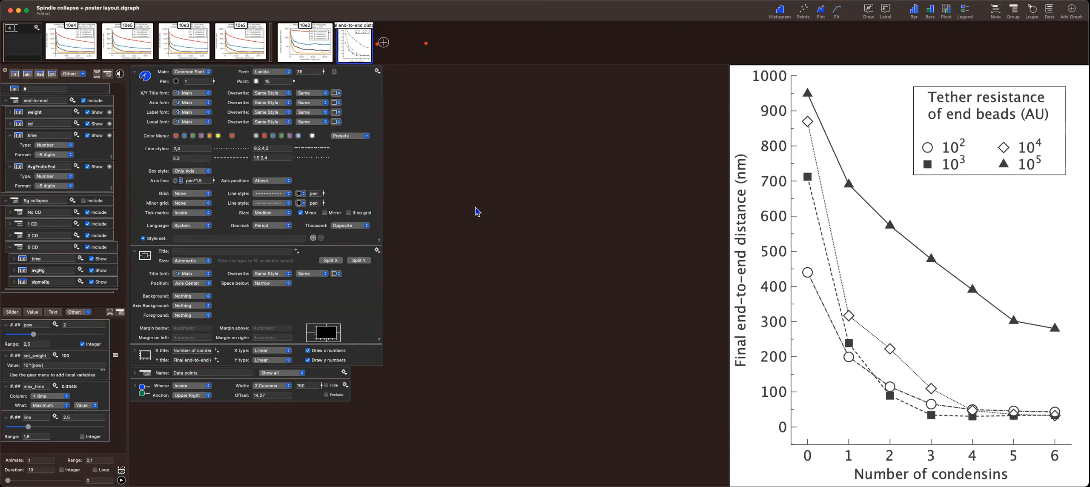
# Expand the axis settings and set the included x range to -0.6, 6.6
pyautogui.click(136, 354)
pyautogui.click(201, 375)
pyautogui.click(197, 378)
pyautogui.press('BackSpace')
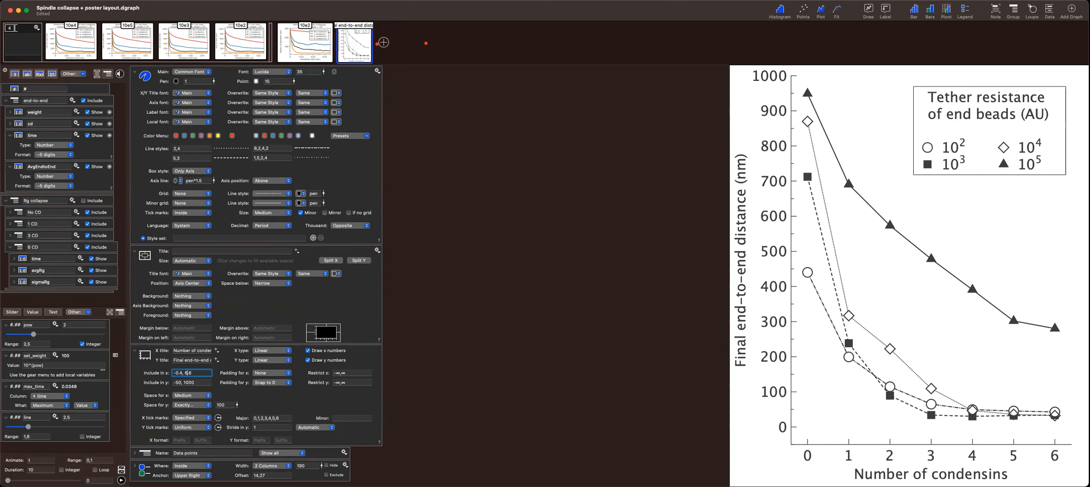
pyautogui.press('BackSpace')
pyautogui.write('6')
pyautogui.click(462, 398)
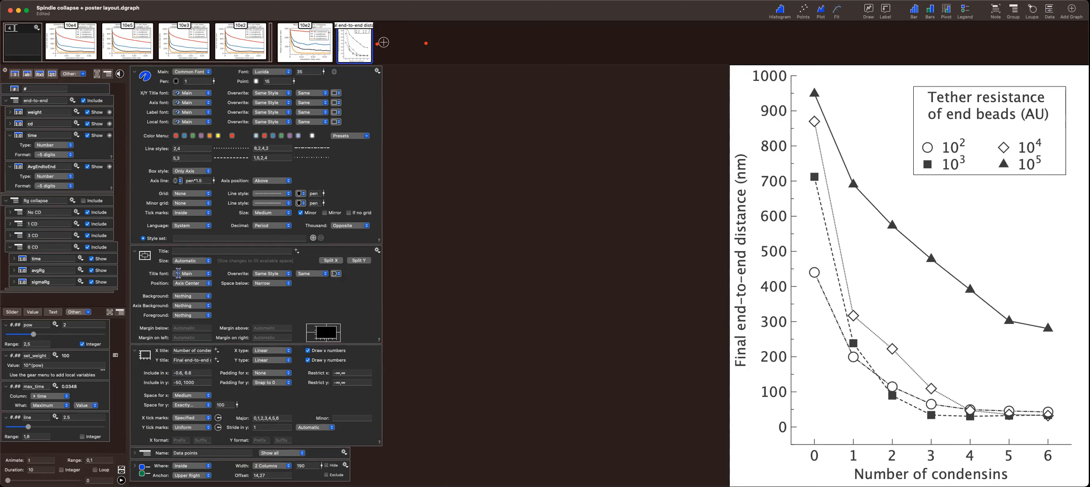
# Switch the drawing size from automatic to specified and set it to 10in,12in
pyautogui.click(208, 261)
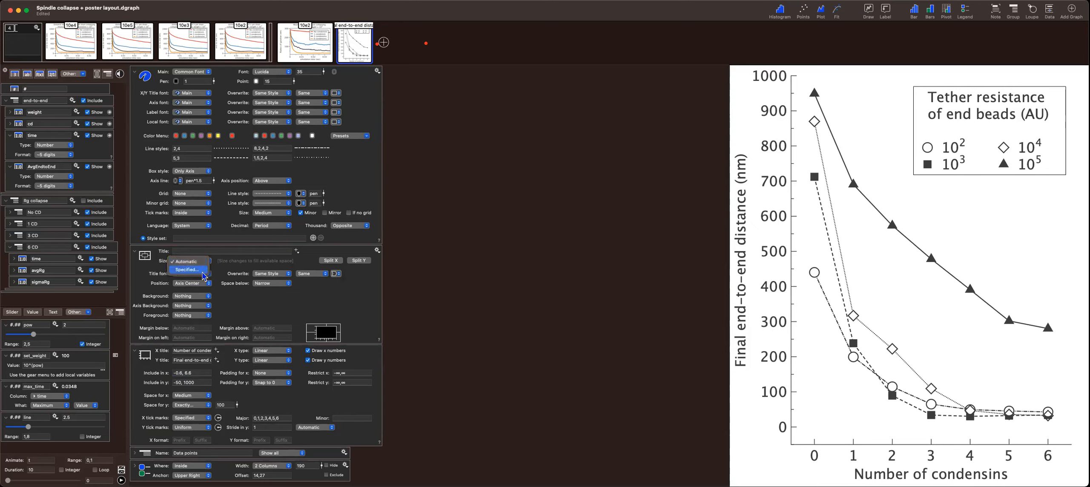
pyautogui.click(202, 271)
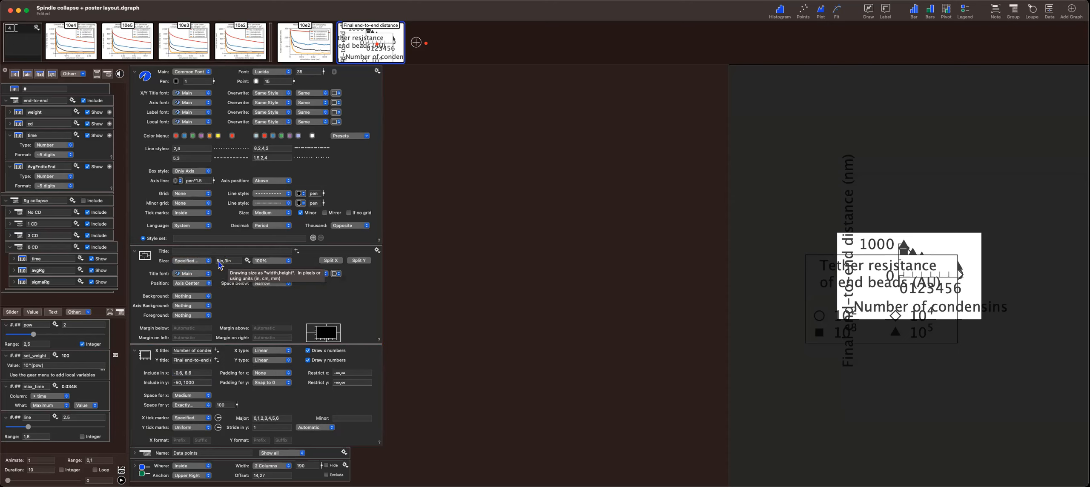
pyautogui.click(235, 261)
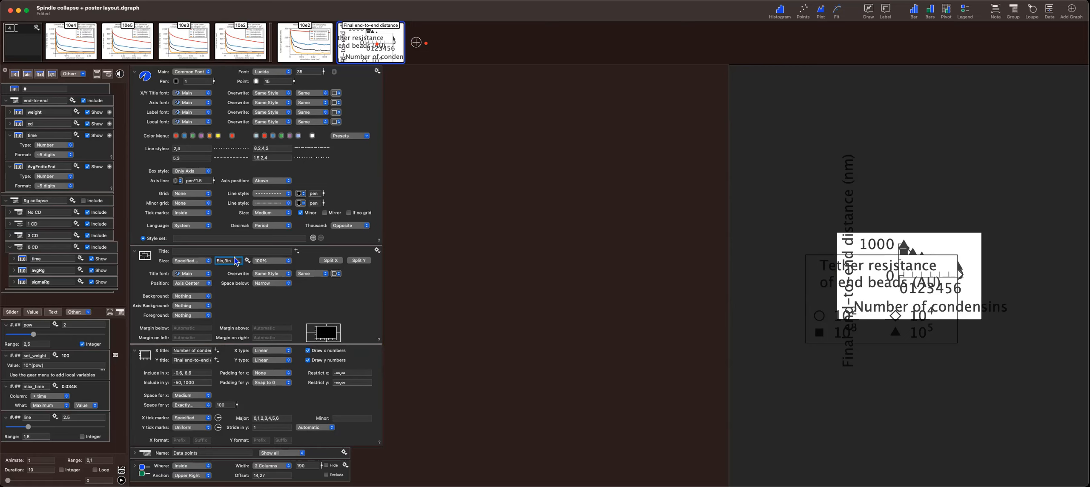
pyautogui.press('Right')
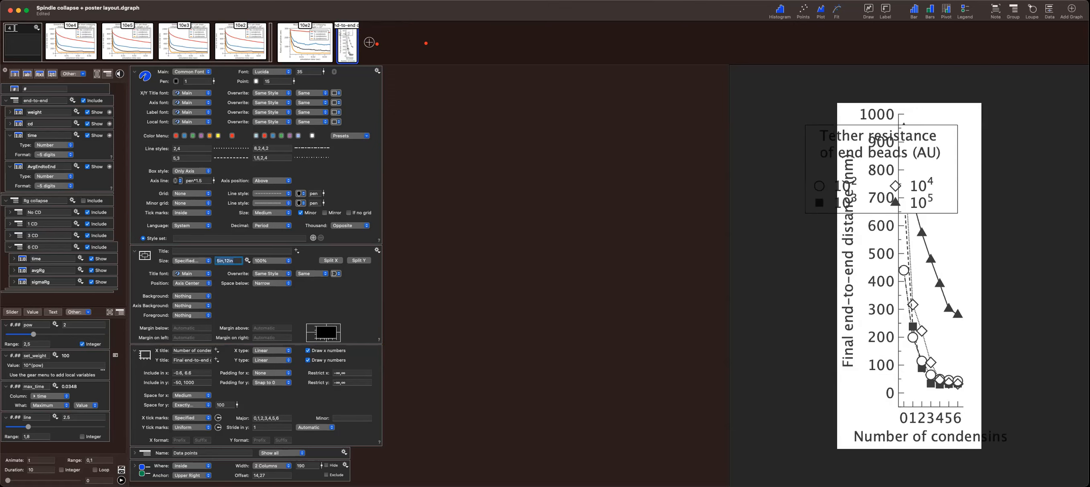
pyautogui.press('Left')
pyautogui.press('Delete')
pyautogui.write('10')
pyautogui.press('Return')
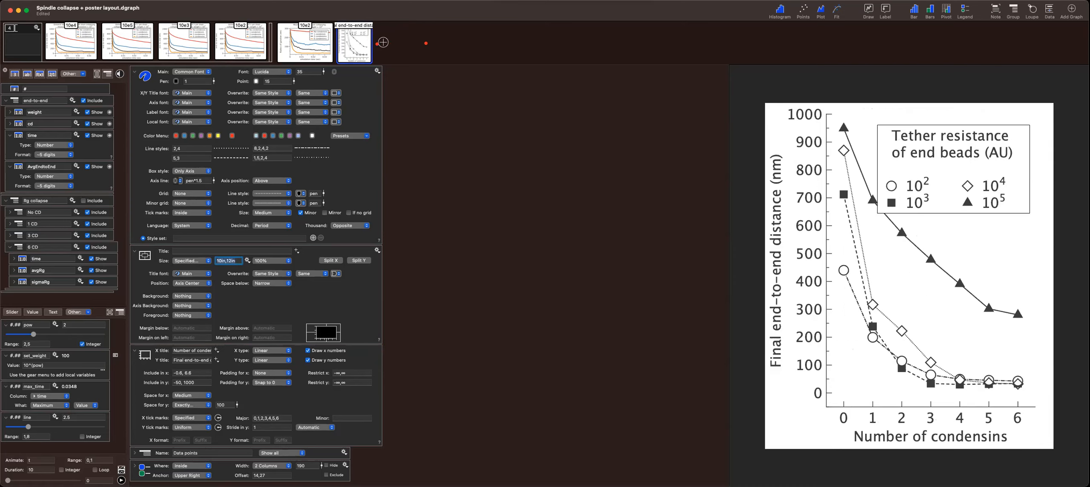
# Enlarge the specified drawing size to 14in,16in
pyautogui.press('Right')
pyautogui.press('BackSpace')
pyautogui.press('BackSpace')
pyautogui.write('14in,16')
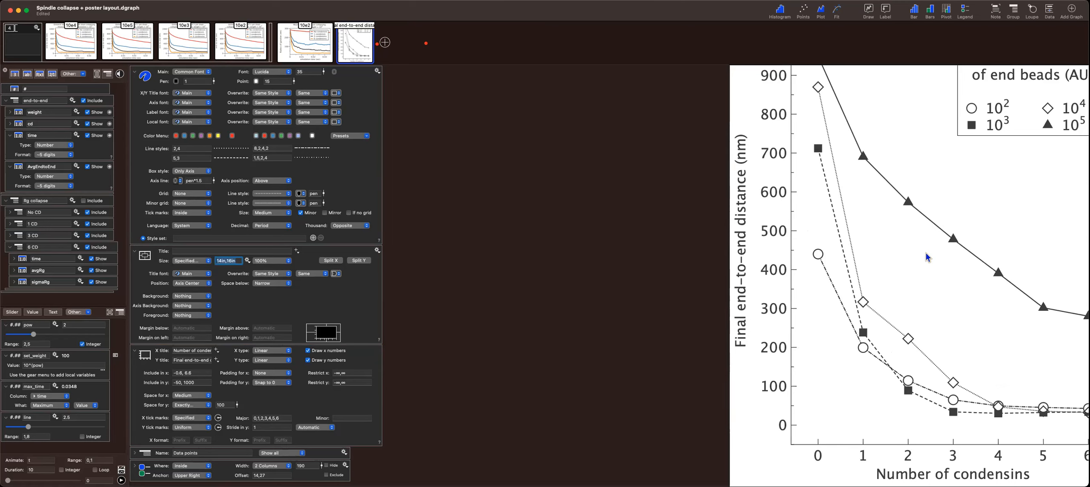
# Set the magnification of the end-to-end distance graph to 50%
pyautogui.rightClick(899, 262)
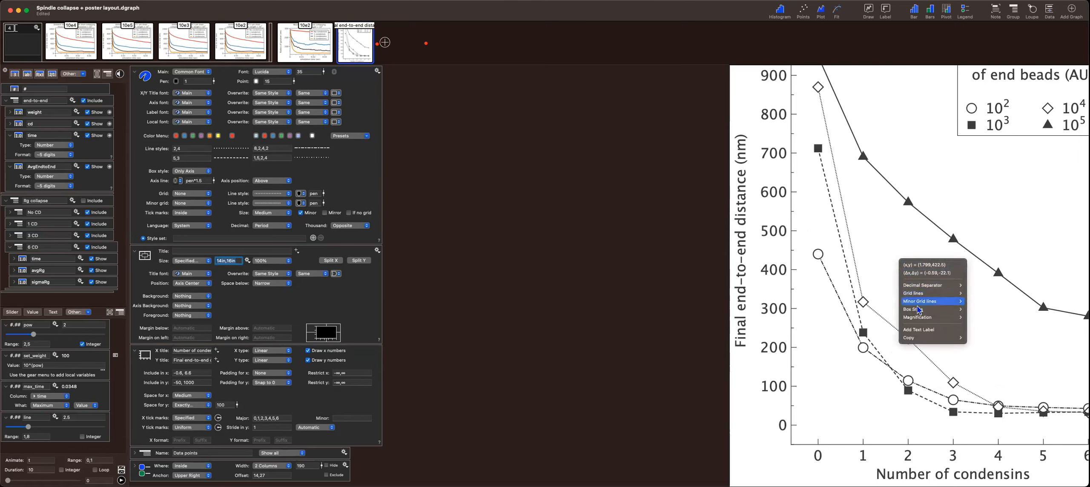
pyautogui.moveTo(920, 318)
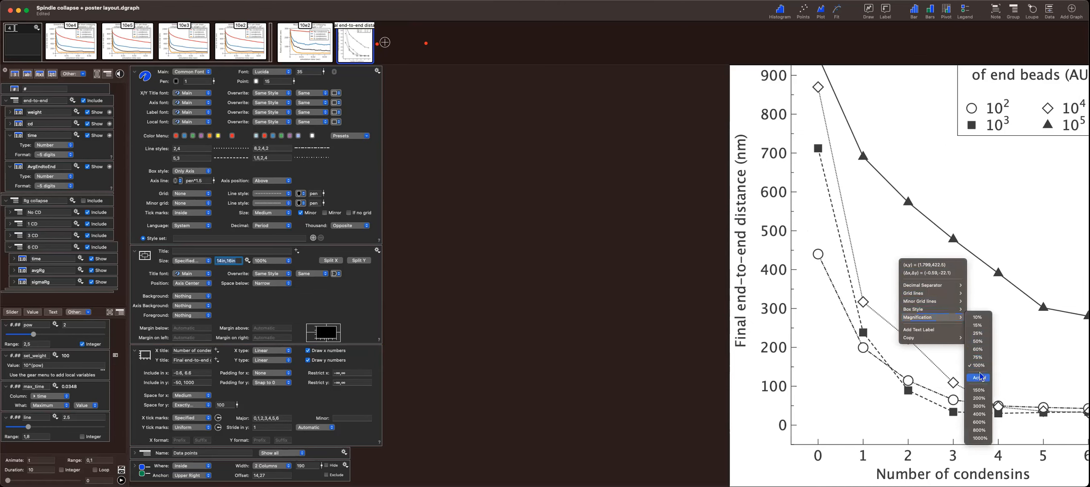
pyautogui.click(978, 342)
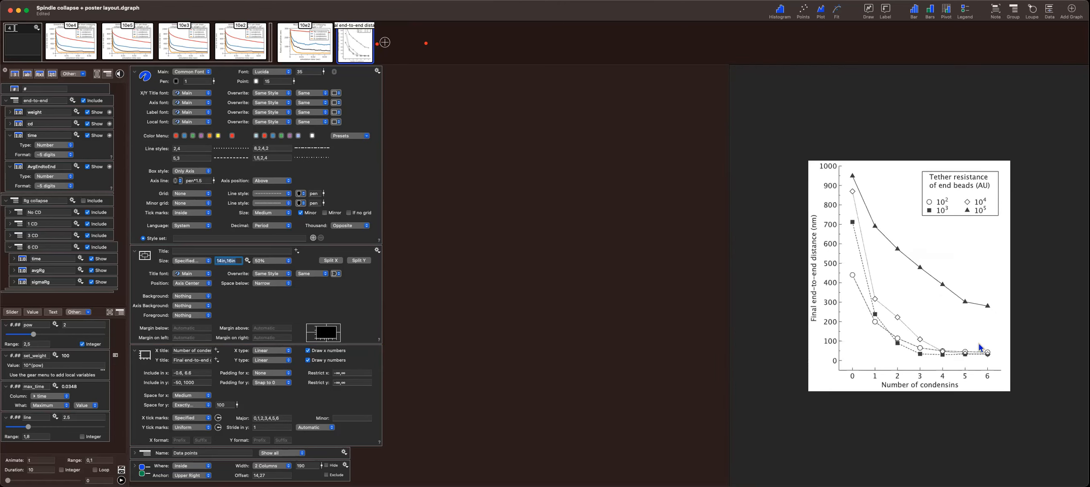
pyautogui.click(450, 326)
pyautogui.click(221, 261)
pyautogui.click(435, 142)
# Open the export and copy options of the end-to-end distance graph, and set its drawing size back to Automatic
pyautogui.click(370, 59)
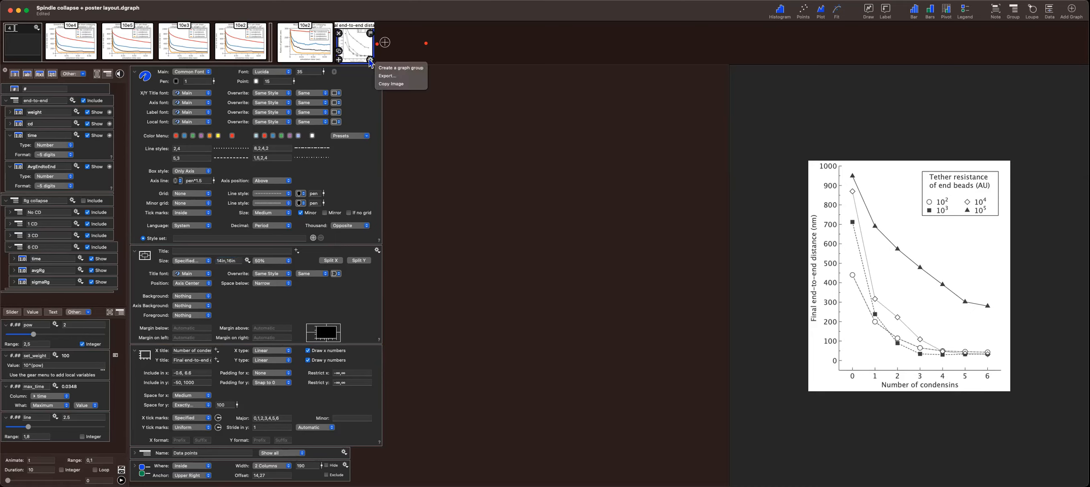
pyautogui.click(388, 84)
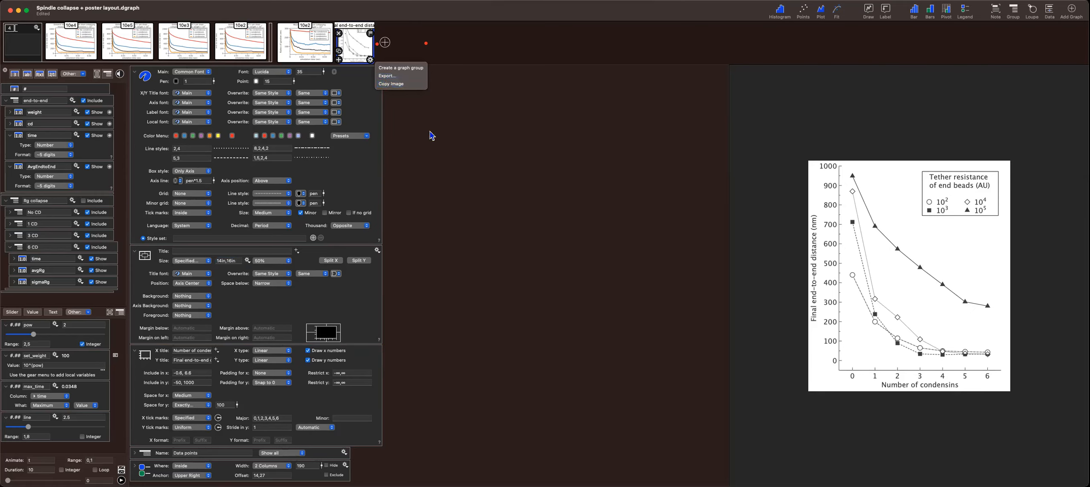
pyautogui.click(205, 262)
pyautogui.click(204, 254)
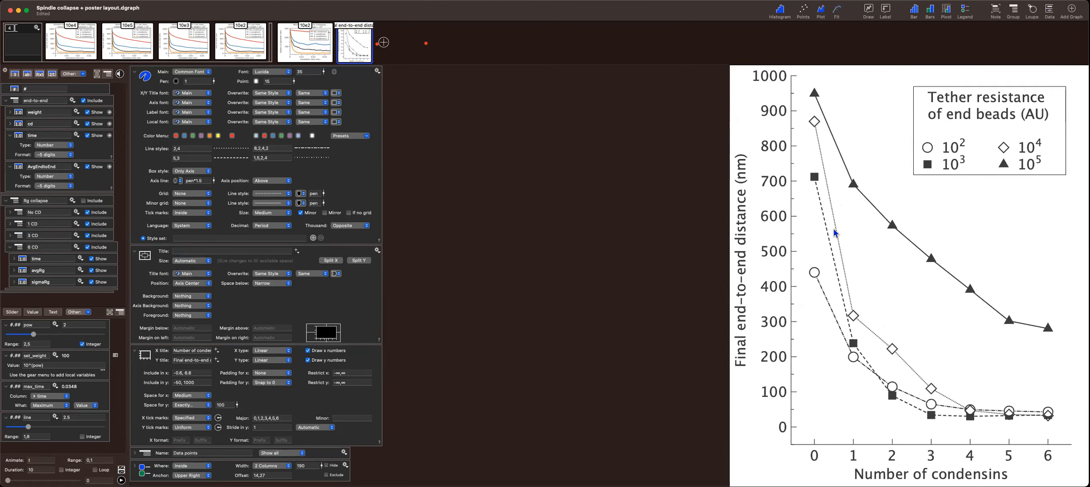
# Start exporting the end-to-end distance graph
pyautogui.click(368, 60)
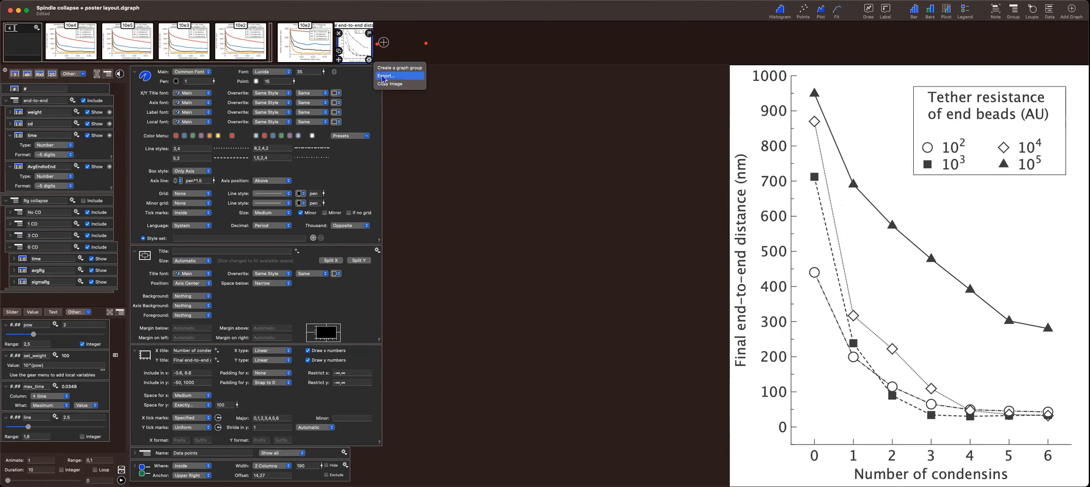
pyautogui.click(383, 77)
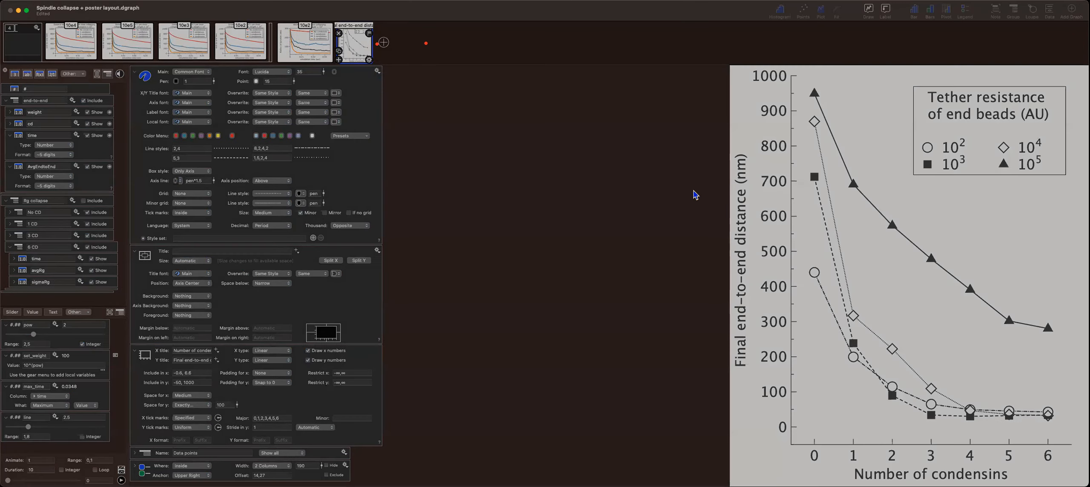